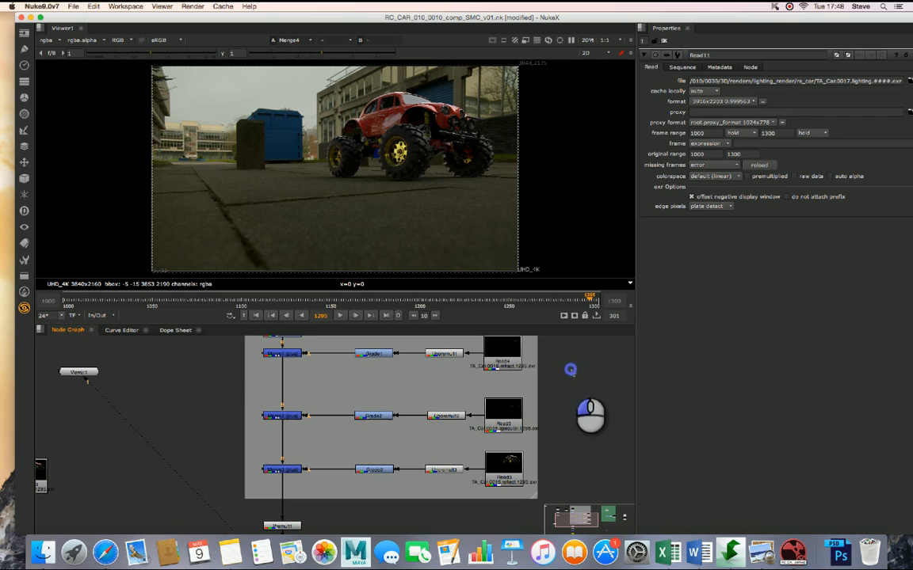
- Compare the Read11 lighting pass with the Read2 diffuse pass by switching between them repeatedly in the viewer
left_click(278, 368)
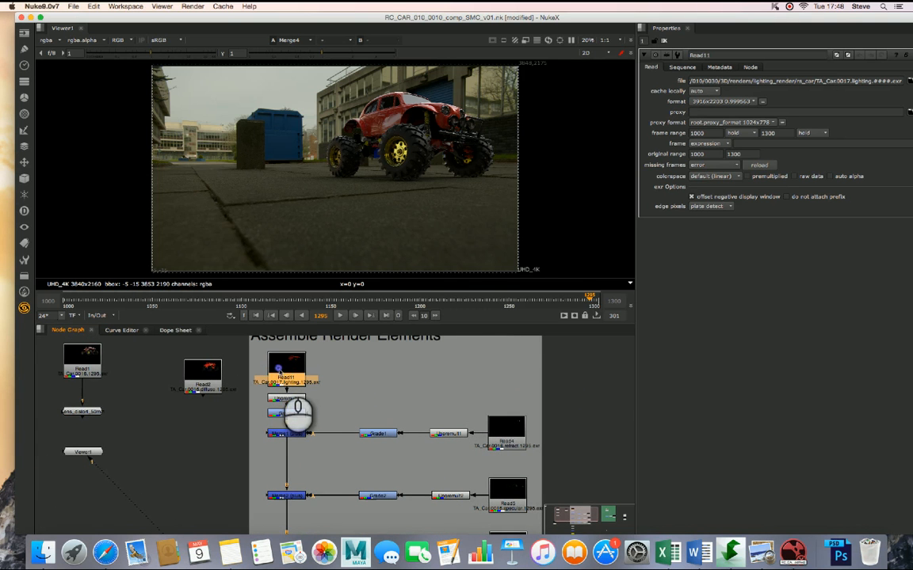
key("1")
left_click(198, 372)
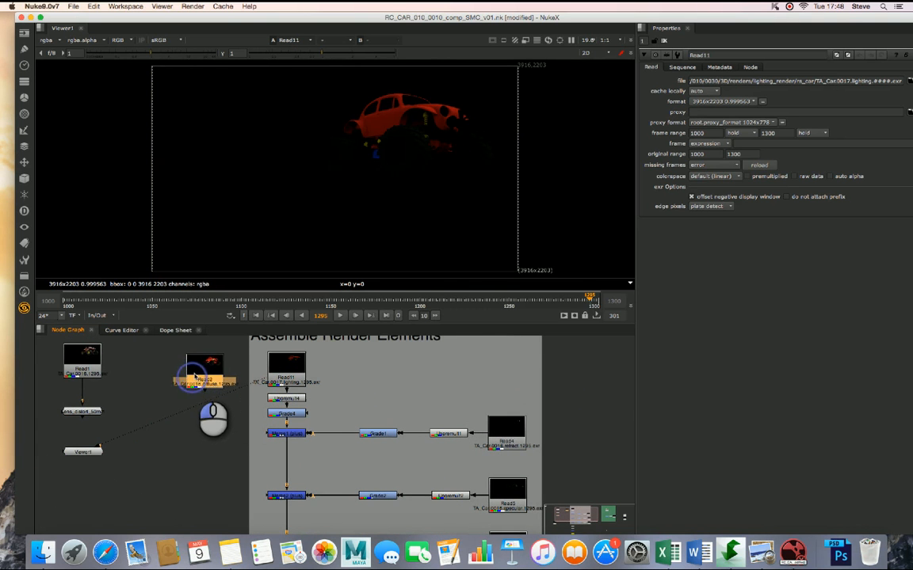
key("1")
left_click(196, 375)
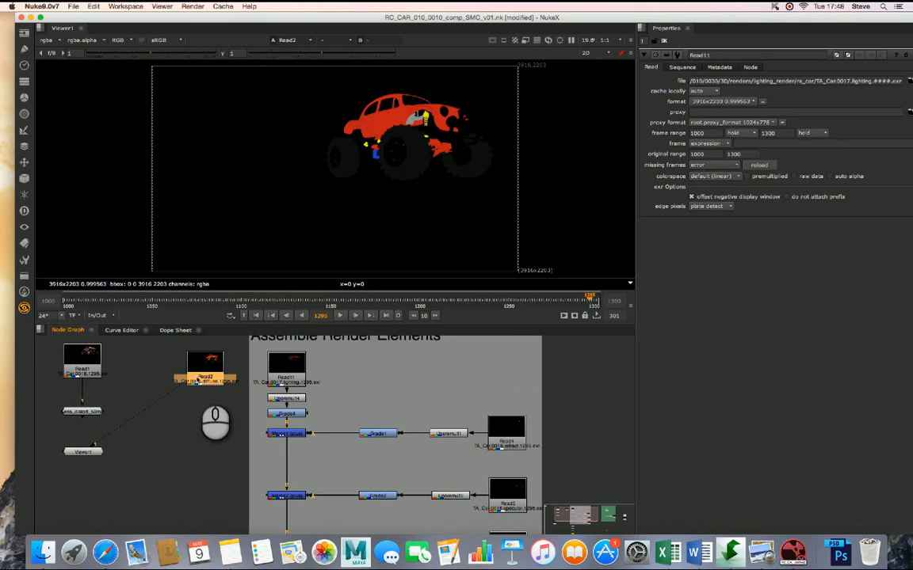
left_click(208, 360)
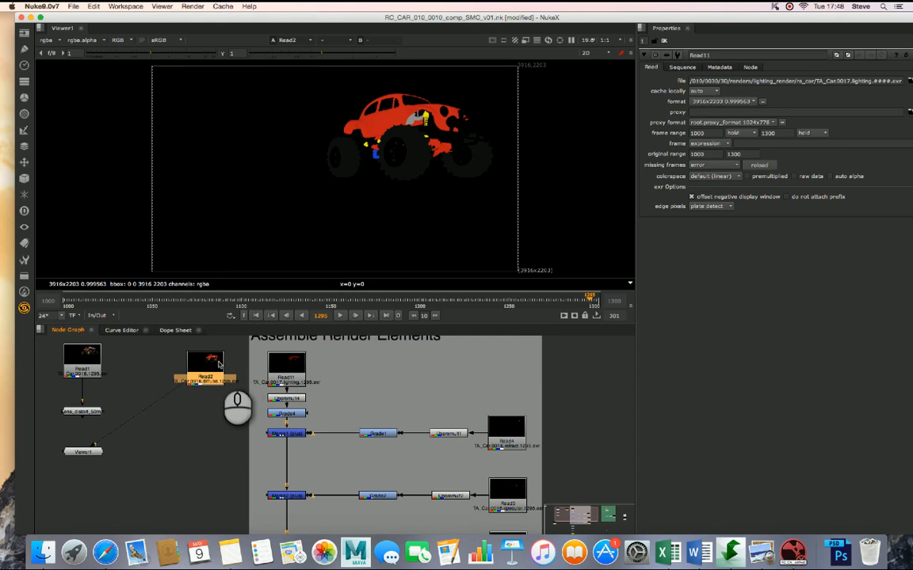
left_click(282, 370)
key("1")
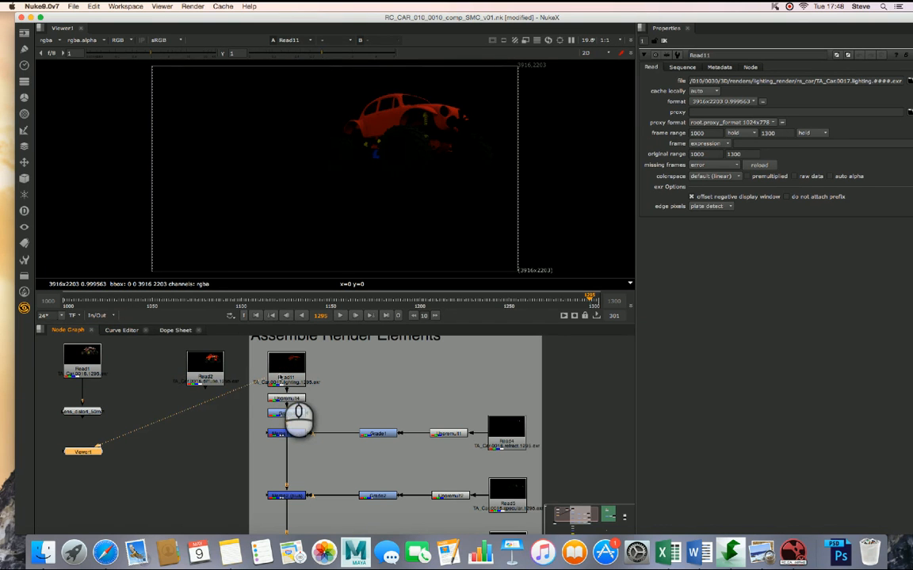
left_click(215, 375)
key("1")
left_click(275, 374)
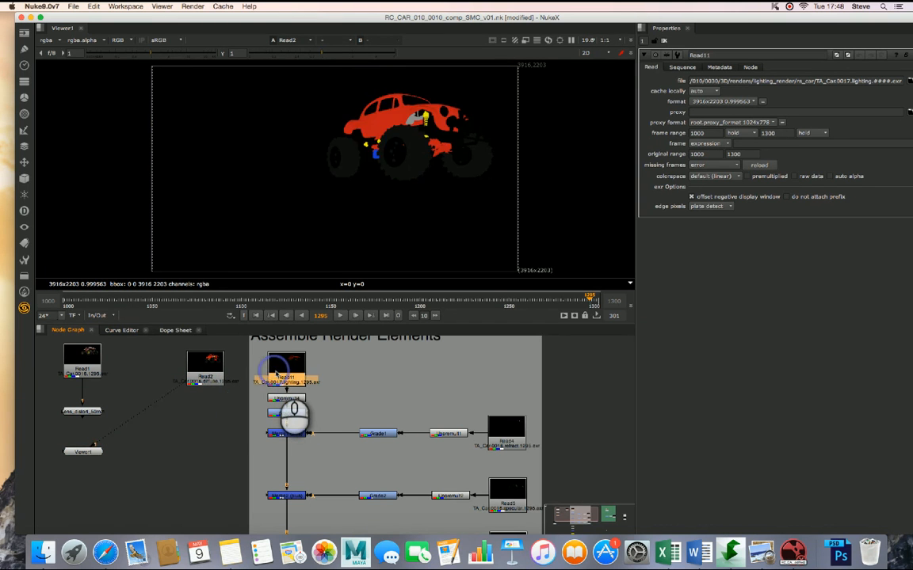
key("1")
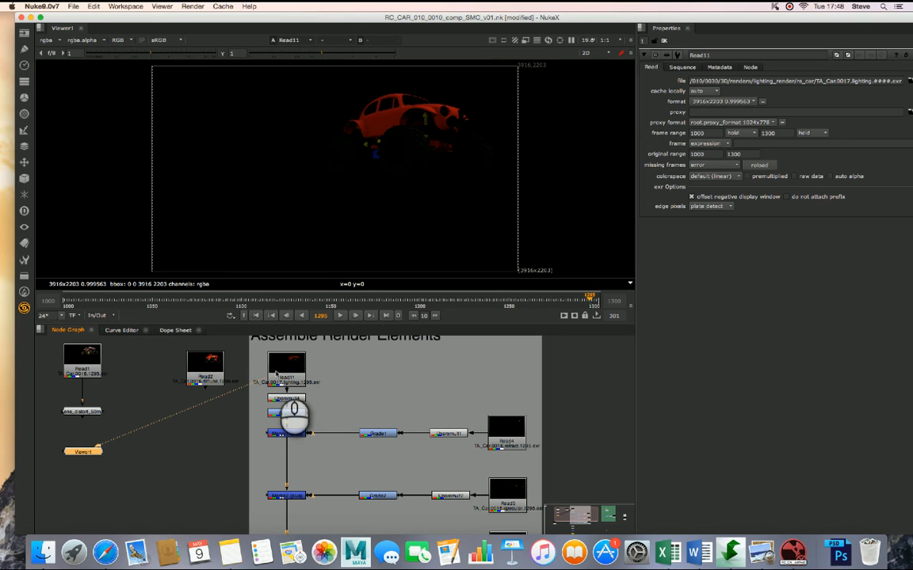
left_click(204, 370)
key("1")
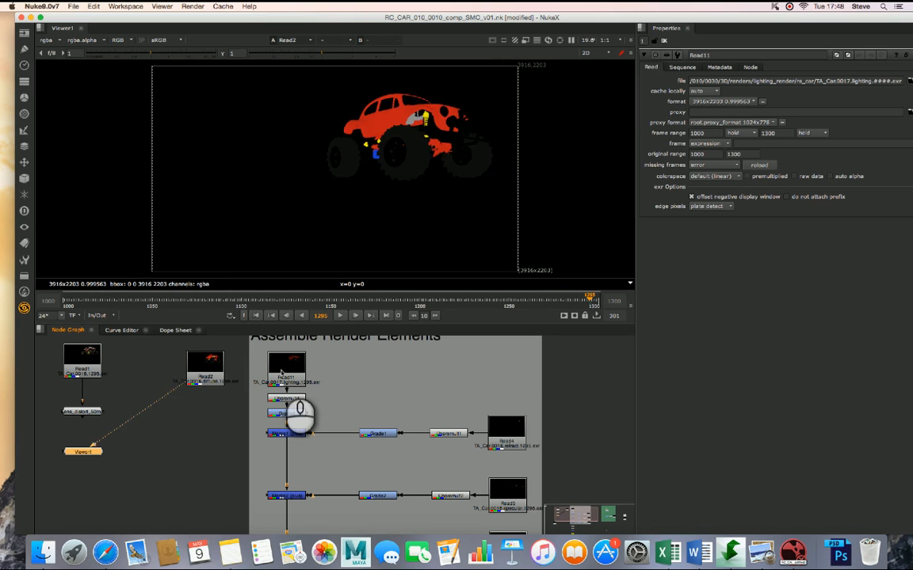
left_click(281, 369)
key("1")
left_click(198, 369)
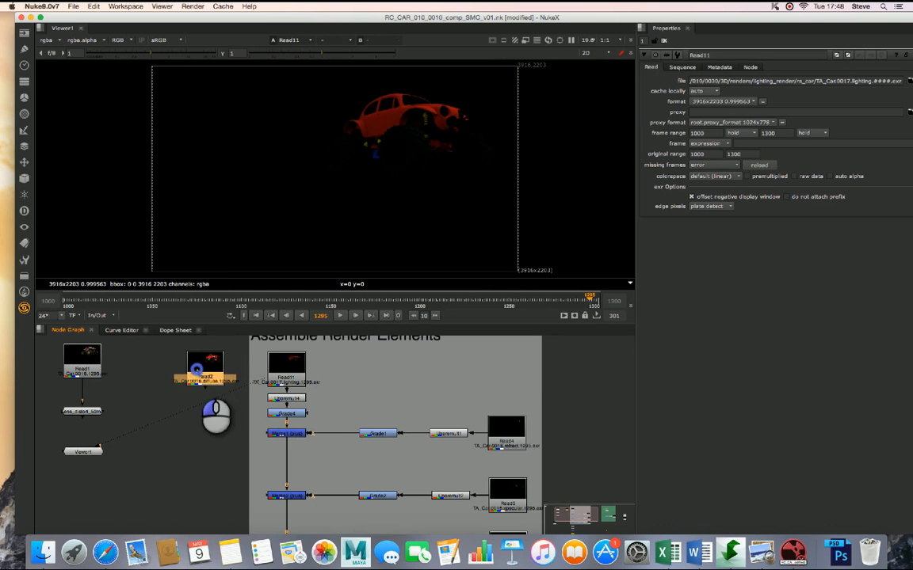
key("1")
left_click(290, 369)
key("1")
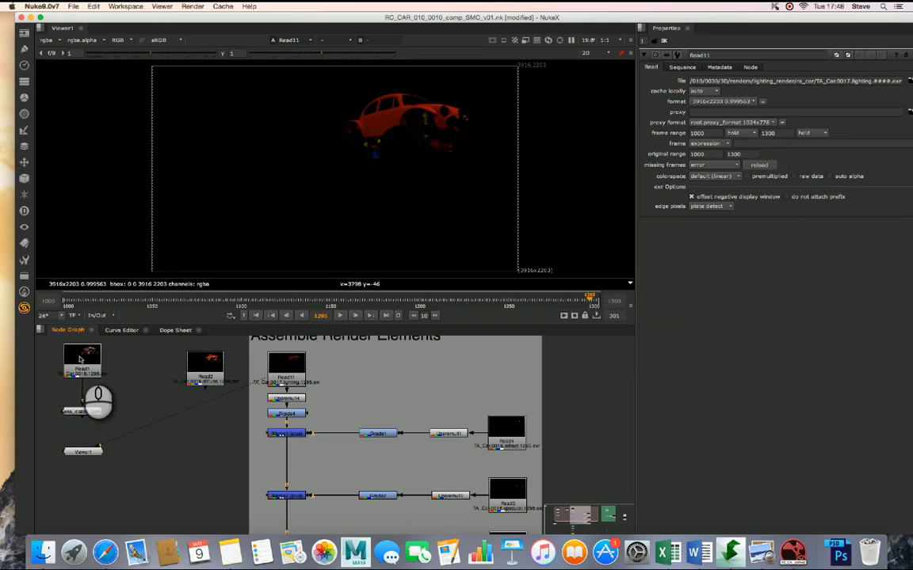
- View the full Read1 car render, followed by the outputs of Merge1, Merge2 and Merge3 in turn
left_click(80, 359)
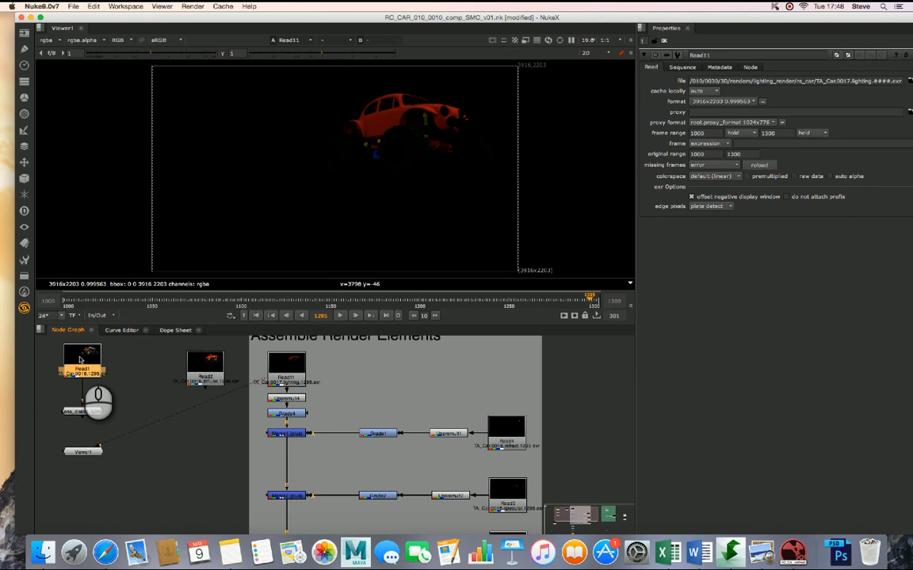
key("1")
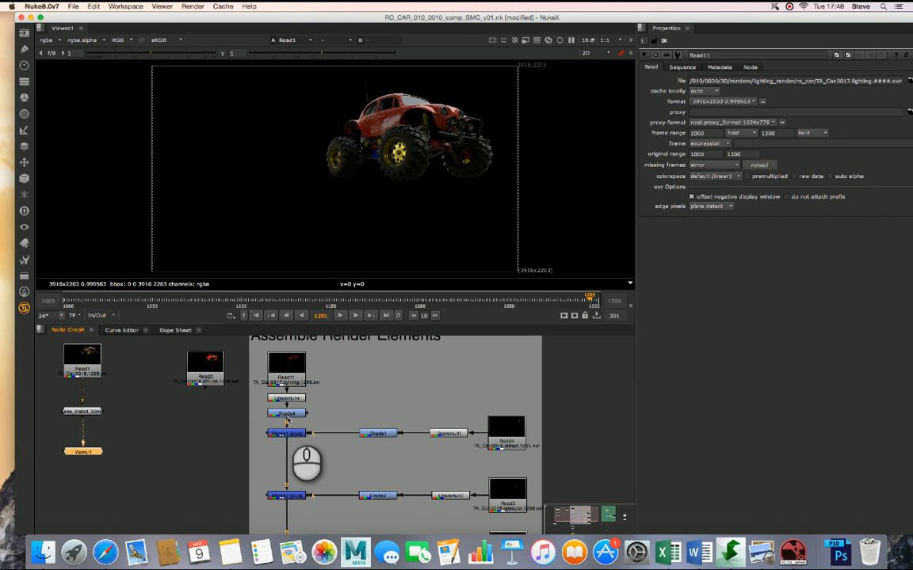
left_click(286, 366)
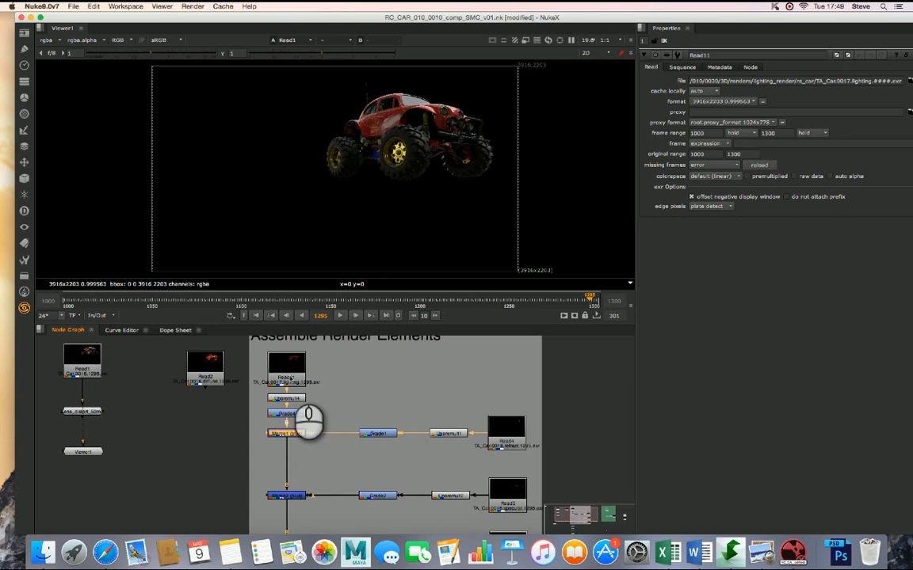
key("1")
left_click(291, 435)
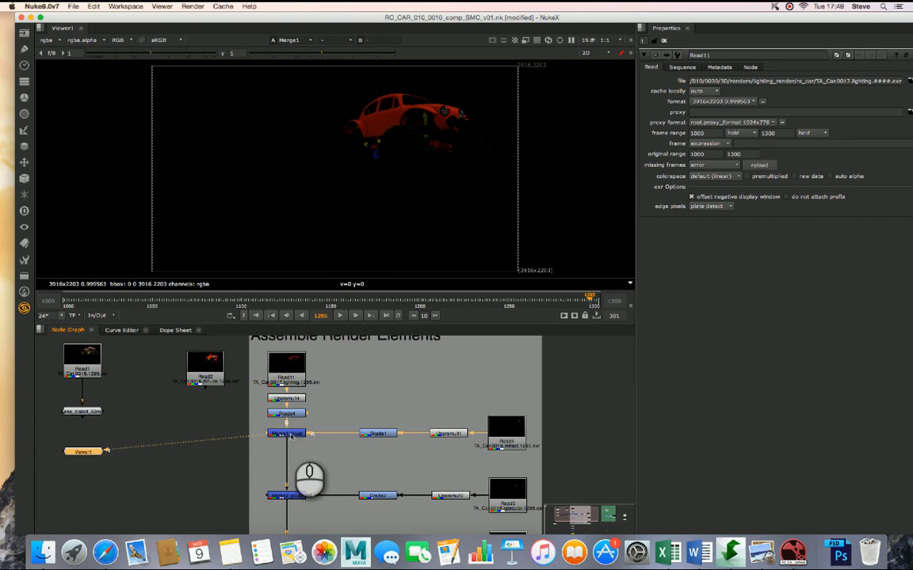
left_click(290, 495)
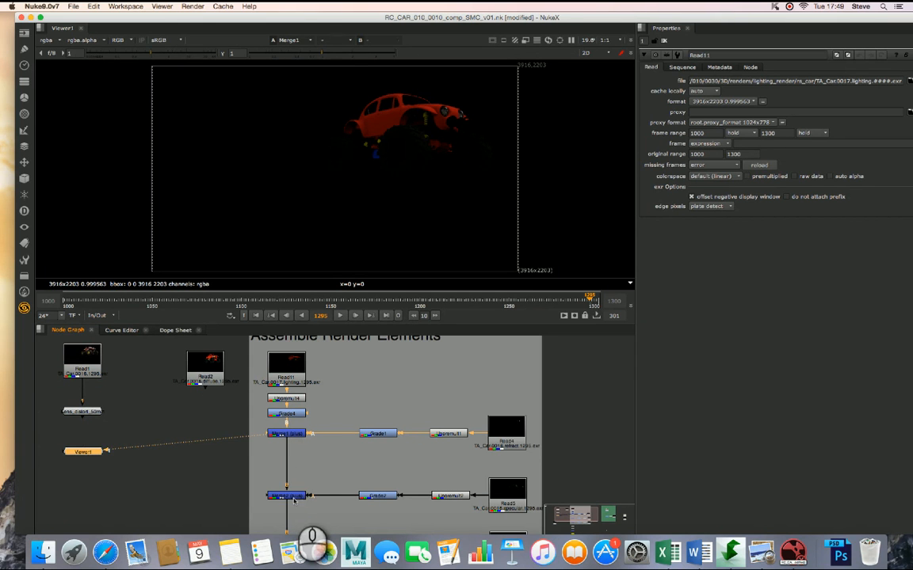
key("1")
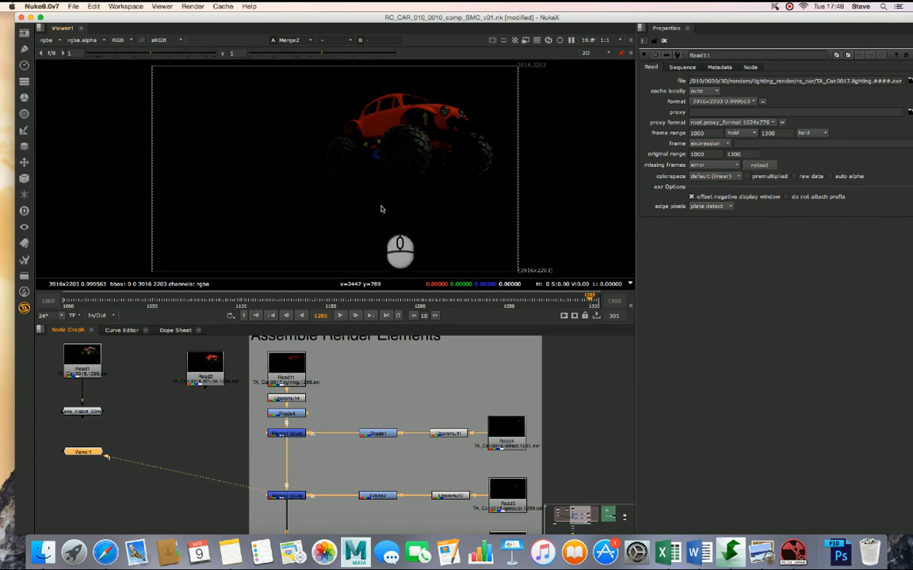
scroll(364, 399, "down", 5)
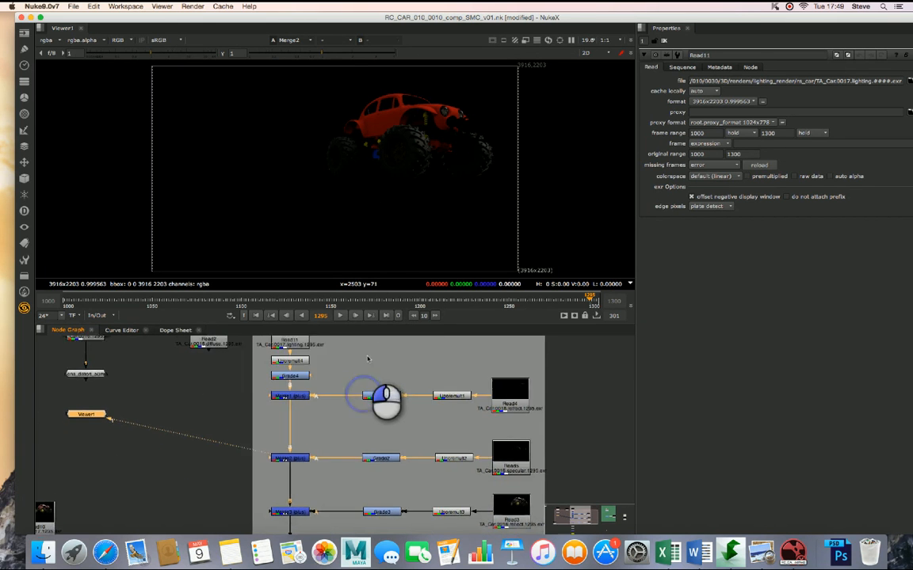
left_click(276, 507)
key("1")
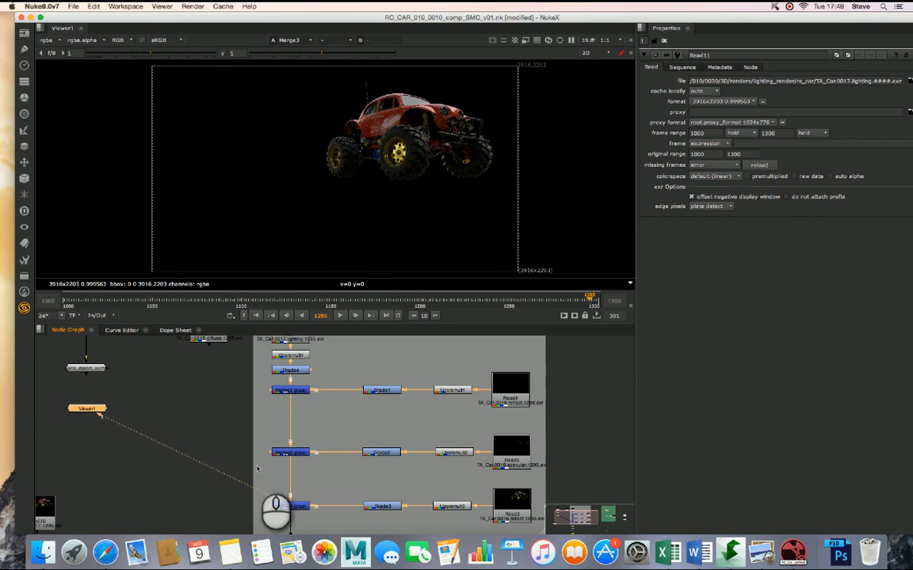
- Compare the Merge3 result with the Read1 render using a viewer wipe, shift the wipe off the car, and turn the comparison off
middle_click_drag(204, 409, 274, 423)
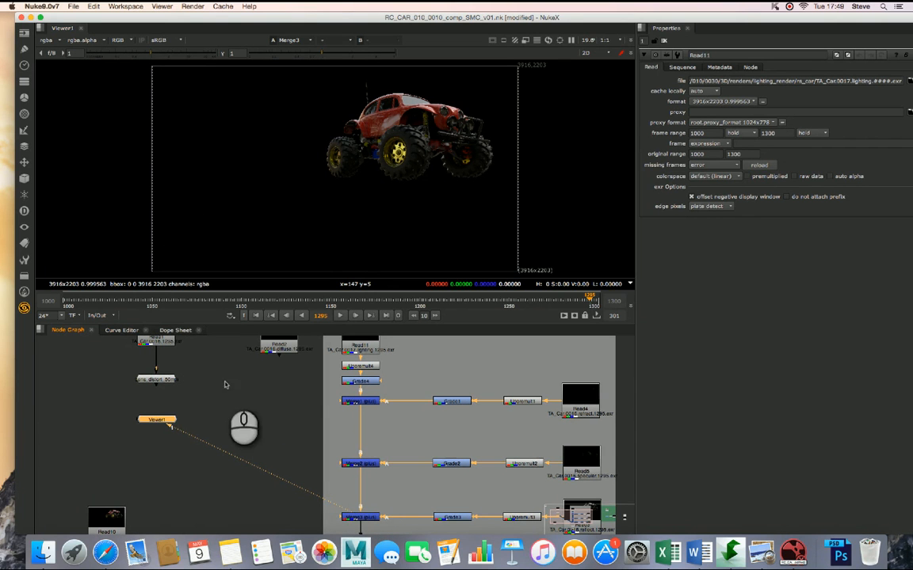
left_click(154, 339)
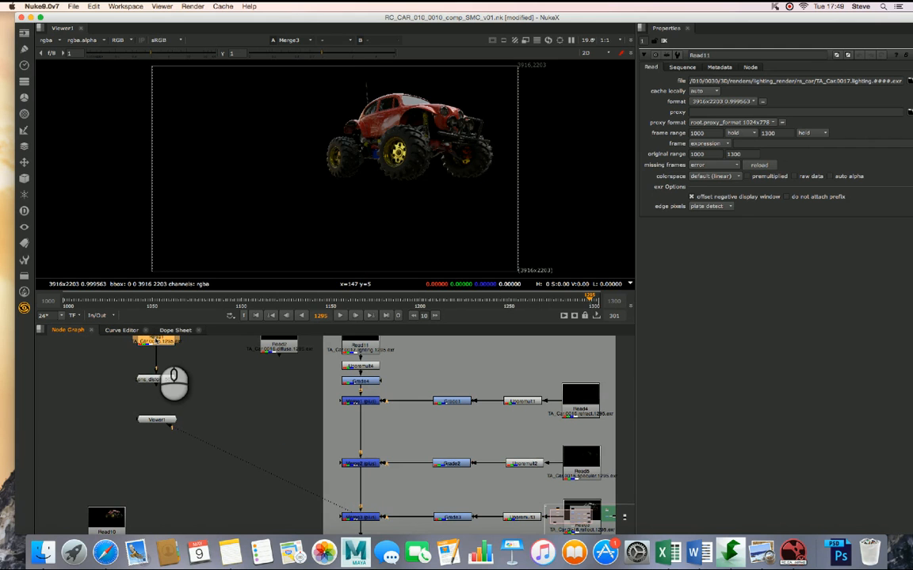
key("shift+2")
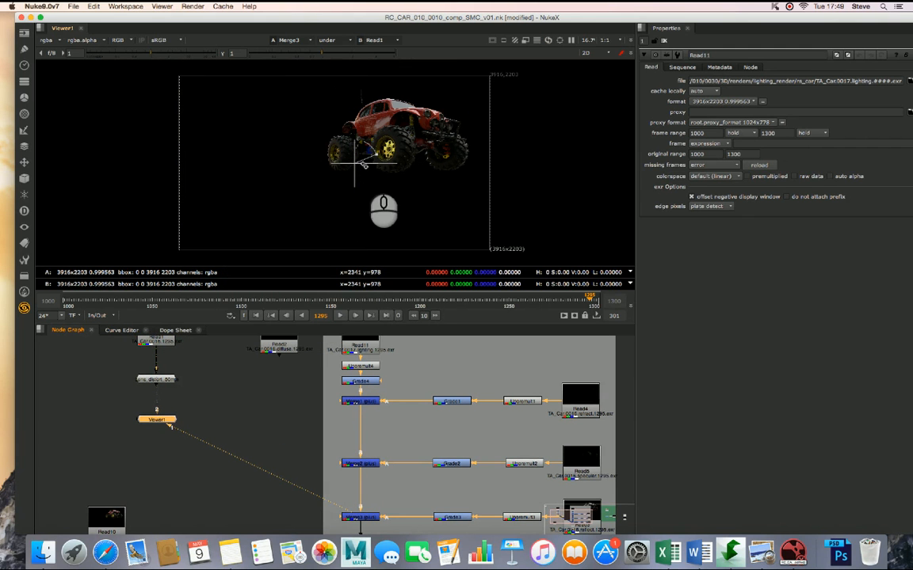
left_click_drag(349, 162, 214, 160)
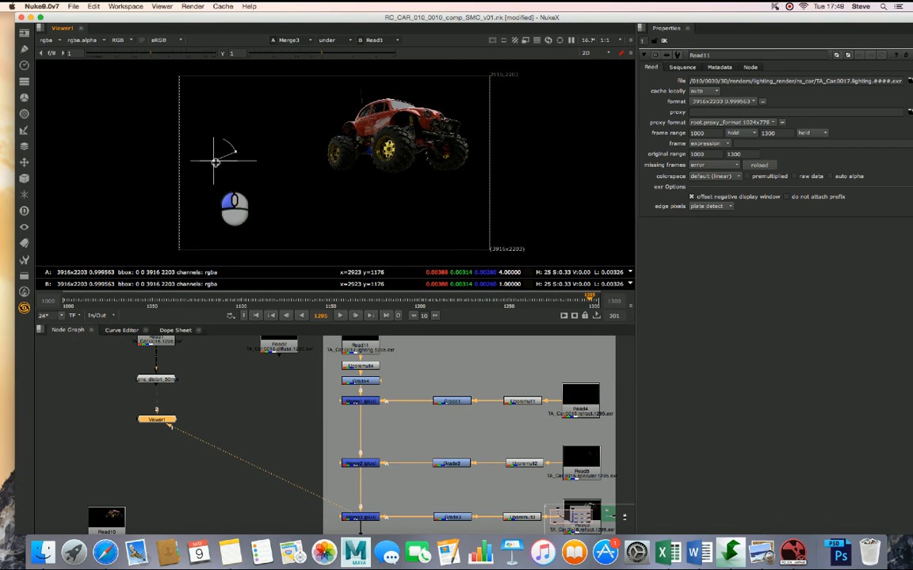
left_click(337, 47)
left_click(327, 51)
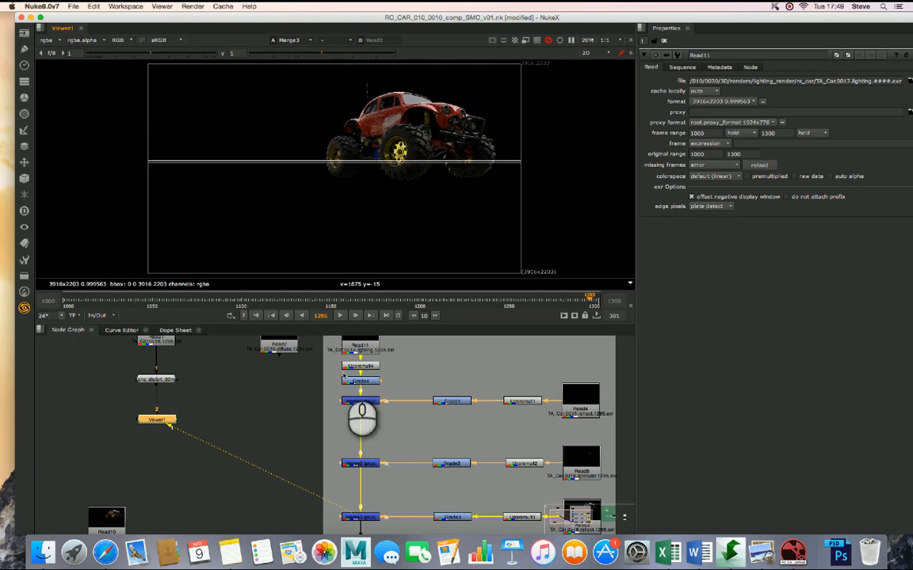
- Open the properties of the Grade2 node on the specular pass
left_click_drag(520, 441, 476, 385, "alt")
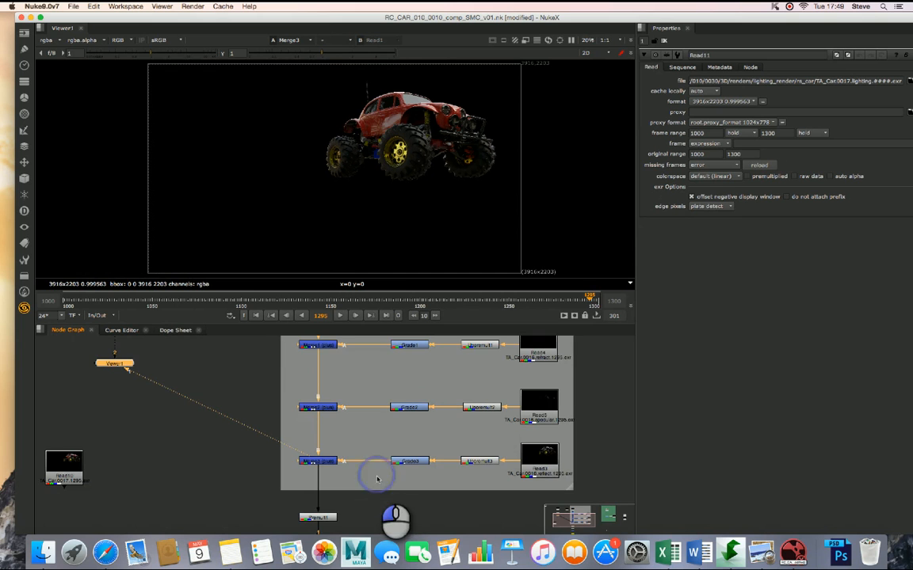
left_click_drag(377, 478, 327, 469, "alt")
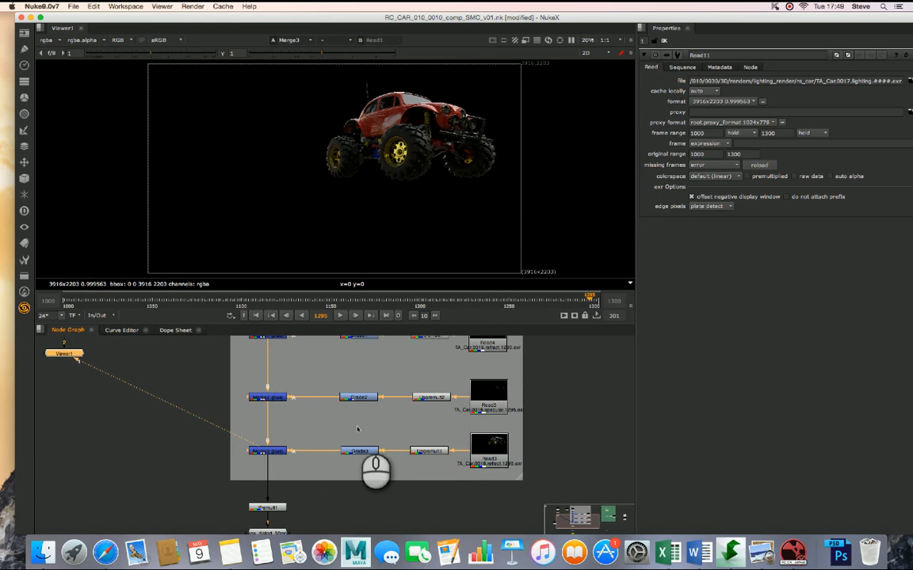
left_click(369, 396)
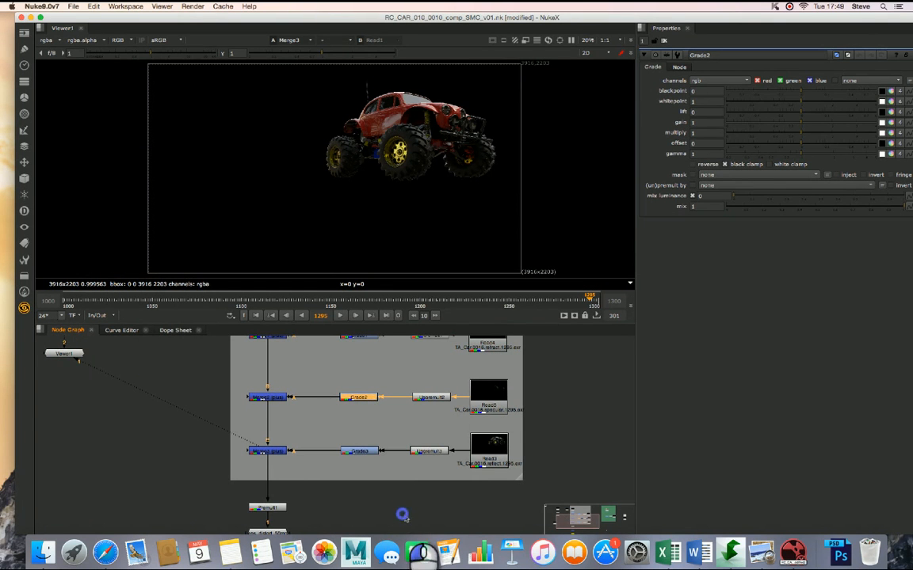
- Go through the premult and lens distortion nodes below the assembled passes and view the Merge4 composite over the background plate
left_click(267, 507)
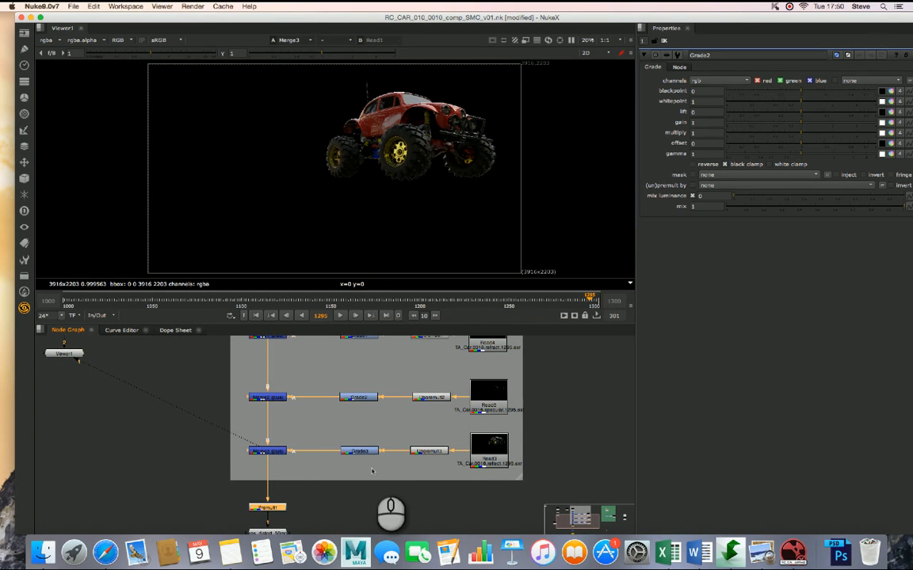
left_click(420, 485)
scroll(432, 485, "down", 5)
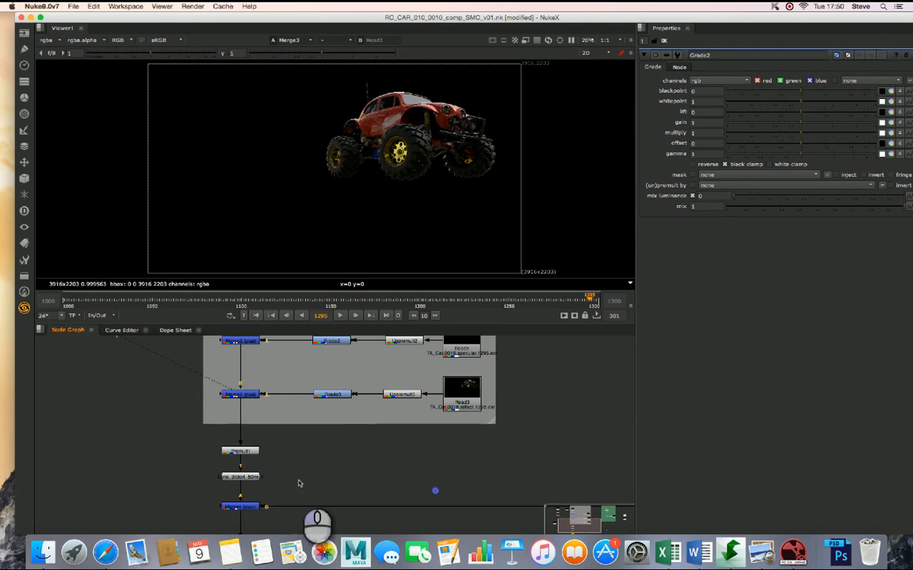
left_click(240, 476)
left_click(386, 478)
left_click(244, 507)
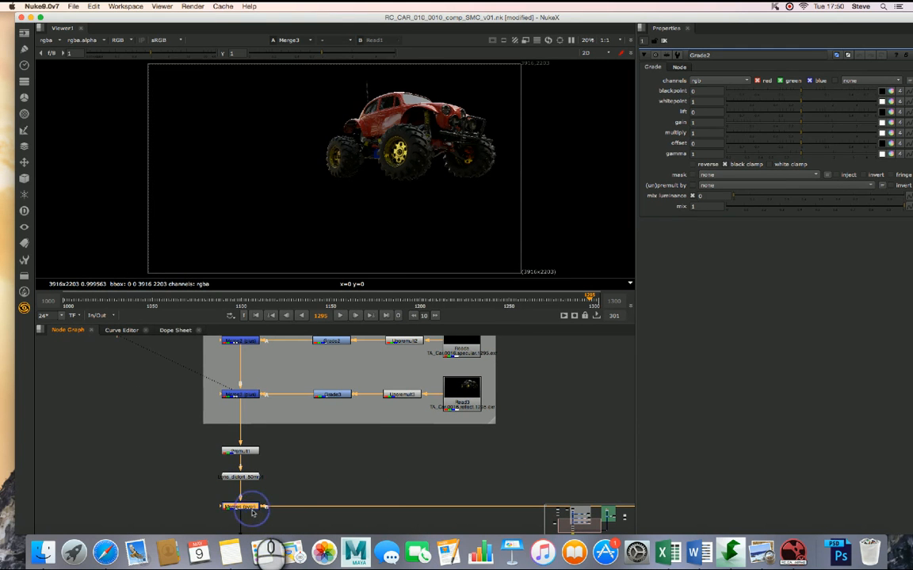
key("1")
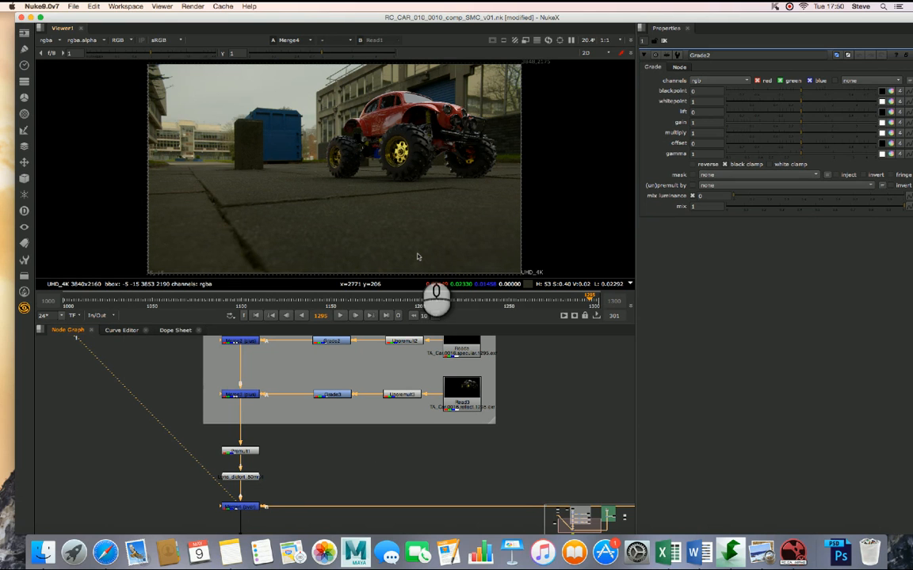
- Move the Write node further down the graph and place Merge4 just above it, leaving a gap below the lens distortion node
left_click(561, 433)
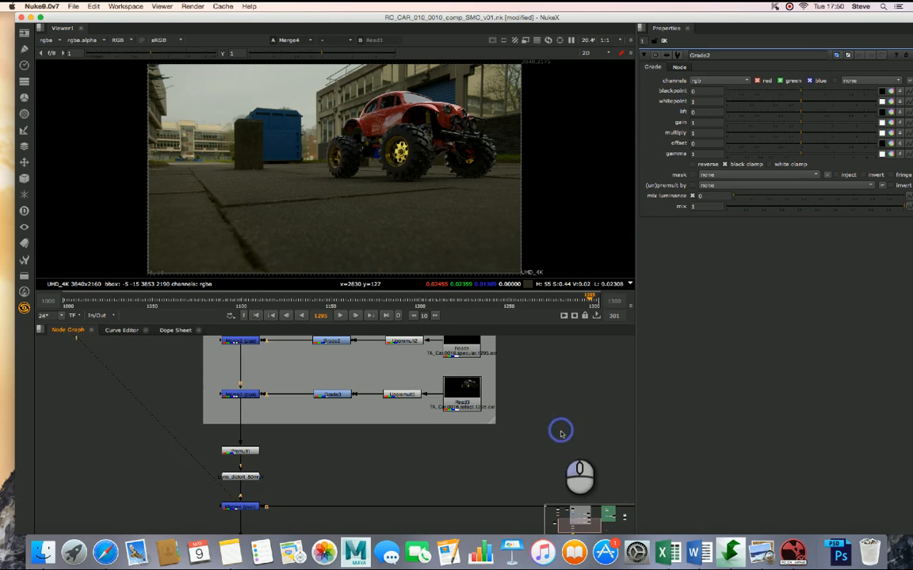
scroll(554, 431, "down", 2)
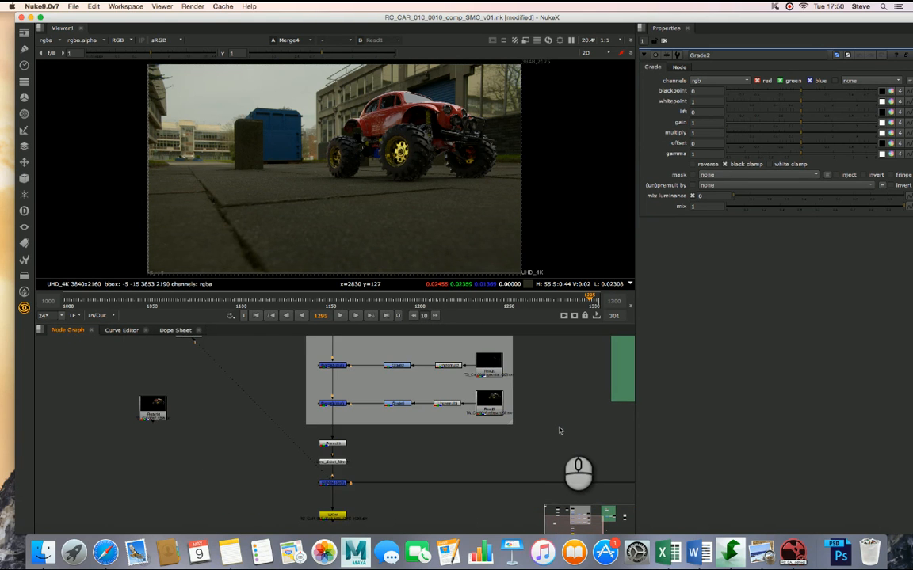
middle_click_drag(559, 431, 465, 402)
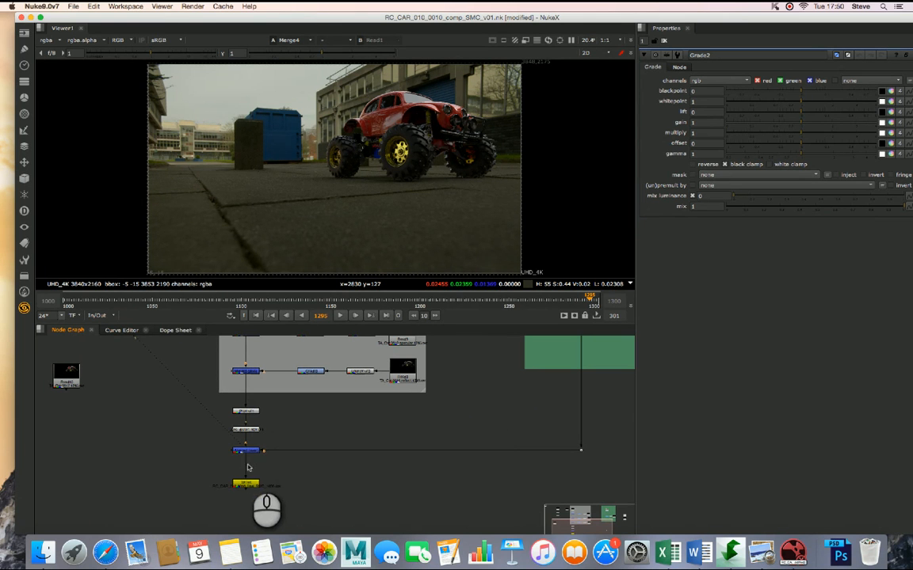
left_click_drag(247, 487, 252, 525)
left_click(248, 385)
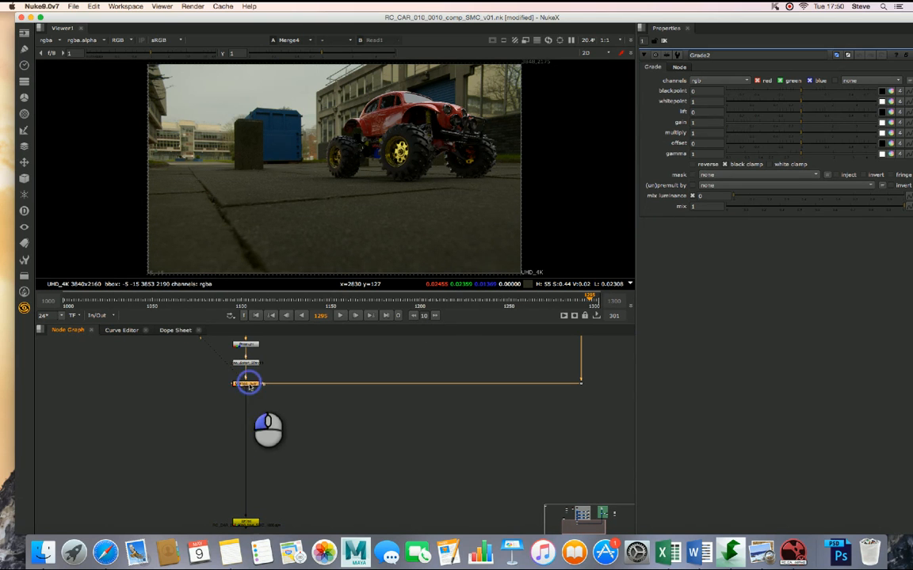
left_click_drag(248, 385, 246, 496)
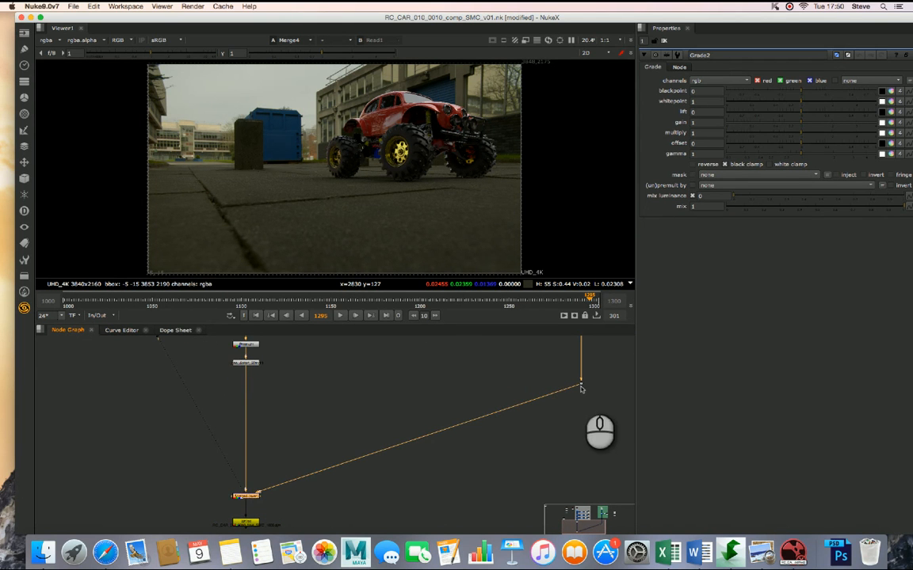
- Move the dot on the plate's connection down level with Merge4 so the link runs straight across
left_click_drag(581, 388, 582, 499)
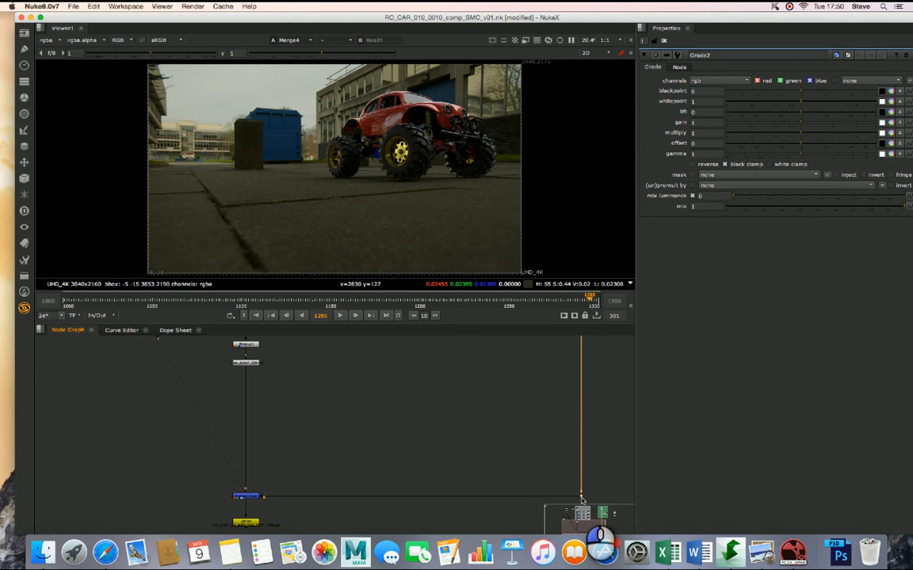
left_click(434, 451)
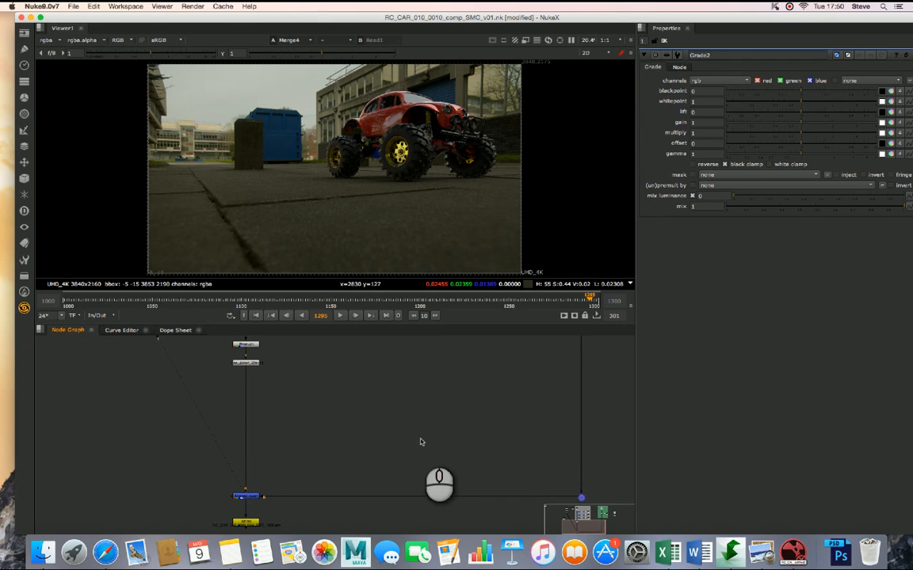
- View the lens distortion node's output and insert a Blur node directly below it in the car's branch
scroll(421, 442, "up", 2)
left_click_drag(315, 388, 480, 442, "alt")
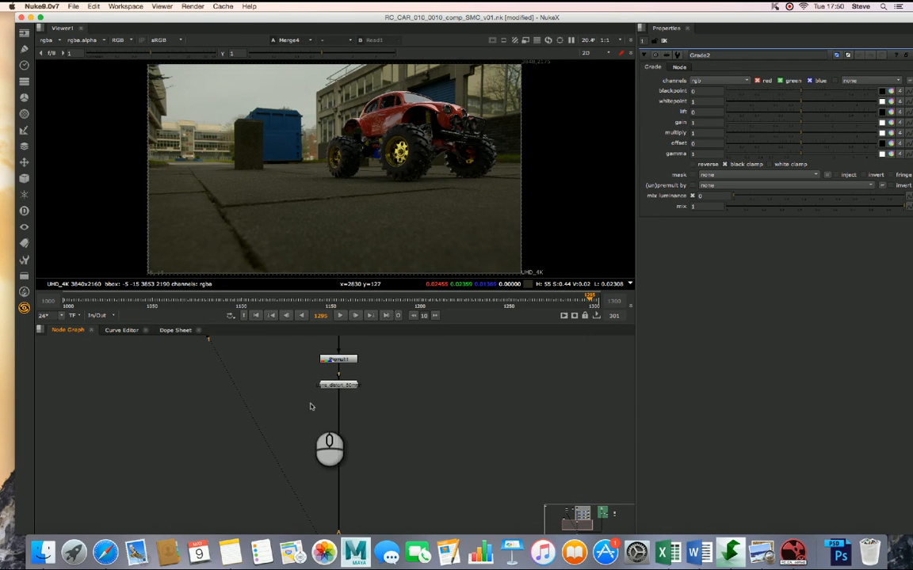
key("1")
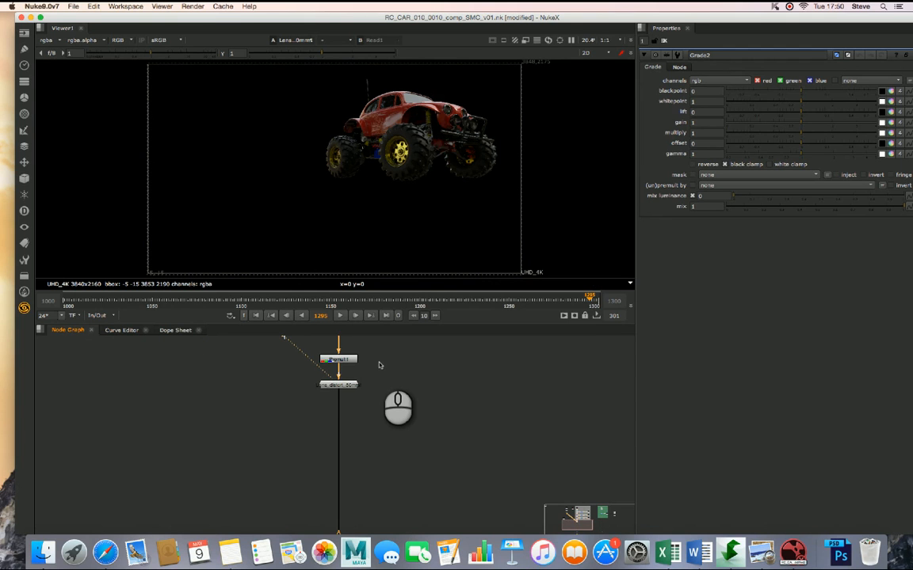
left_click(398, 415)
key("Tab")
type("blur")
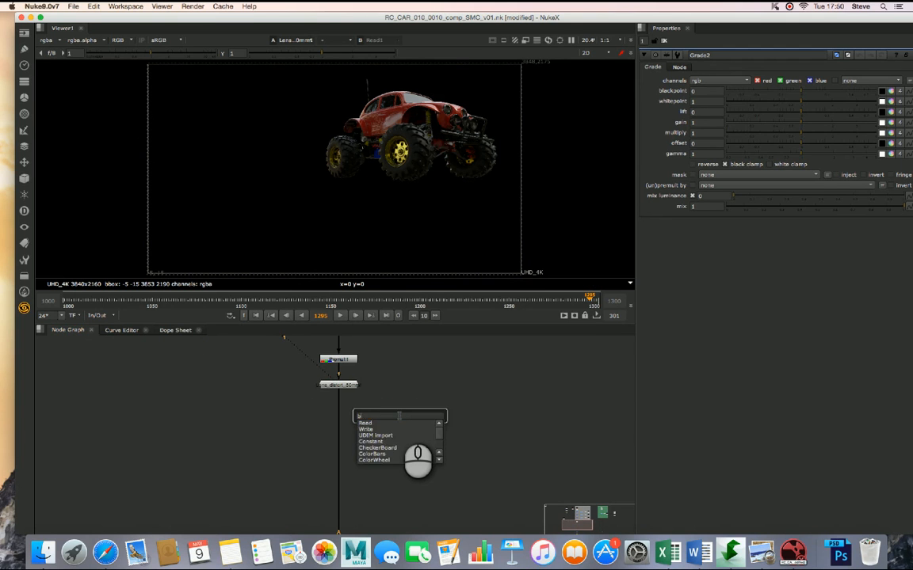
key("Return")
left_click_drag(399, 416, 339, 415)
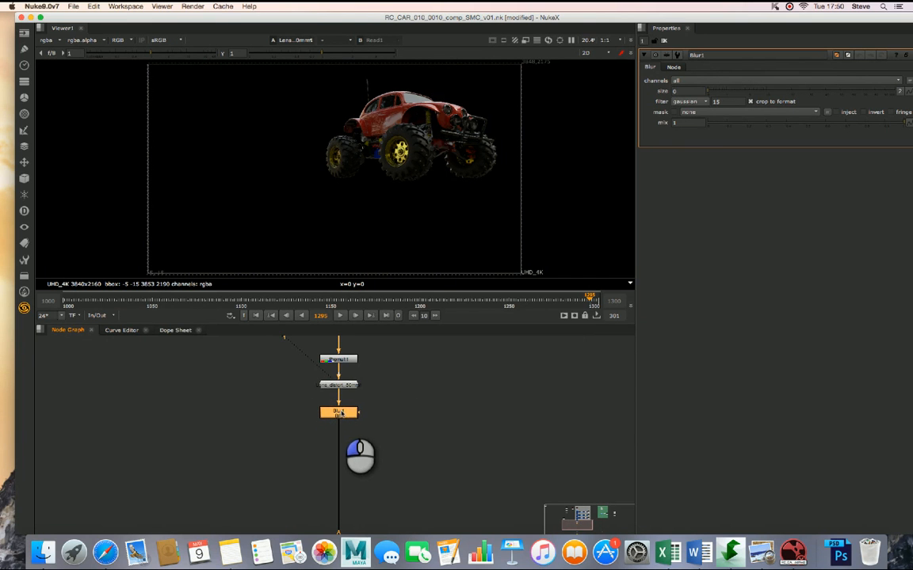
- Add a Grade node and insert it in the car's branch just below the Blur node
left_click(432, 417)
key("g")
left_click_drag(429, 415, 353, 440)
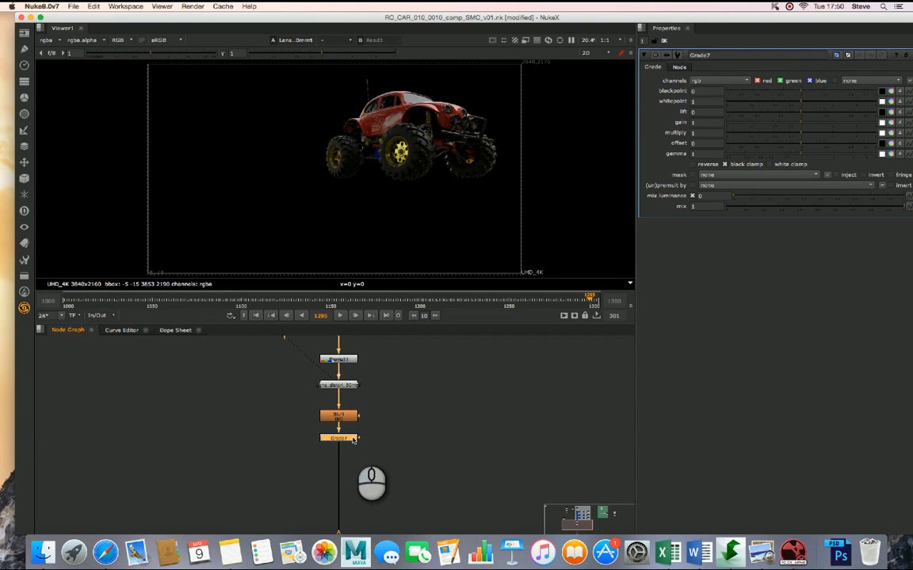
- Insert an Exposure node between the Blur and Grade nodes and space the nodes apart
left_click(345, 418)
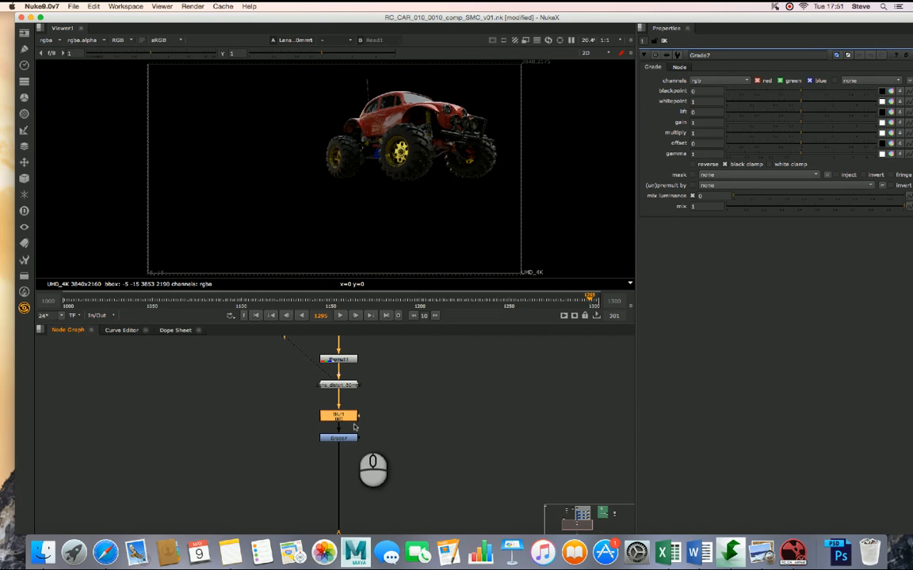
key("Tab")
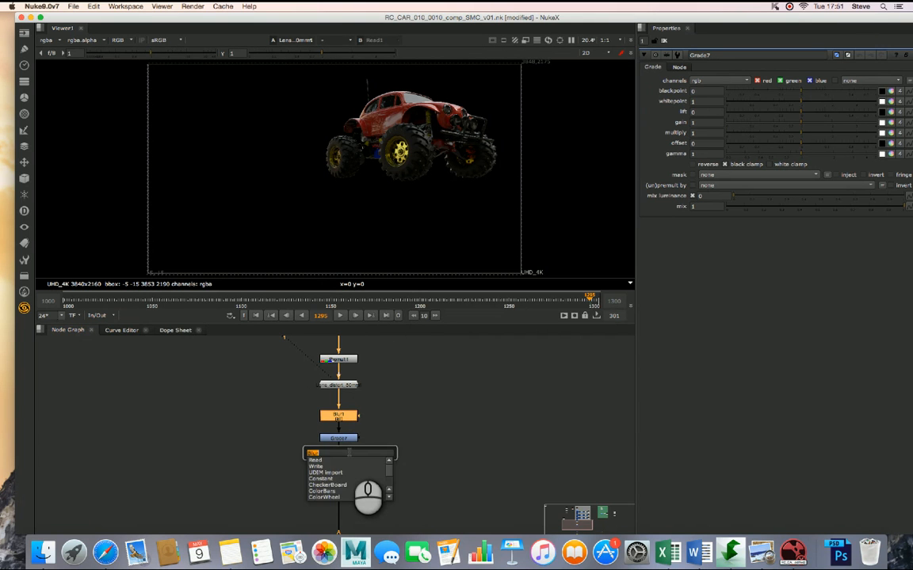
type("expl")
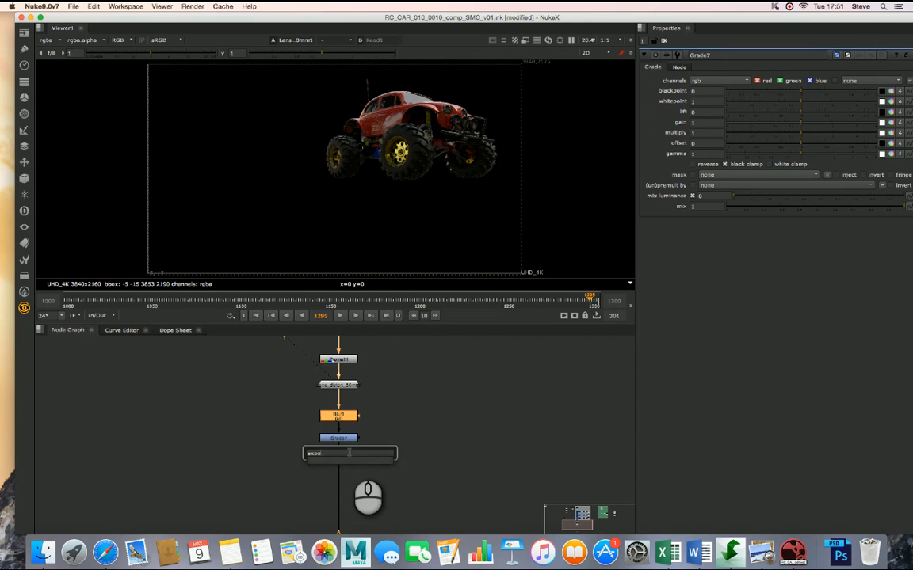
key("Return")
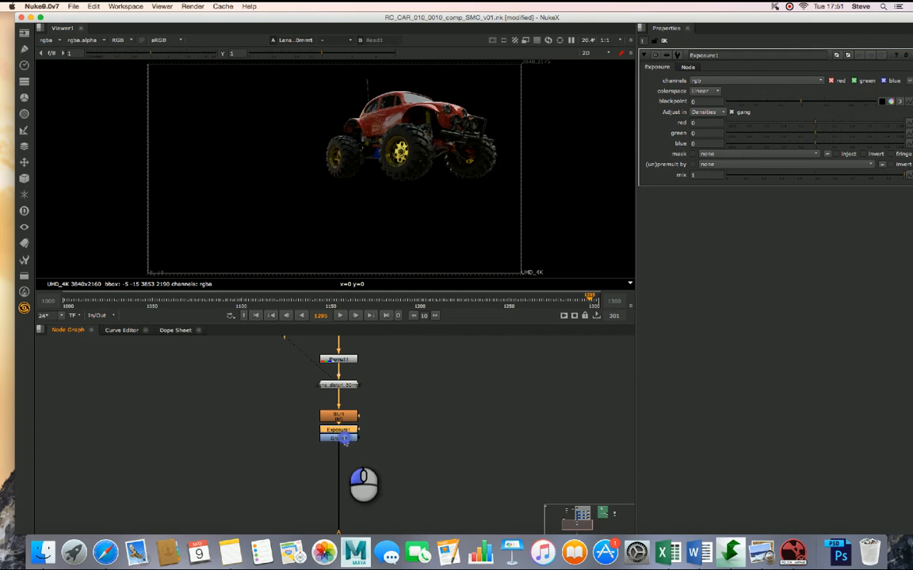
mouse_move(344, 439)
left_mouse_down()
mouse_move(345, 454)
mouse_move(346, 433)
left_mouse_up()
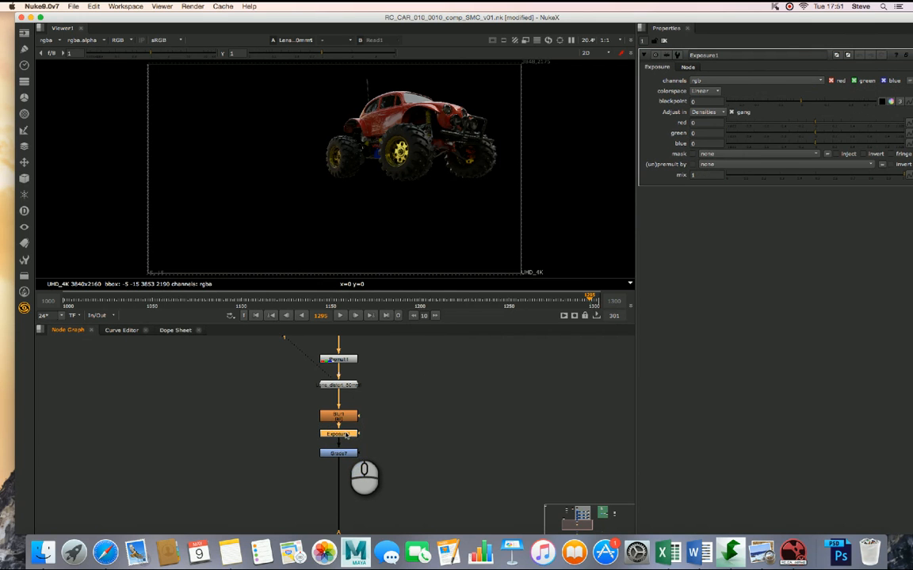
- View the Blur1 output in the second viewer input and the Merge4 composite over the plate in the first
left_click(341, 418)
key("2")
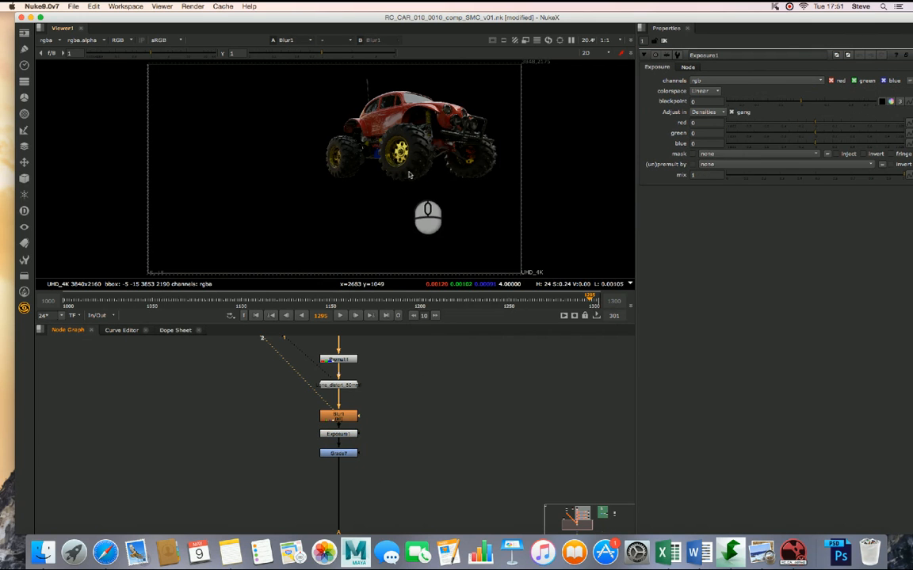
middle_click_drag(567, 418, 433, 404)
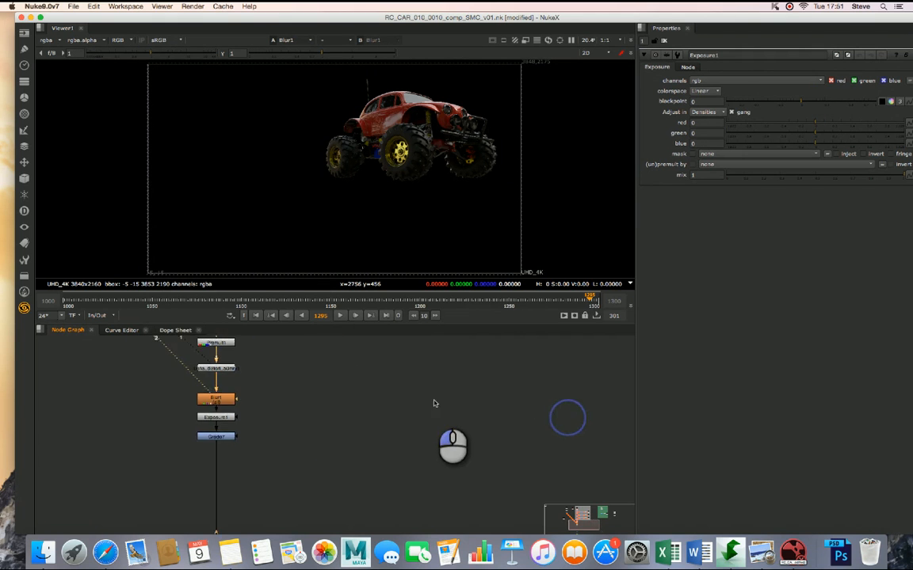
scroll(434, 404, "down", 3)
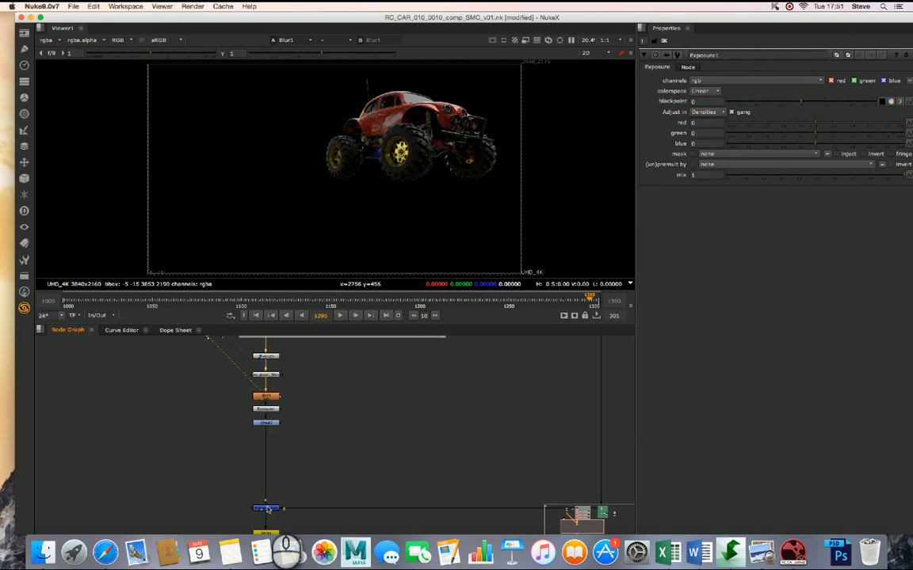
left_click(267, 510)
key("1")
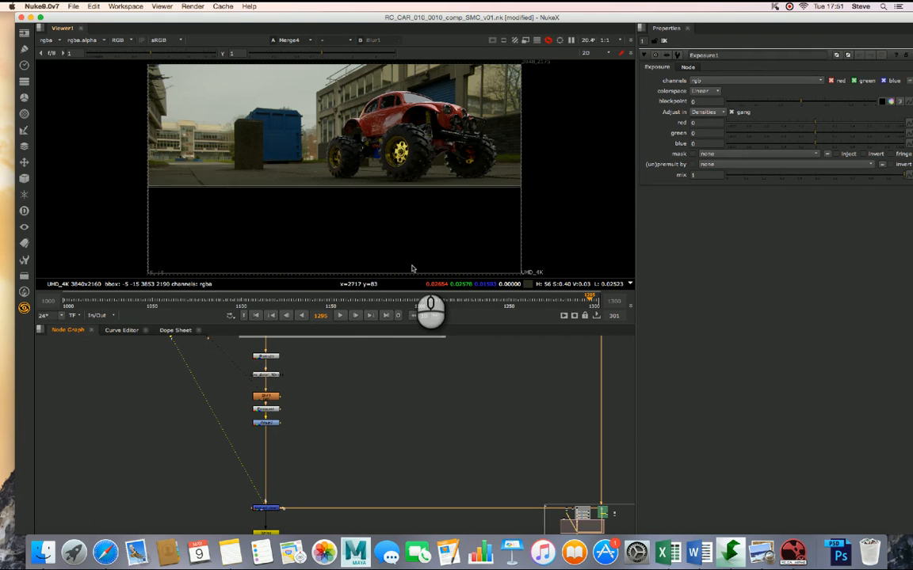
left_click(423, 146)
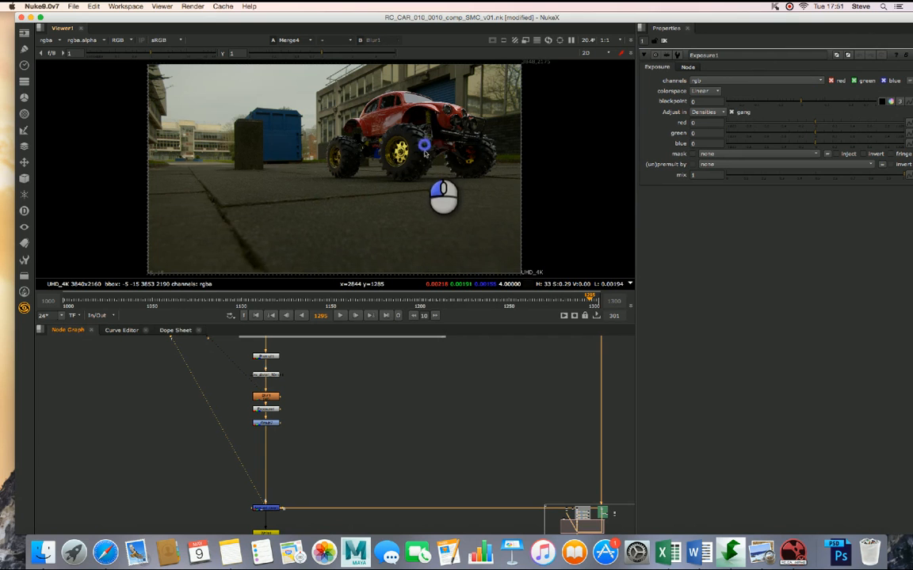
left_click_drag(425, 153, 431, 164, "alt")
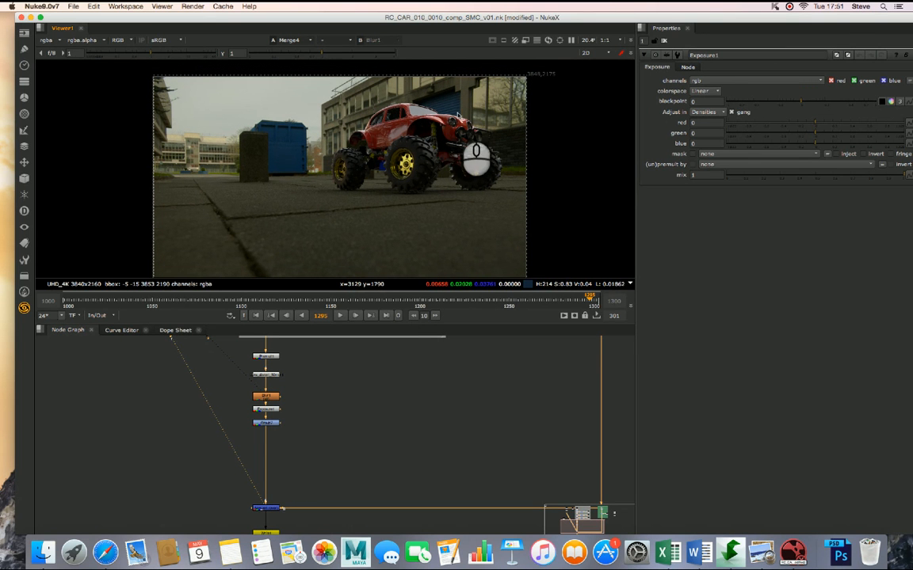
- Open the Blur1 properties and examine the car's sharpness against the plate in close-up across frames 1294 to 1297, ending on 1295
double_click(271, 400)
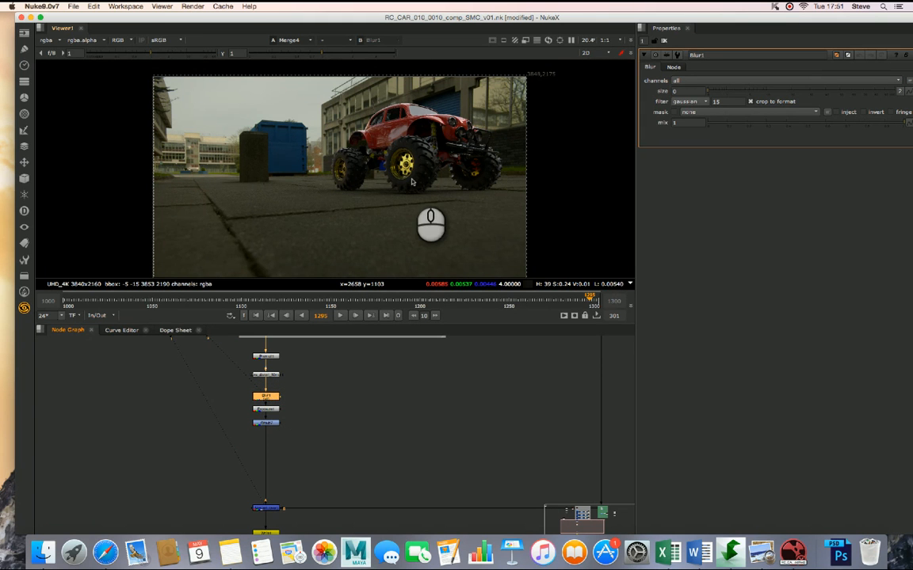
scroll(411, 182, "up", 5)
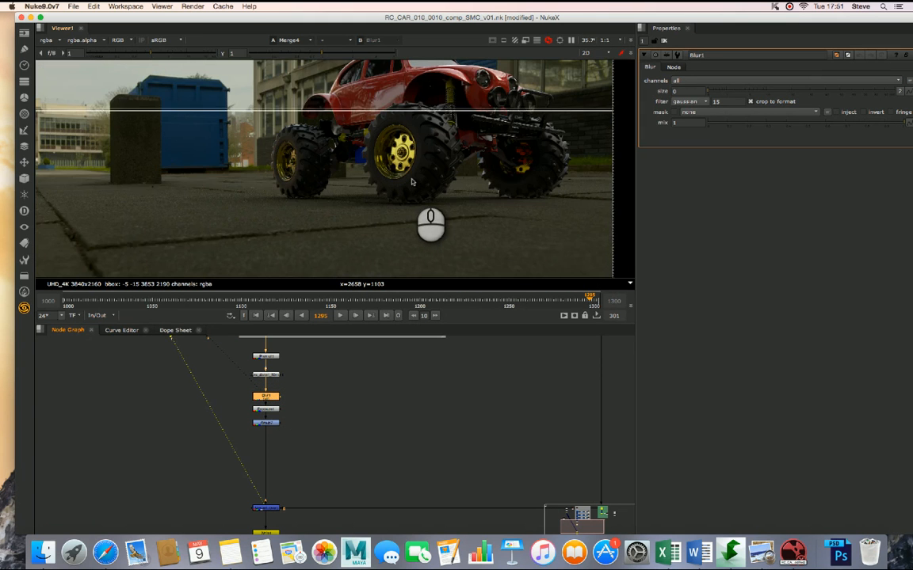
key("Right")
key("Right")
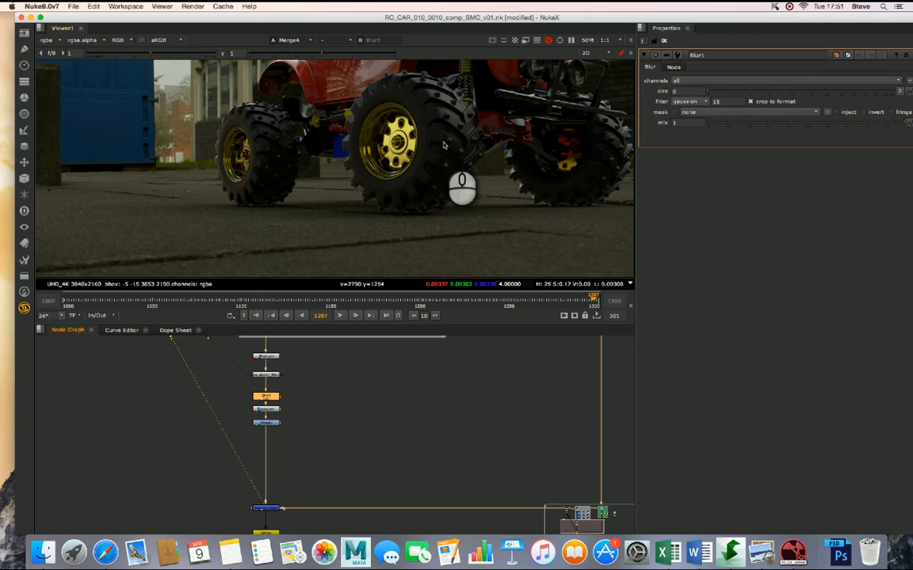
scroll(456, 146, "down", 3)
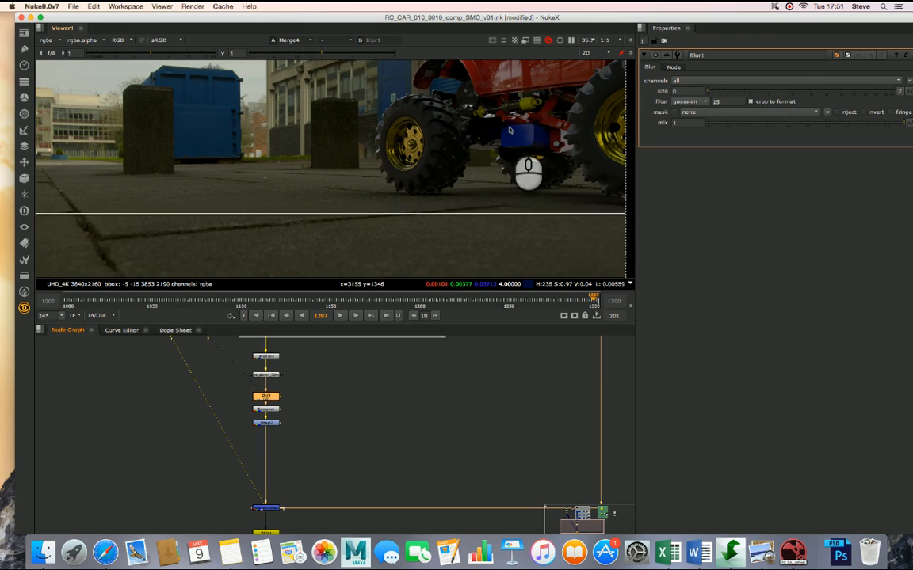
left_click_drag(527, 132, 391, 158, "alt")
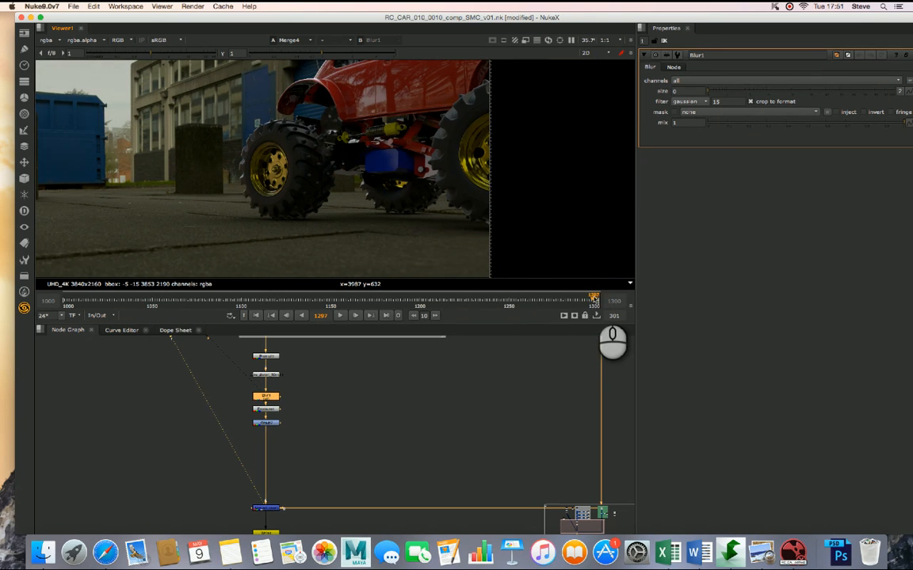
left_click(592, 300)
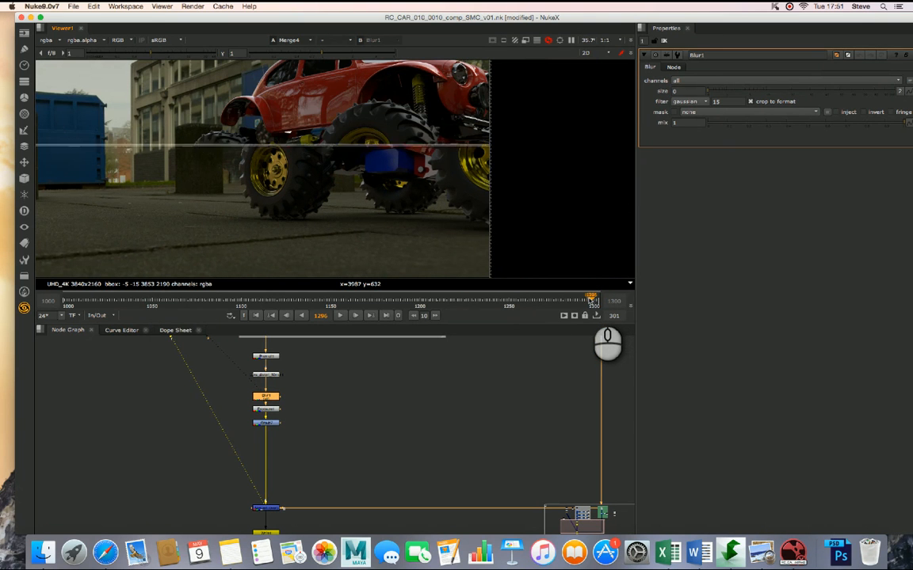
left_click(587, 298)
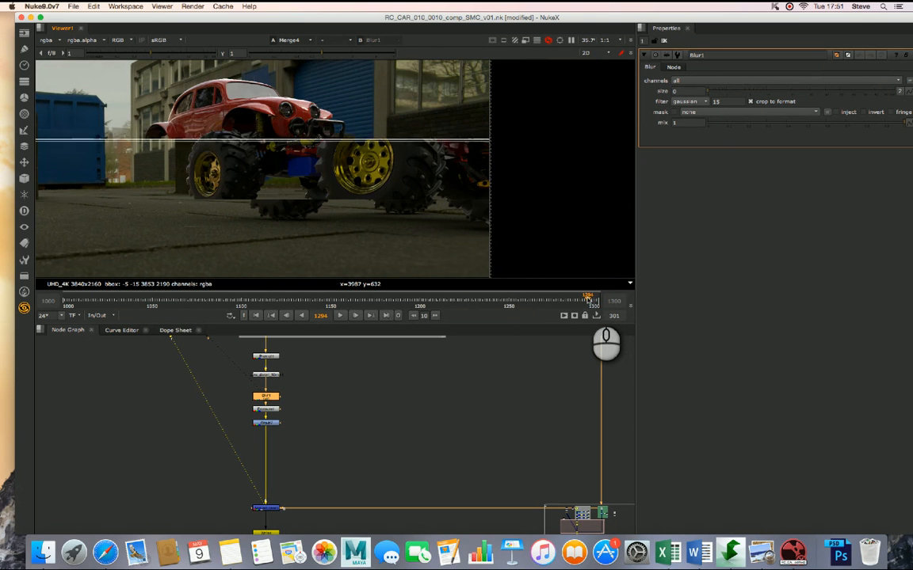
left_click(592, 299)
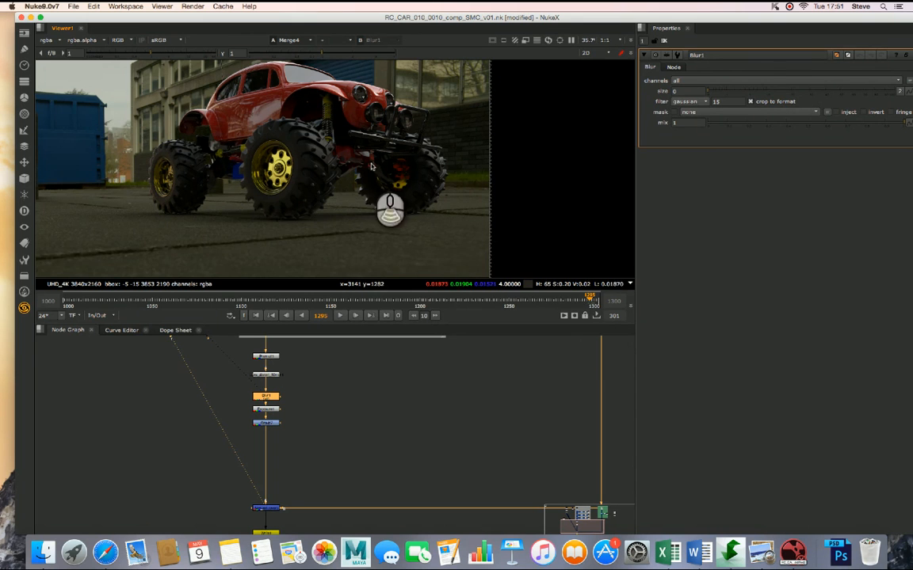
scroll(372, 166, "up", 2)
left_click_drag(389, 147, 434, 170, "alt")
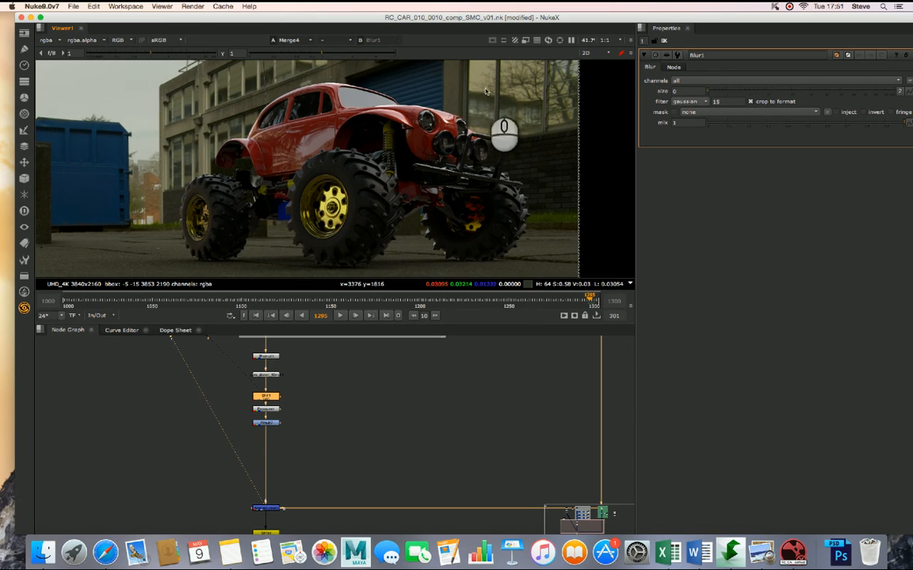
left_click(234, 197)
left_click_drag(234, 198, 282, 187, "alt")
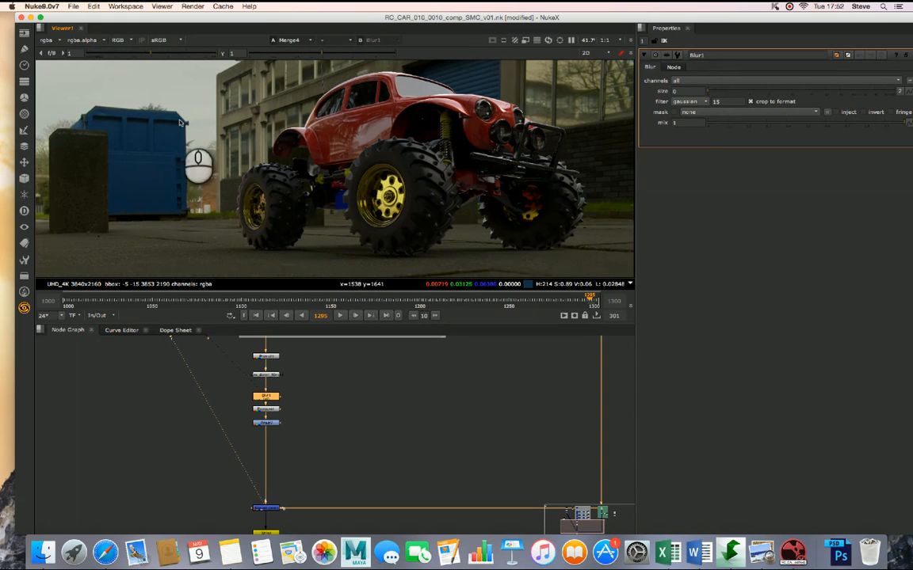
- Set the Blur1 size to 3
left_click(682, 91)
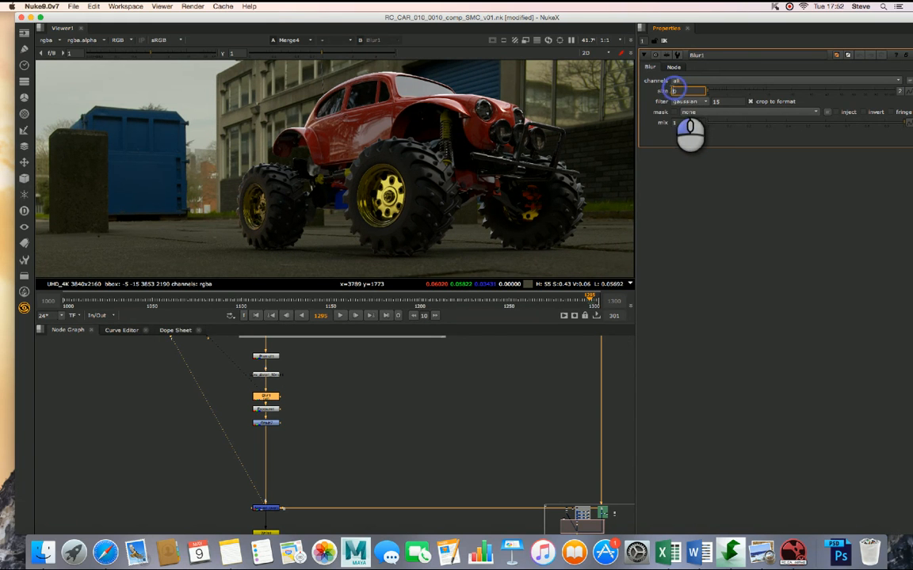
left_click_drag(683, 91, 666, 90)
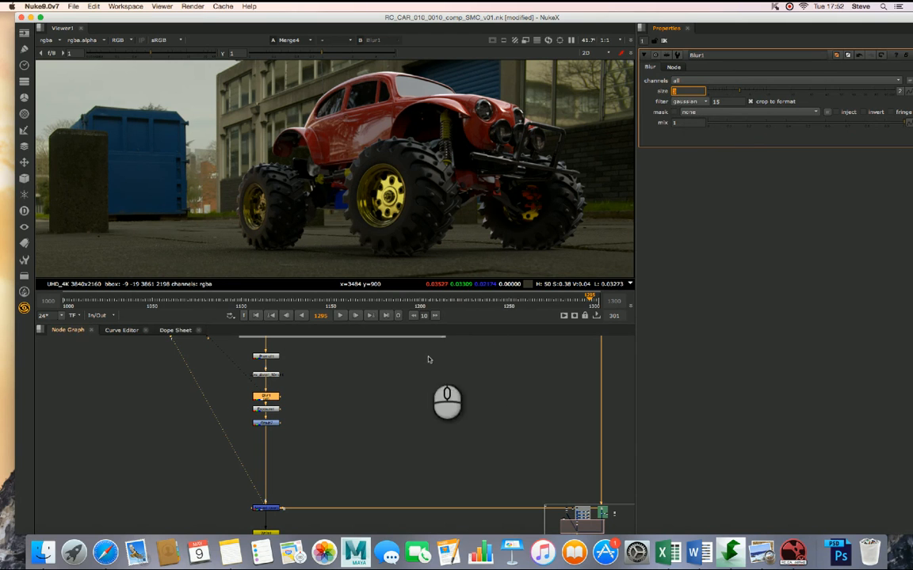
- Disable and re-enable Blur1 twice to compare the composited car with and without the blur
left_click(285, 401)
left_click(275, 399)
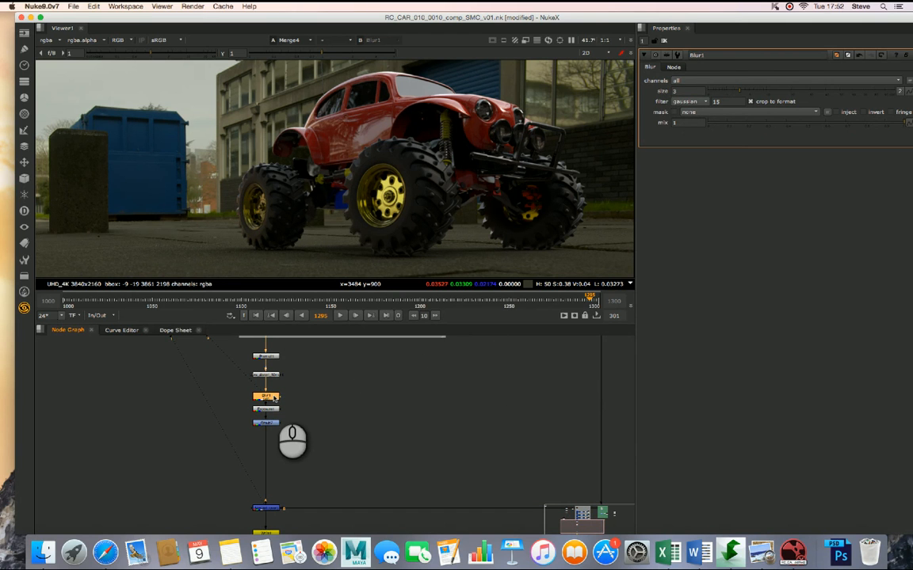
key("d")
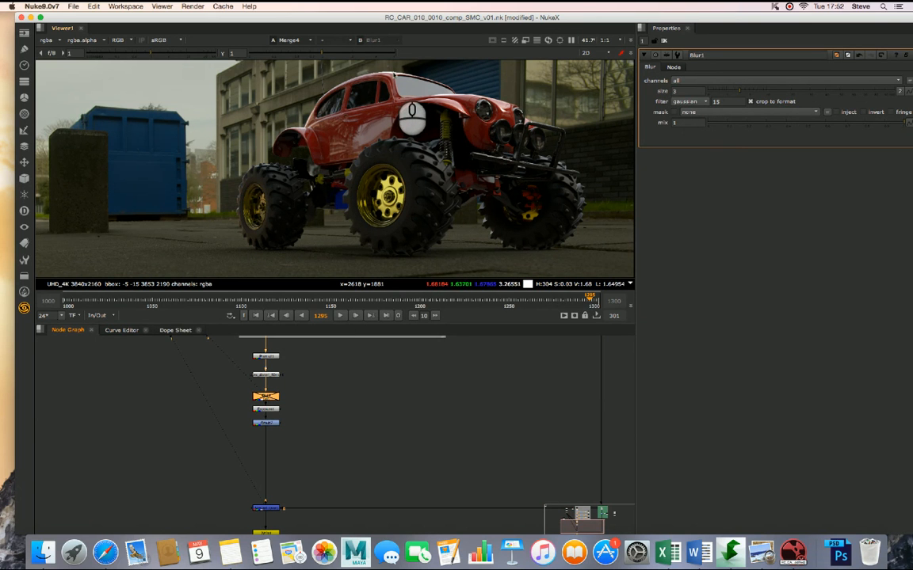
key("d")
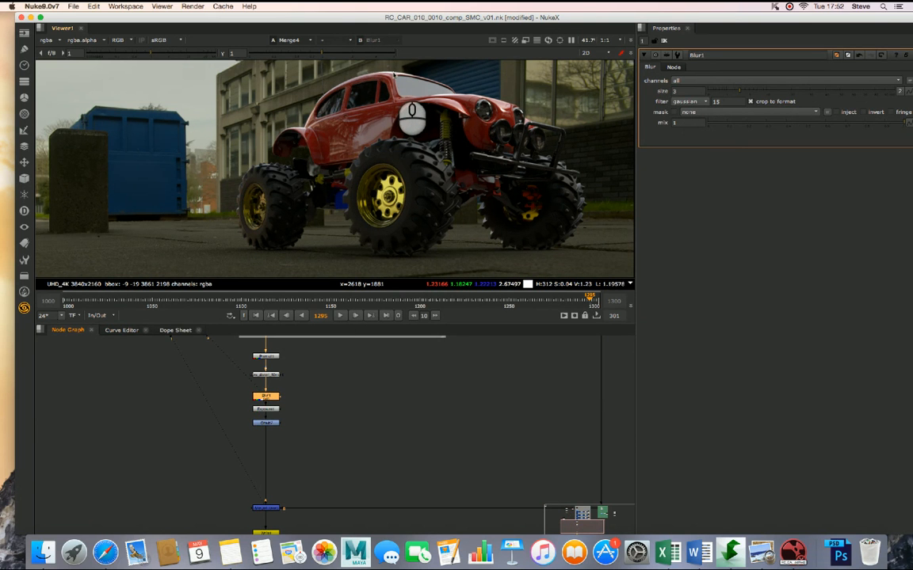
key("d")
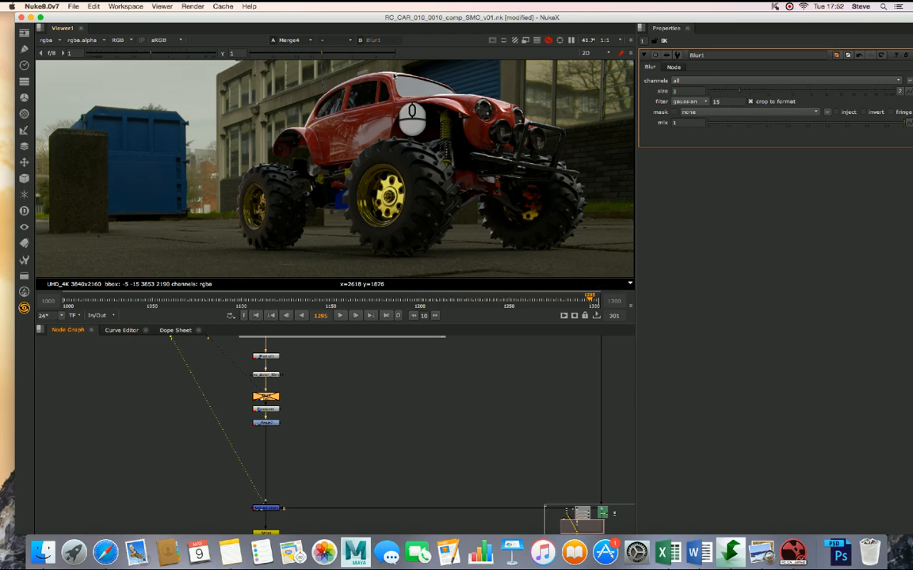
key("d")
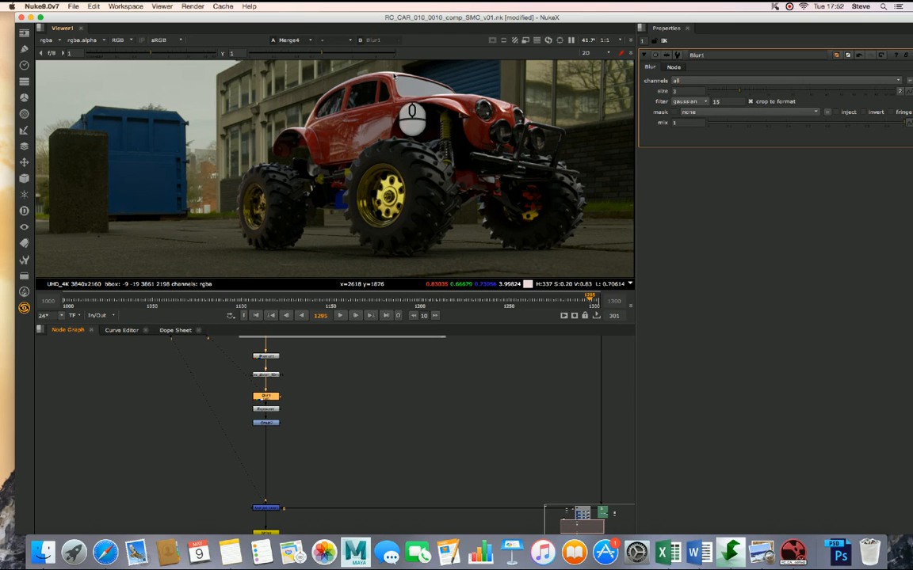
- Toggle Blur1 off and on two more times while examining the car's edges against the background
key("d")
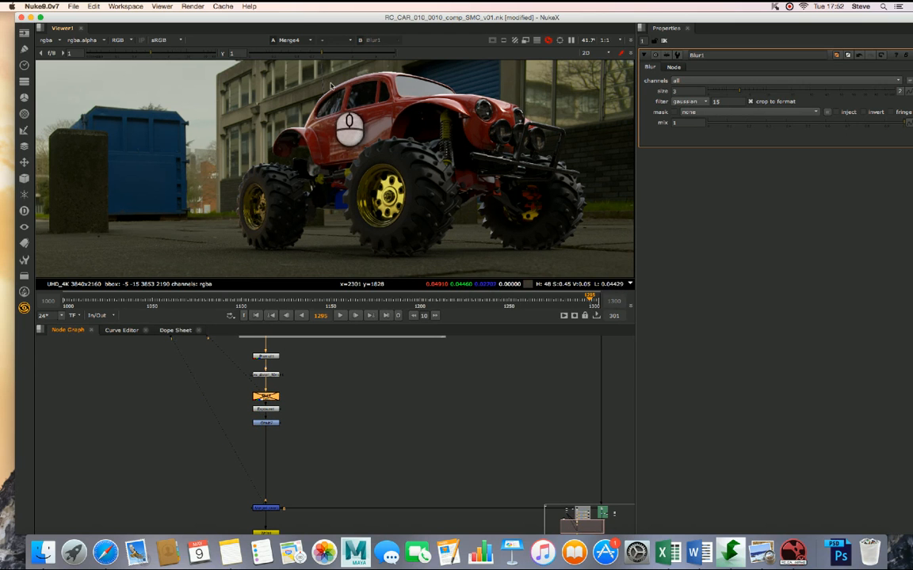
key("d")
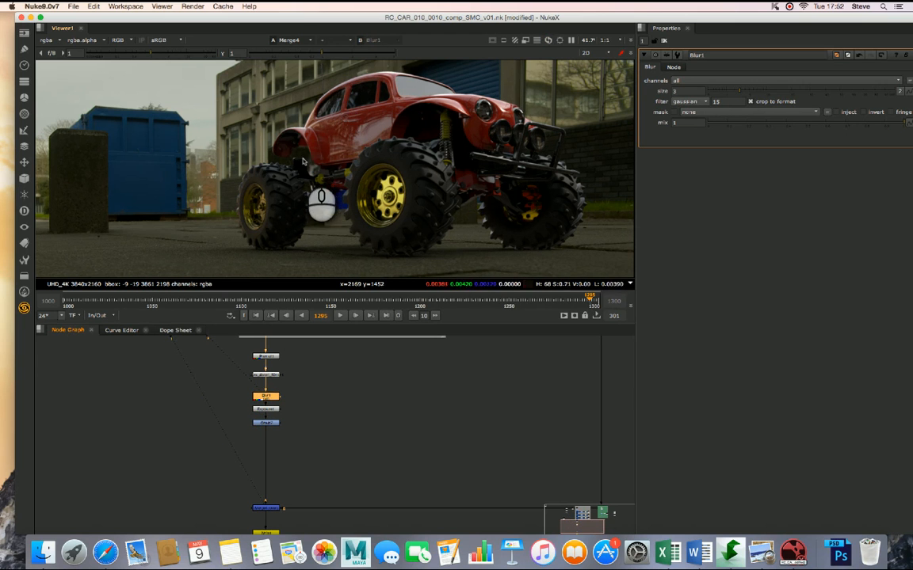
key("d")
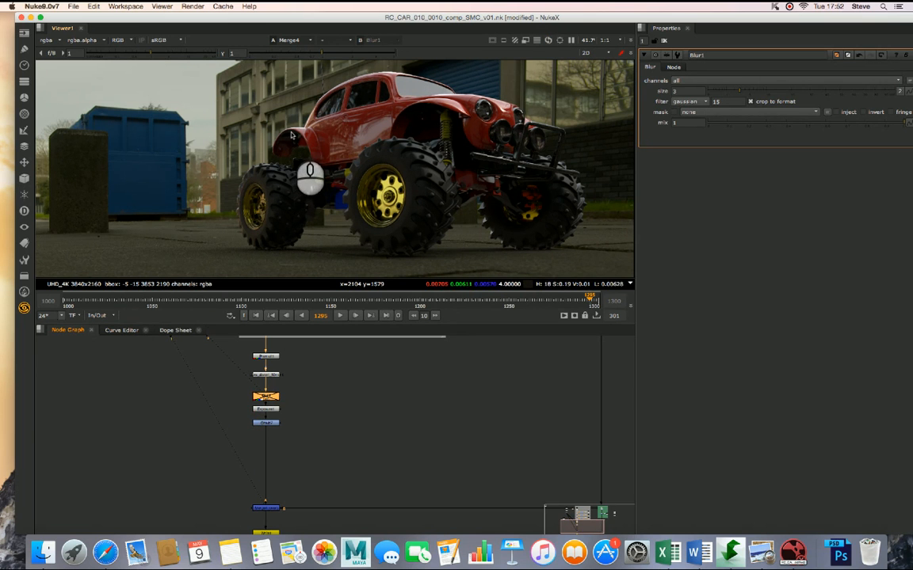
key("d")
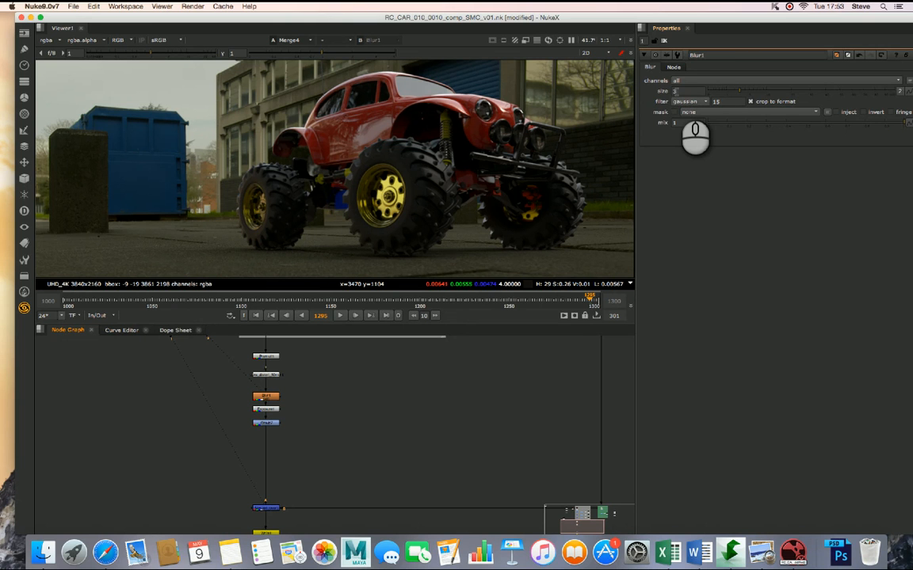
- Space out the Exposure and Grade nodes below Blur1, and set Exposure1 to adjust in Stops
left_click(500, 387)
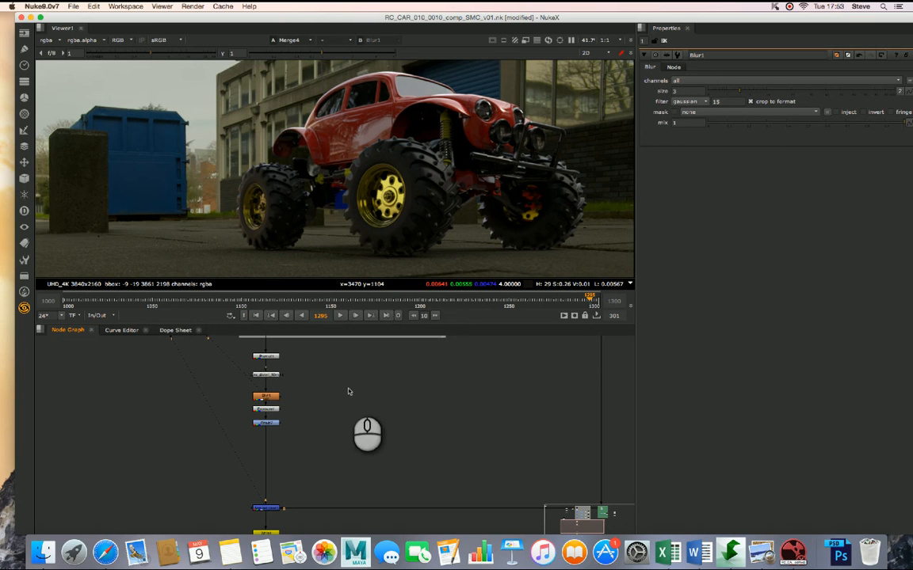
mouse_move(271, 426)
left_mouse_down()
mouse_move(272, 436)
mouse_move(271, 416)
left_mouse_up()
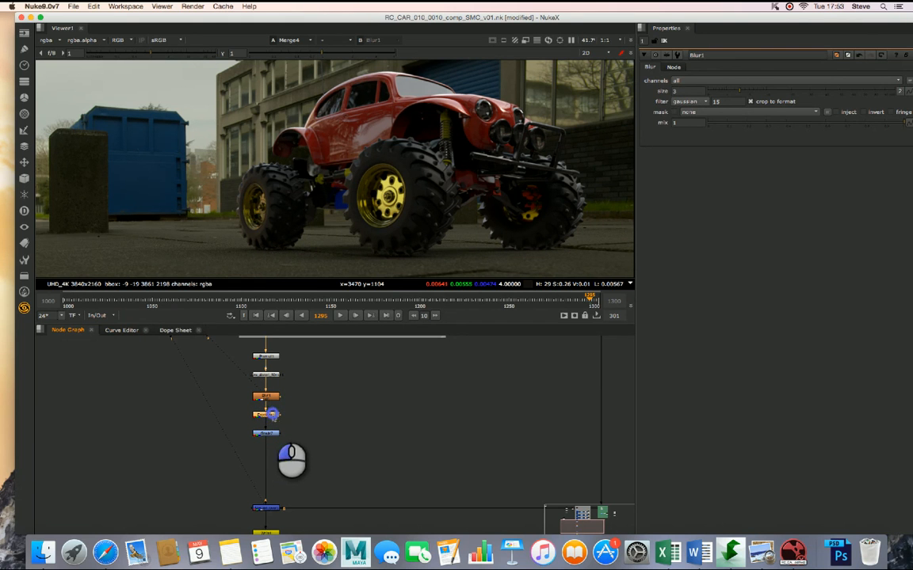
double_click(271, 415)
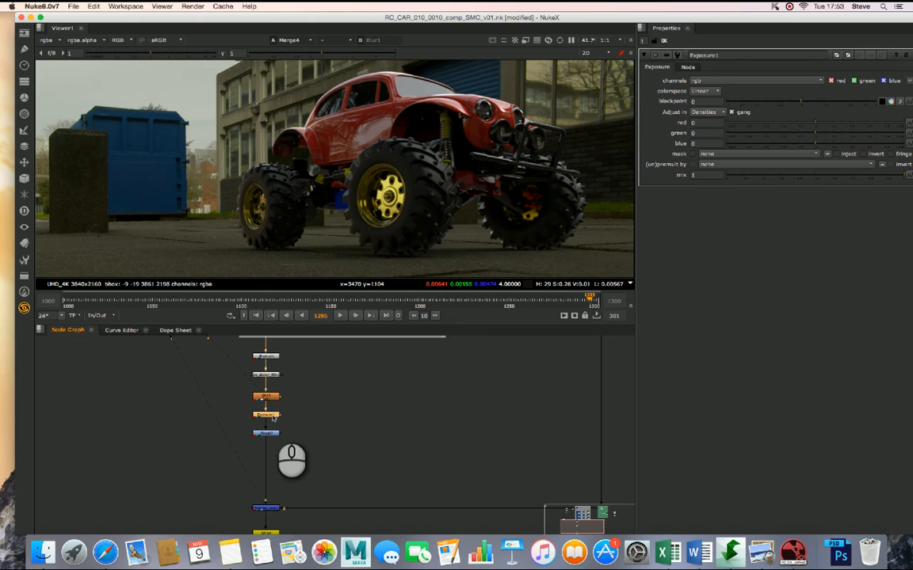
left_click(697, 112)
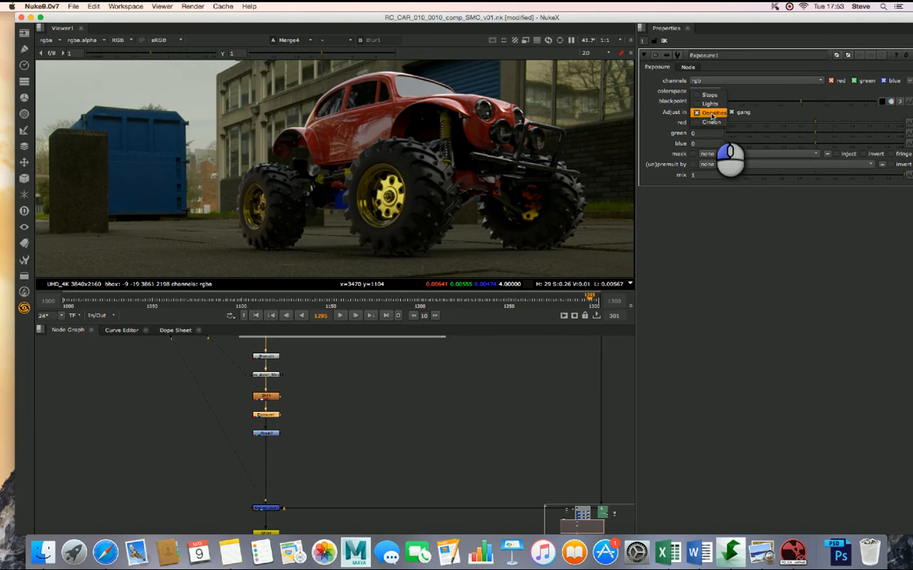
left_click(712, 96)
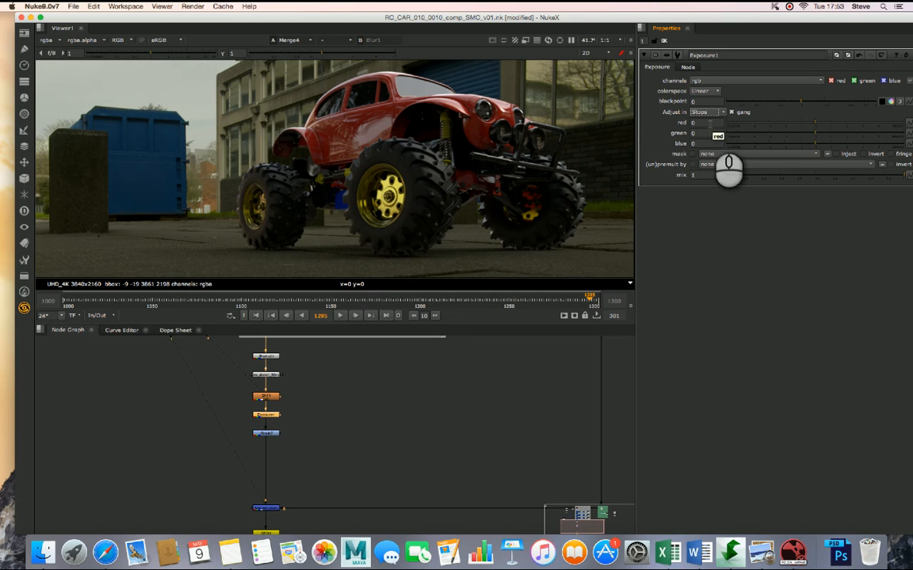
- Try ganged Exposure1 values of 3, 0.5, -1 and -2 stops on the car, and reset them to 0
left_click(707, 123)
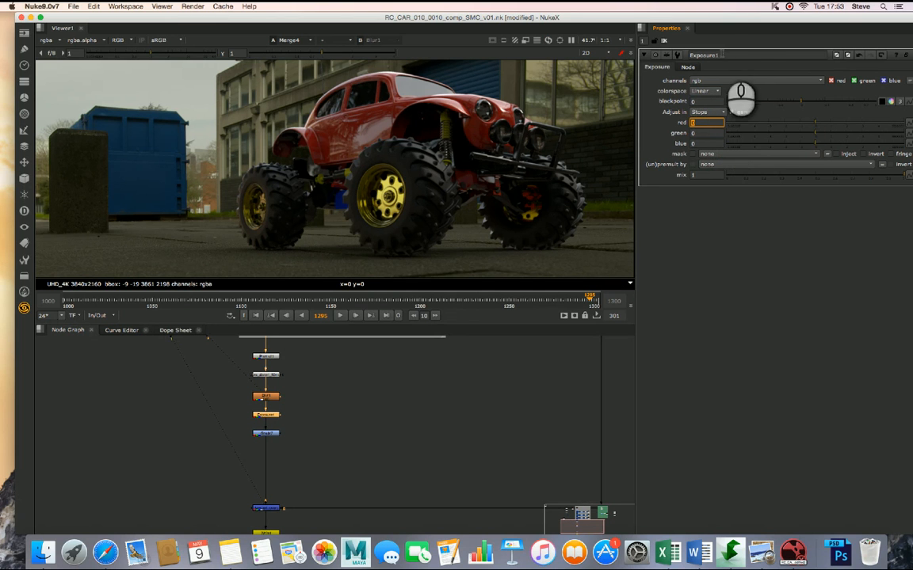
left_click_drag(743, 19, 730, 19)
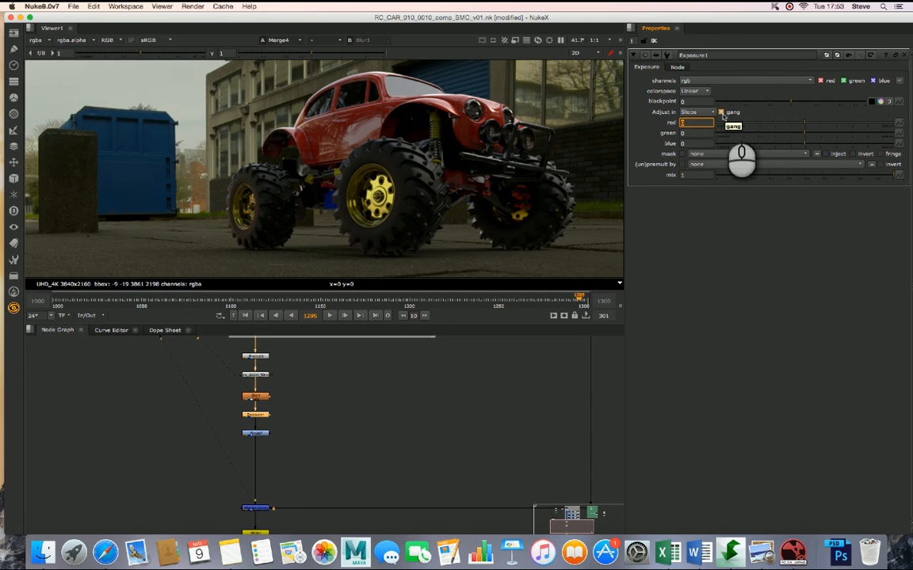
left_click(693, 123)
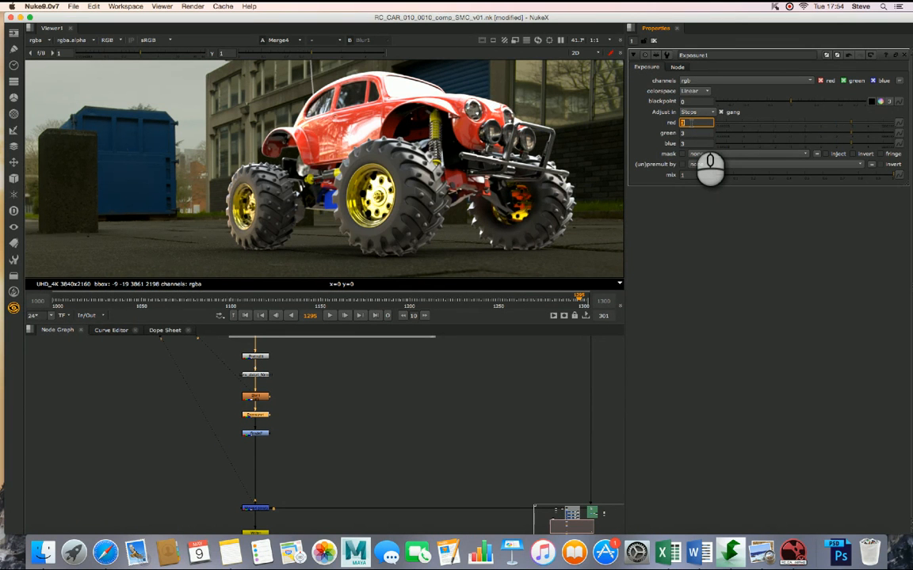
key("Return")
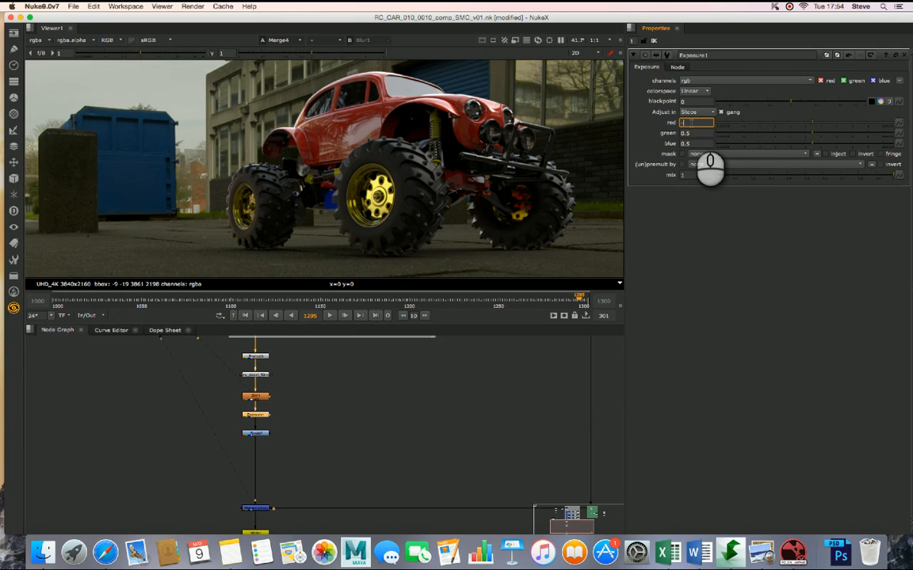
key("Return")
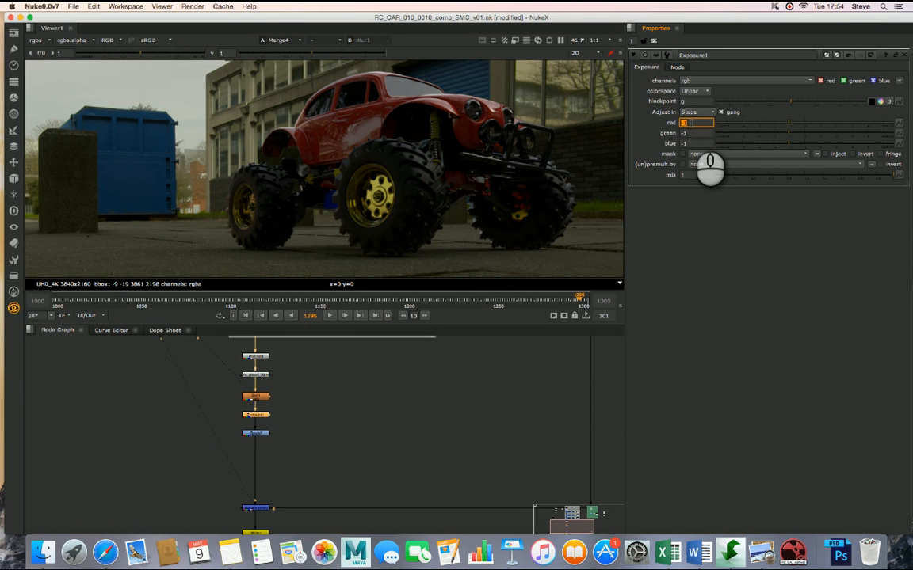
type("-2")
key("Return")
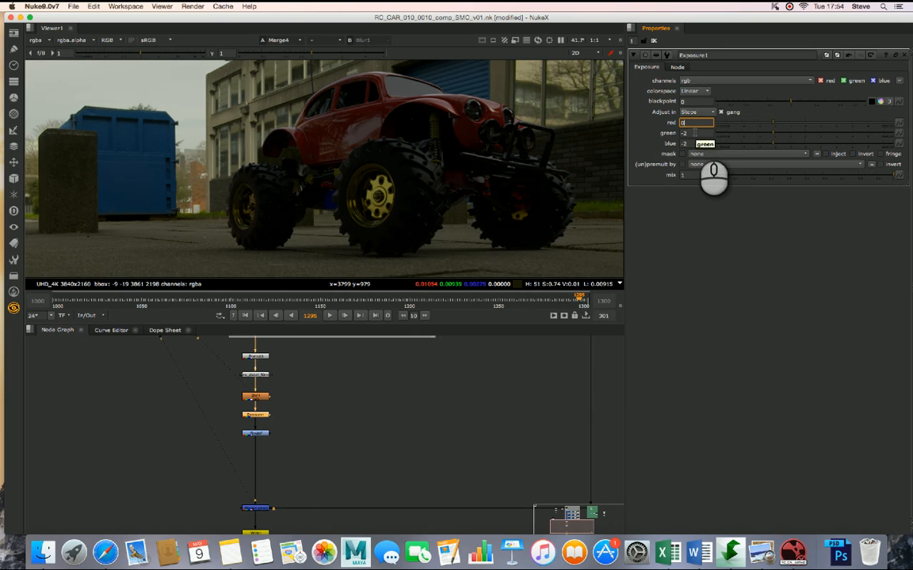
key("Return")
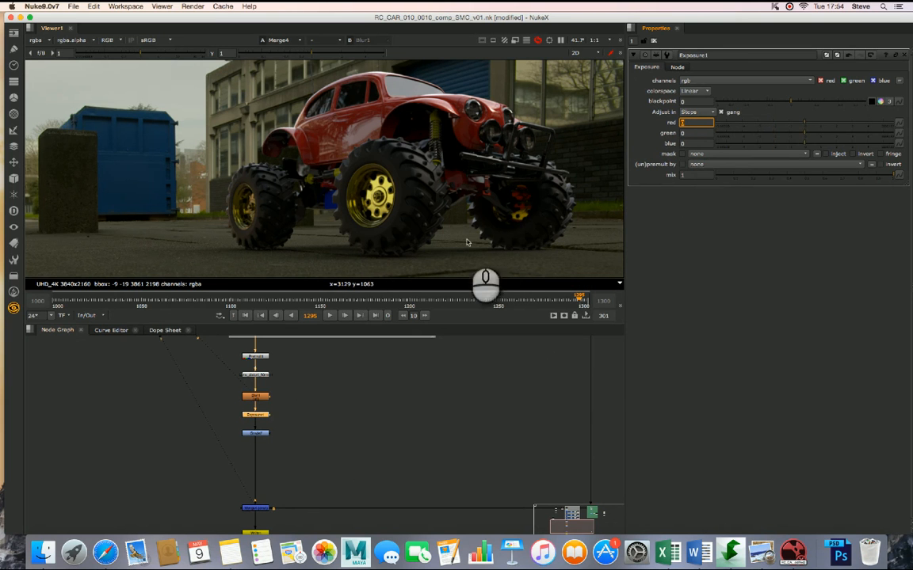
- Open the Grade7 properties and try gamma values of 1.18, 0.96, 1.1 and 0.94 on the car
double_click(260, 434)
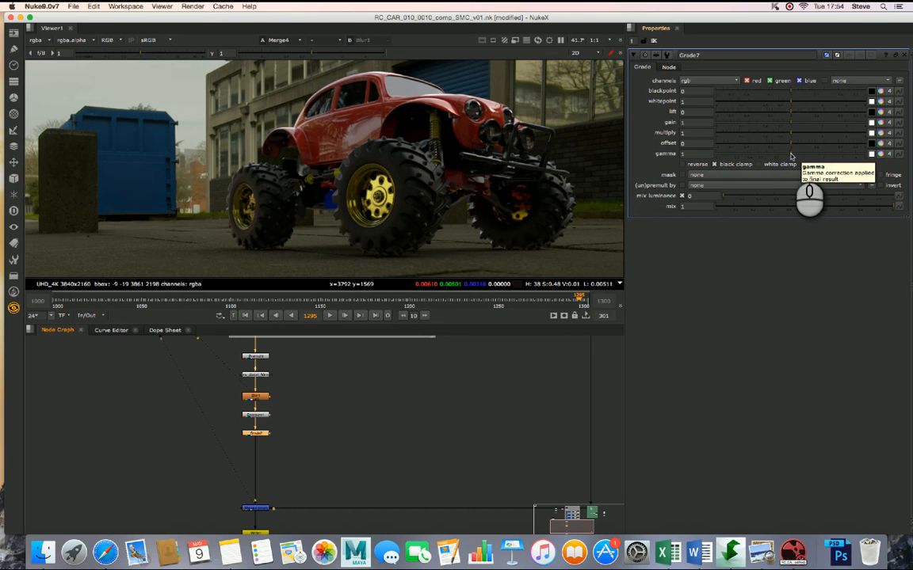
left_click_drag(792, 155, 798, 156)
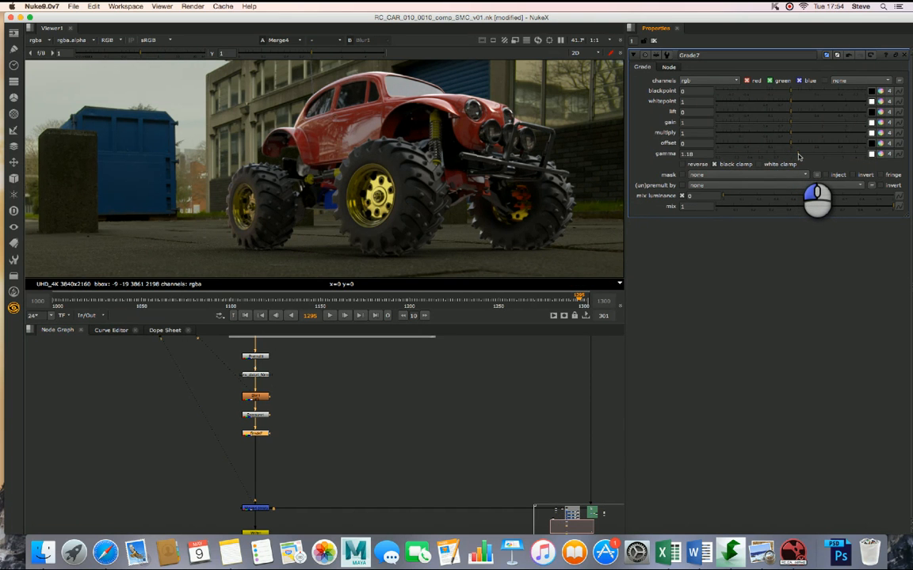
left_click_drag(798, 156, 786, 156)
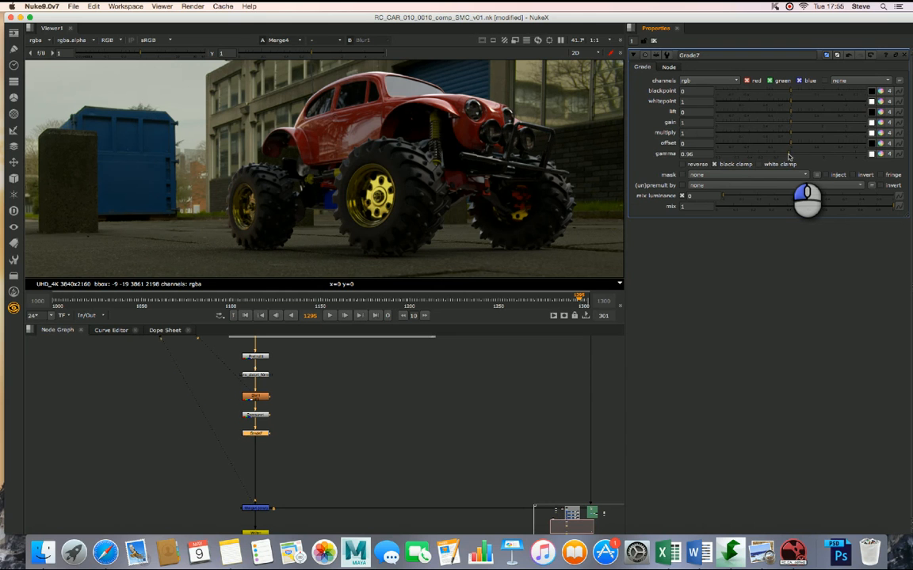
left_click_drag(788, 156, 794, 157)
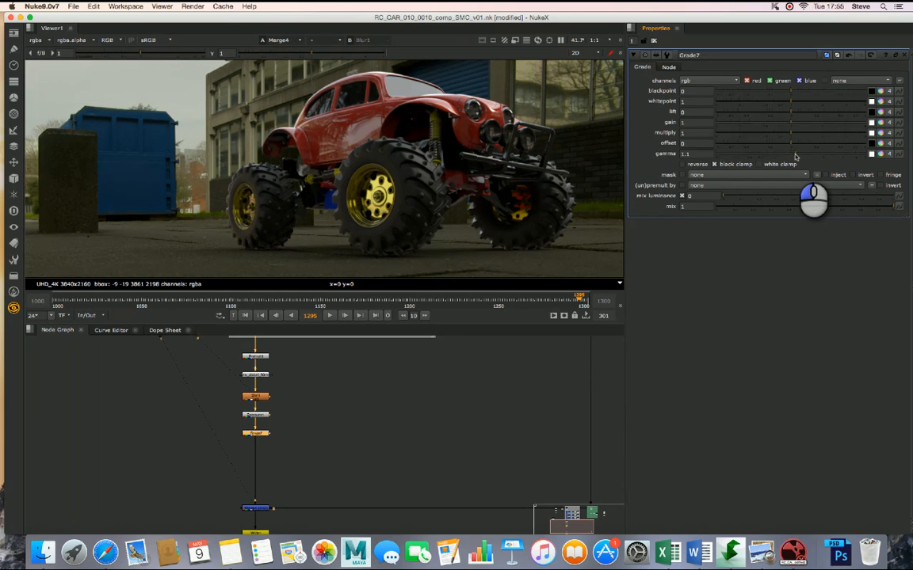
left_click_drag(796, 156, 788, 156)
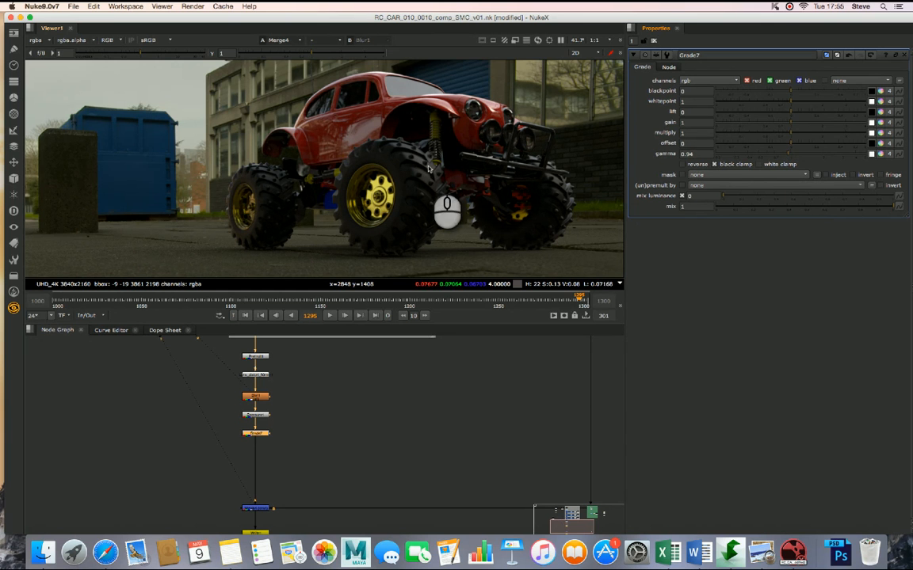
- Set the Grade7 gamma to 1.04 while judging the car against the whole plate
key("r")
key("r")
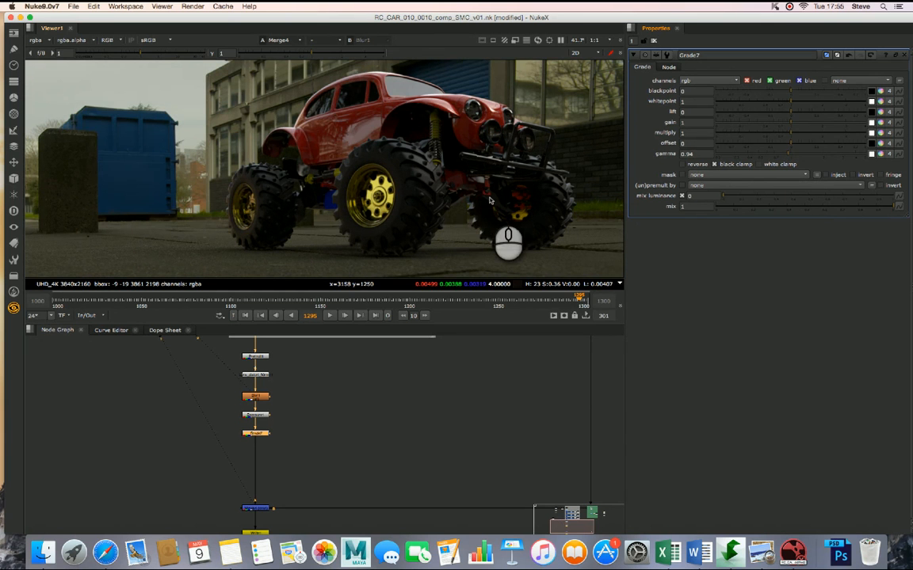
key("f")
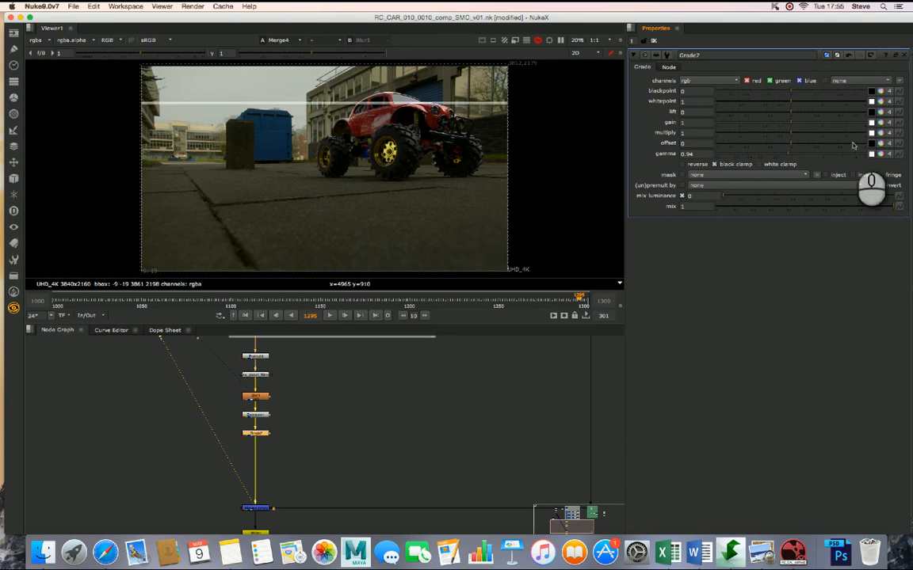
left_click(791, 155)
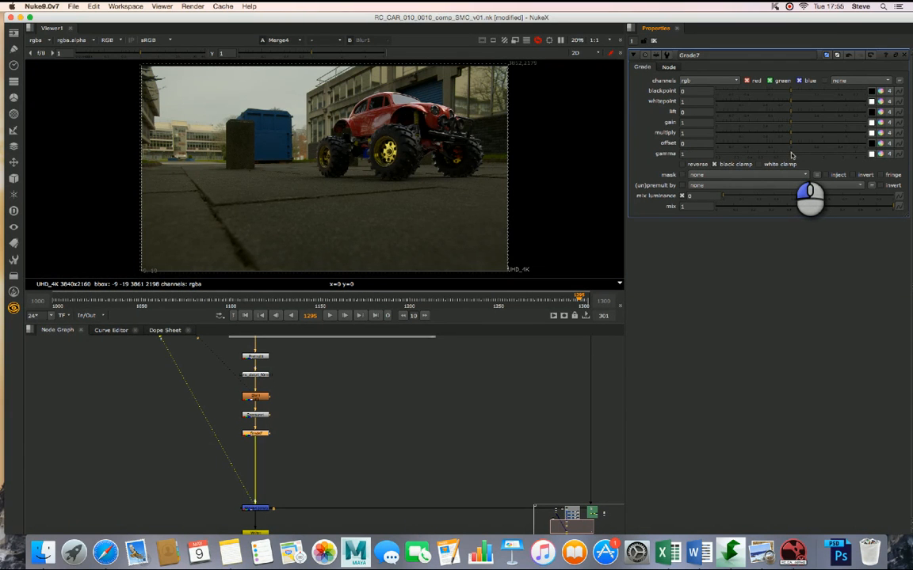
left_click_drag(792, 155, 794, 156)
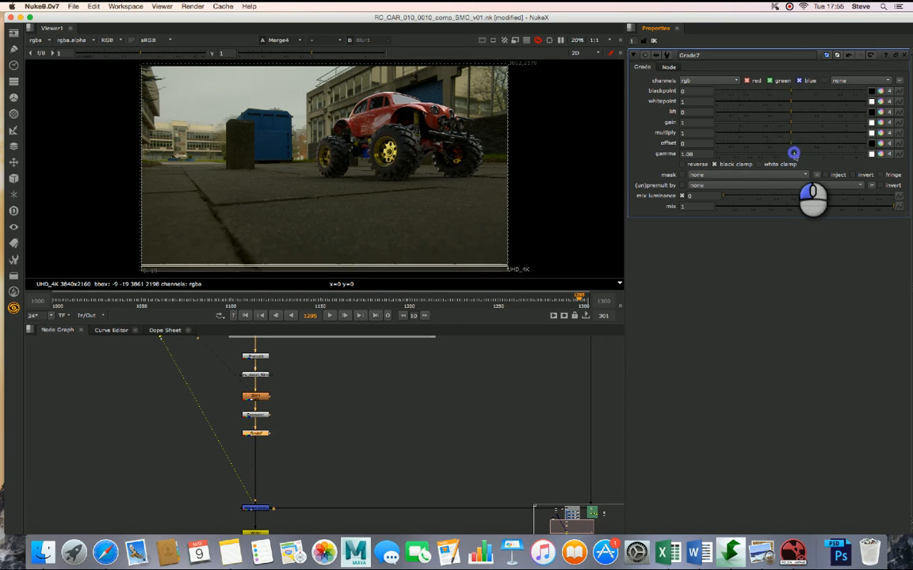
left_click_drag(794, 155, 794, 155)
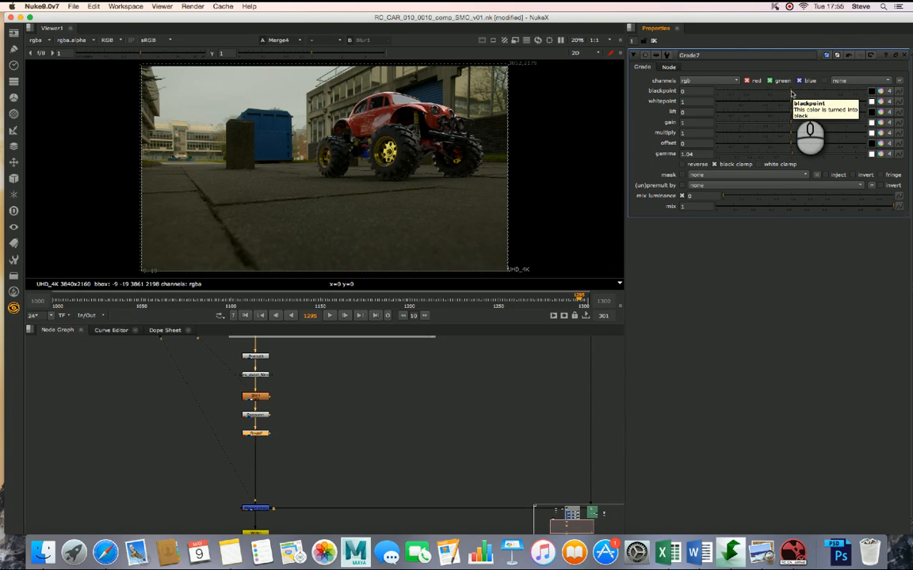
- Try Grade7 blackpoint values of 0.03 and 0.045, and reset the blackpoint to 0
left_click_drag(791, 94, 799, 94)
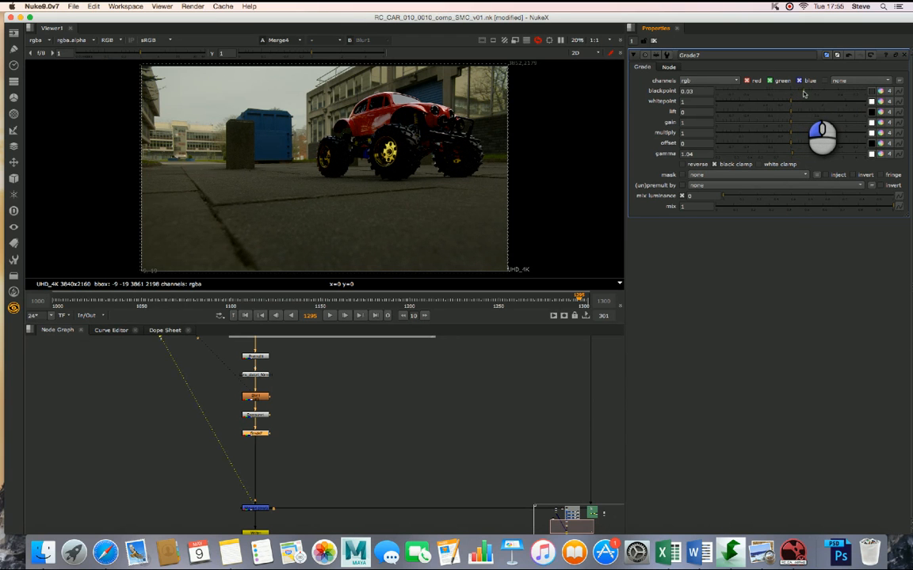
left_click_drag(802, 95, 806, 94)
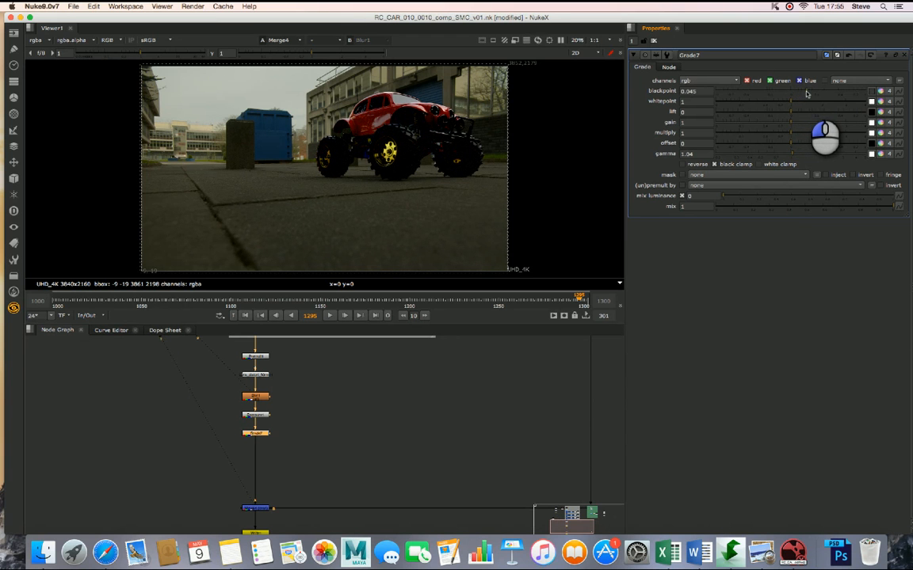
double_click(697, 91)
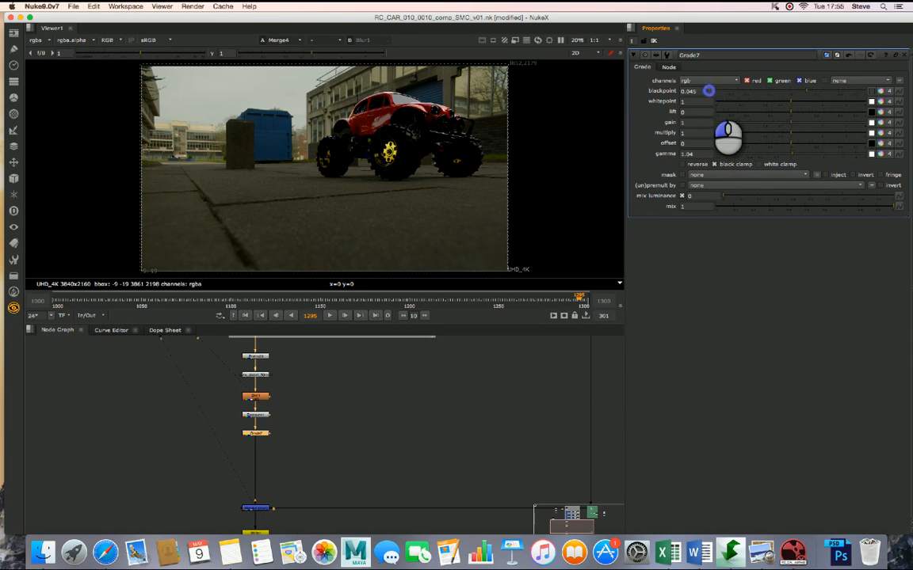
type("0")
key("Tab")
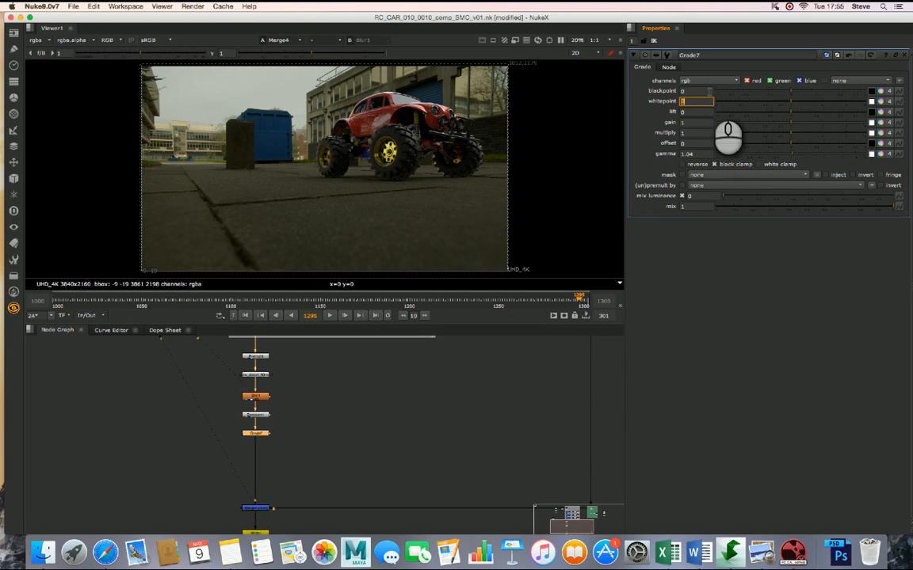
- Try lowering the Grade7 whitepoint to 0.08, and reset it to 1
left_click(790, 103)
left_click_drag(790, 102, 738, 101)
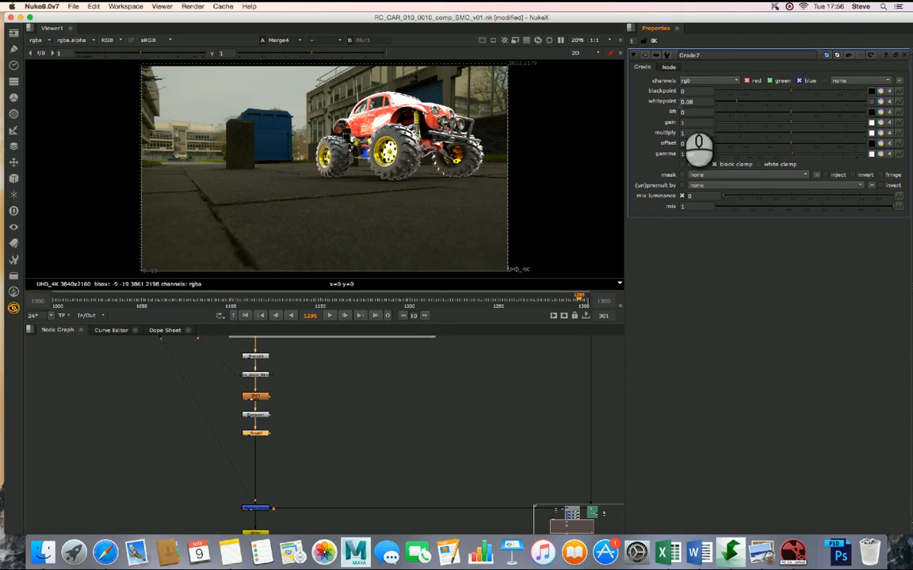
double_click(682, 101)
type("1")
key("Tab")
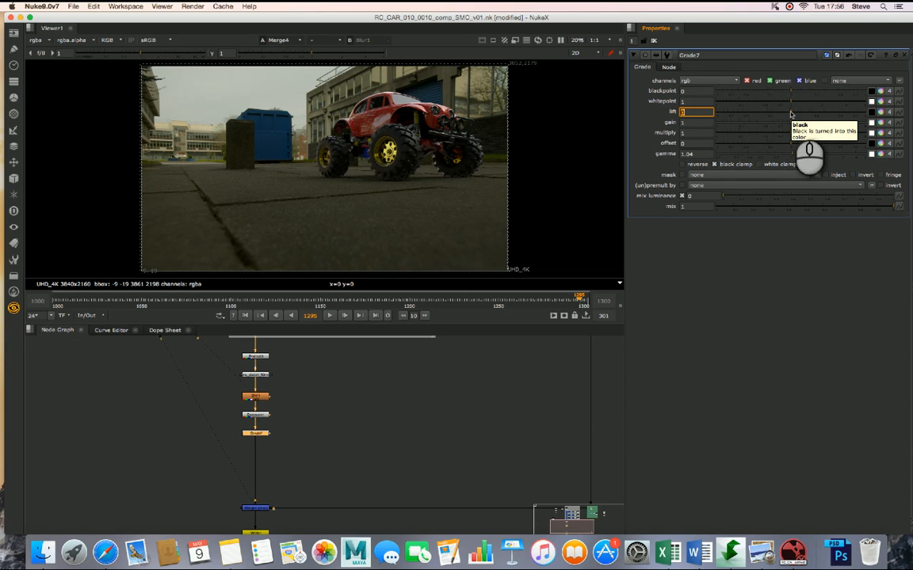
- Try raising the Grade7 lift to 0.018, and reset it to 0
left_click_drag(790, 115, 801, 115)
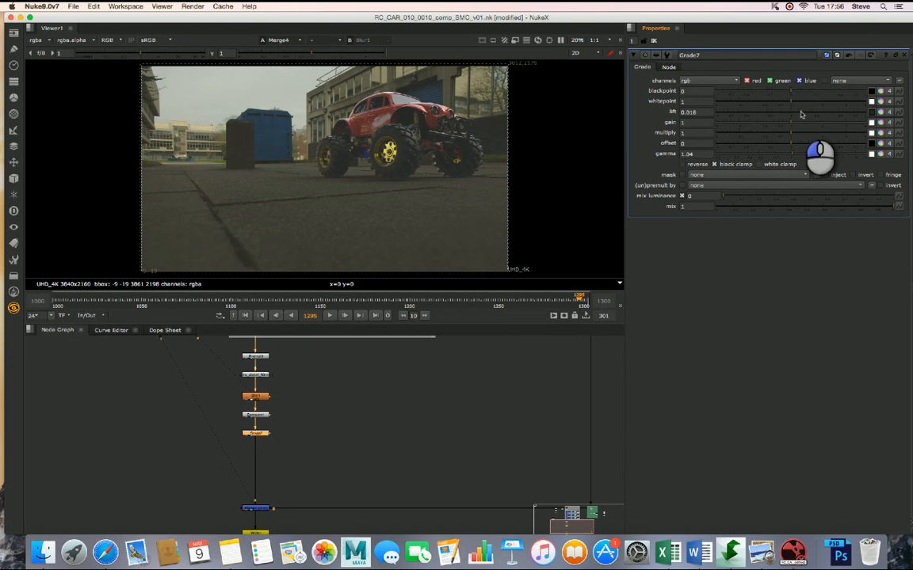
left_click_drag(801, 114, 801, 115)
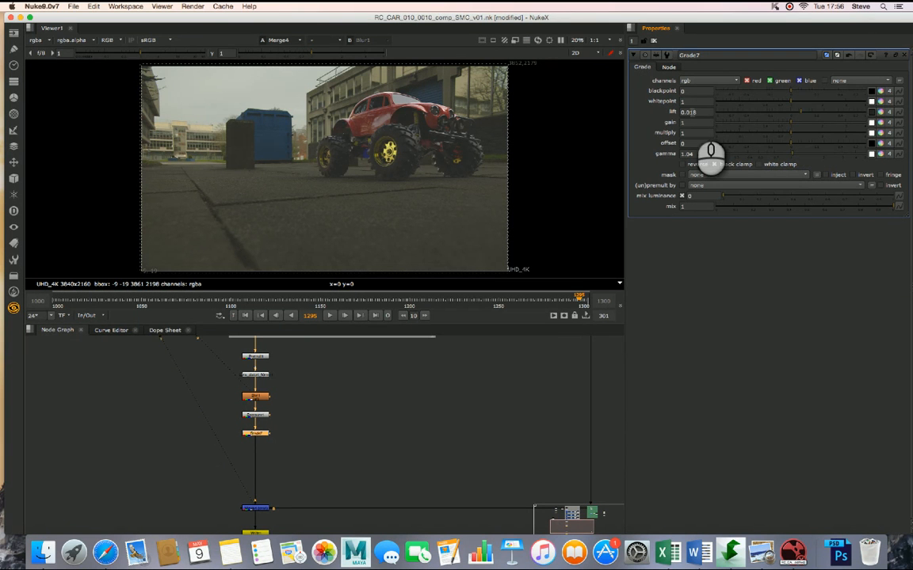
double_click(691, 111)
type("0")
key("Return")
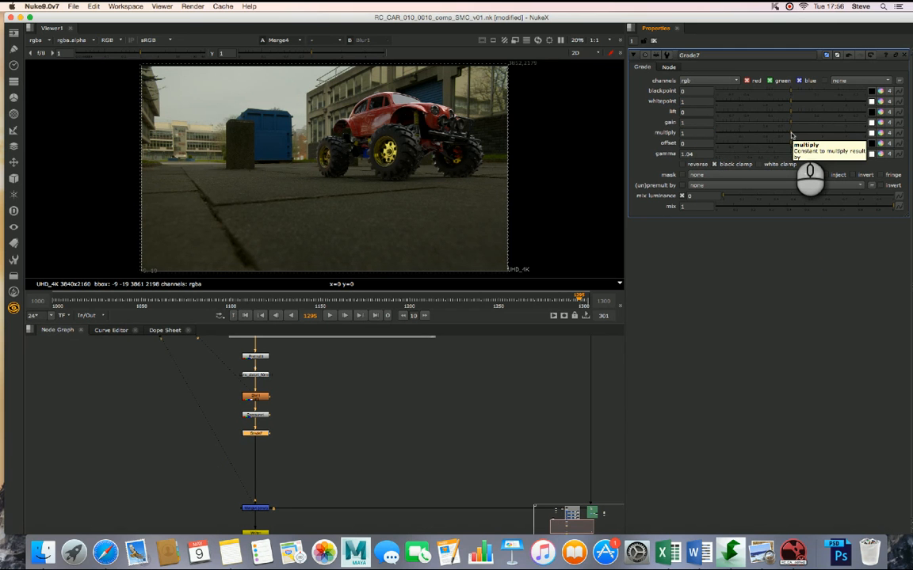
- Try lowering the Grade7 multiply to 0.53, and reset it to 1
left_click_drag(790, 135, 770, 136)
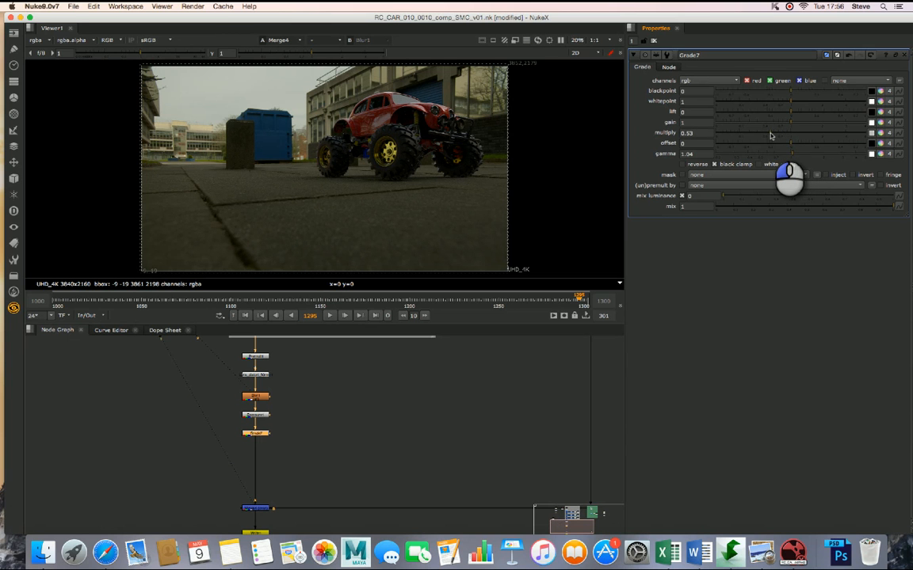
left_click_drag(770, 135, 773, 136)
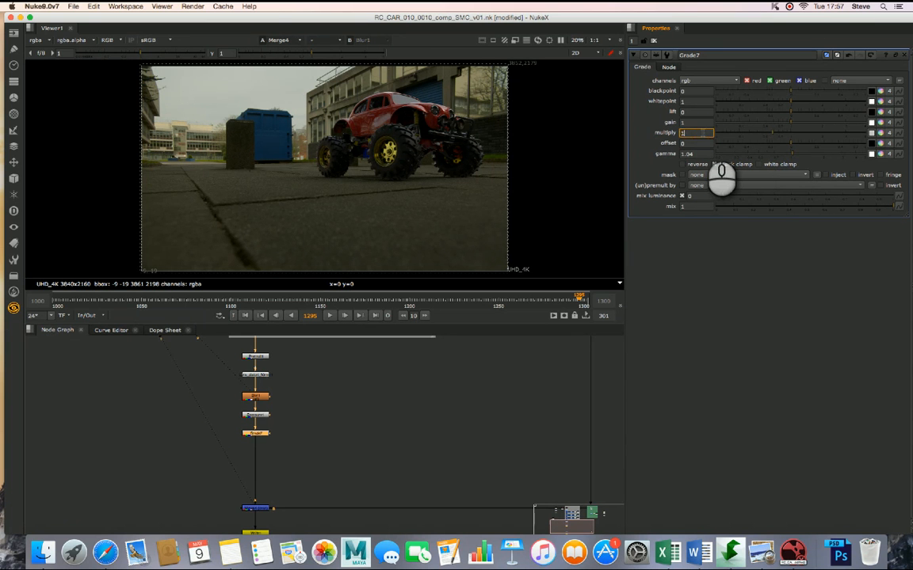
type("1")
key("Tab")
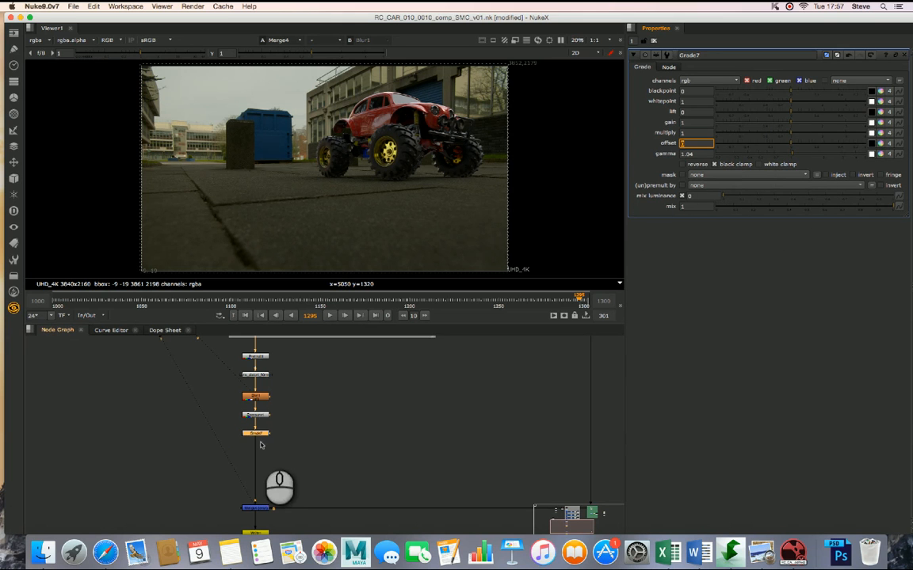
- Ungang the Exposure1 colour channels, try a red exposure of 1 stop, and reset red to 0
double_click(255, 415)
left_click(721, 113)
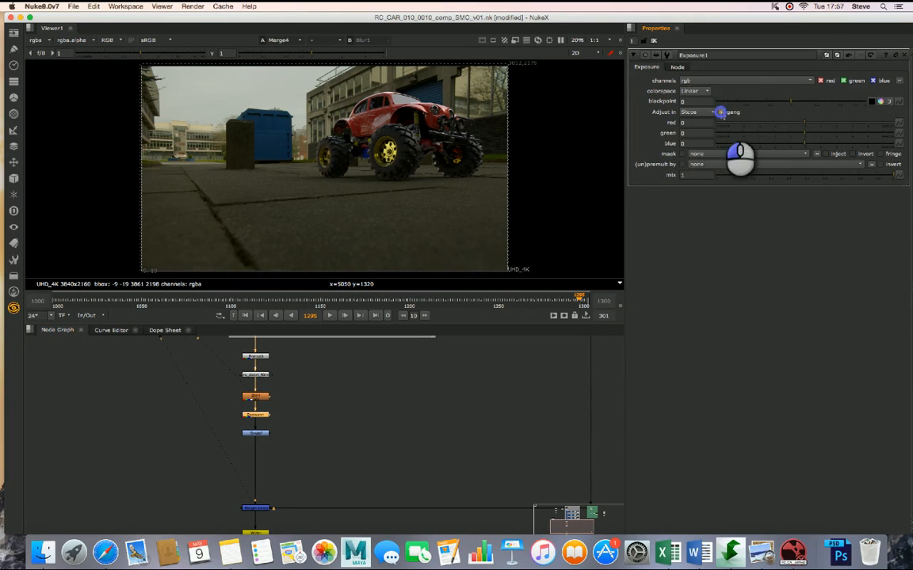
double_click(699, 124)
type("1")
key("Tab")
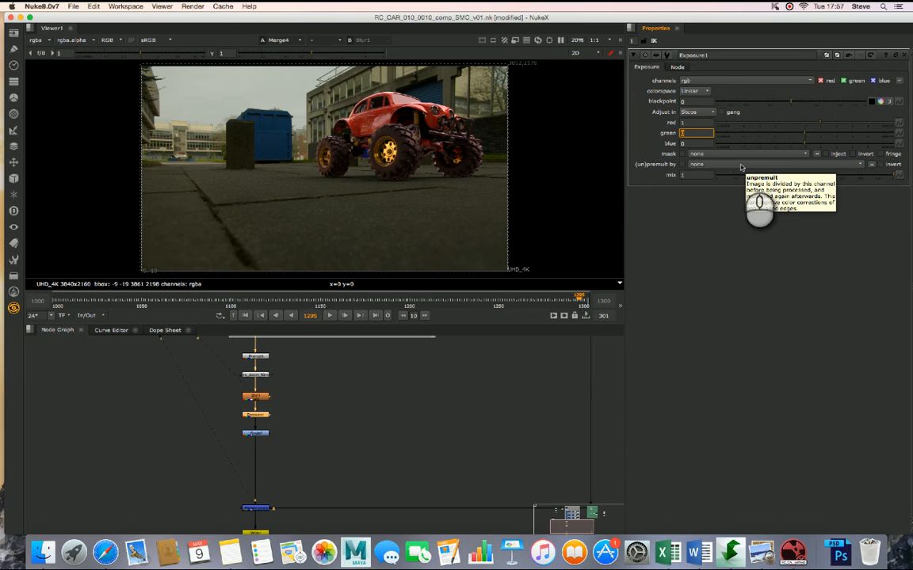
key("shift+Tab")
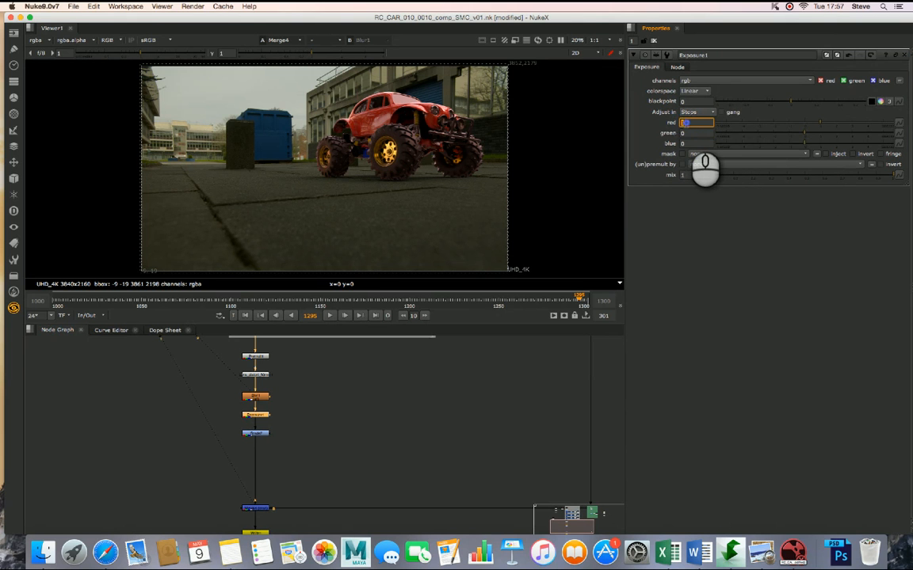
type("0")
key("Tab")
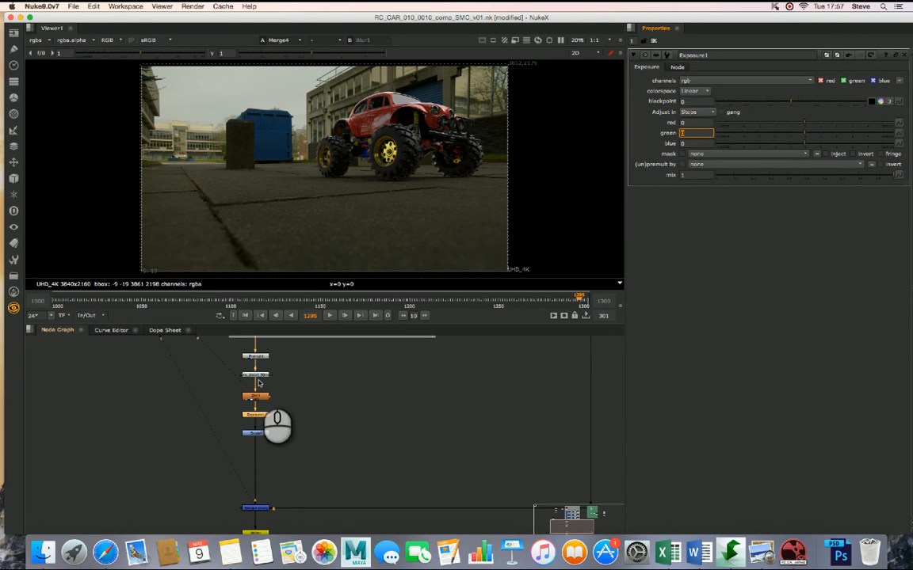
- Split every Grade7 parameter from blackpoint to gamma into separate per-channel values
double_click(257, 433)
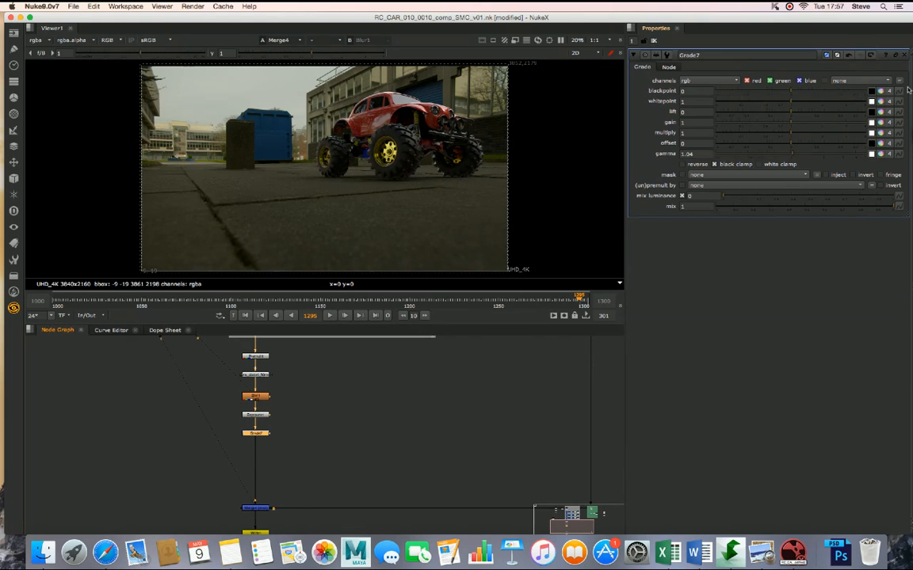
left_click(889, 91)
left_click(889, 101)
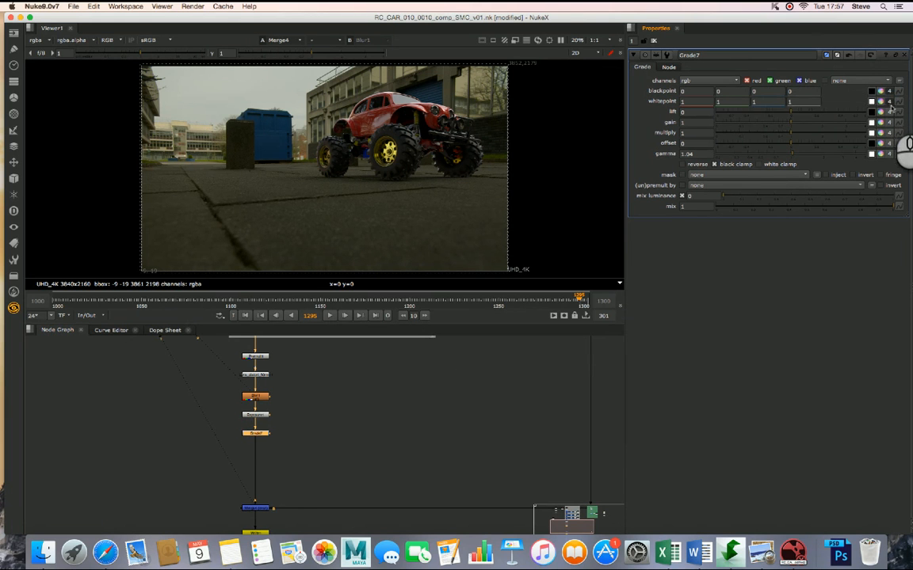
left_click(889, 112)
left_click(889, 132)
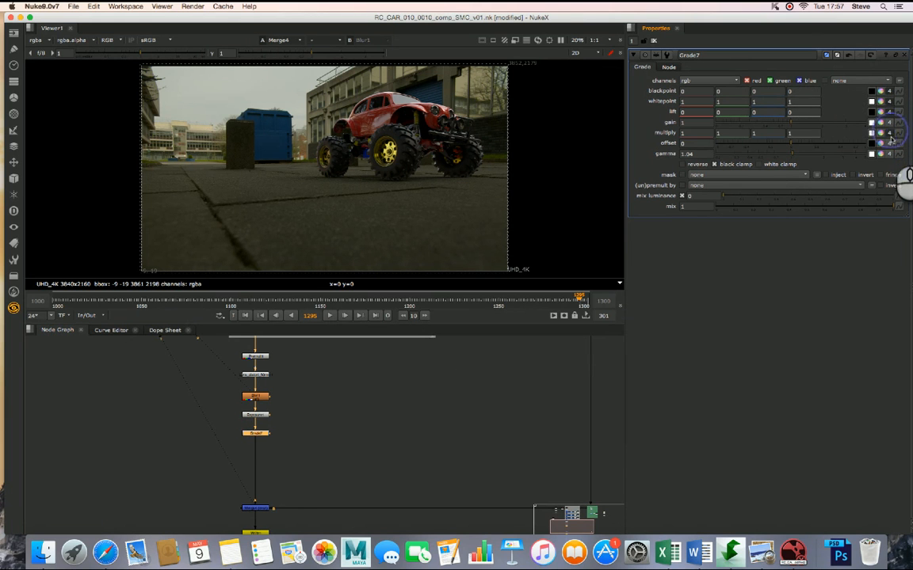
left_click(889, 143)
left_click(889, 153)
left_click(889, 121)
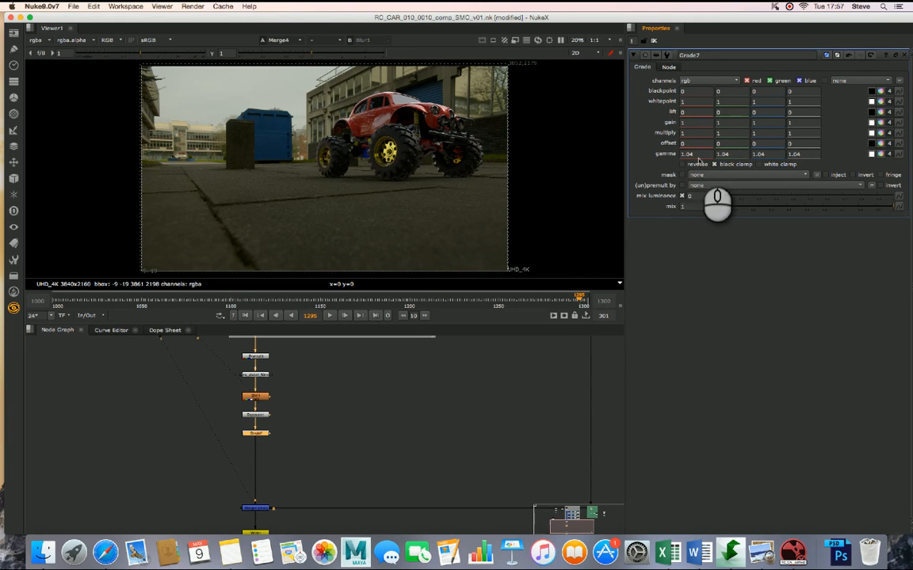
- Try a red gamma of 1.5 in Grade7, and set the red gamma to 1.1
left_click(698, 154)
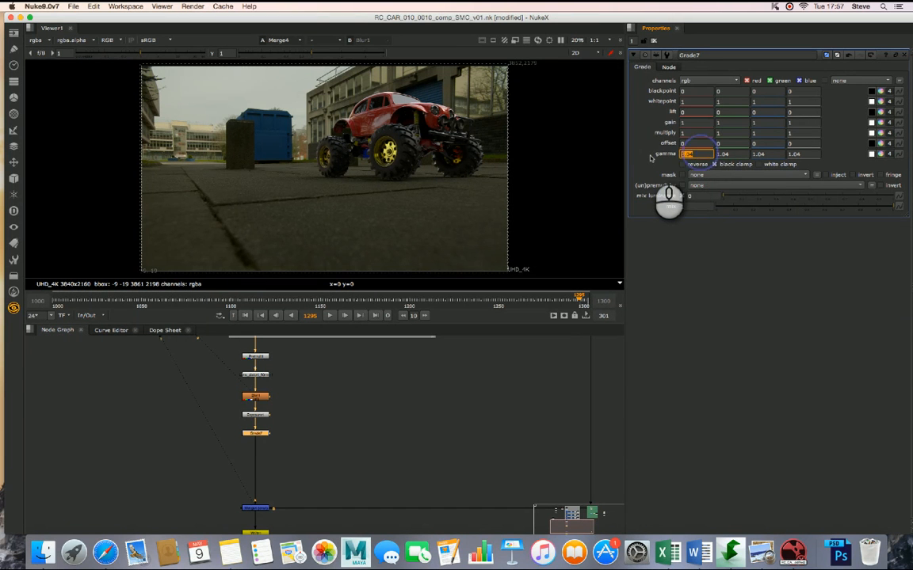
key("Tab")
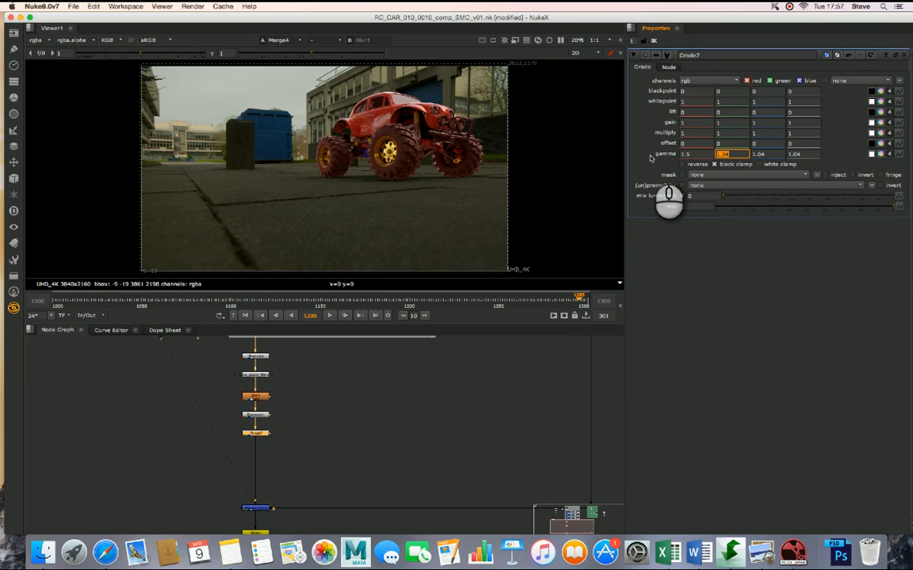
left_click(697, 153)
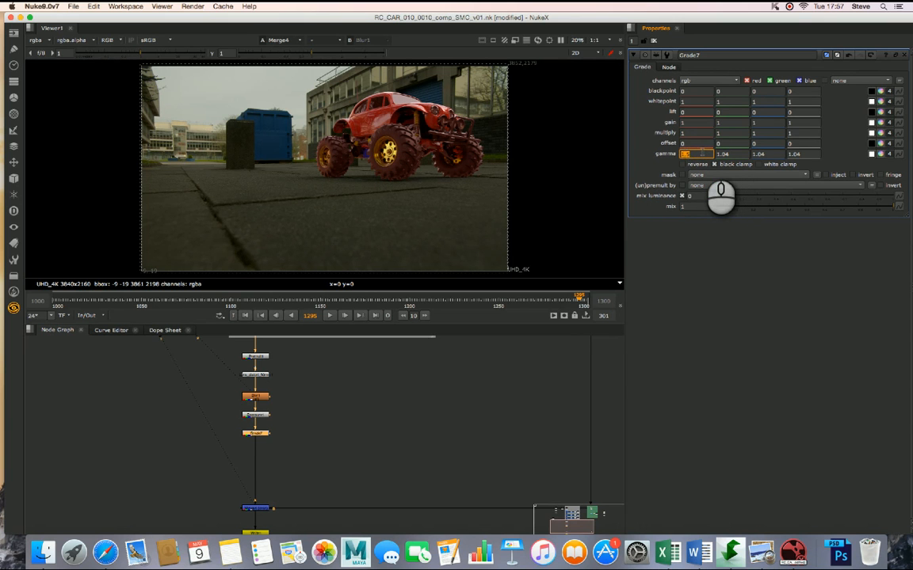
key("Return")
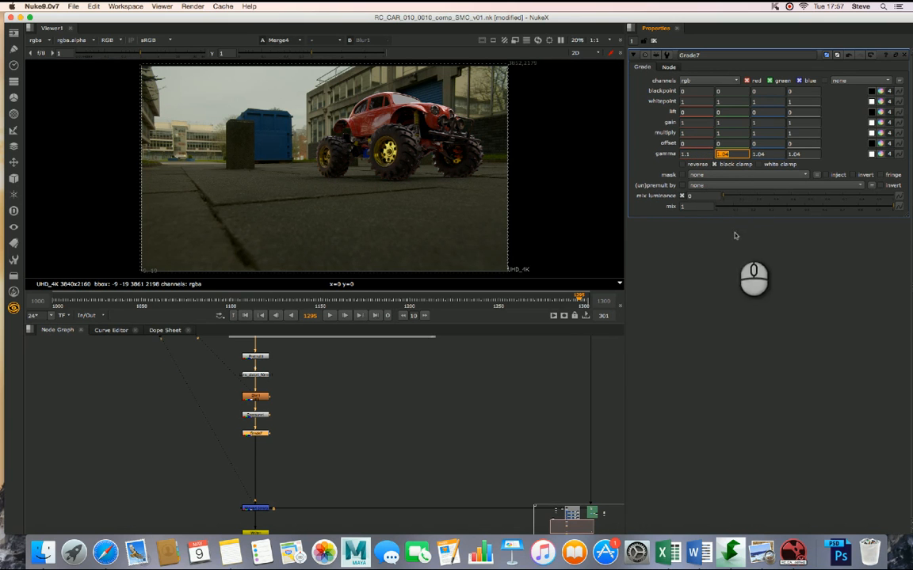
left_click(738, 192)
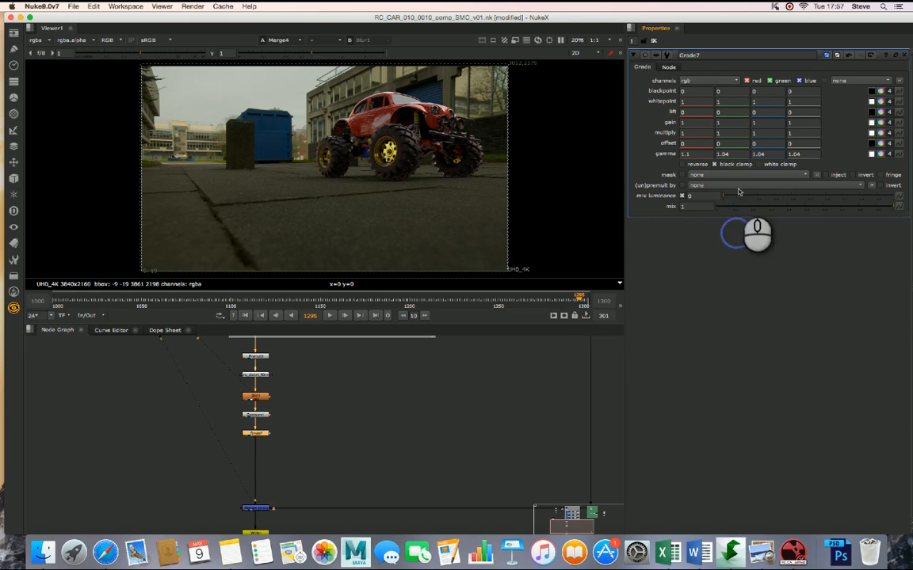
- Collapse all Grade7 parameters from gamma up to blackpoint back to single values
left_click(888, 153)
left_click(889, 142)
left_click(889, 132)
left_click(889, 122)
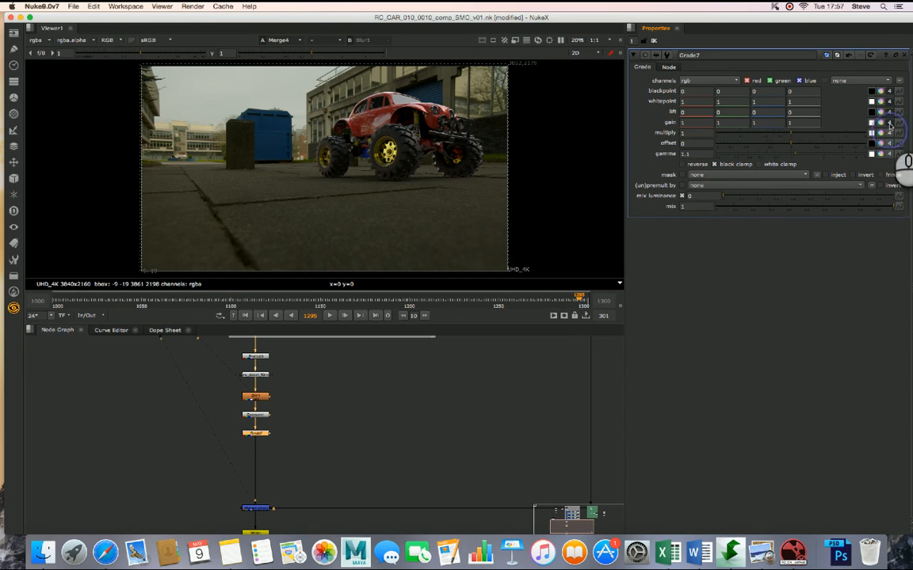
left_click(889, 112)
left_click(889, 101)
left_click(888, 91)
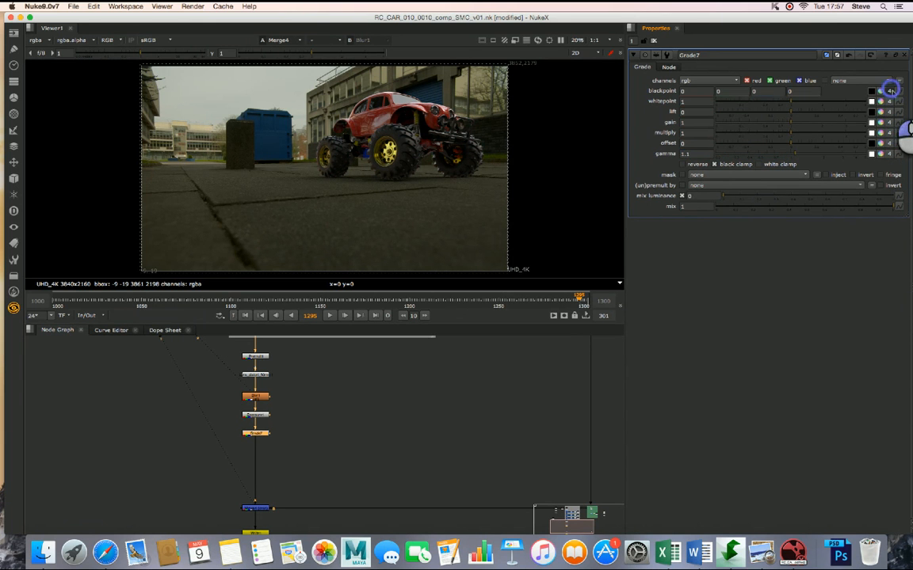
left_click(369, 401)
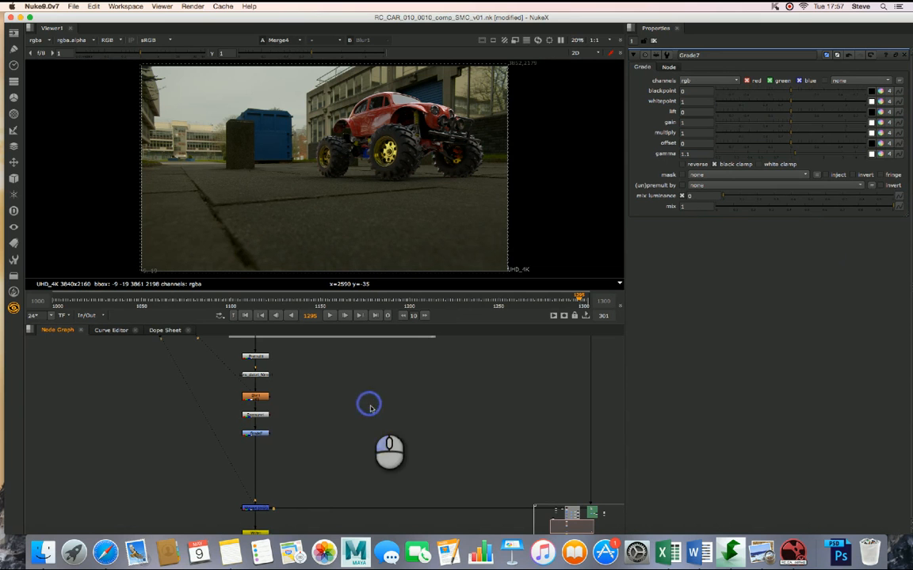
left_click(261, 435)
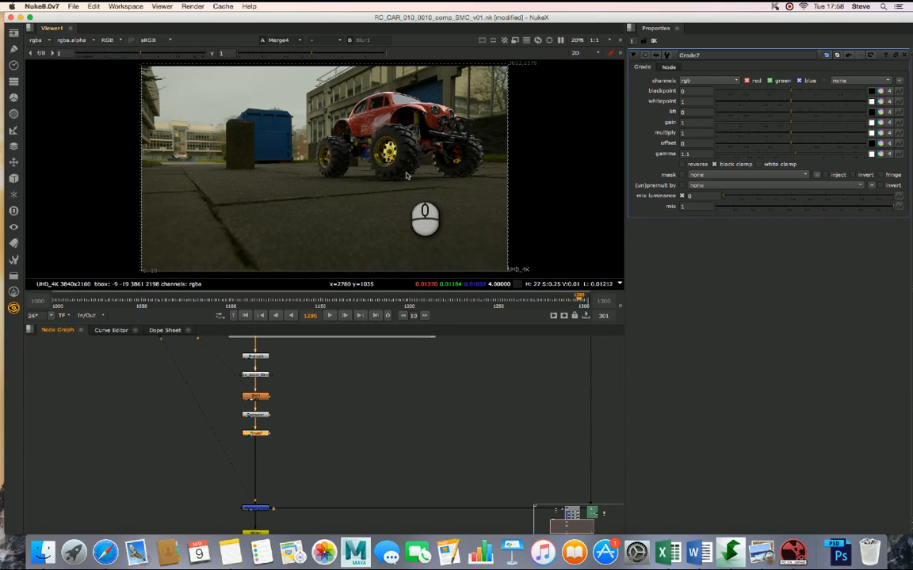
left_click(273, 429)
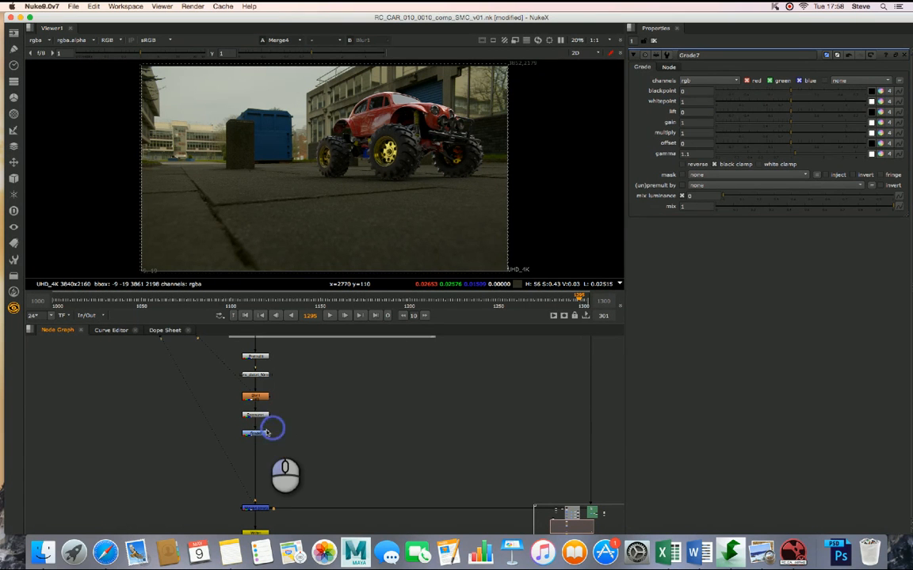
left_click(263, 414)
left_click(264, 435)
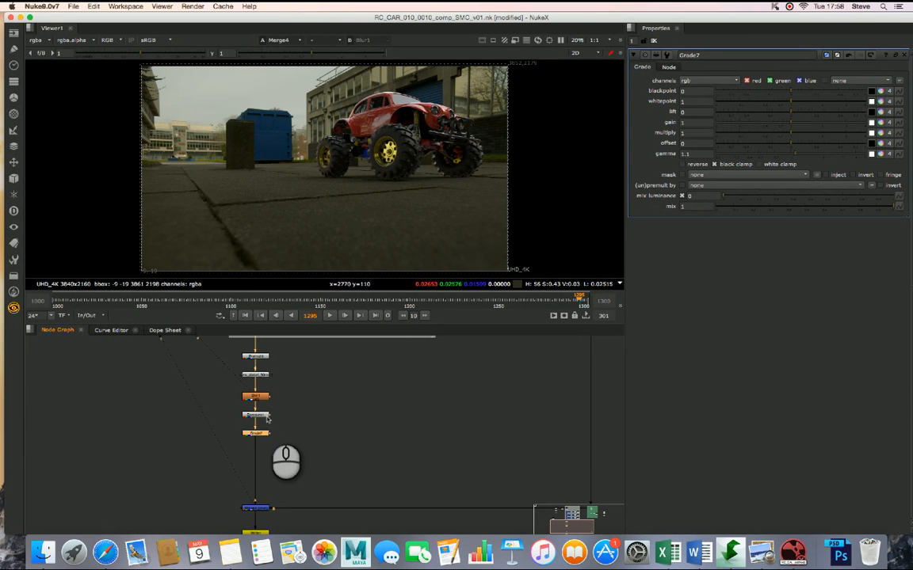
left_click(256, 396)
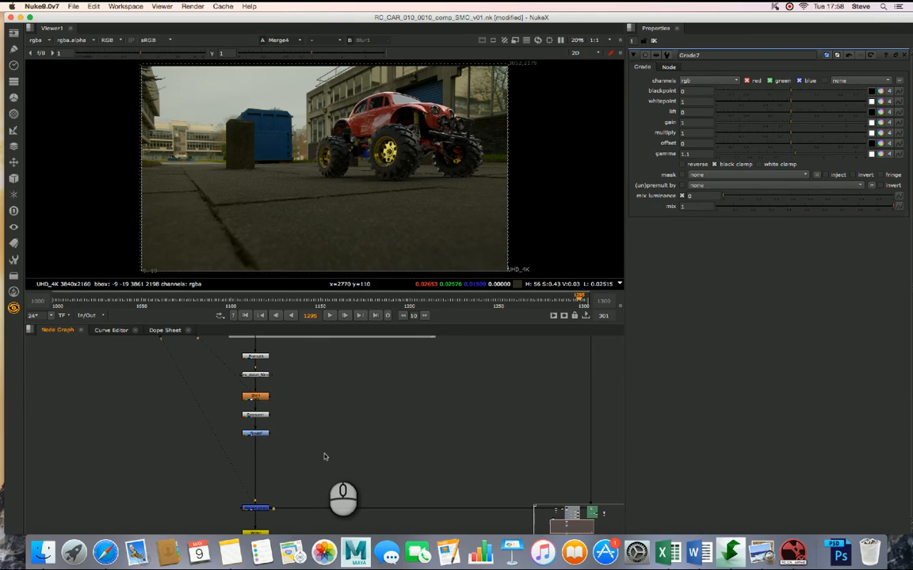
- Add an unconnected VectorBlur node beside the node chain, and delete it again
key("Tab")
type("vect")
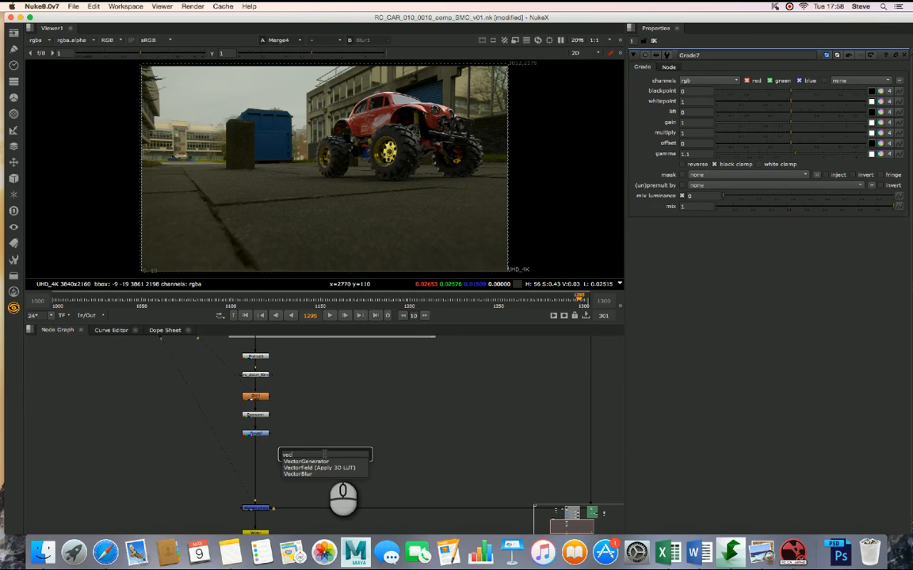
left_click(309, 474)
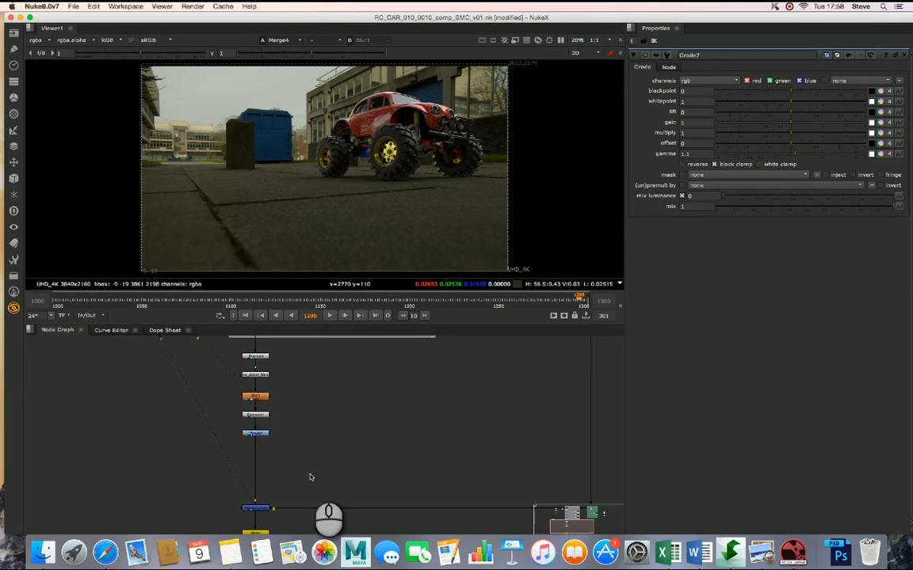
left_click(376, 468)
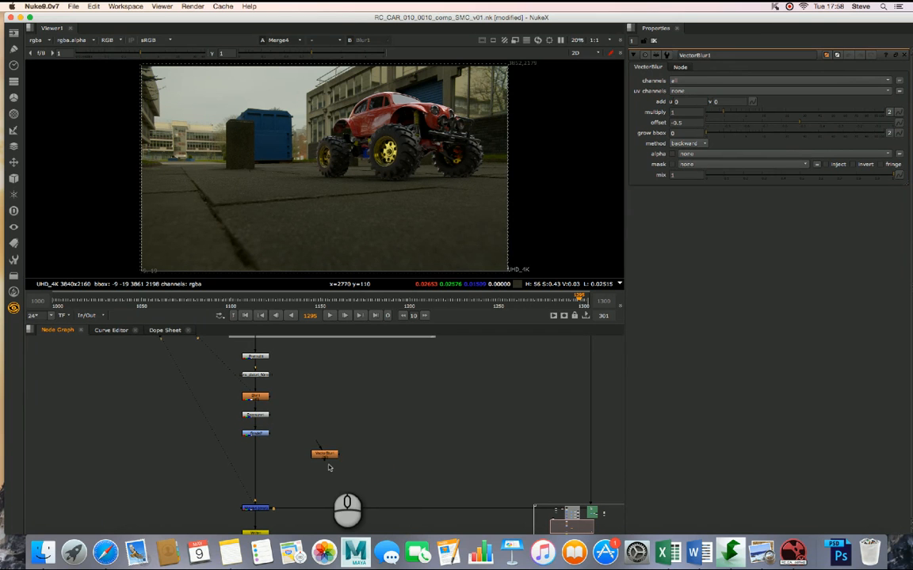
left_click(328, 456)
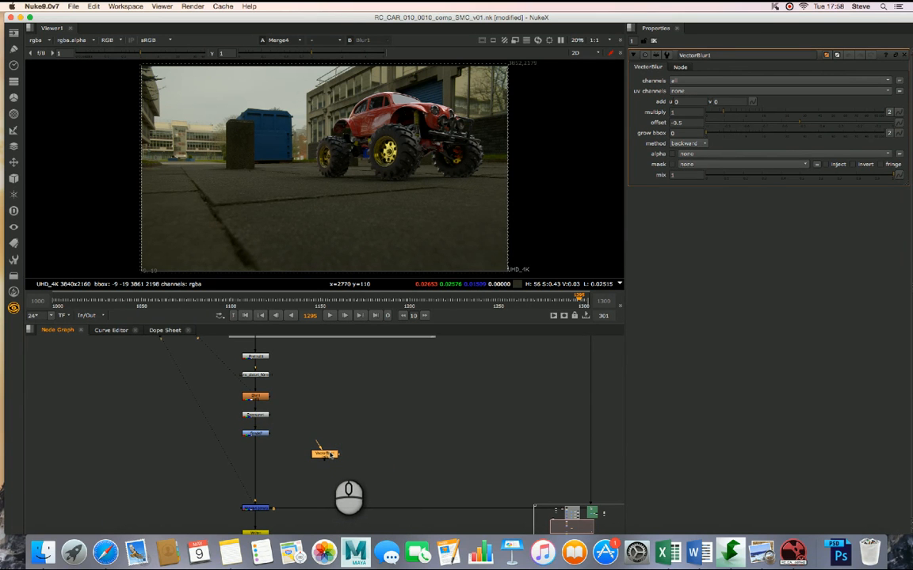
key("Delete")
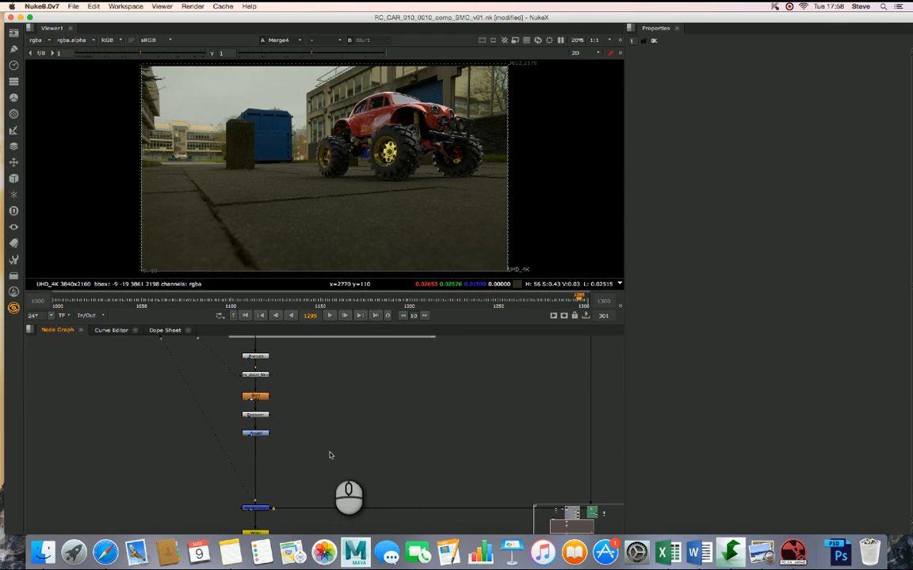
left_click(44, 7)
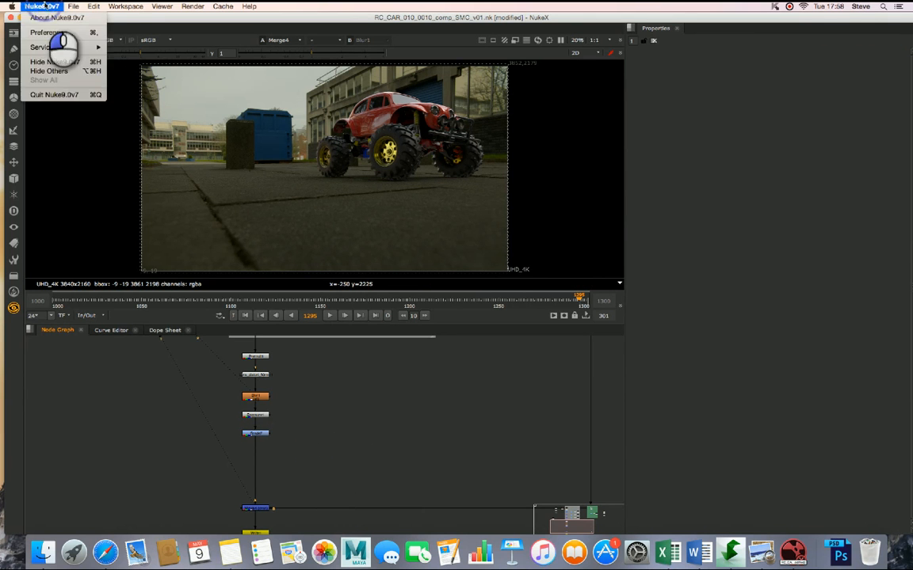
left_click(45, 6)
left_click(312, 397)
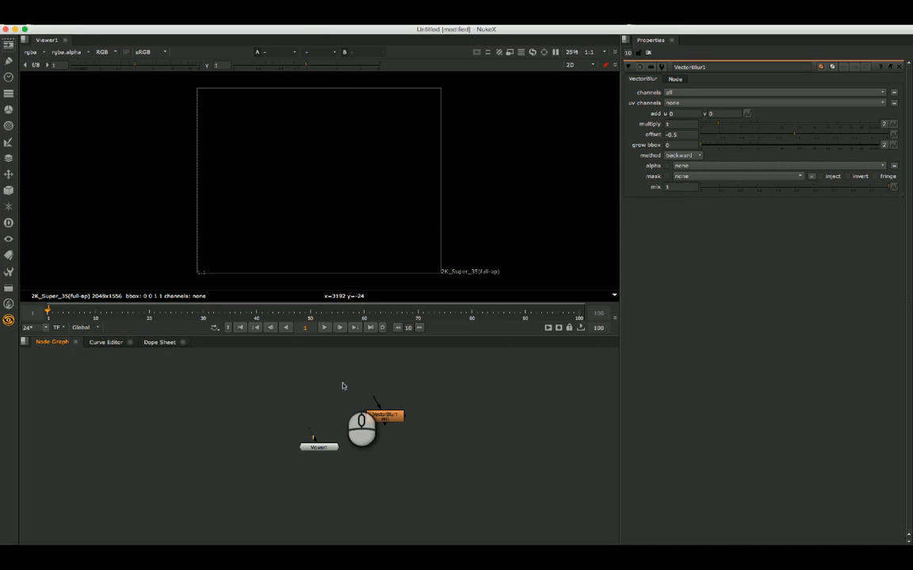
left_click(342, 385)
left_click_drag(300, 30, 211, 85)
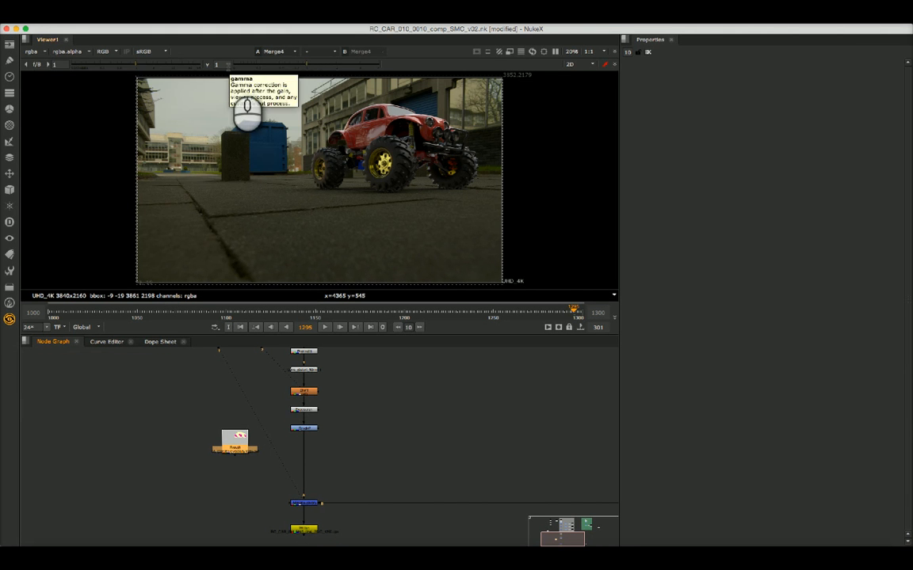
left_click(343, 436)
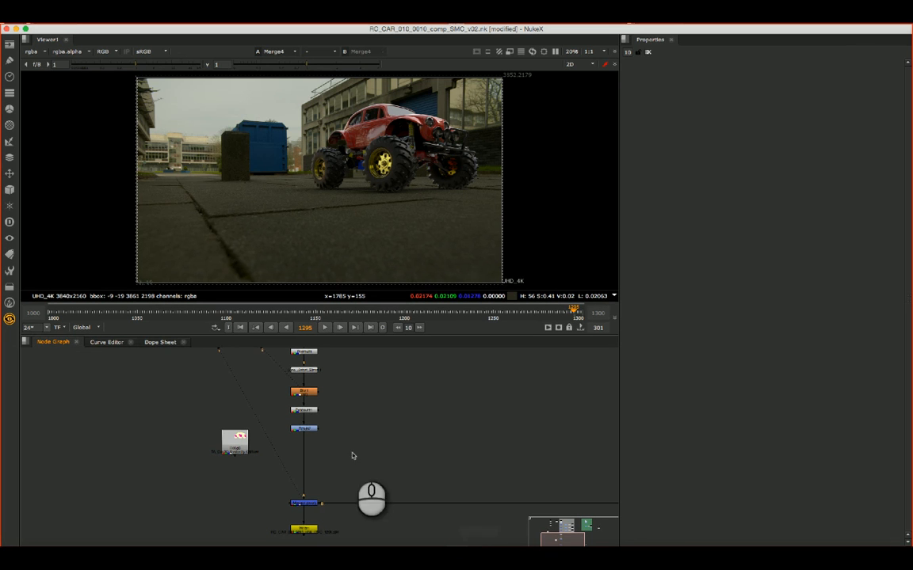
- Move the unconnected Read node across the chain beside Grade7 and back to the chain's left side
left_click(235, 444)
left_click_drag(234, 443, 396, 438)
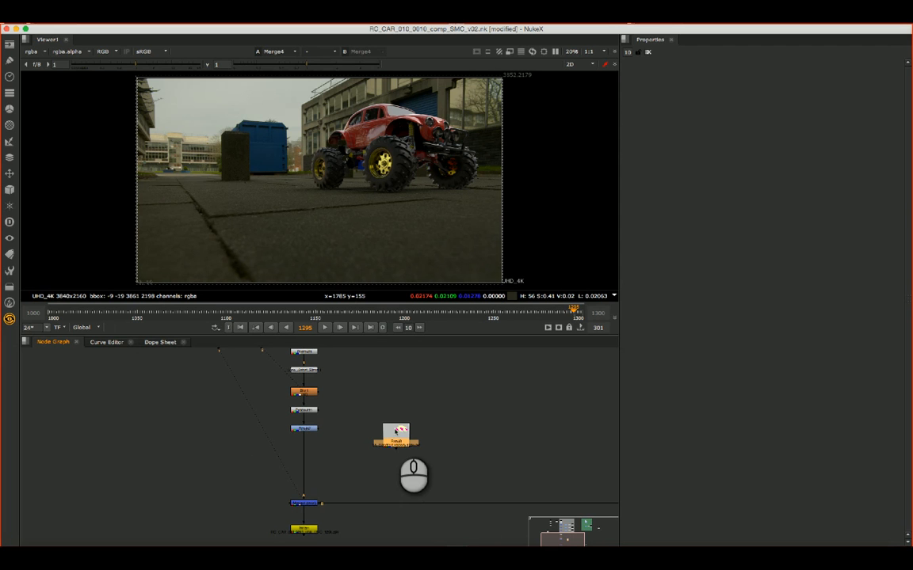
left_click_drag(395, 435, 224, 436)
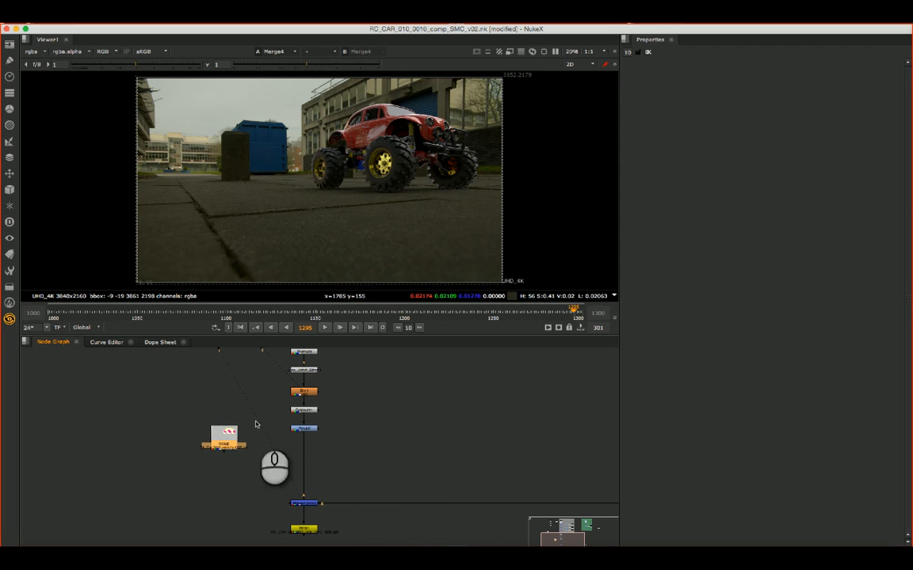
- Insert a Copy node into the chain between Grade7 and Merge4
left_click_drag(223, 443, 221, 449)
left_click(402, 448)
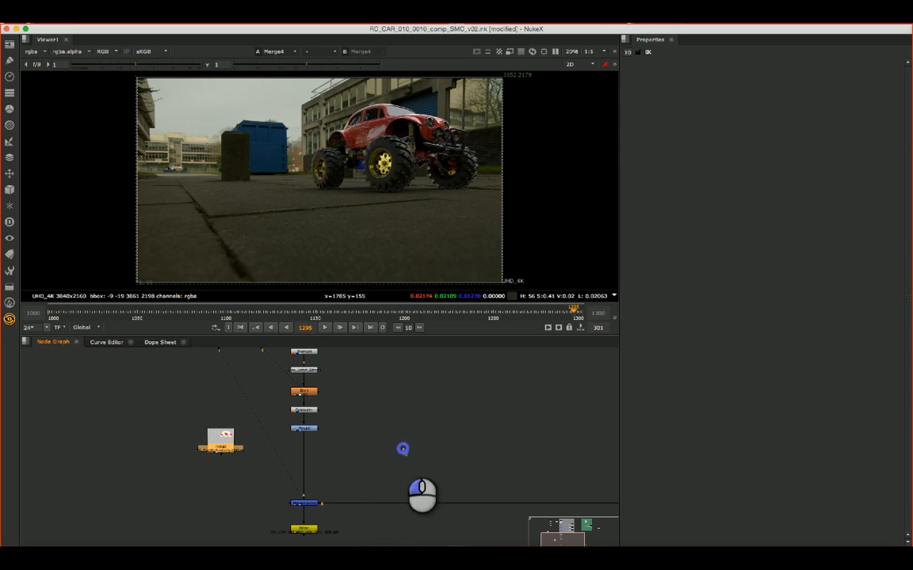
left_click(350, 446)
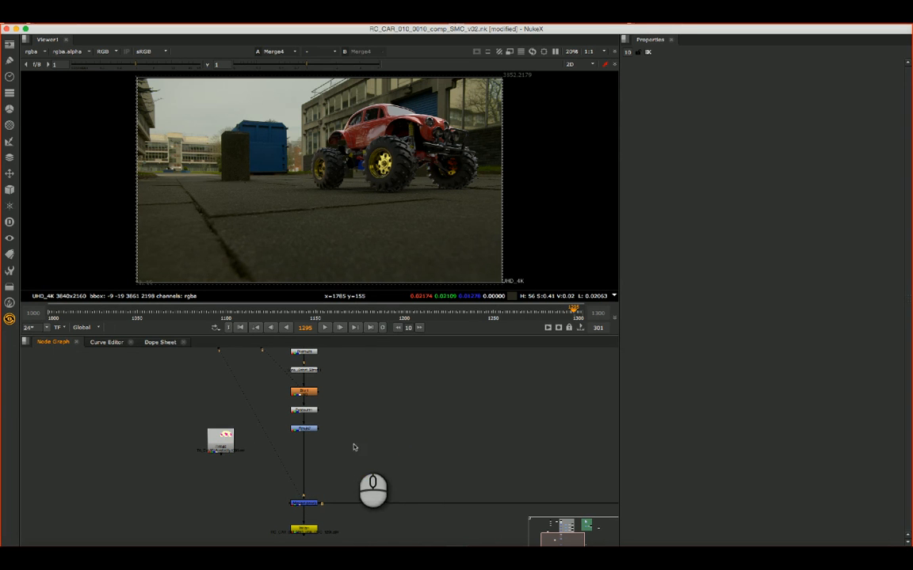
left_click(10, 93)
left_click(40, 85)
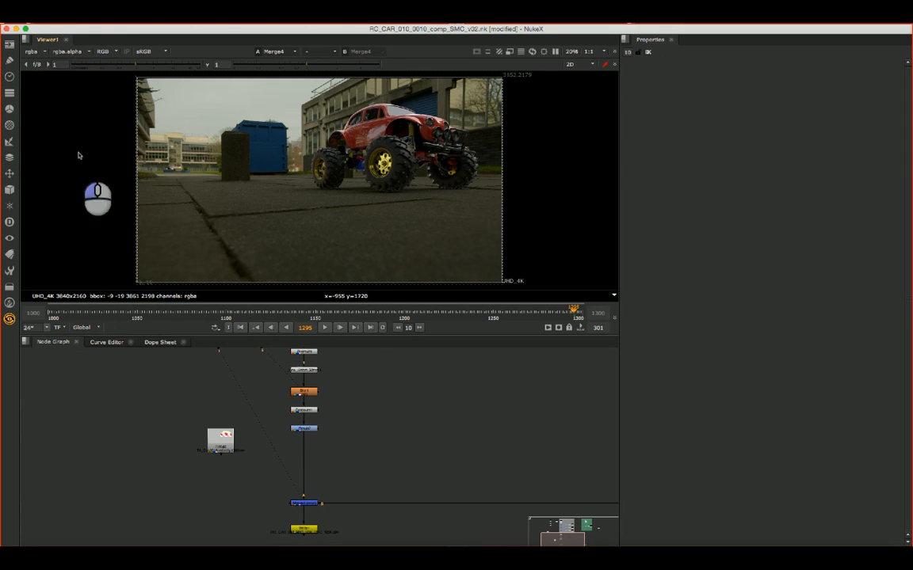
left_click_drag(356, 448, 311, 456)
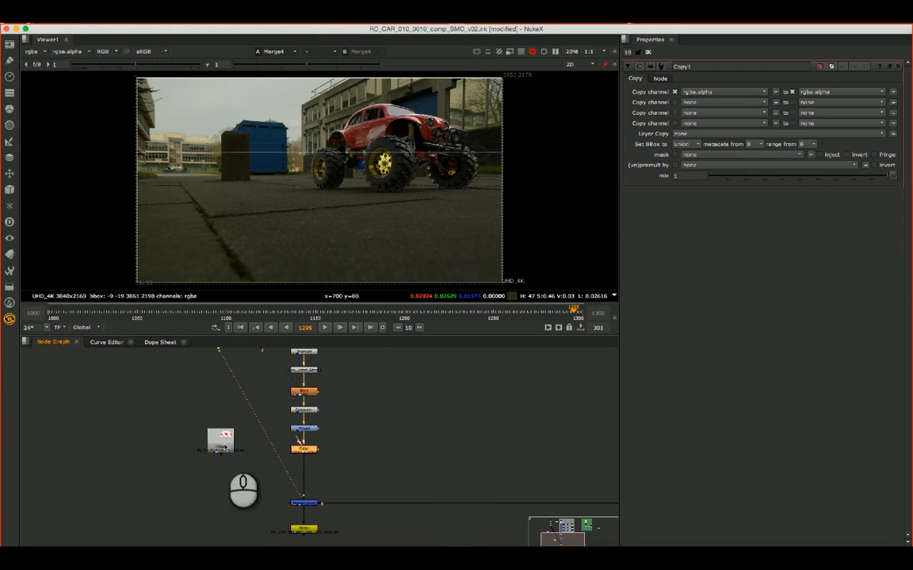
- Display the velocity Read node in the viewer and inspect its red and blue channels separately
left_click(222, 442)
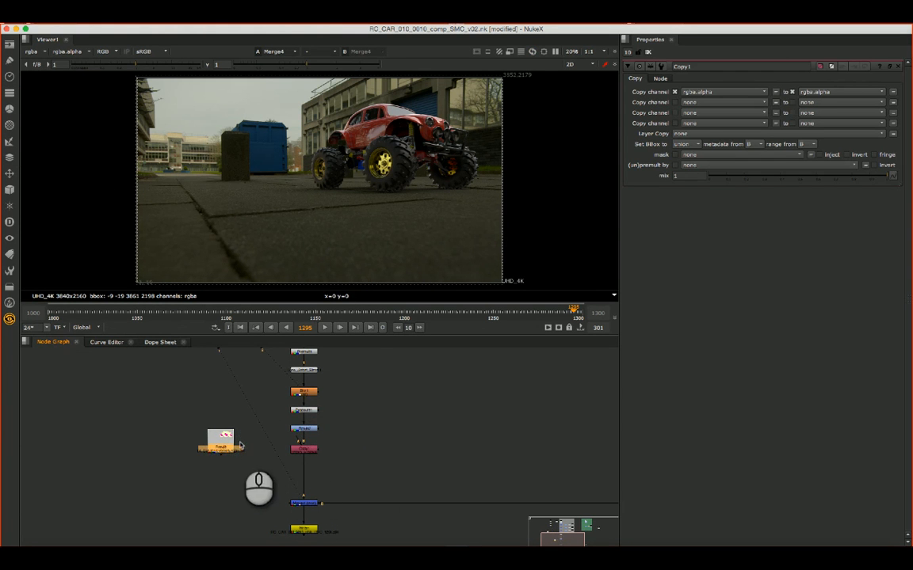
left_click_drag(228, 440, 238, 457)
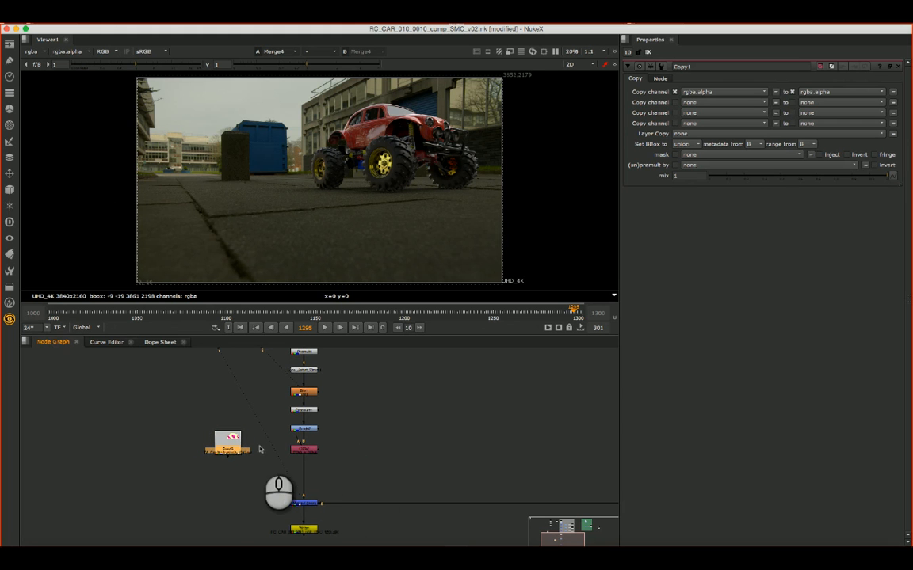
left_click(230, 448)
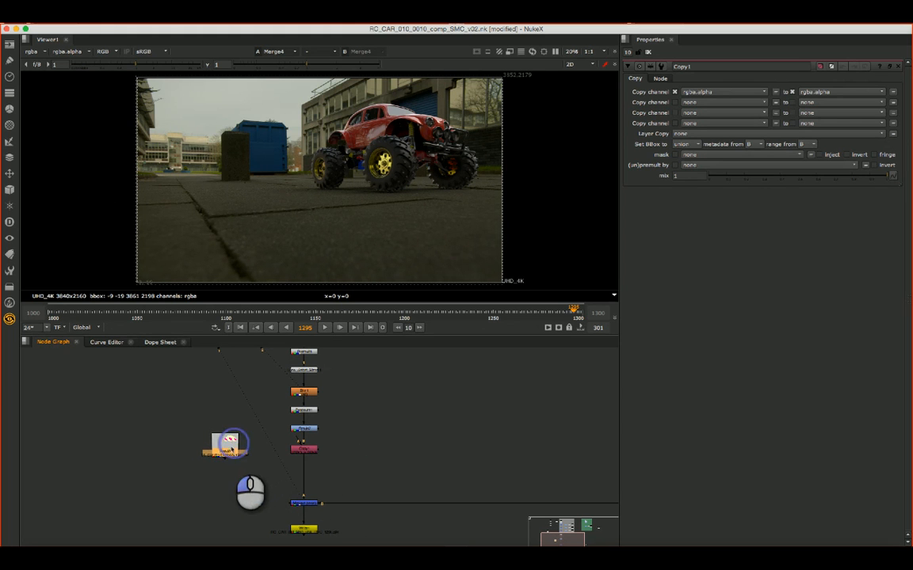
left_click(347, 445)
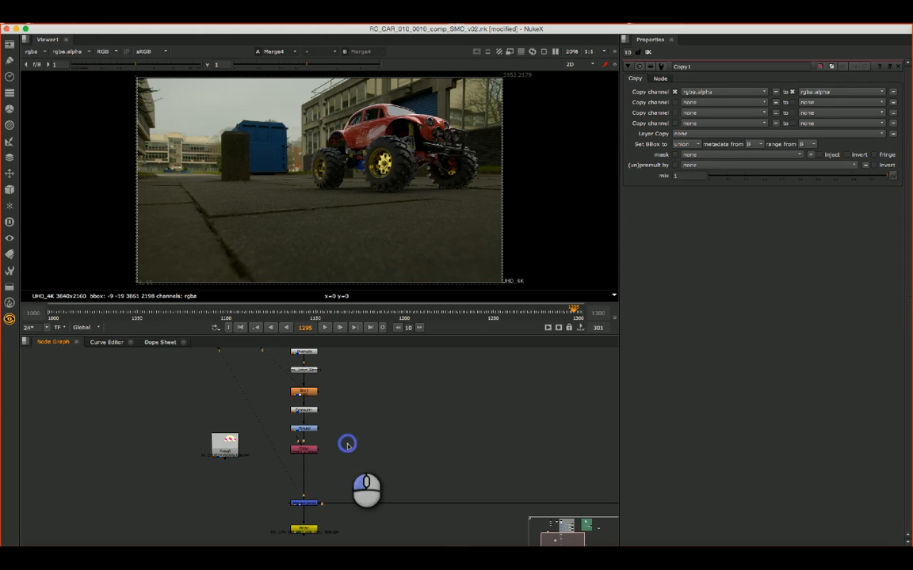
left_click(222, 444)
key("1")
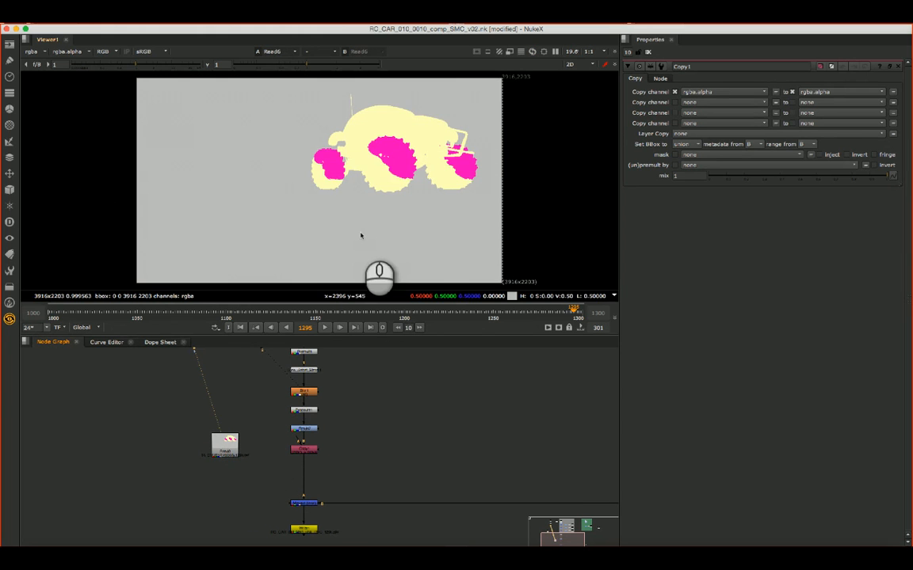
key("r")
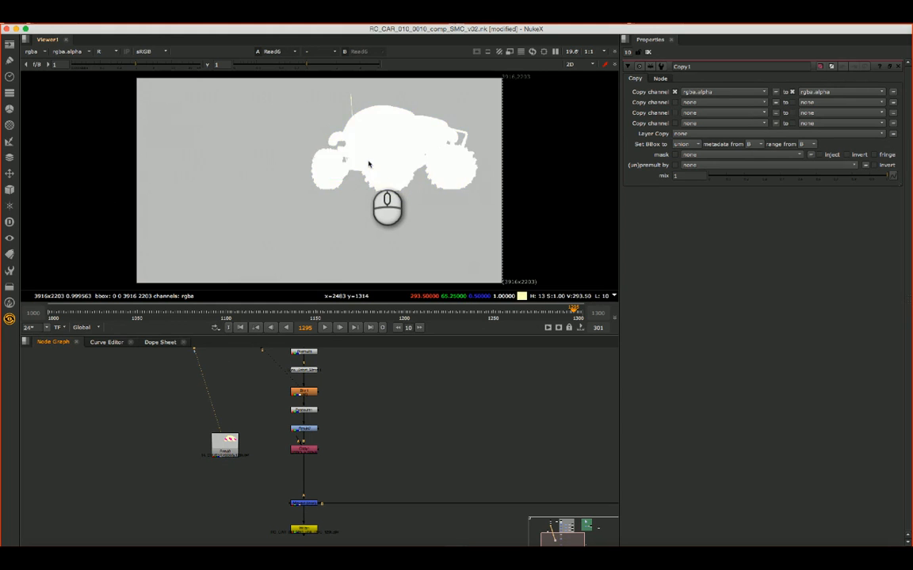
key("b")
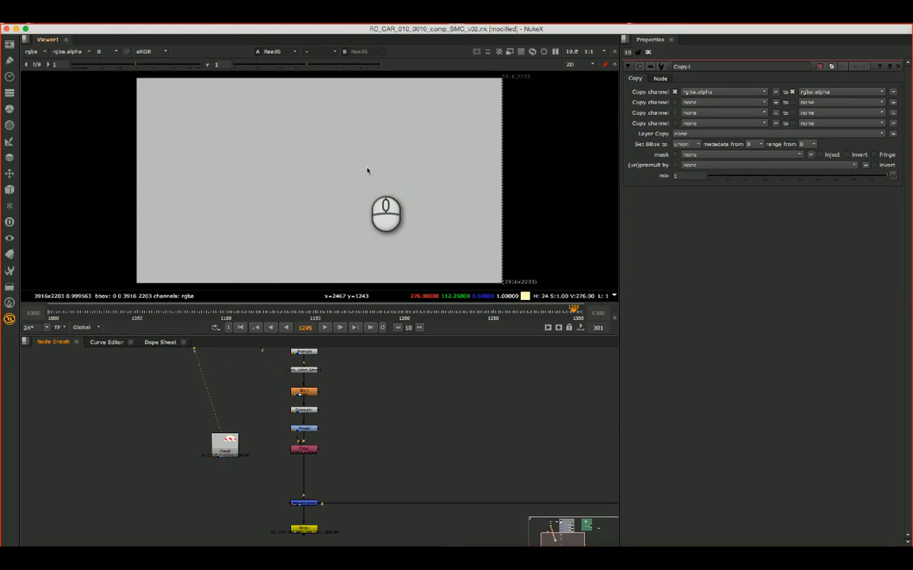
key("b")
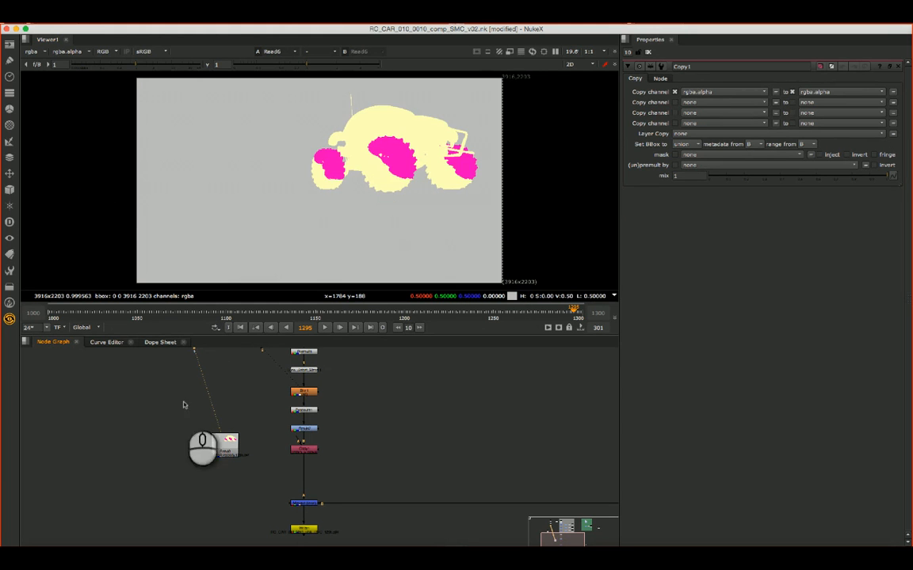
- Show the Merge4 composite in the viewer again
left_click(301, 450)
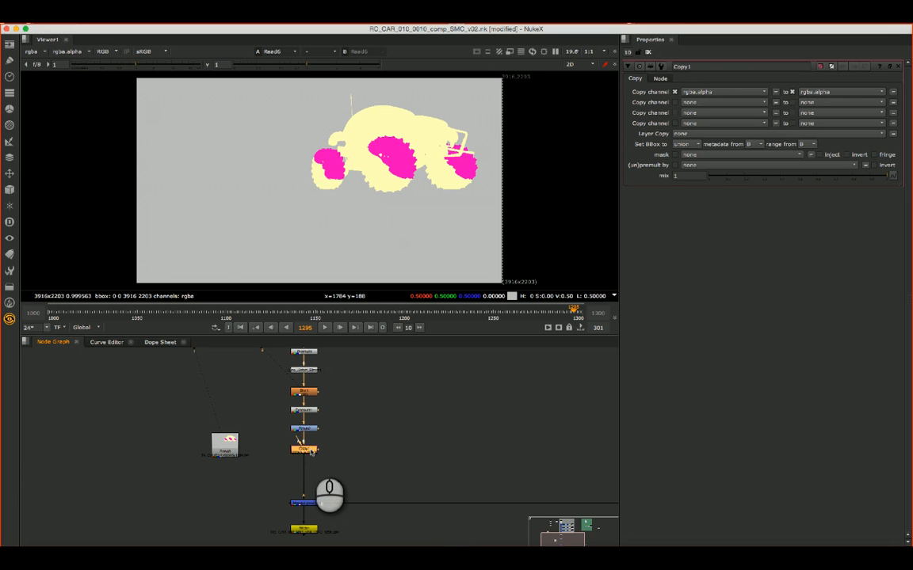
key("1")
left_click(305, 503)
key("1")
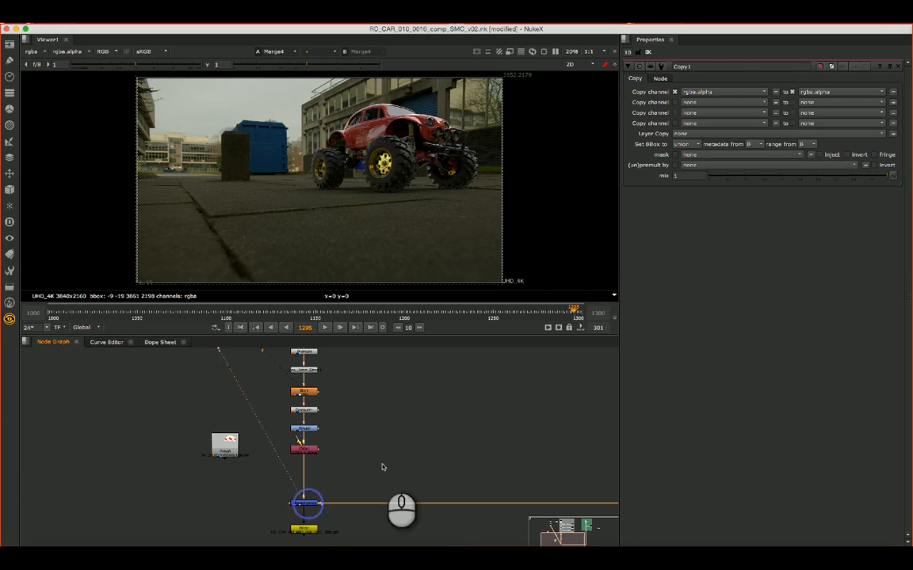
- Connect the A input of Copy1 to the velocity Read node, and open that Read node's properties
left_click(300, 449)
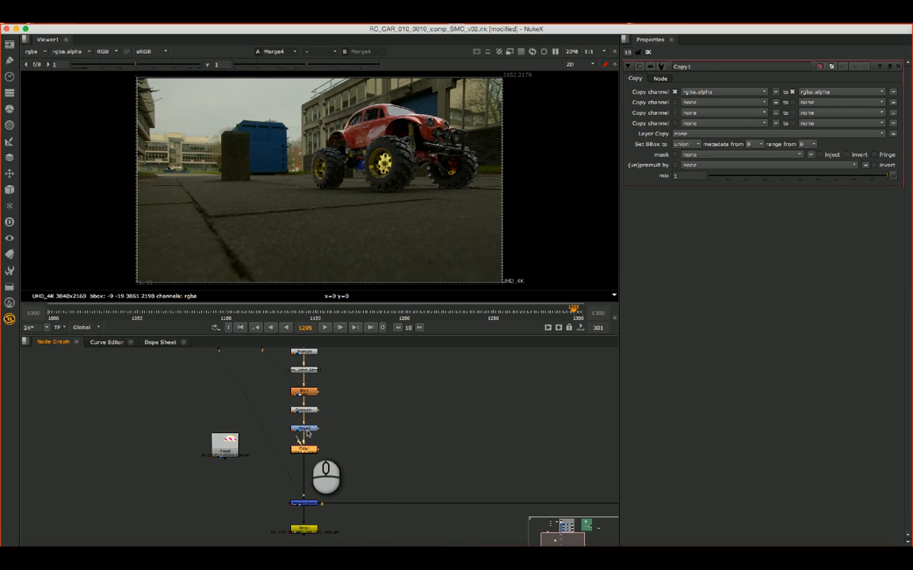
left_click_drag(297, 435, 233, 444)
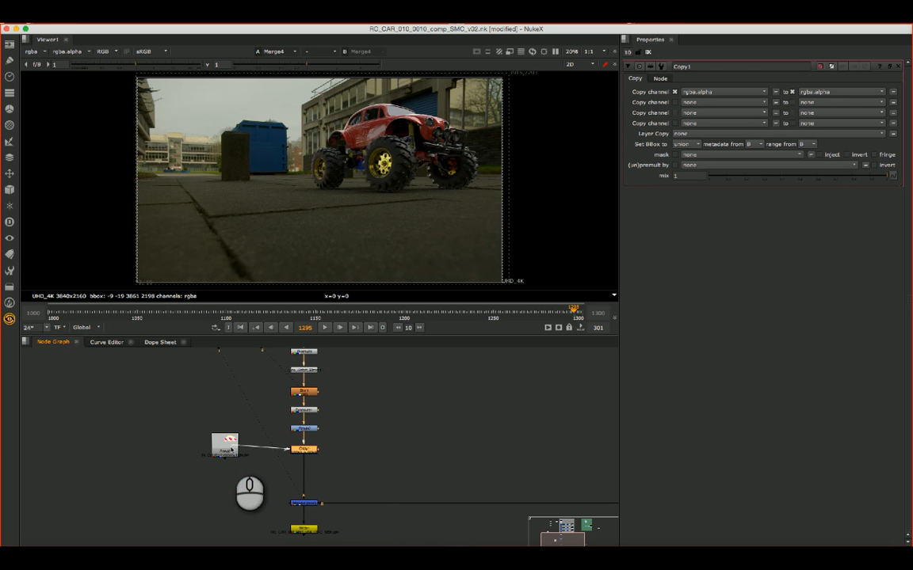
left_click(228, 449)
double_click(225, 448)
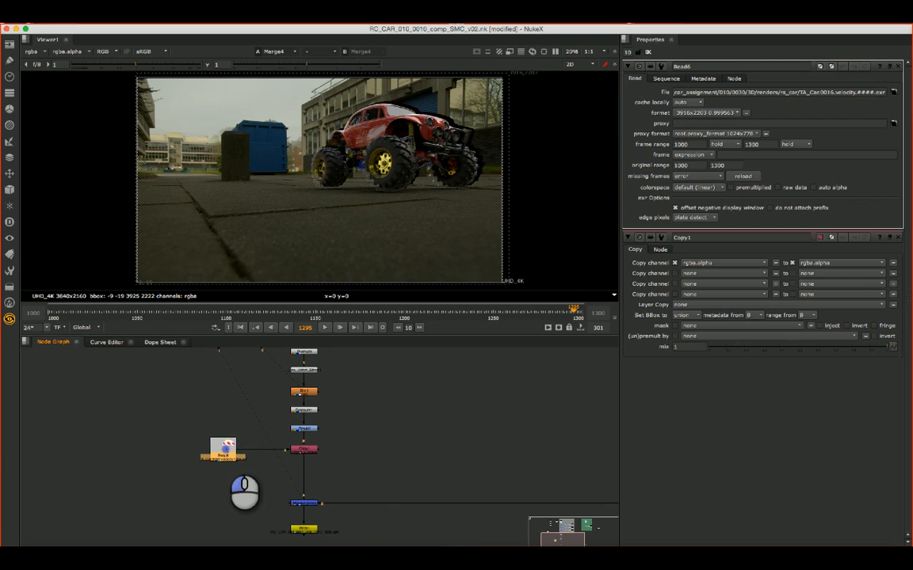
left_click_drag(225, 450, 222, 449)
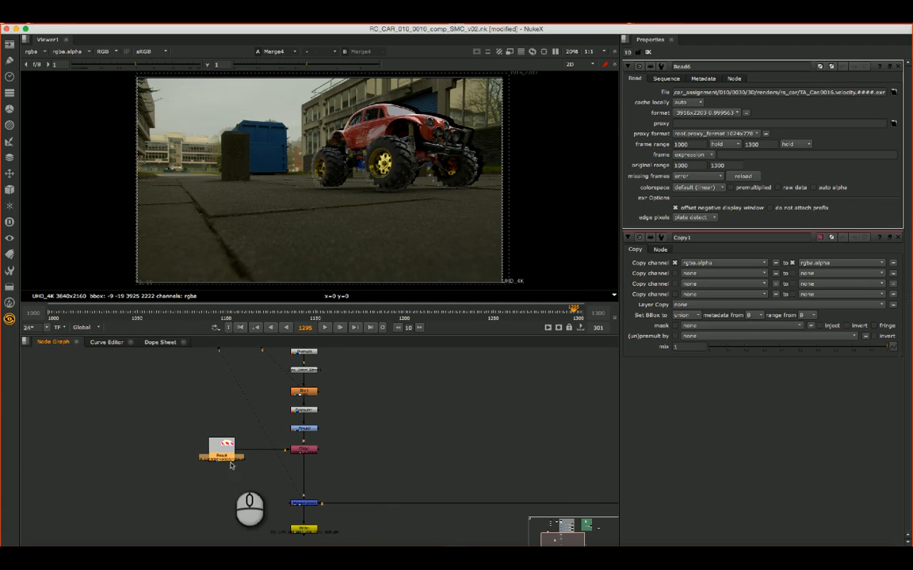
left_click_drag(204, 428, 237, 467)
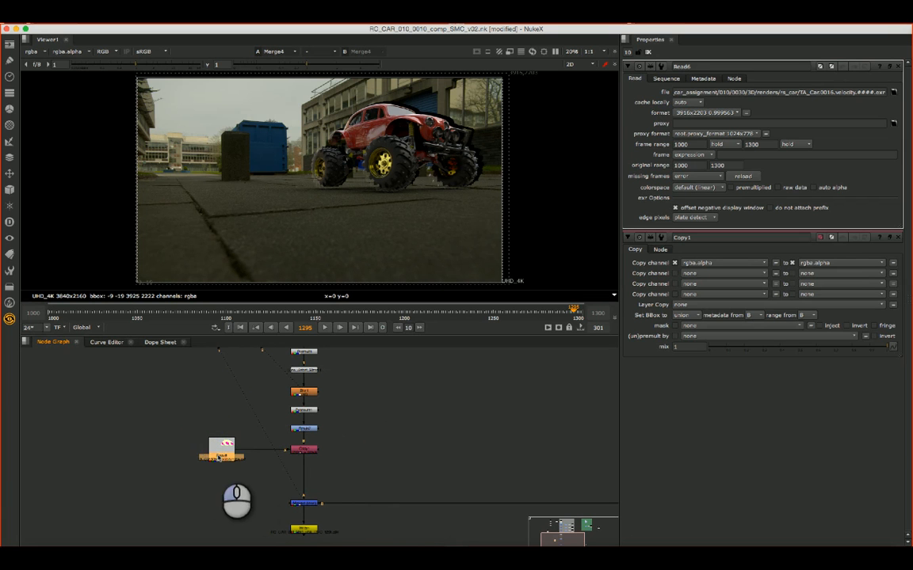
- Duplicate the node directly above Blur, insert the copy between the velocity Read node and Copy1, and bring up Copy1's properties
left_click_drag(381, 391, 377, 415, "alt")
left_click(295, 394)
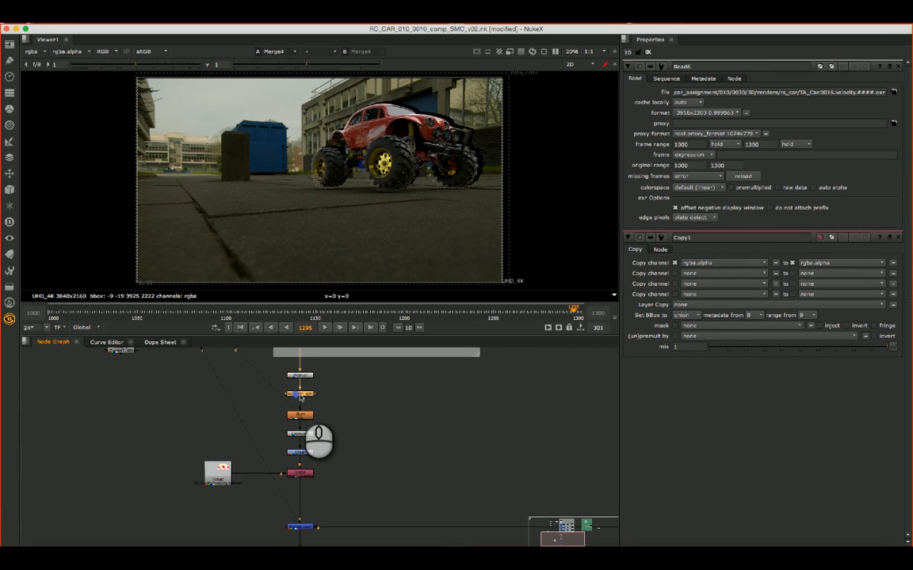
key("super+c")
left_click(353, 426)
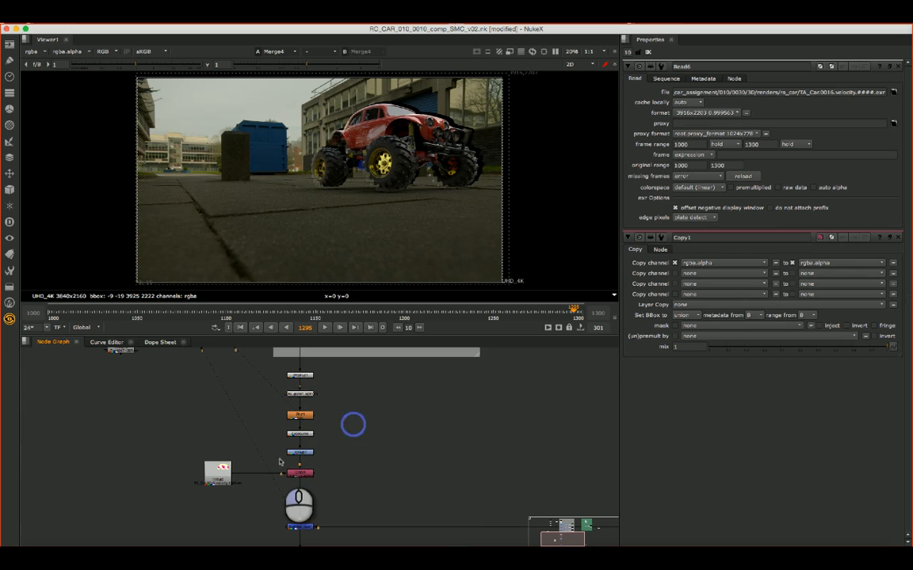
key("super+v")
left_click_drag(351, 431, 217, 474)
left_click(258, 474)
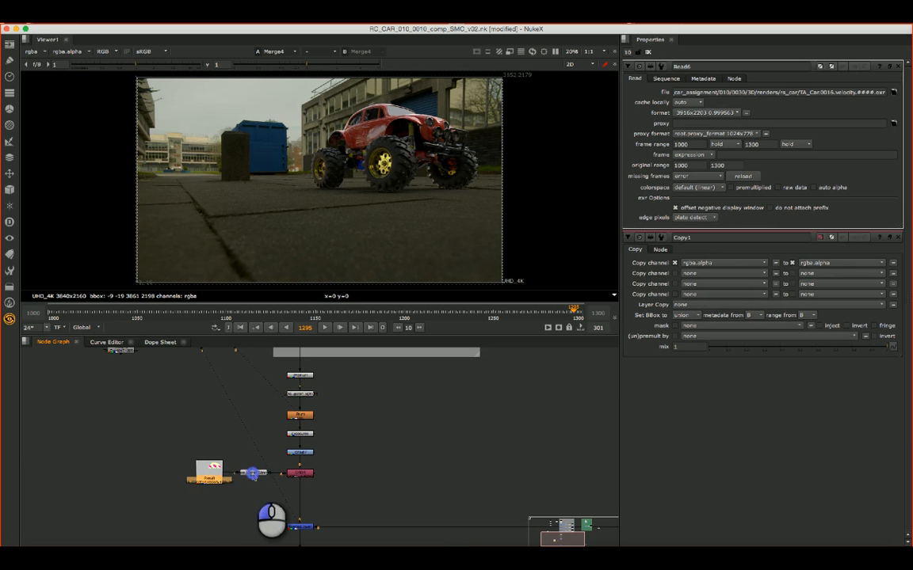
left_click(205, 474)
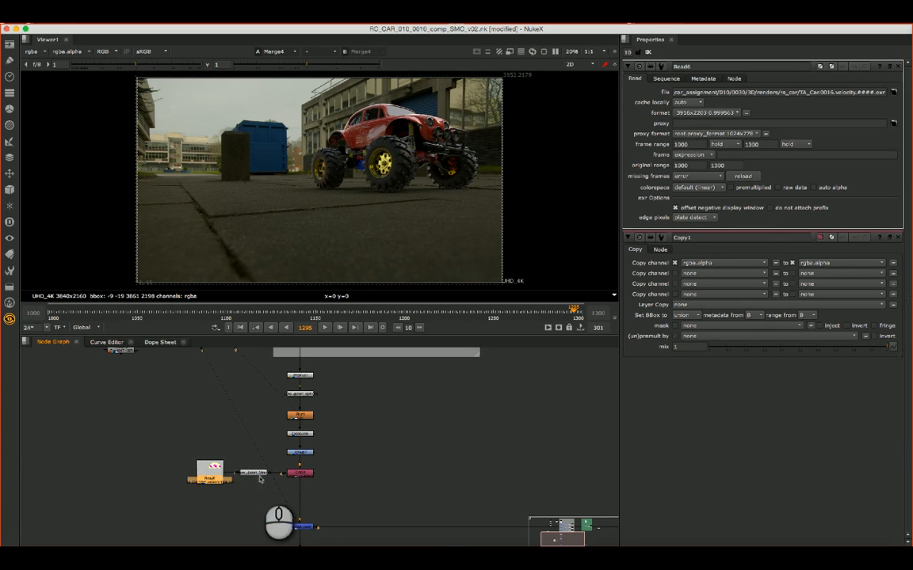
left_click(298, 474)
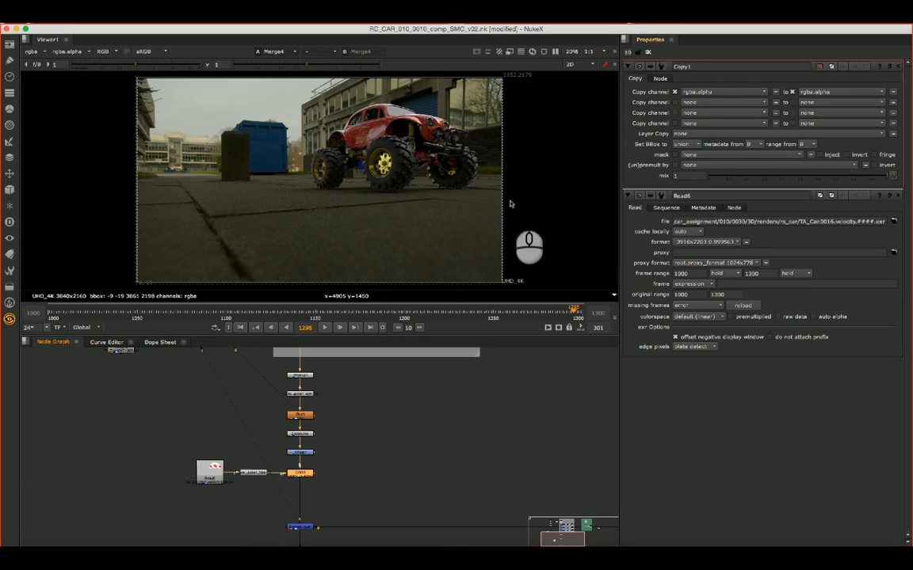
- View the velocity Read node and examine its red, green and blue channels one after another
left_click(211, 473)
key("1")
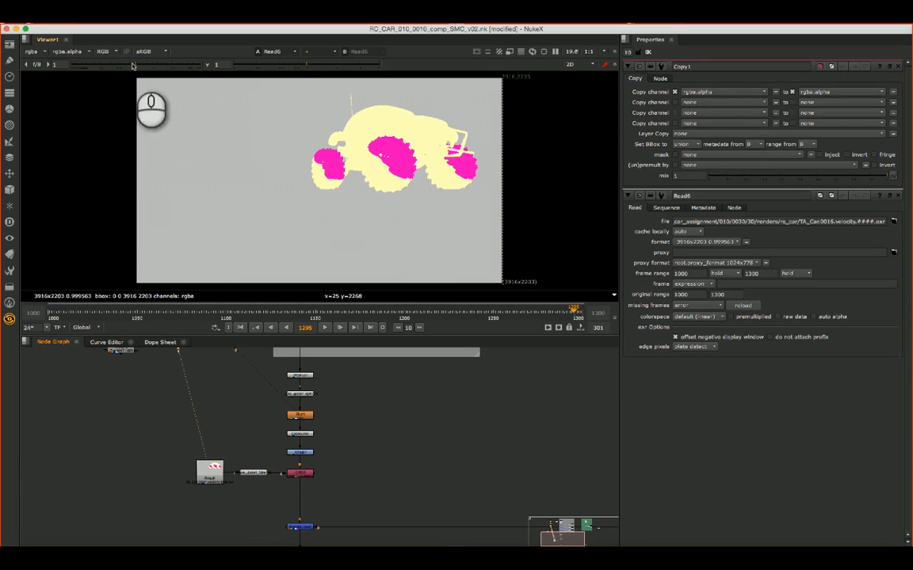
left_click(103, 51)
left_click(136, 70)
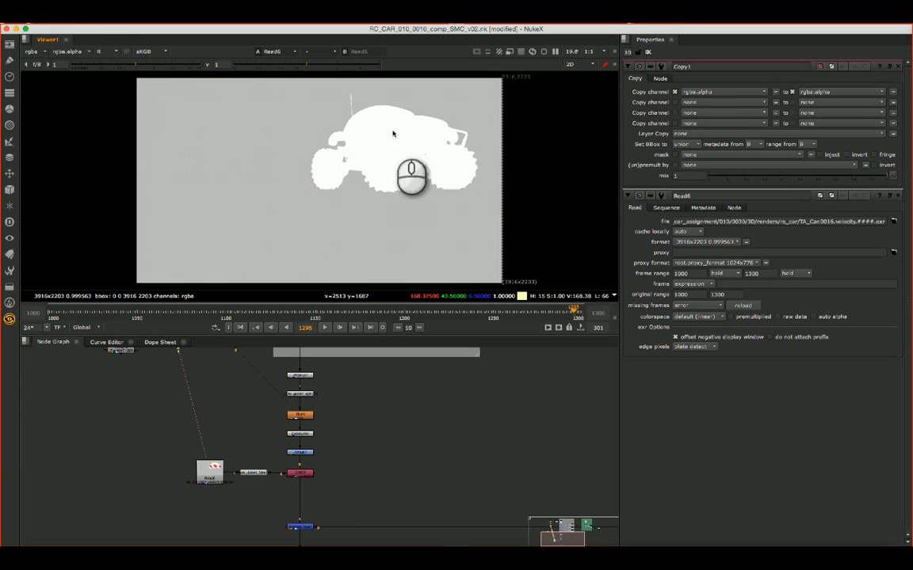
left_click(104, 52)
left_click(115, 79)
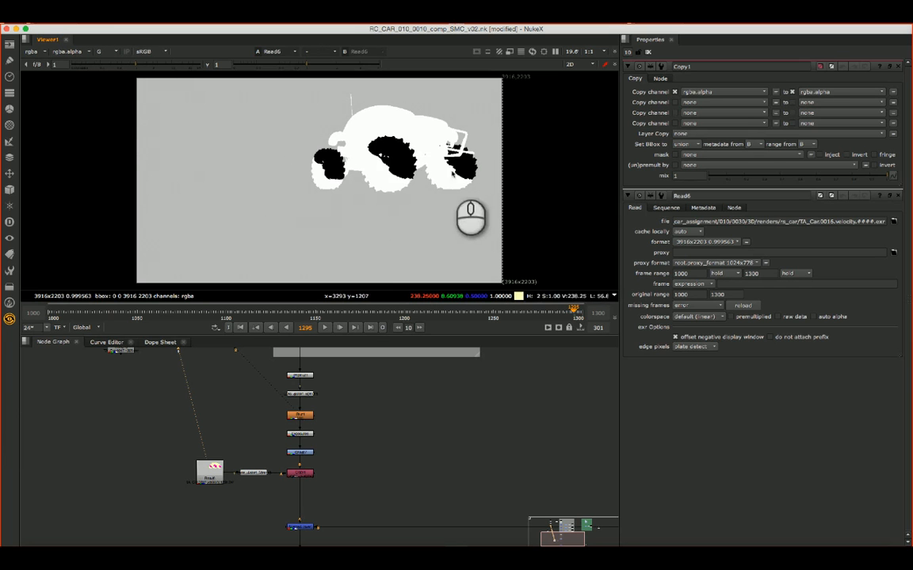
left_click(97, 52)
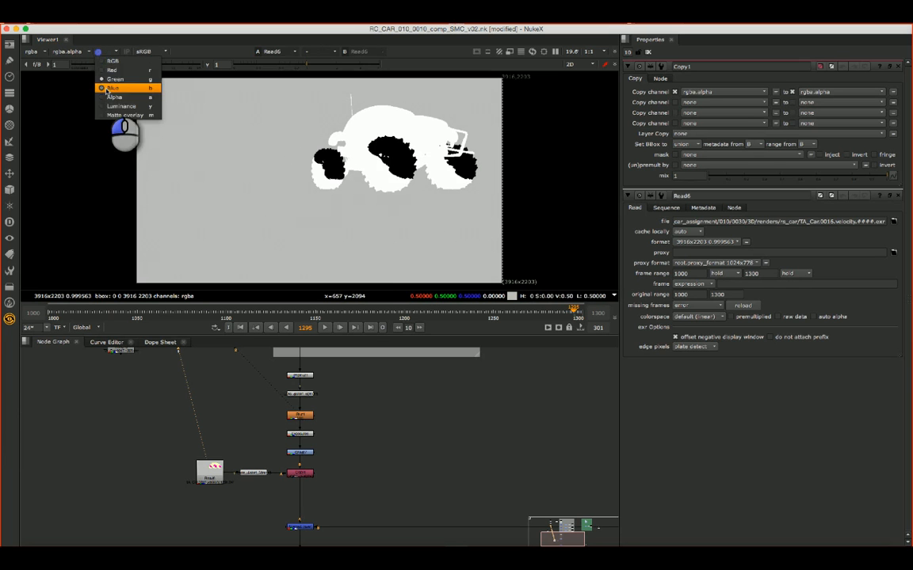
left_click(111, 89)
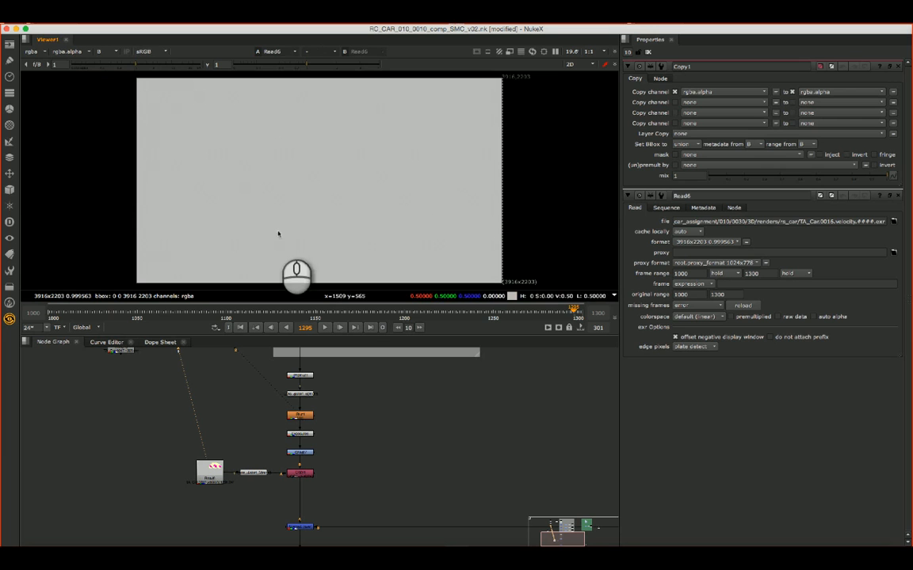
- Review the velocity pass's red, green and blue channels once more and return the viewer to RGB
left_click(107, 52)
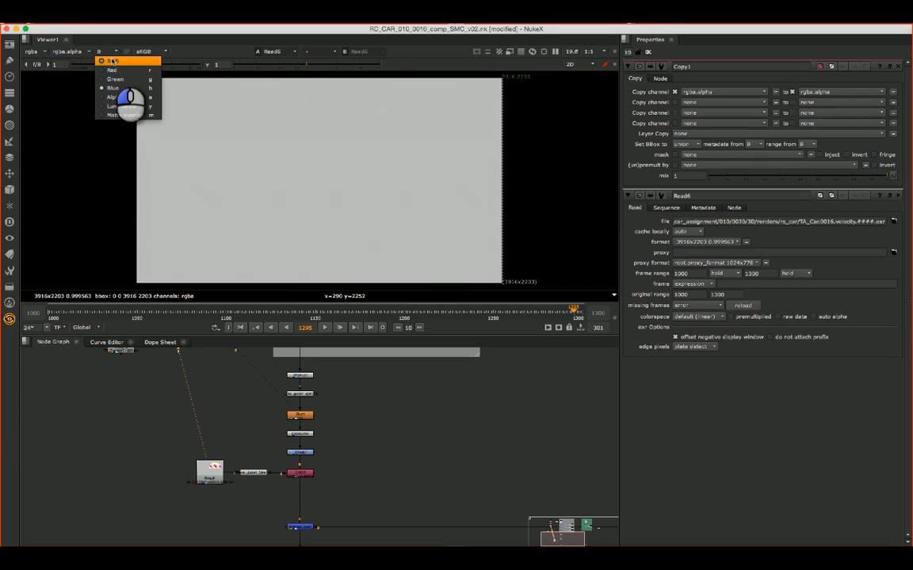
left_click(113, 70)
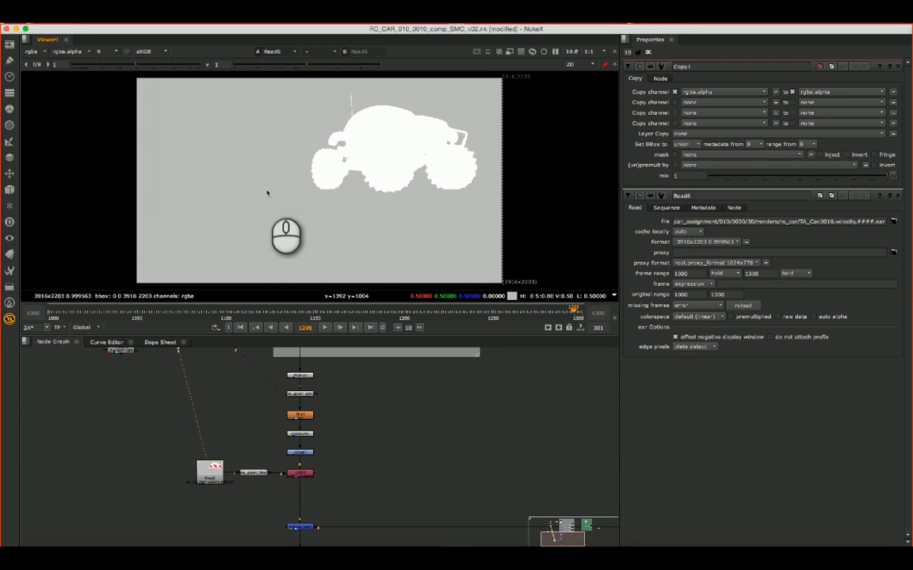
left_click(101, 51)
left_click(111, 83)
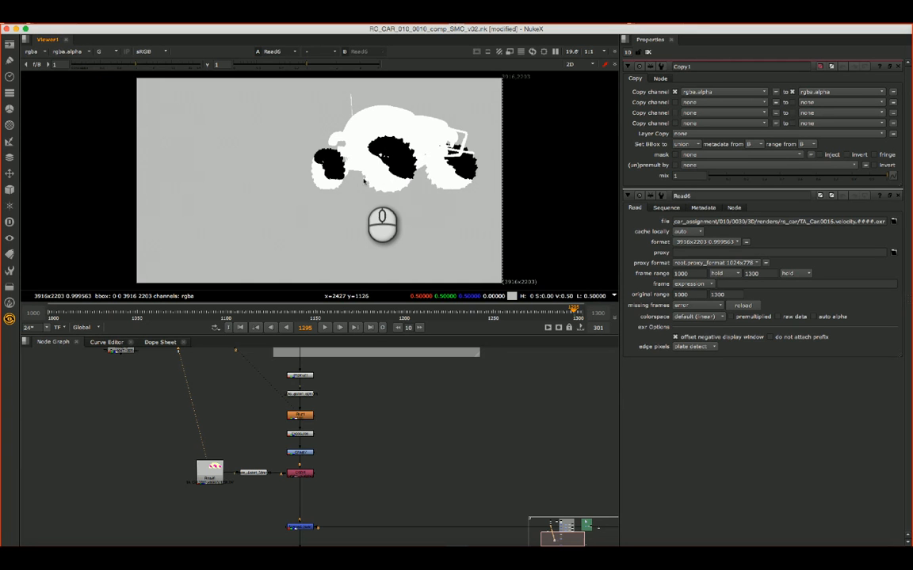
left_click(101, 51)
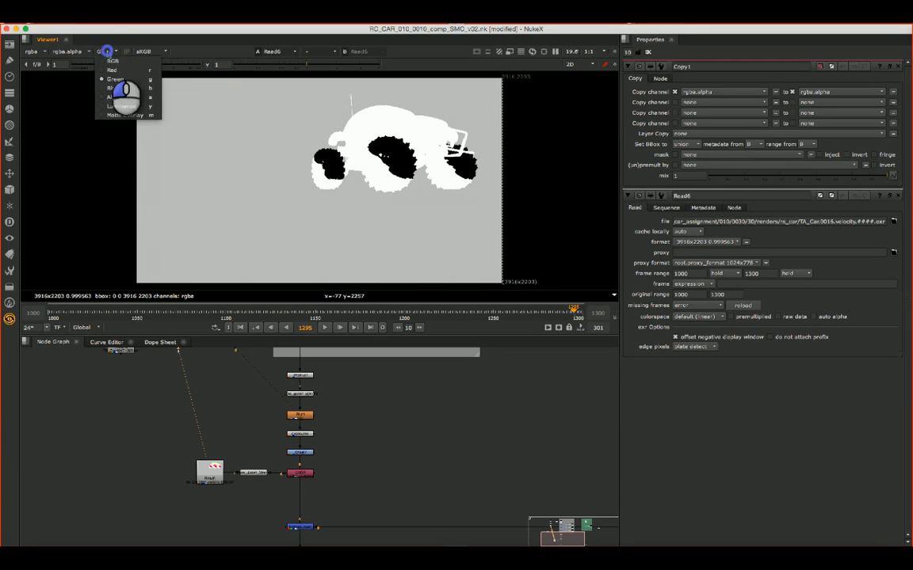
left_click(108, 105)
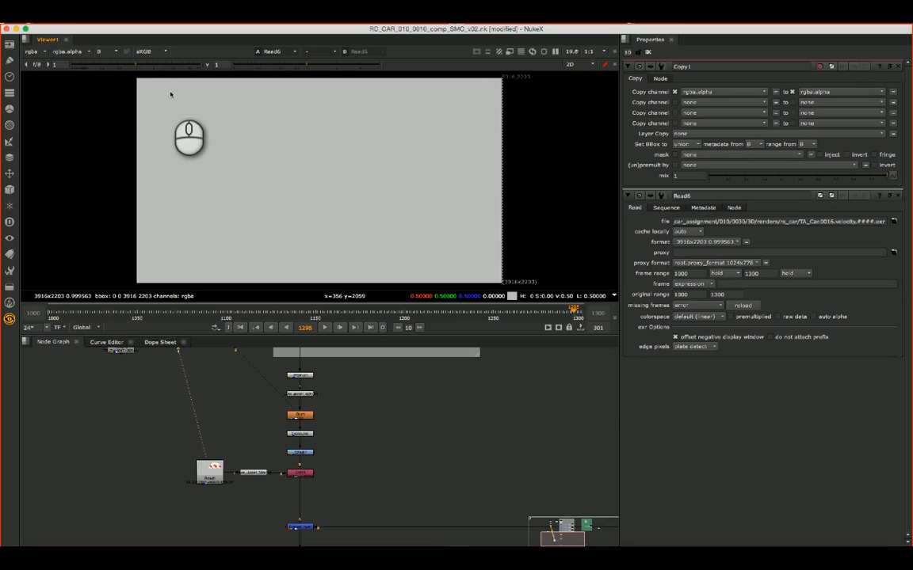
left_click(103, 51)
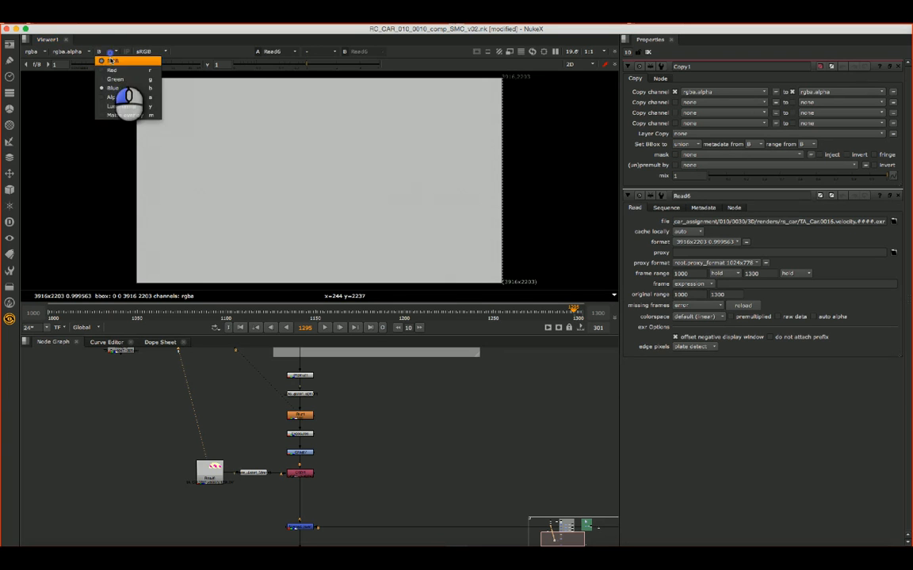
left_click(111, 61)
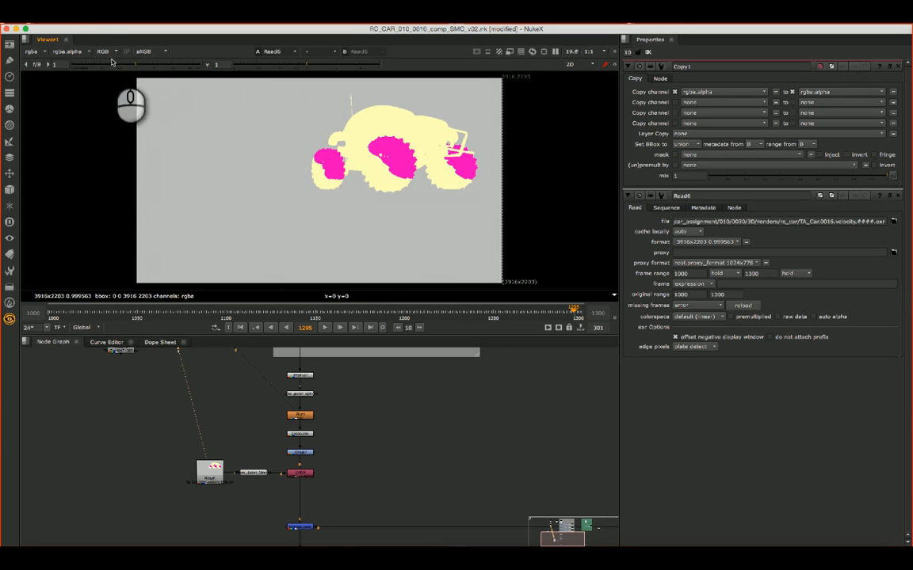
- Set Copy1's first two source channels to rgba.red and rgba.green
left_click(300, 473)
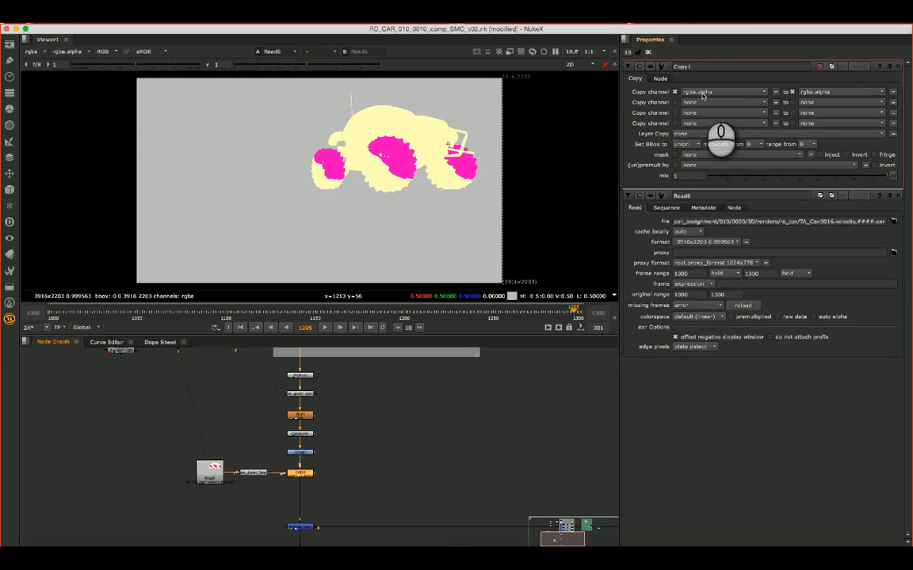
left_click(208, 468)
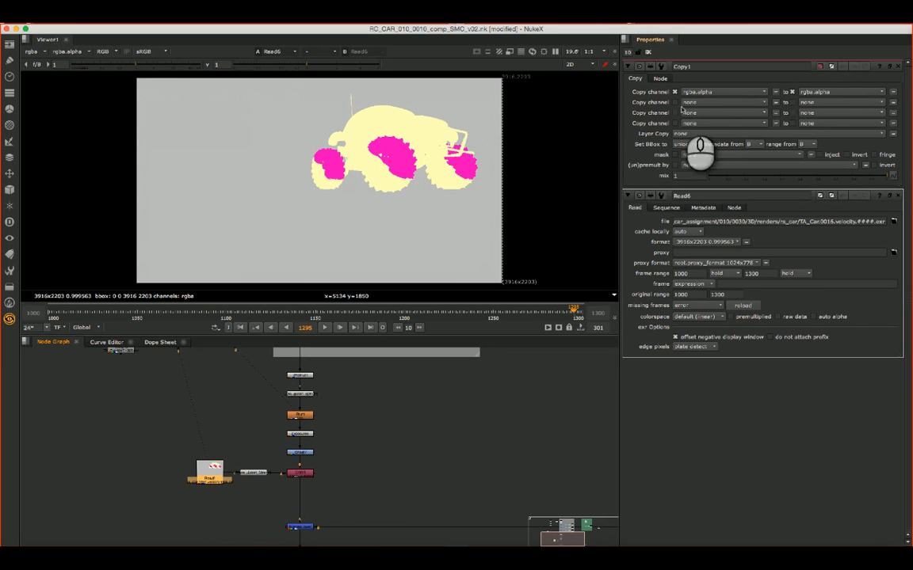
left_click(711, 91)
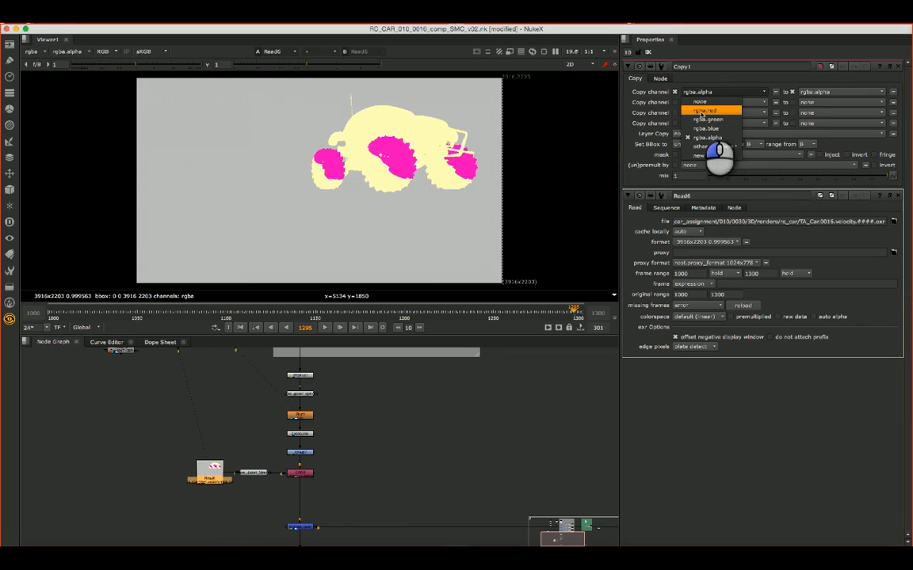
left_click(712, 112)
left_click(703, 102)
left_click(708, 130)
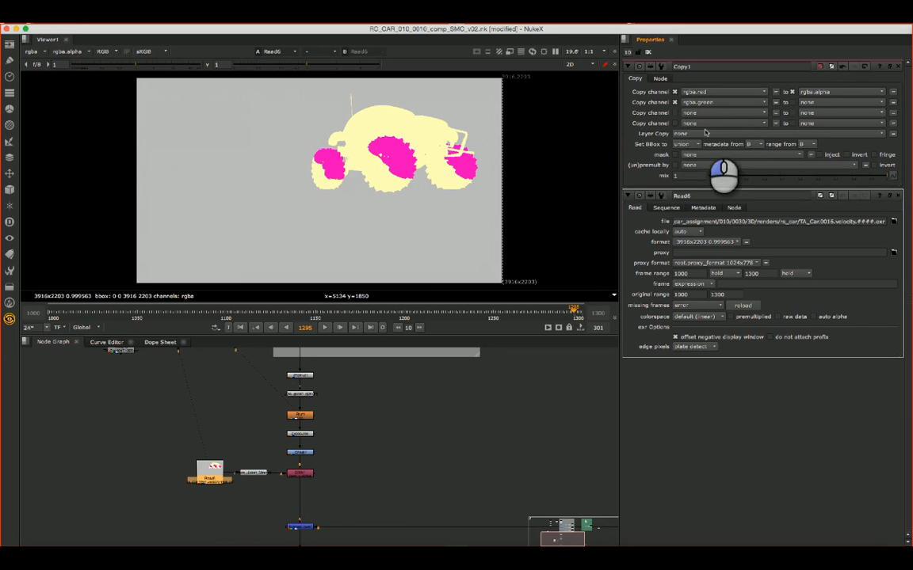
- Send Copy1's rgba.red to a new channel beetle_motion.r, creating the beetle_motion layer
left_click(299, 473)
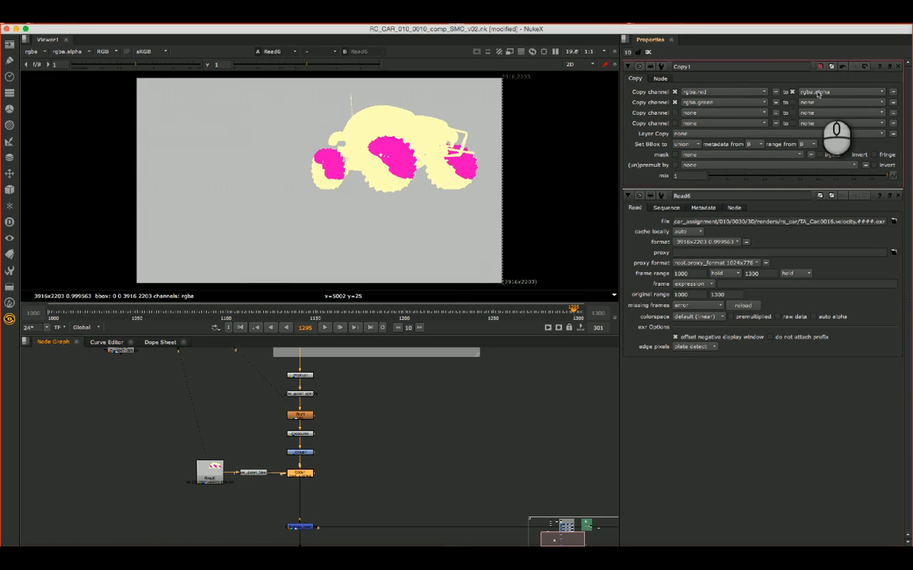
left_click_drag(819, 92, 837, 254)
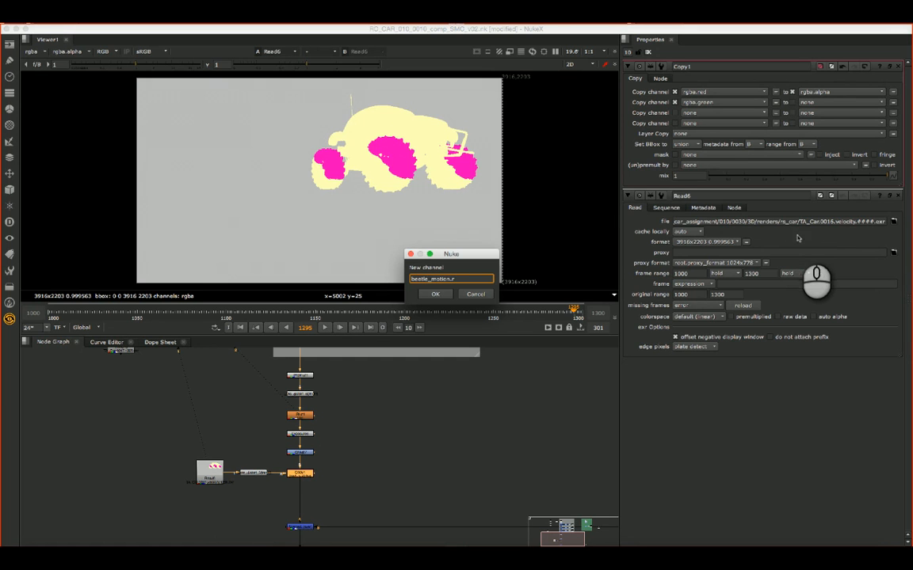
left_click(449, 295)
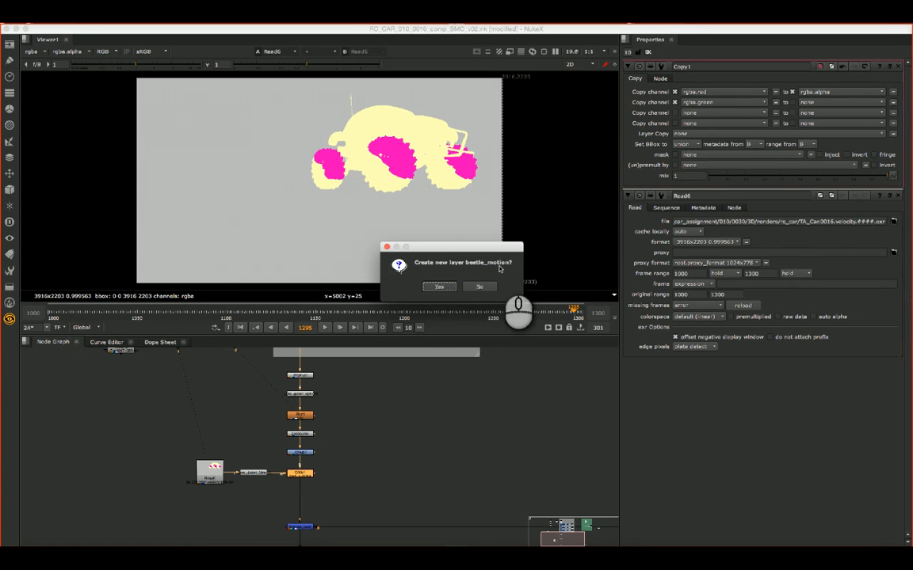
left_click(437, 286)
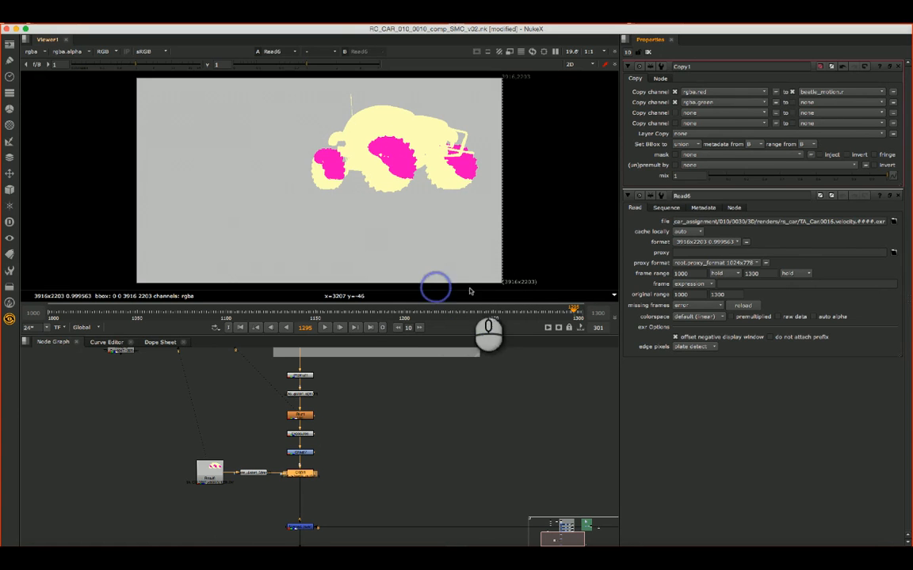
- Send Copy1's rgba.green to a new channel named beetle_motion.g
left_click(816, 103)
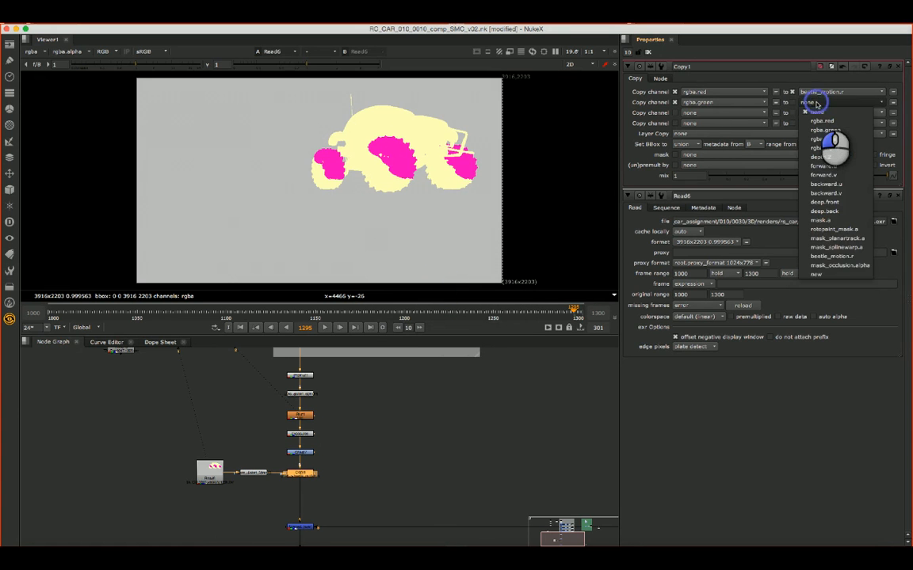
left_click(830, 274)
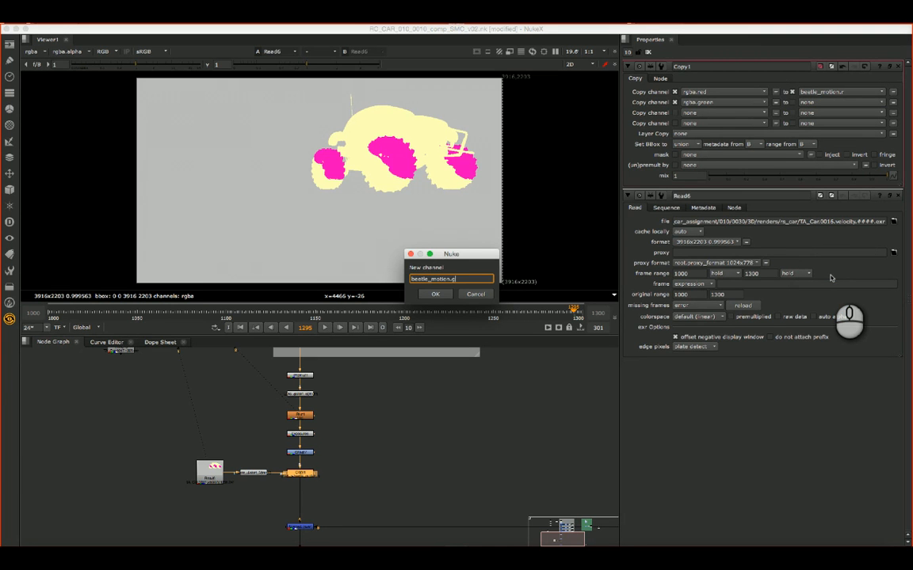
type("beetle_motion.g")
key("Return")
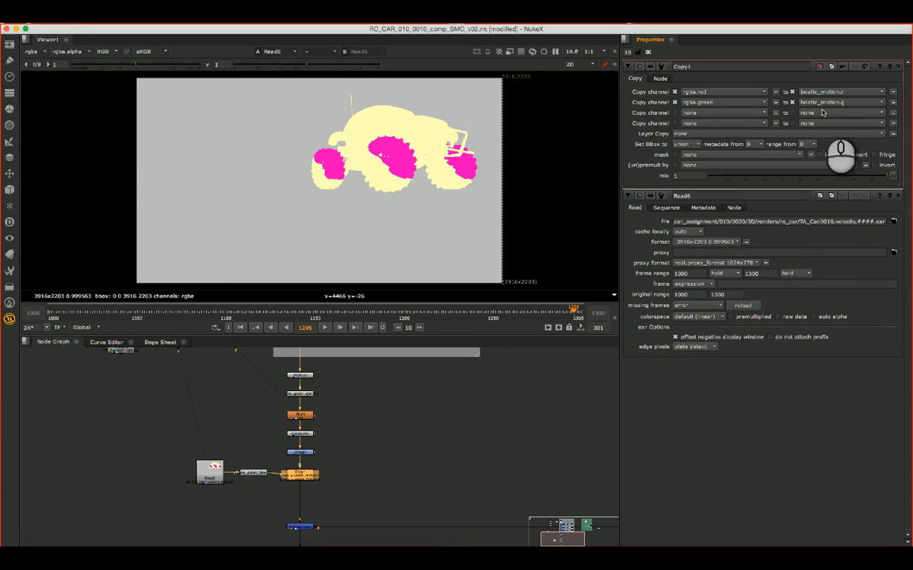
left_click(482, 445)
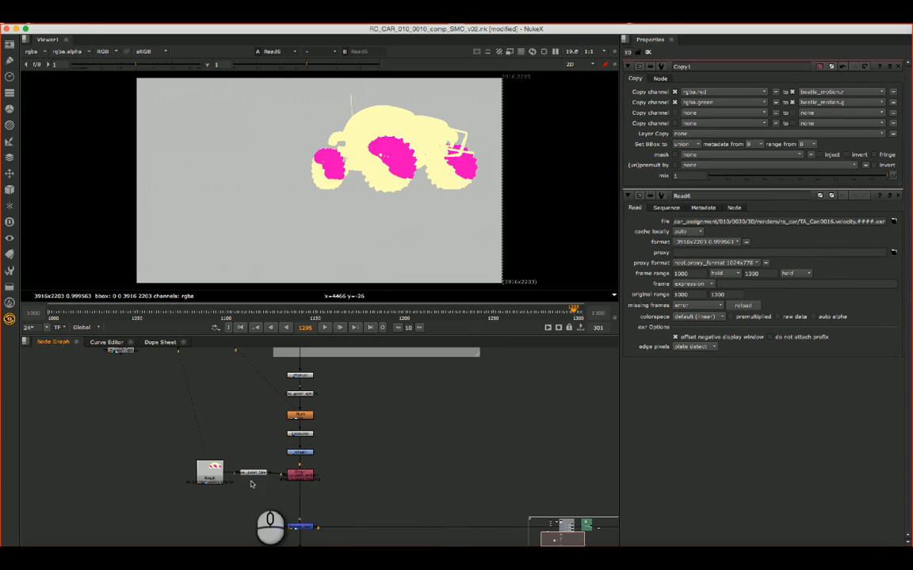
- Line up the velocity Read node and the node beside it horizontally with Copy1
left_click(299, 476)
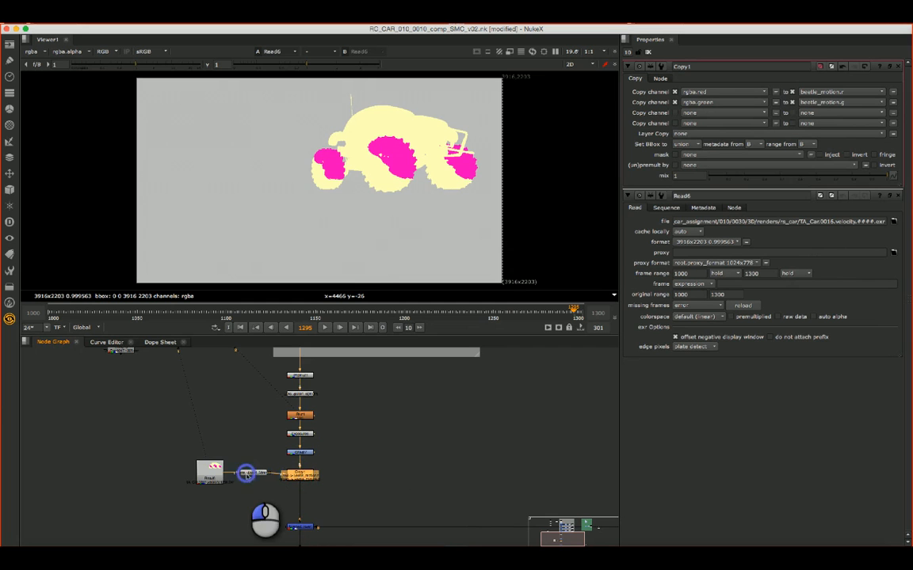
left_click(219, 474)
left_click_drag(218, 475, 219, 479)
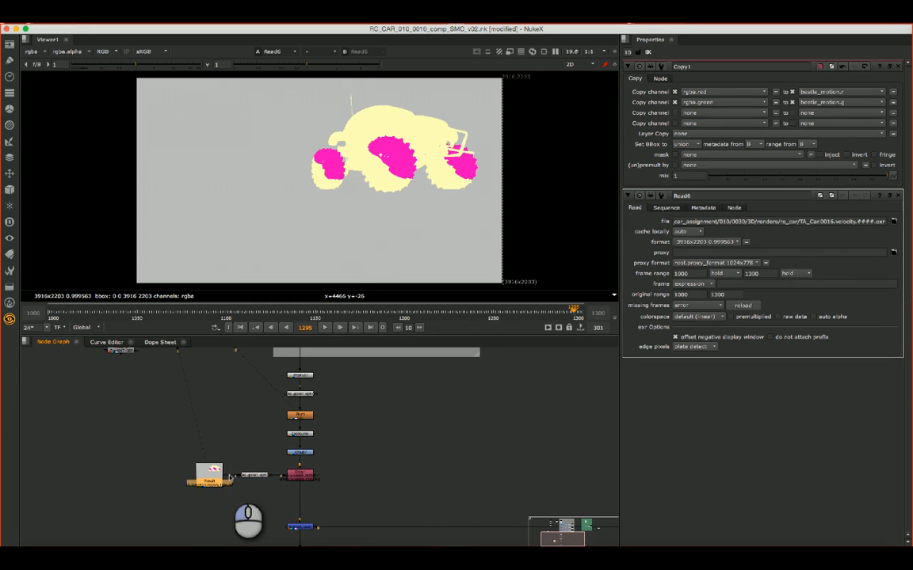
- View Copy1 and display its beetle_motion layer in the viewer
left_click(293, 477)
key("1")
left_click(319, 487)
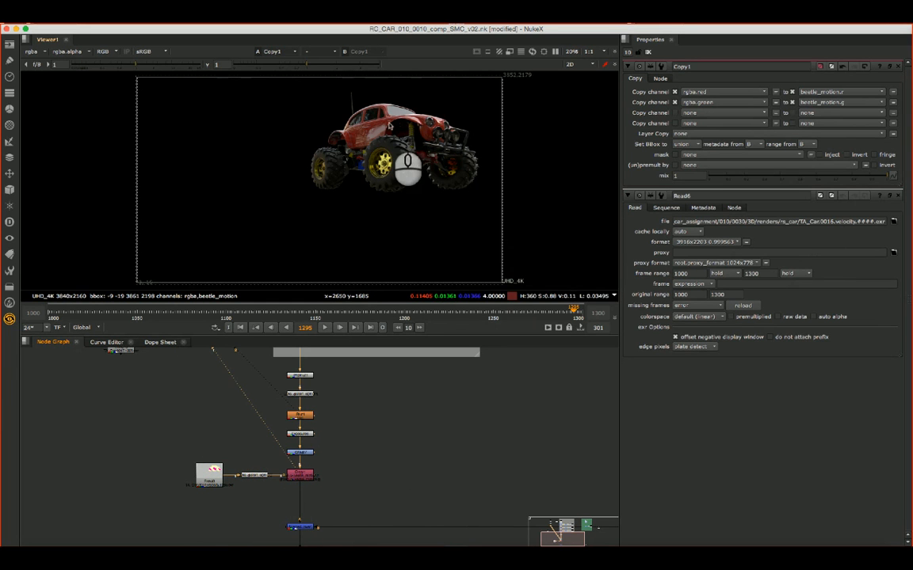
left_click(31, 51)
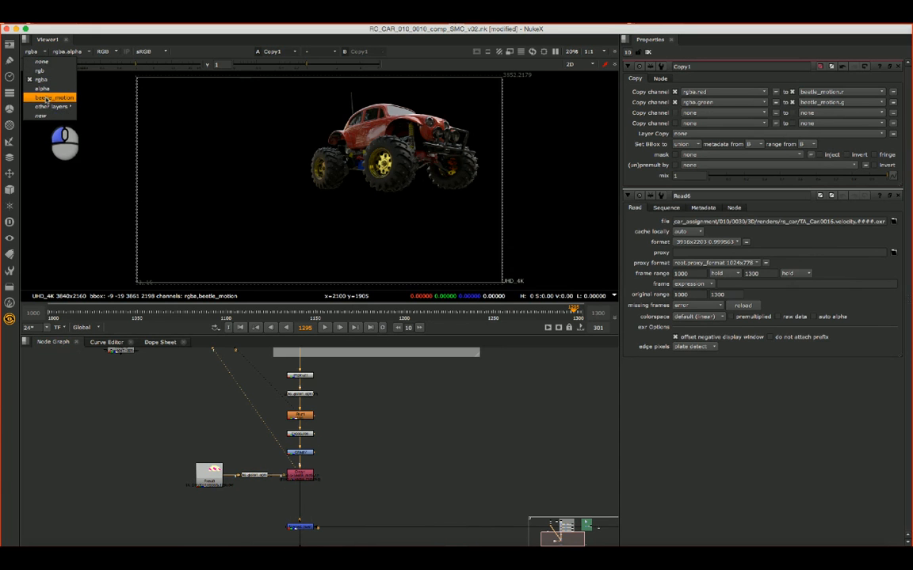
left_click(66, 98)
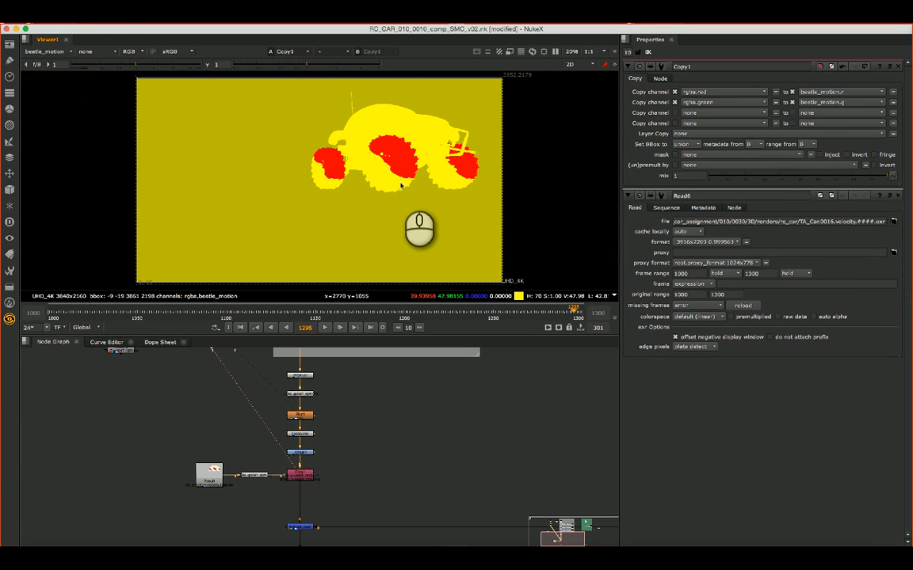
- Examine the red, green and blue channels of the beetle_motion layer and return to the RGB display
key("g")
key("r")
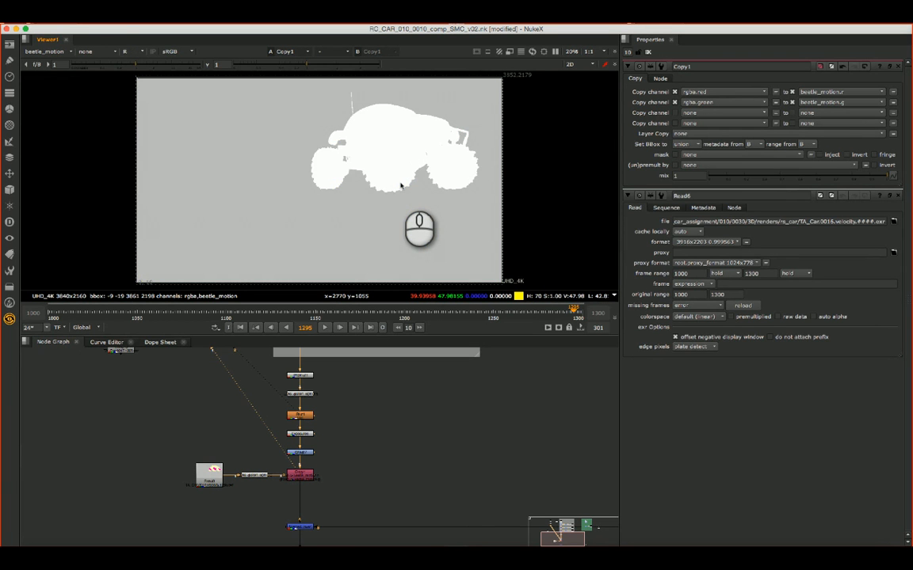
key("g")
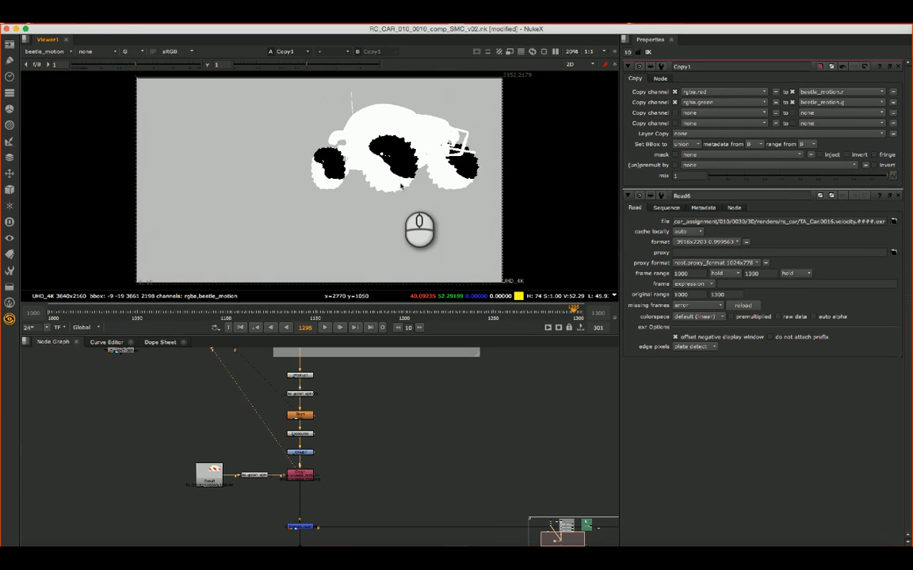
key("r")
key("g")
key("b")
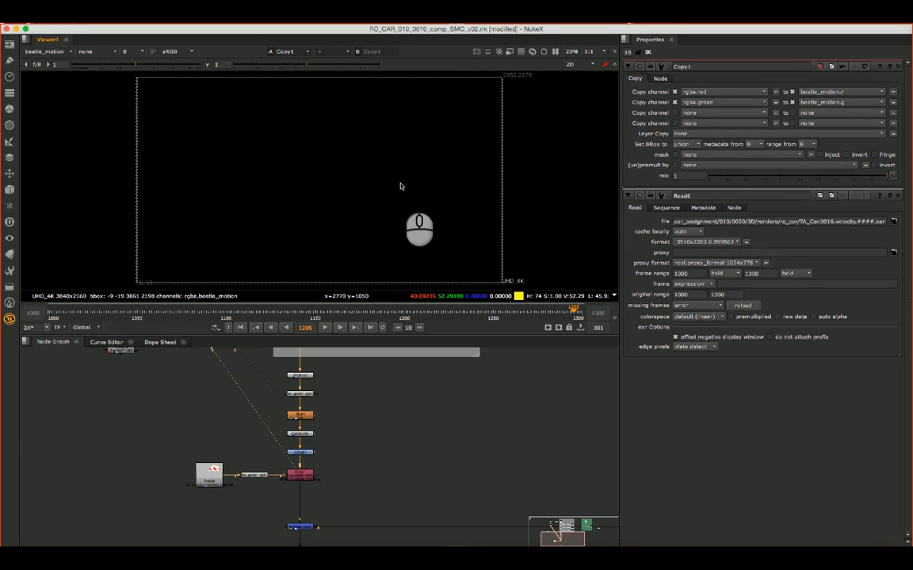
key("r")
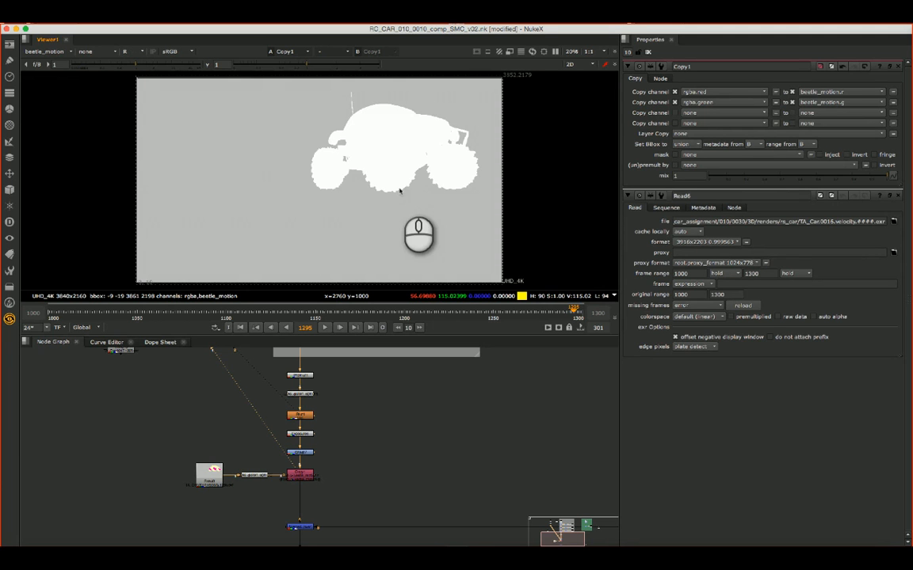
key("r")
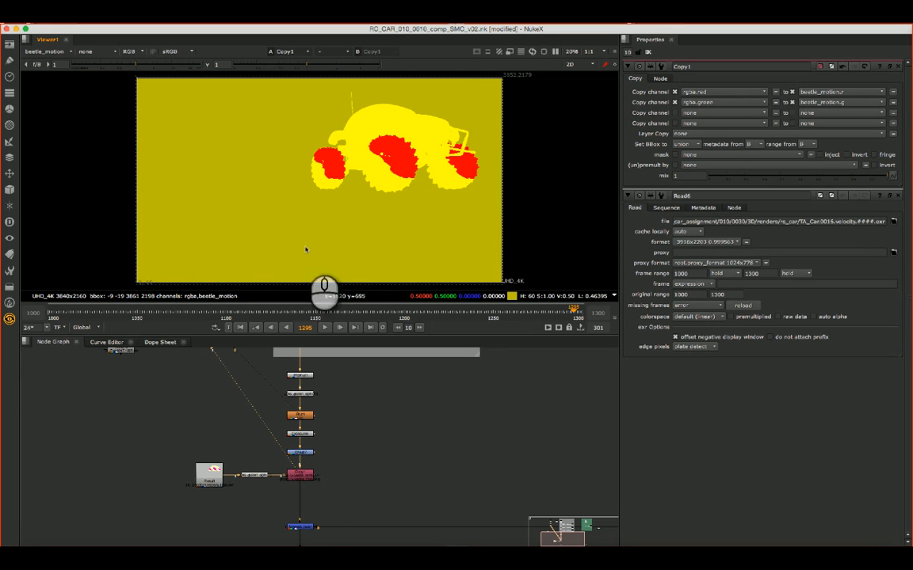
- Add a VectorBlur node and insert it into the chain between Copy1 and Merge4
left_click(397, 477)
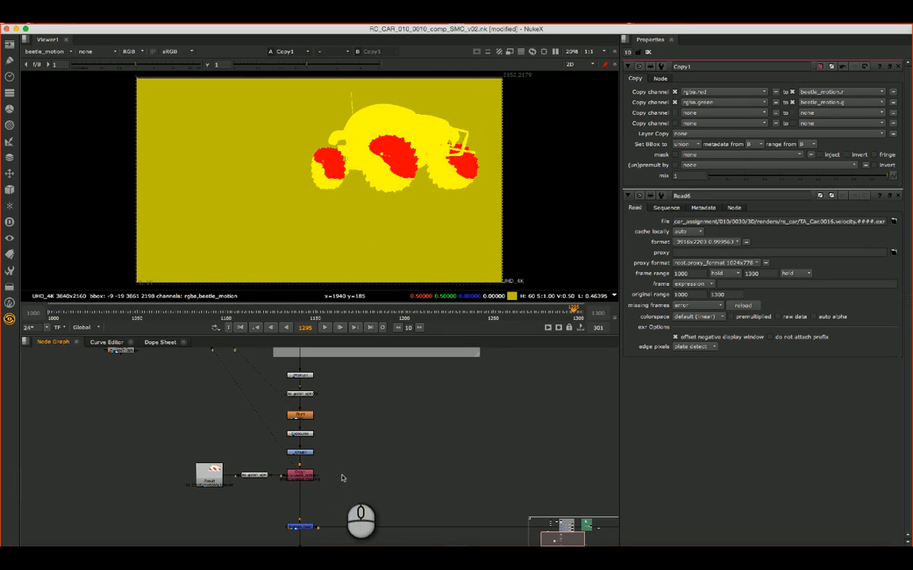
left_click(305, 475)
left_click(409, 488)
key("Tab")
type("vector")
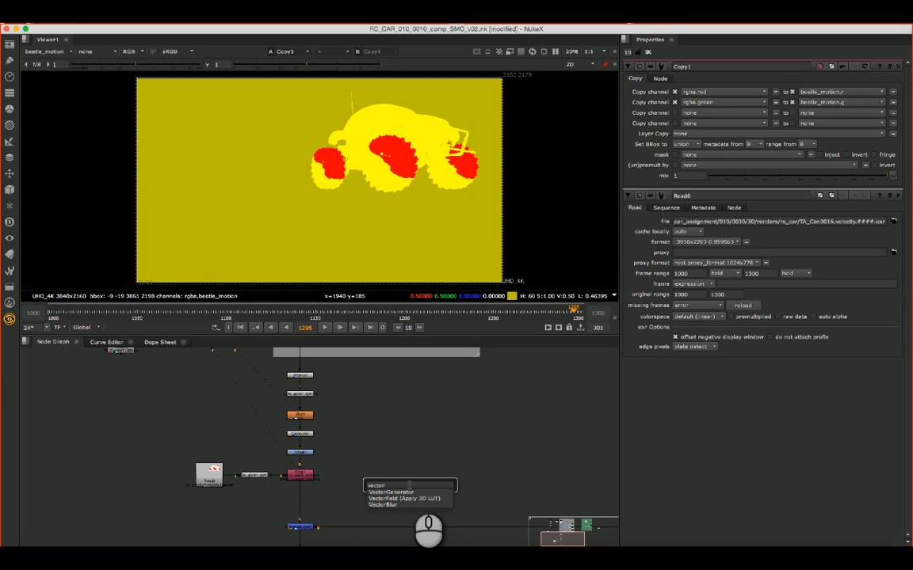
key("Down")
key("Down")
key("Return")
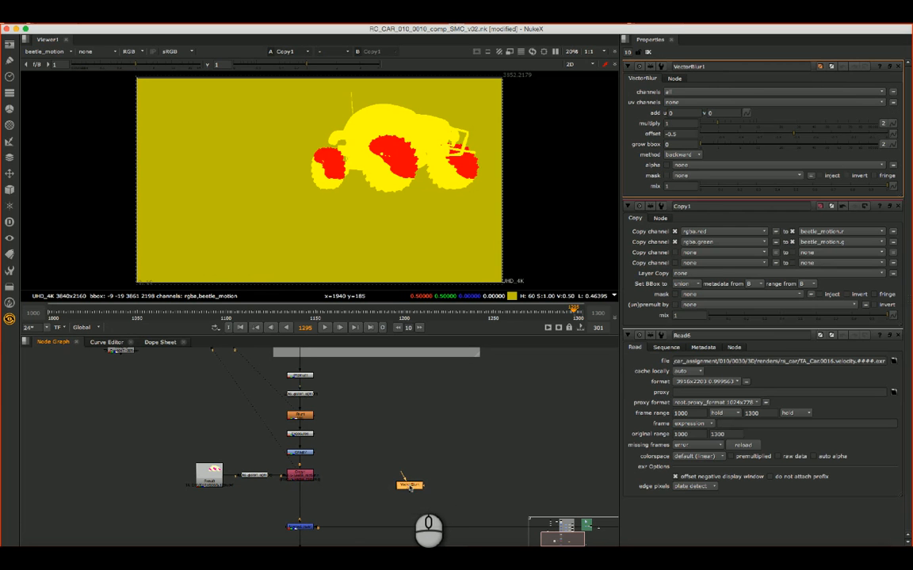
left_click_drag(410, 485, 311, 496)
left_click(309, 496)
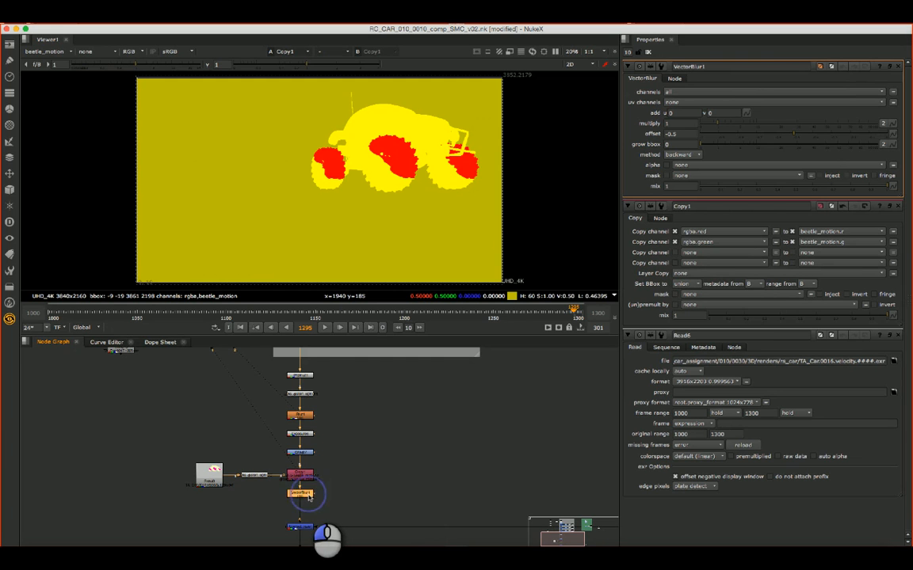
- View the VectorBlur node's output followed by the Merge4 output, with the beetle_motion layer displayed
key("1")
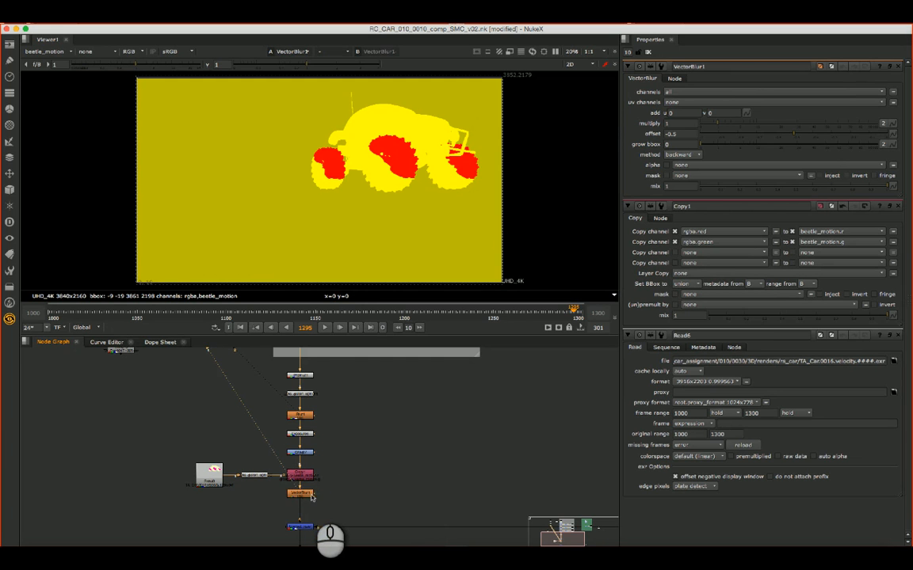
left_click(309, 531)
key("1")
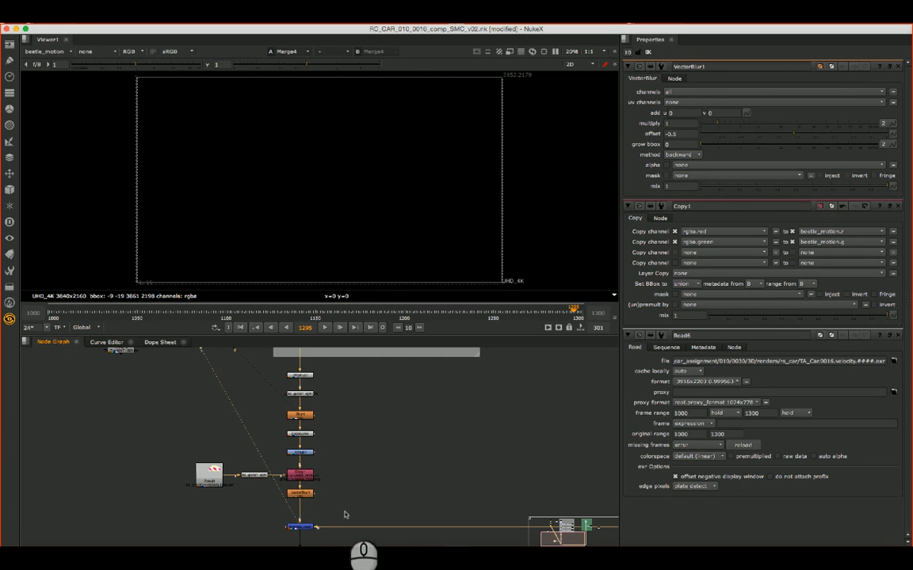
- Display the rgba layer of the Merge4 output in the viewer
left_click(302, 492)
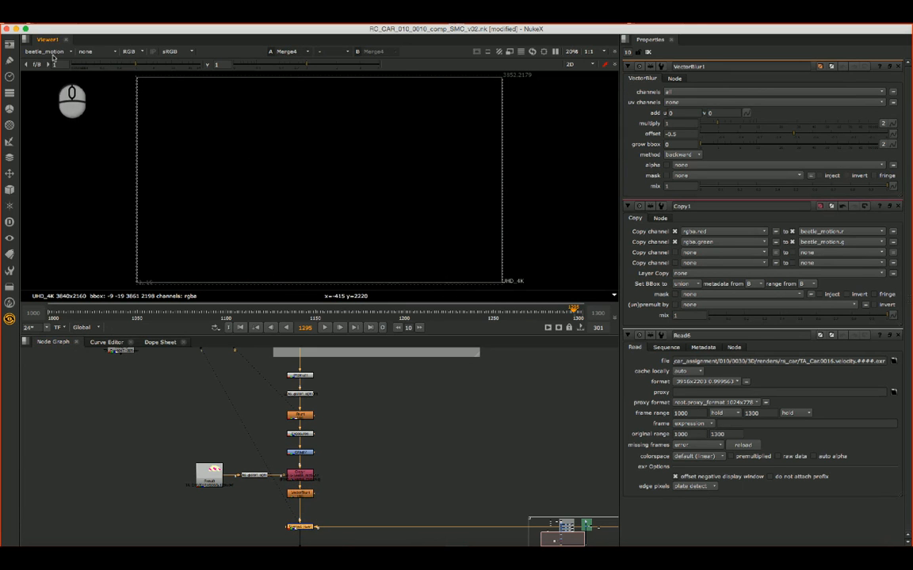
left_click_drag(49, 52, 54, 83)
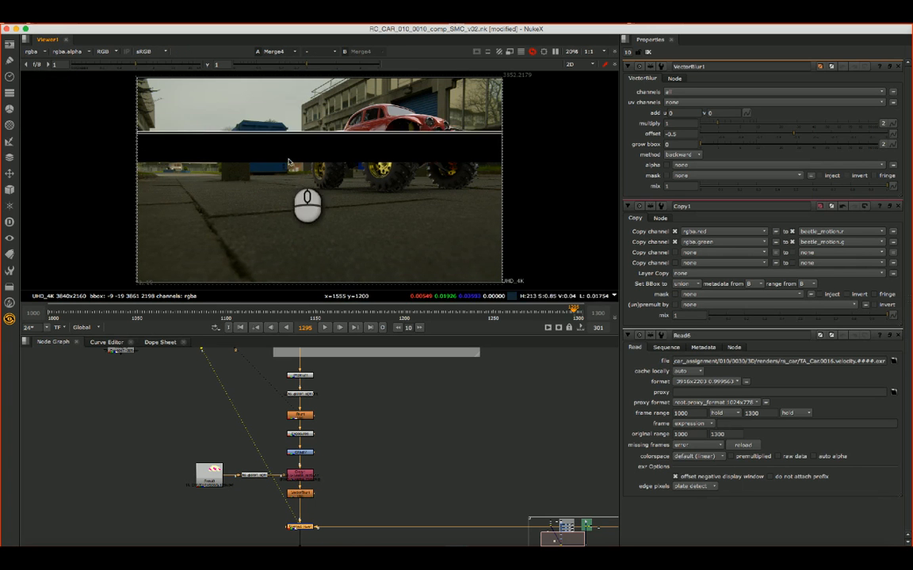
left_click(302, 529)
- Drive VectorBlur1 with beetle_motion as its uv channels and set its multiply to 0.05
left_click(307, 497)
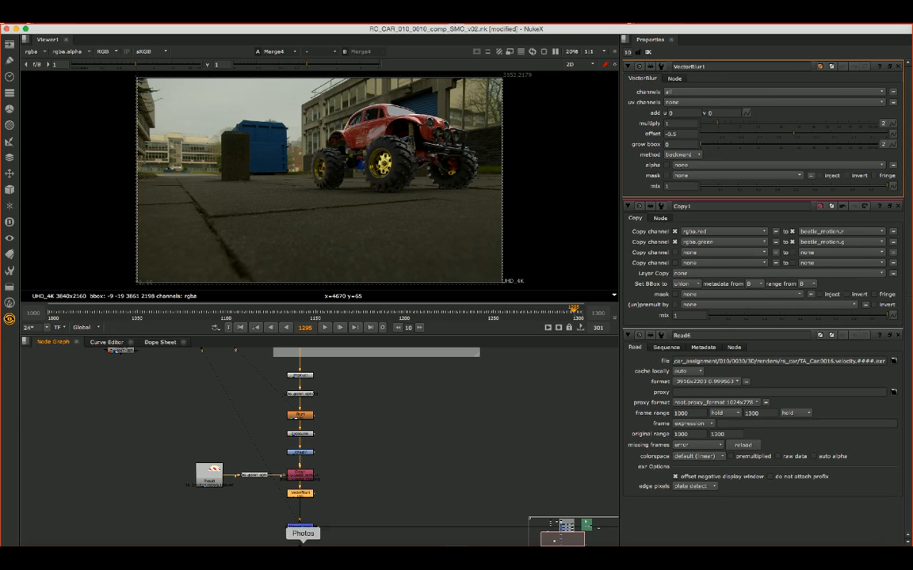
left_click(692, 102)
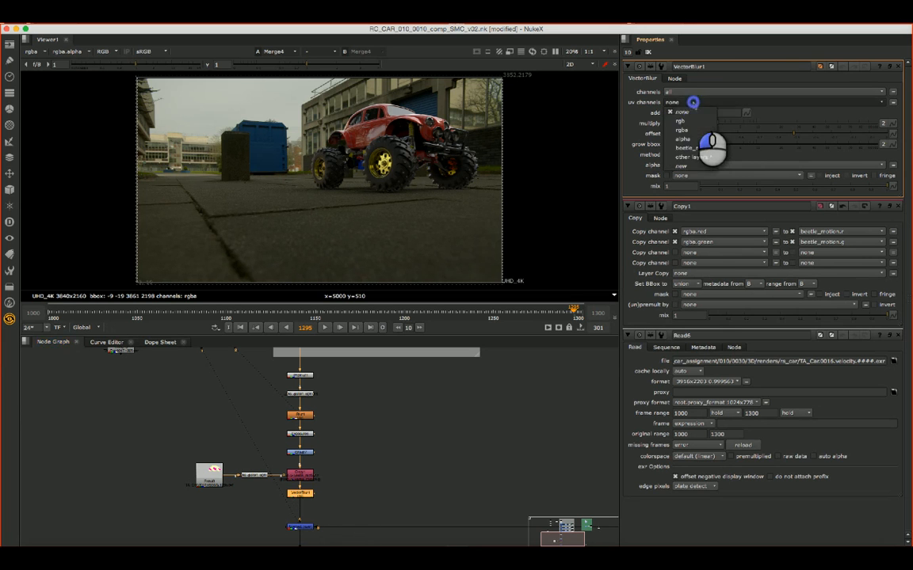
left_click(691, 149)
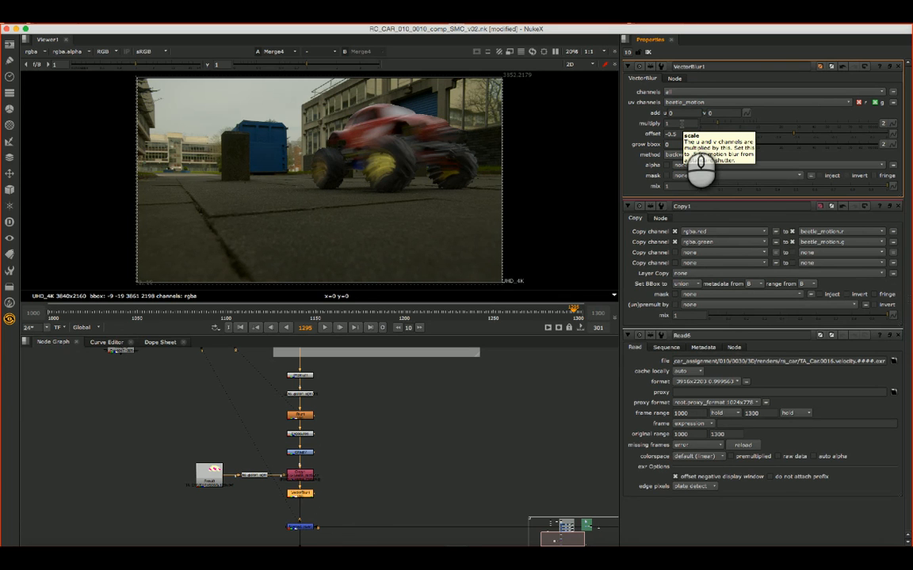
left_click(681, 124)
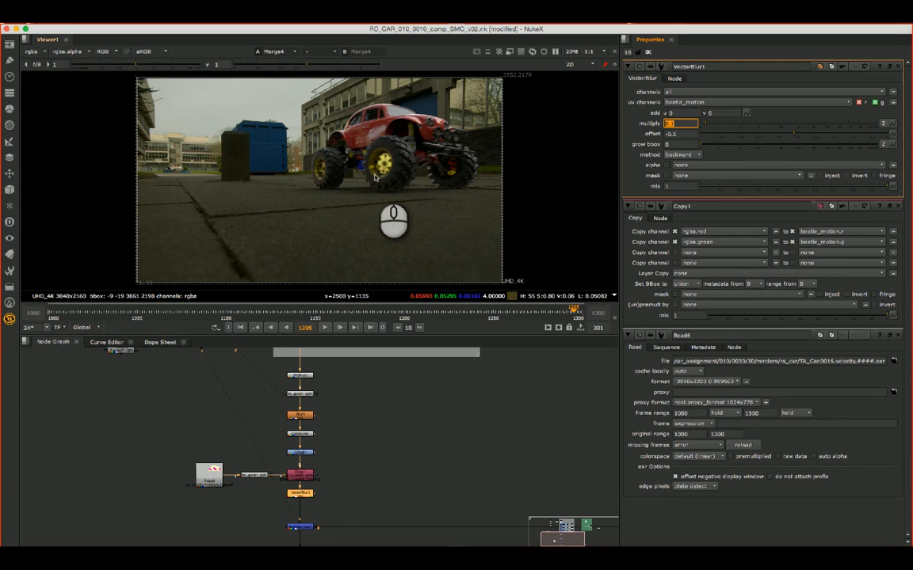
left_click(296, 495)
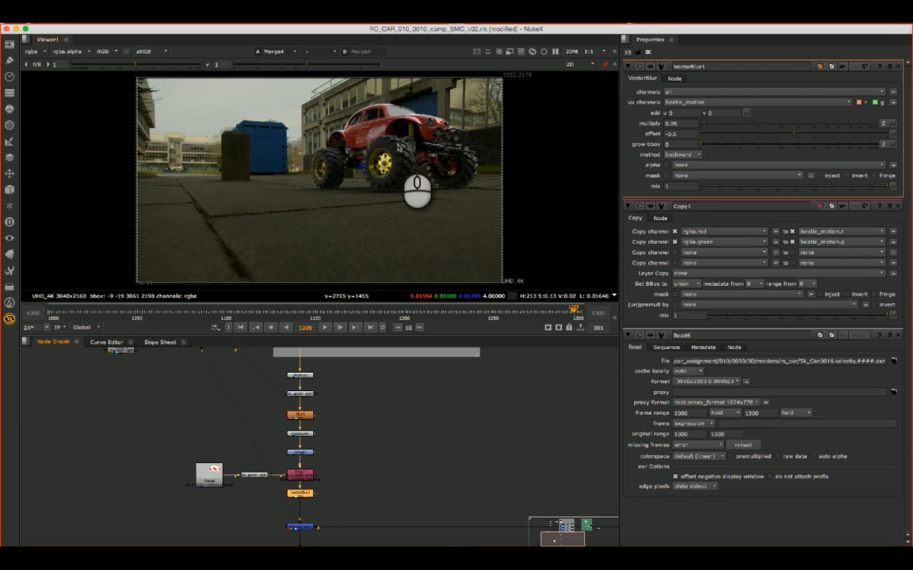
- Toggle VectorBlur1 off and on repeatedly to compare the car's wheels with and without motion blur
scroll(409, 155, "up", 1)
scroll(411, 152, "up", 1)
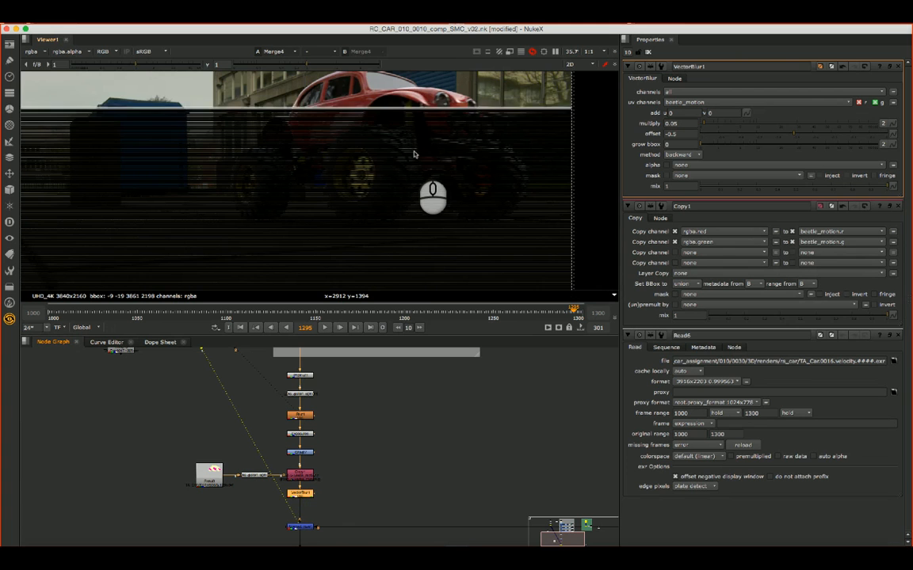
scroll(416, 168, "up", 1)
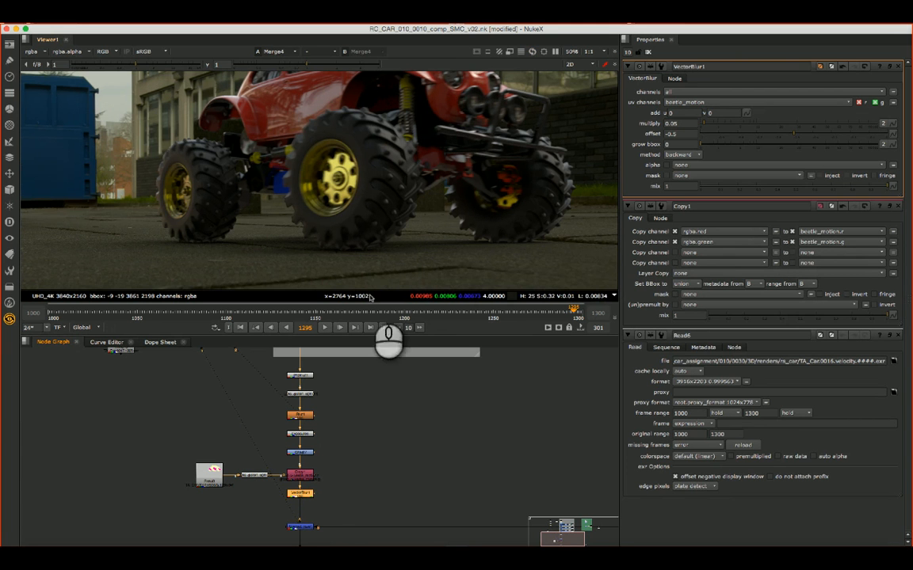
key("d")
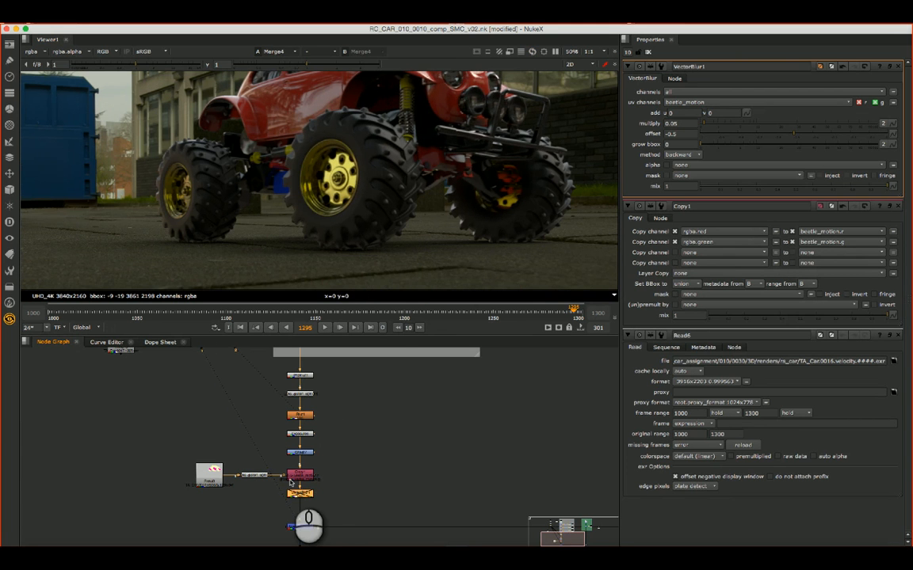
key("d")
key("d")
key("d")
key("d")
key("d")
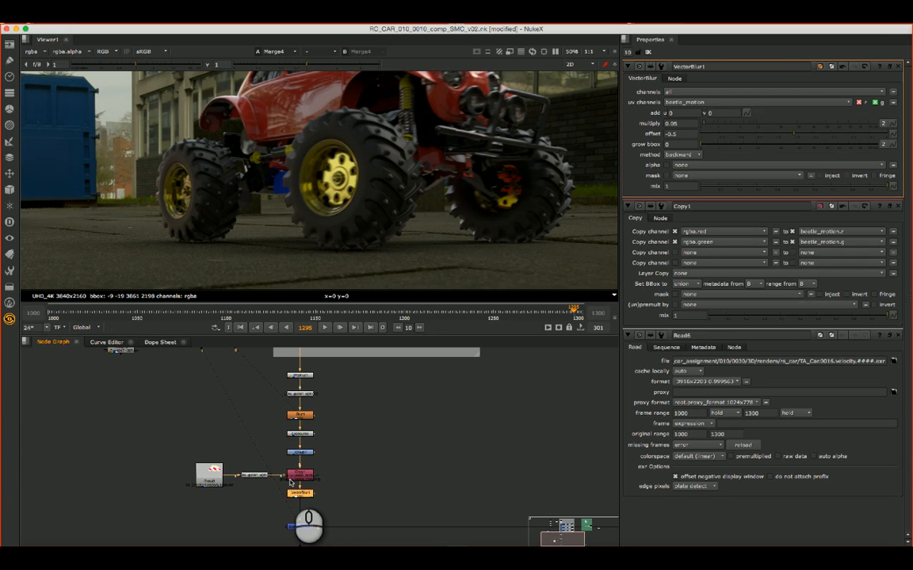
key("d")
key("d")
key("d")
left_click(393, 487)
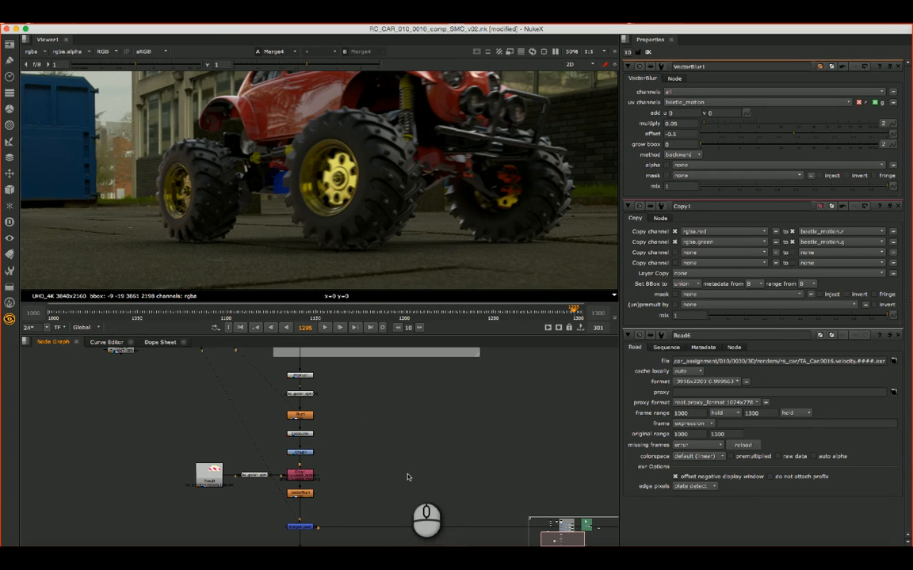
left_click(396, 212)
scroll(400, 206, "down", 3)
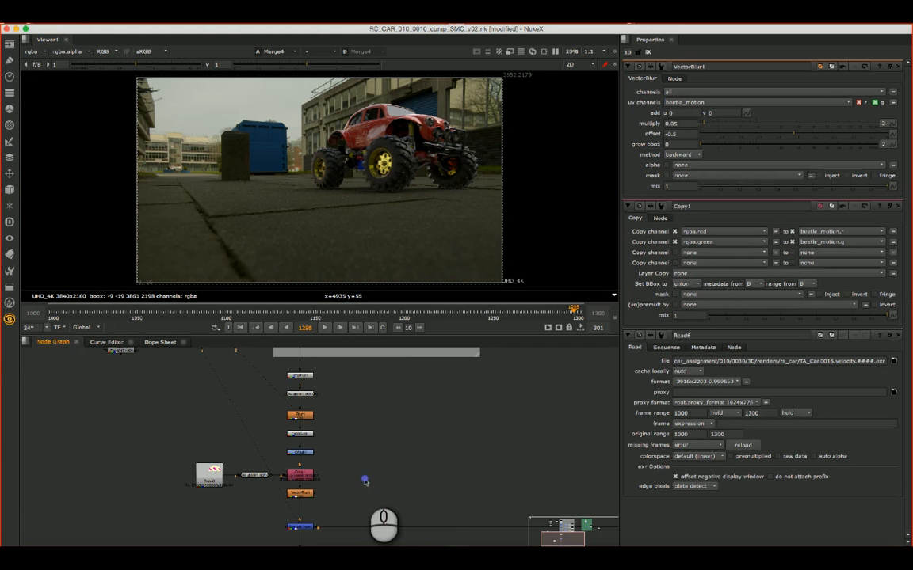
- Place the depth pass node Read7 directly beneath Read6 in the node graph
left_click_drag(571, 407, 316, 459, "alt")
left_click_drag(383, 425, 366, 460, "alt")
left_click_drag(512, 389, 71, 501)
left_click_drag(171, 496, 499, 407, "alt")
left_click_drag(389, 415, 232, 517)
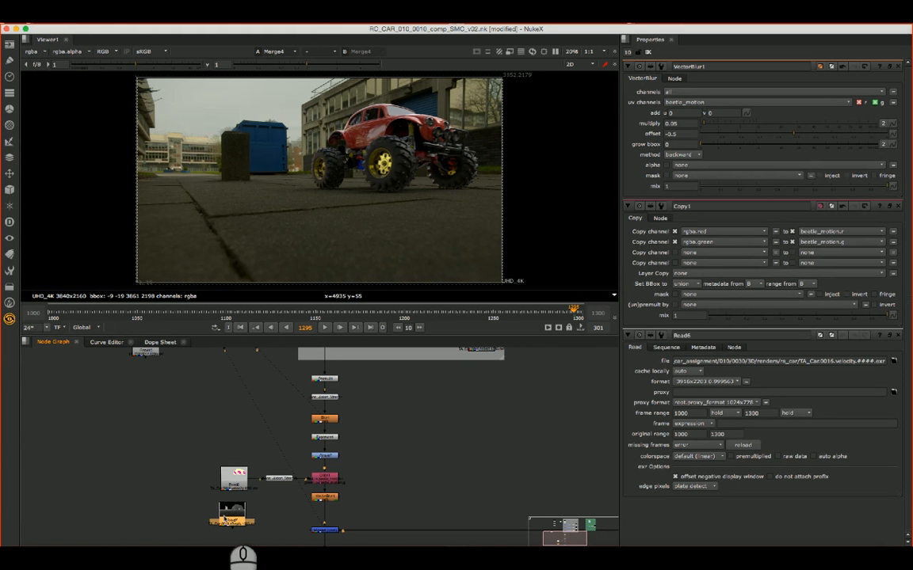
left_click(226, 519)
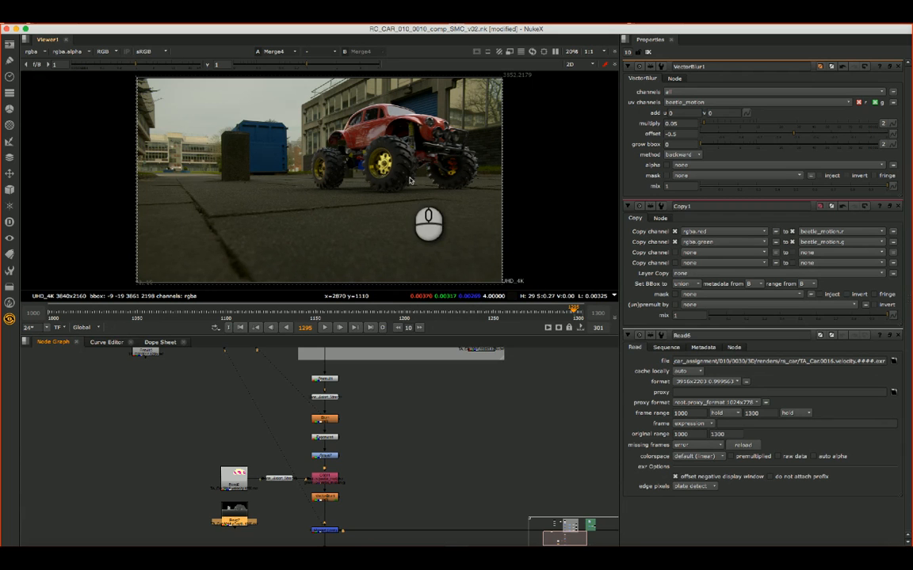
- Move Merge4 and the Write node further down and lower the plate pipe's dot to make room below VectorBlur1
left_click(448, 397)
left_click_drag(448, 451, 446, 423, "alt")
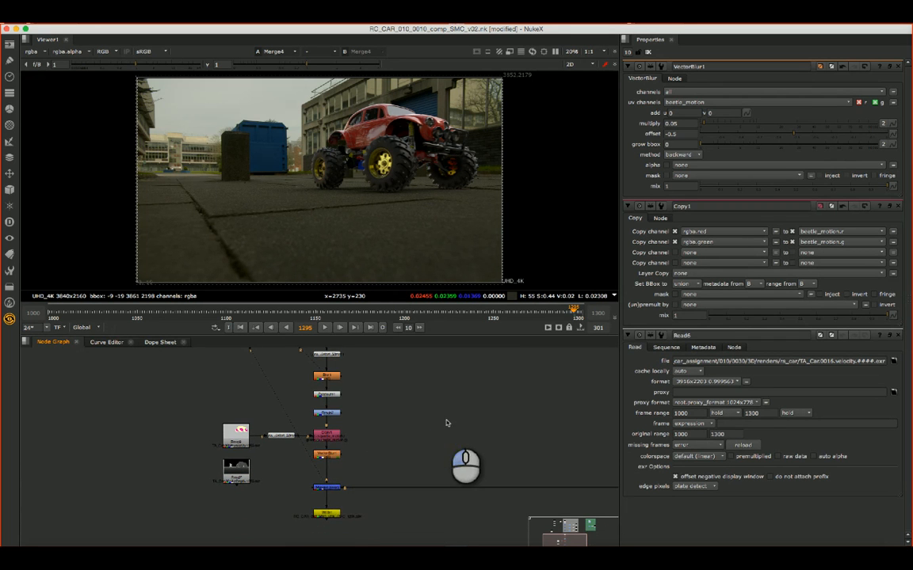
left_click(331, 515)
left_click(327, 488)
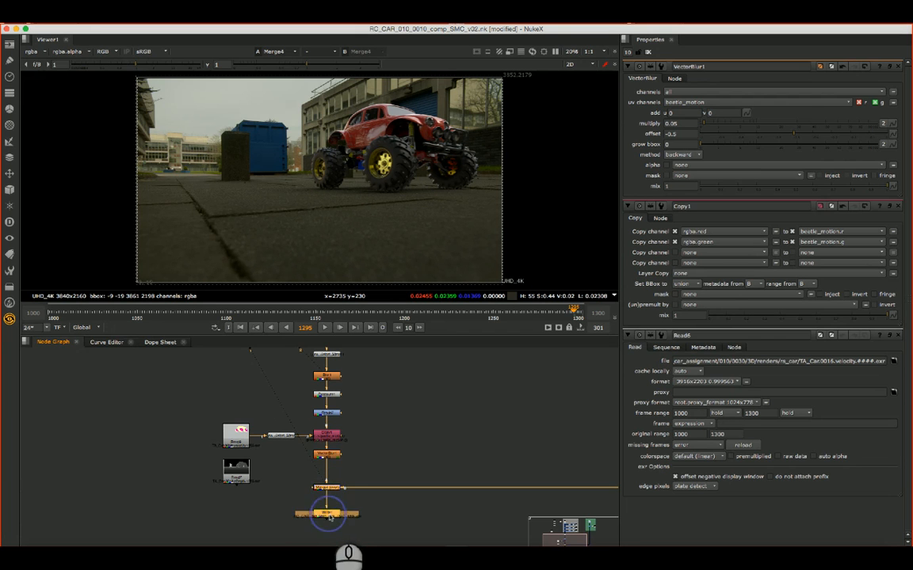
left_click_drag(328, 514, 325, 537, "alt")
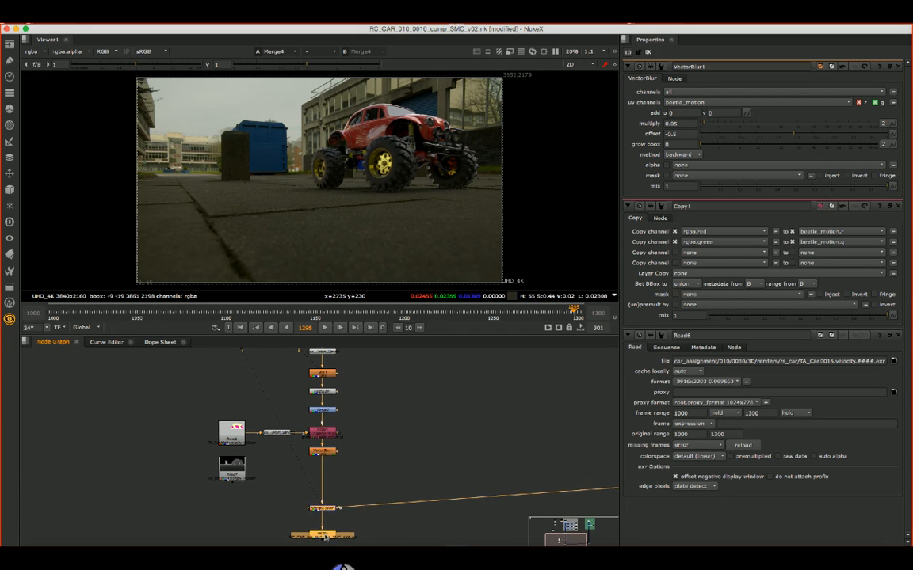
left_click(479, 447)
left_click_drag(492, 434, 370, 366, "alt")
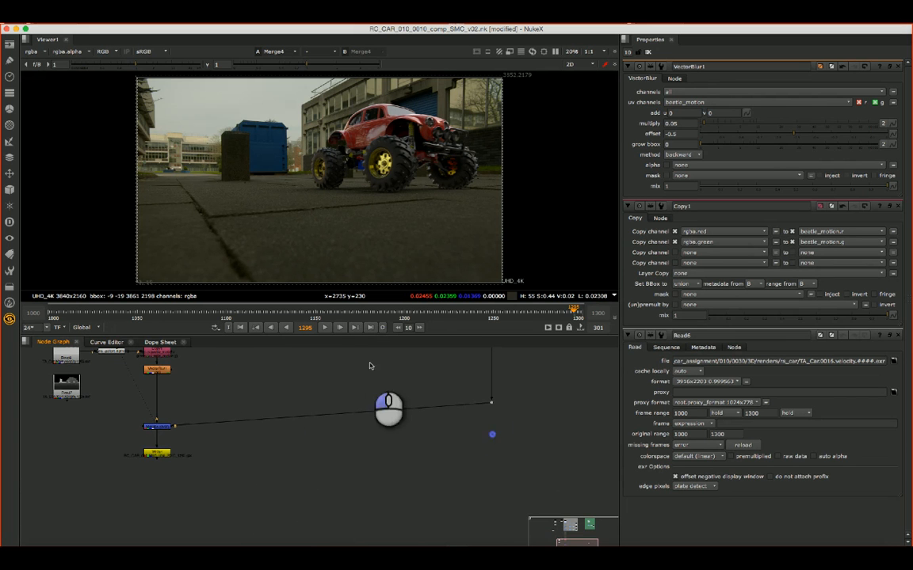
left_click_drag(491, 406, 491, 420)
left_click_drag(344, 393, 471, 429, "alt")
- View the Read7 depth pass and examine its red and blue channels
left_click(204, 423)
key("1")
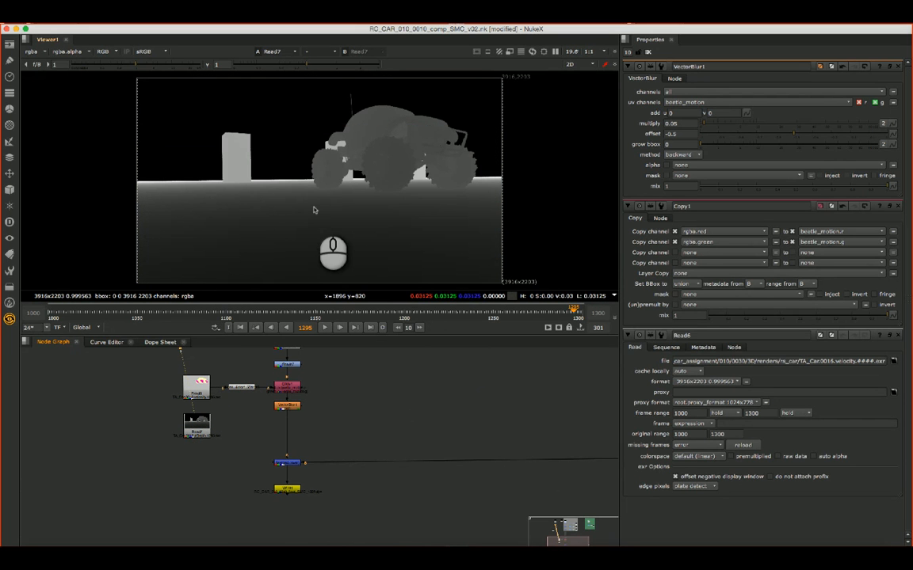
left_click(278, 203)
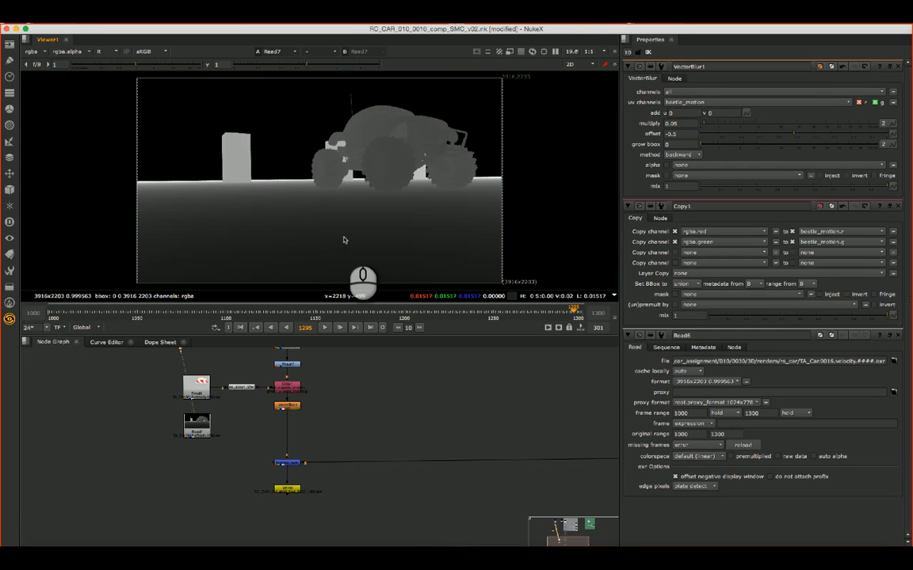
key("b")
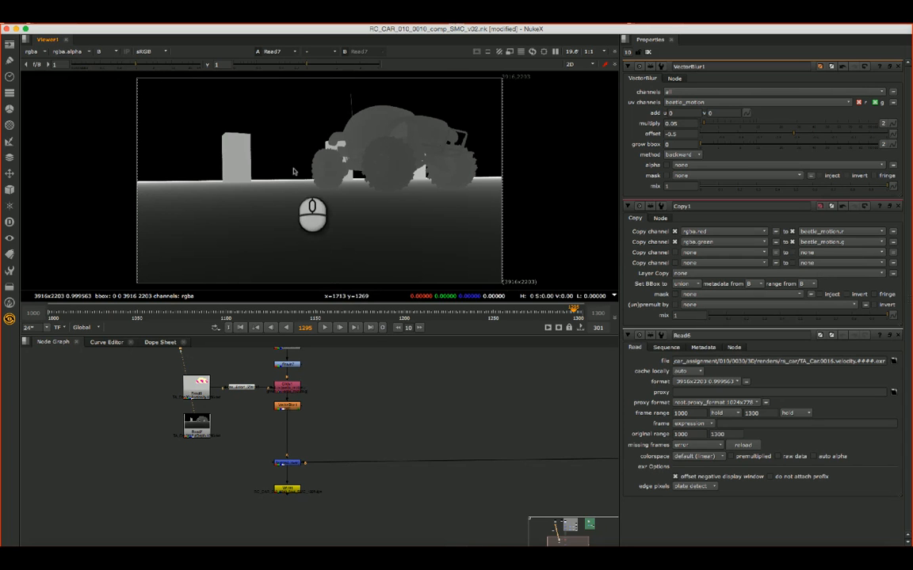
left_click(290, 200)
left_click(200, 424)
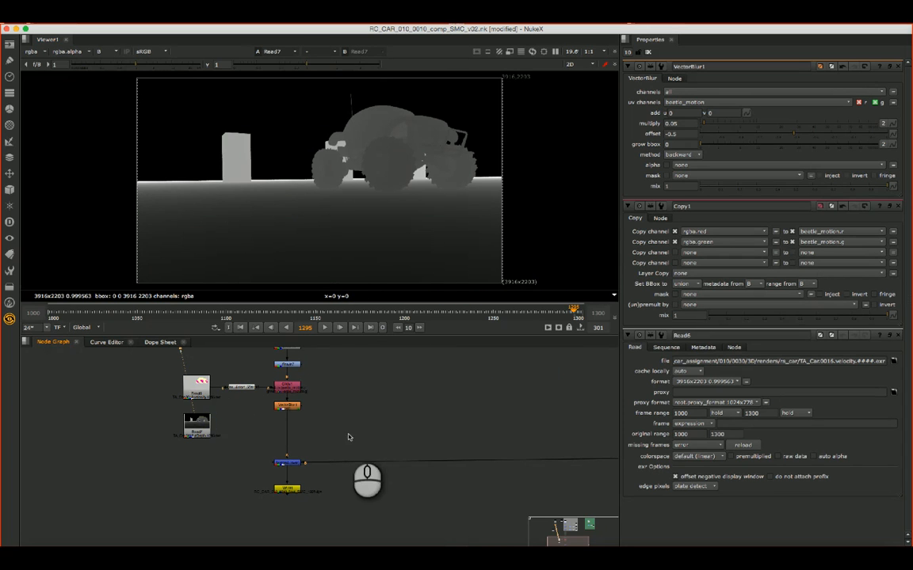
left_click(354, 434)
left_click(200, 424)
left_click(237, 431)
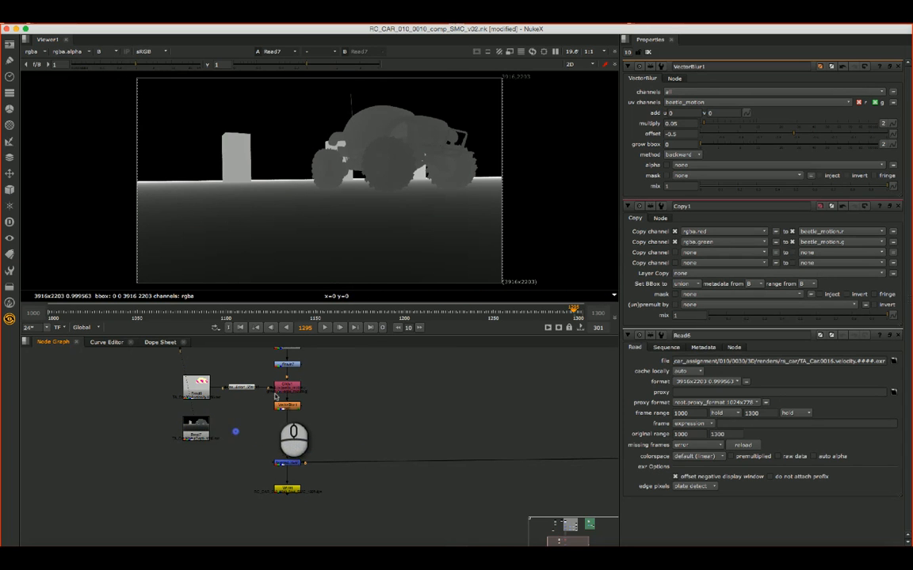
- Duplicate Copy1 and insert the duplicate into the chain between VectorBlur1 and Merge4
left_click(279, 388)
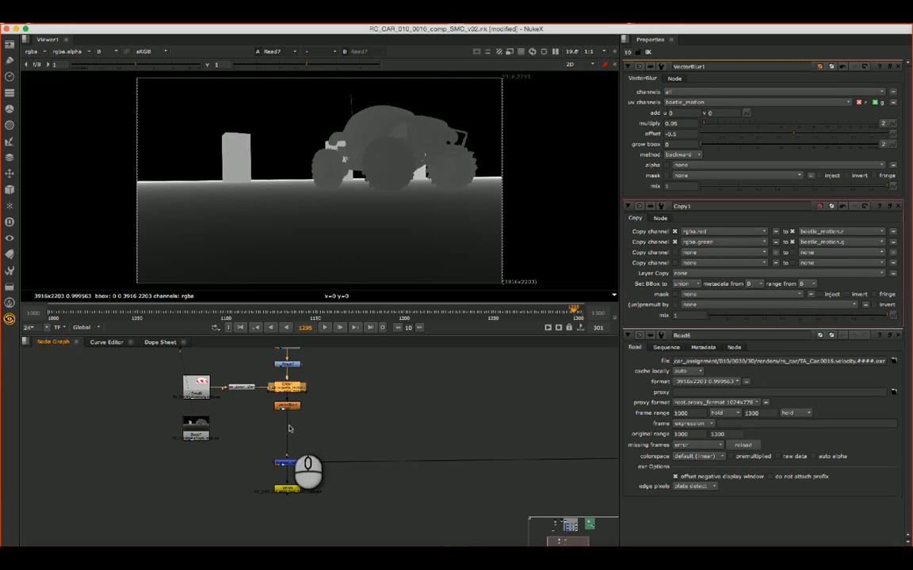
left_click(325, 416)
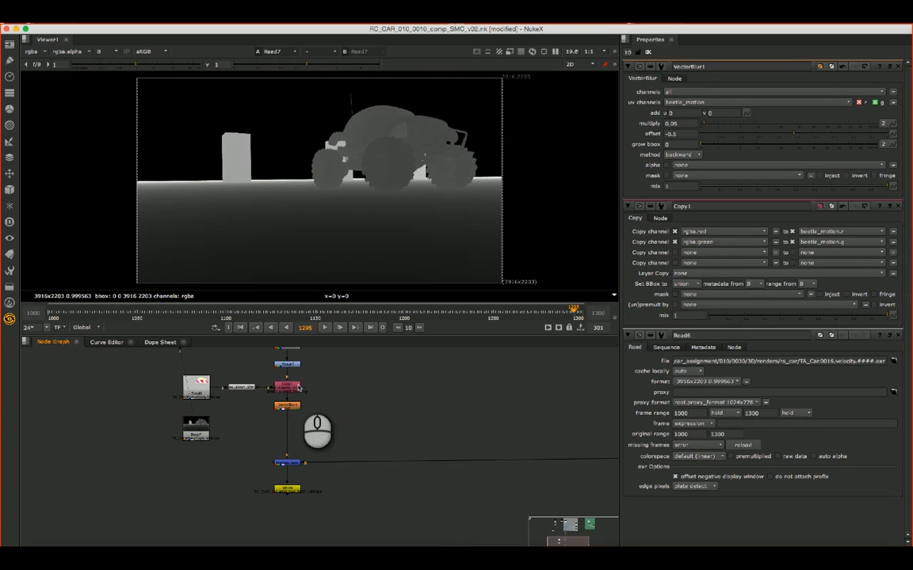
left_click(298, 387)
key("super+c")
left_click(333, 415)
key("super+v")
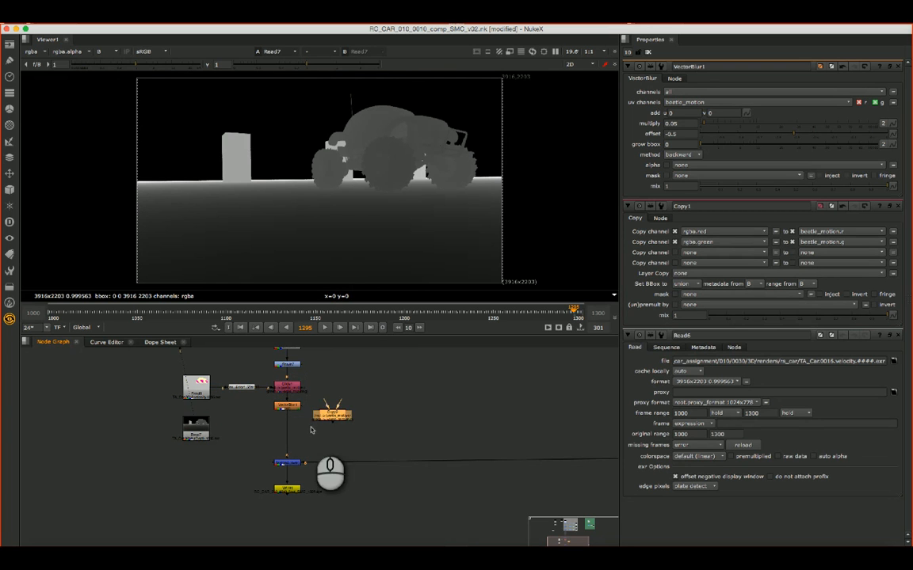
left_click_drag(343, 413, 294, 428)
- Duplicate the node between Read6 and Copy1 and connect the duplicate between Read7 and Copy2
left_click(198, 432)
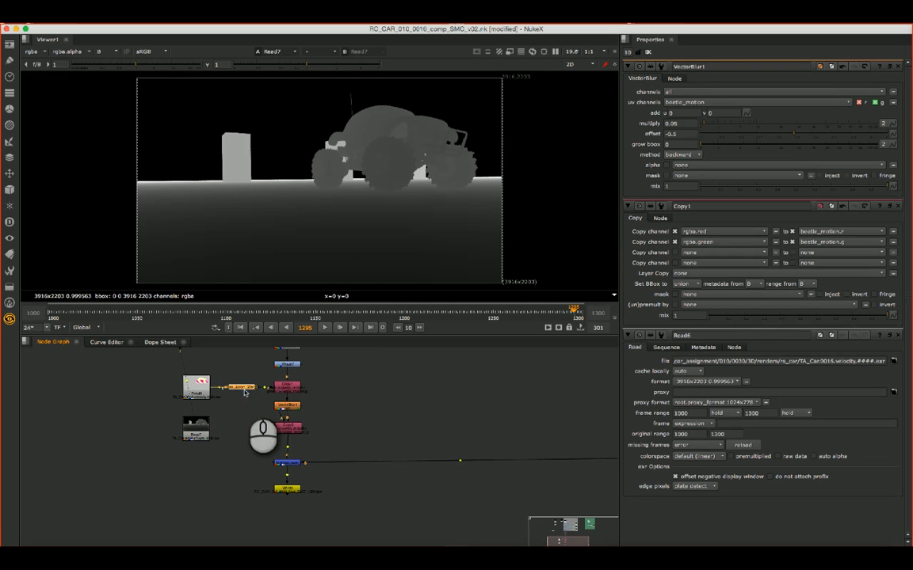
left_click(244, 418)
key("super+v")
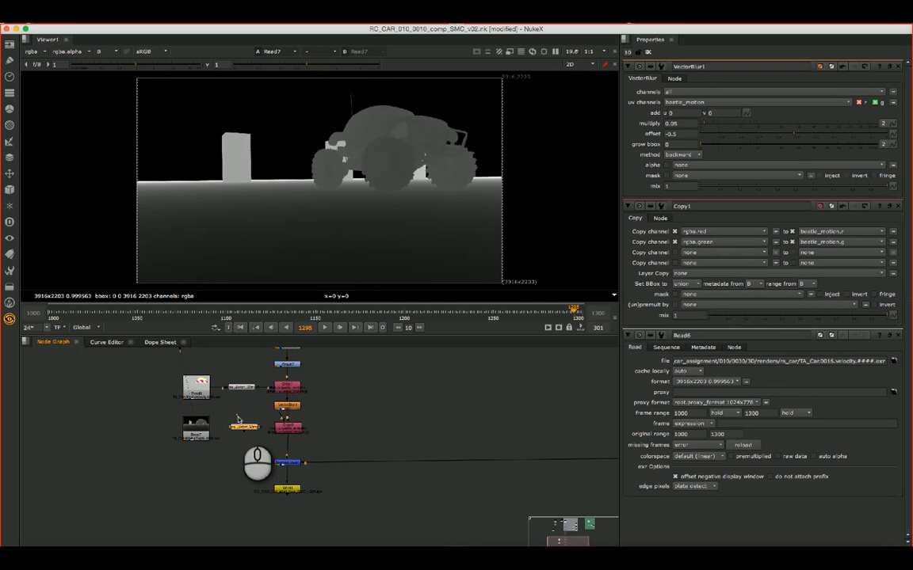
left_click(240, 432)
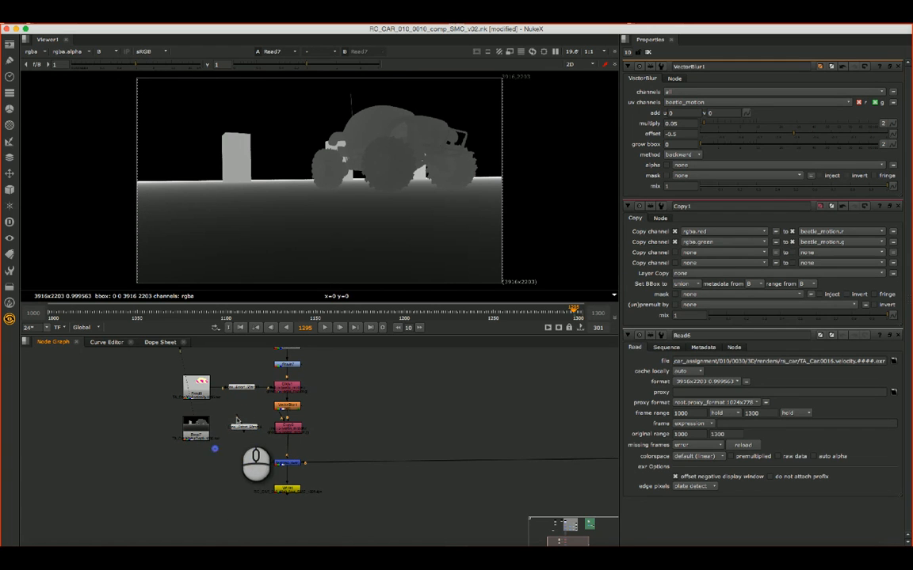
left_click(244, 433)
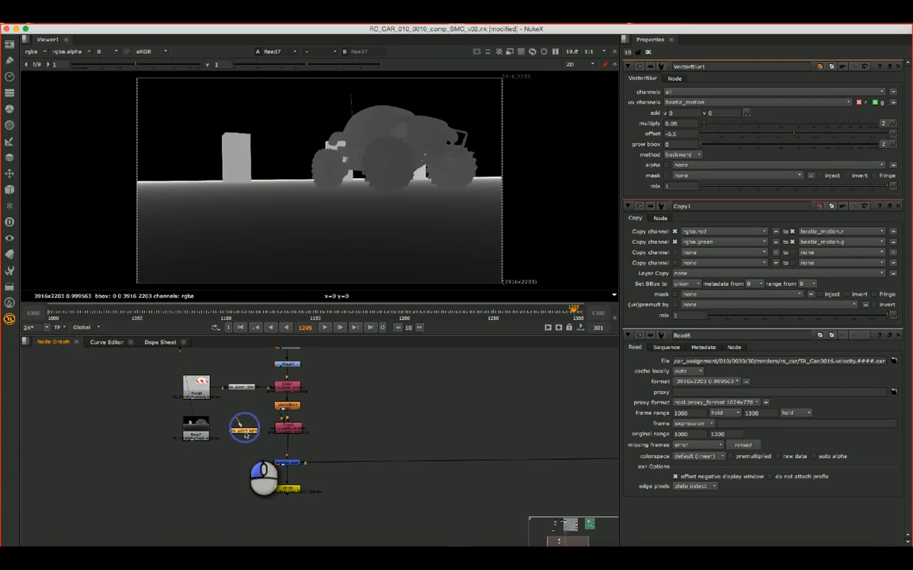
left_click_drag(243, 428, 241, 433)
left_click(232, 433)
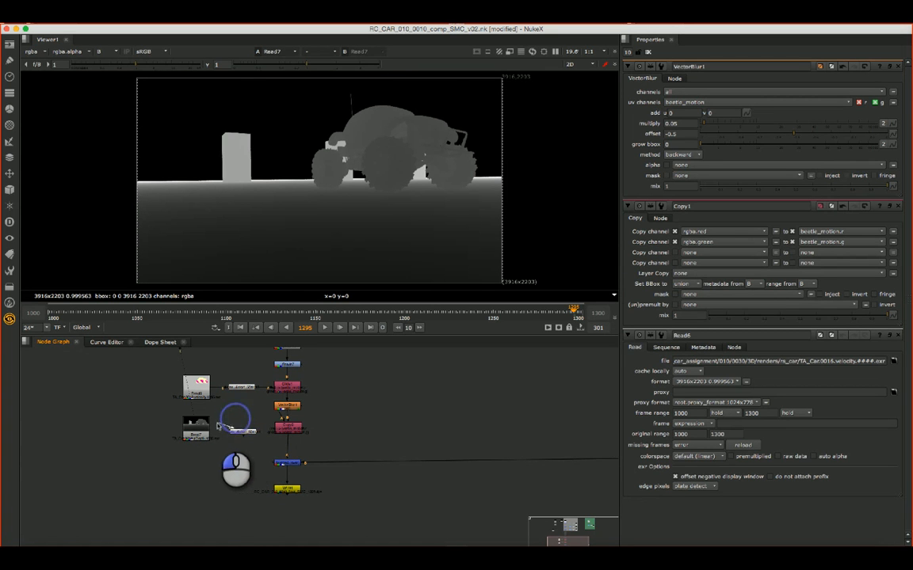
left_click_drag(253, 433, 251, 429)
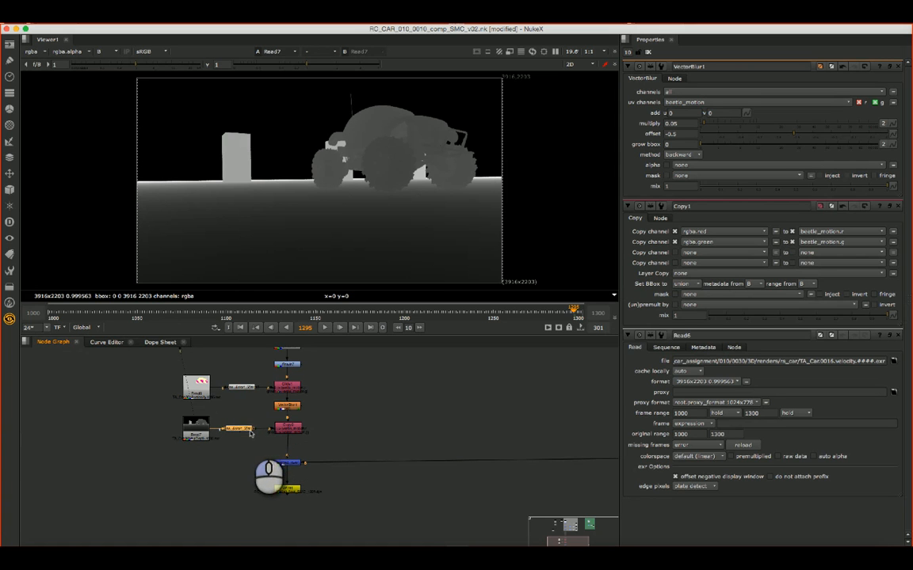
- Open Copy2's properties, limit the open property panels to 1, and set the source of its second channel copy to none
left_click(290, 430)
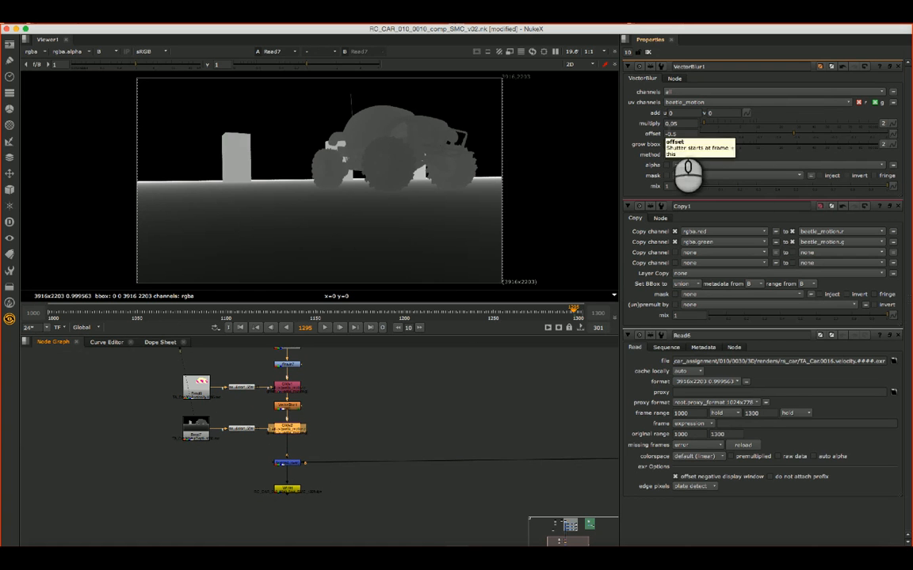
double_click(295, 426)
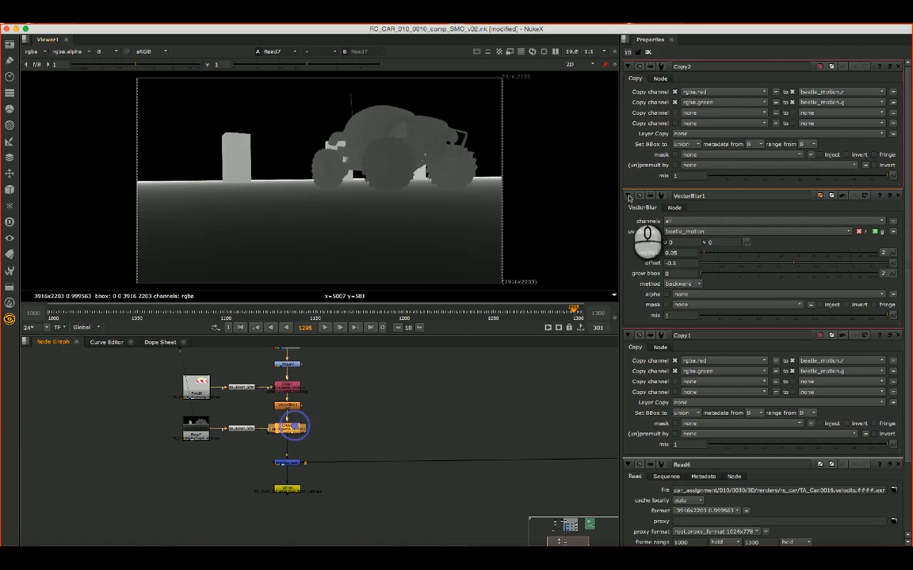
double_click(628, 53)
type("1")
key("Return")
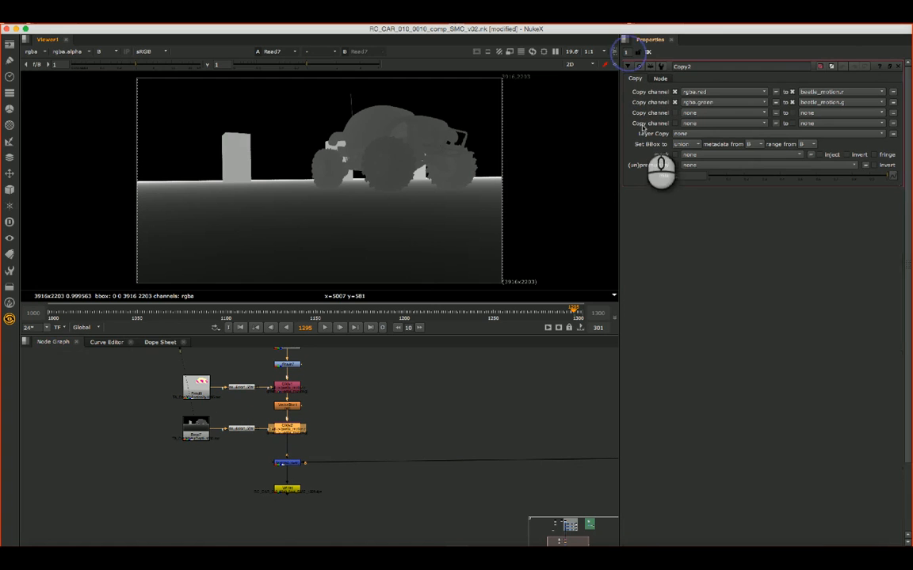
left_click(710, 103)
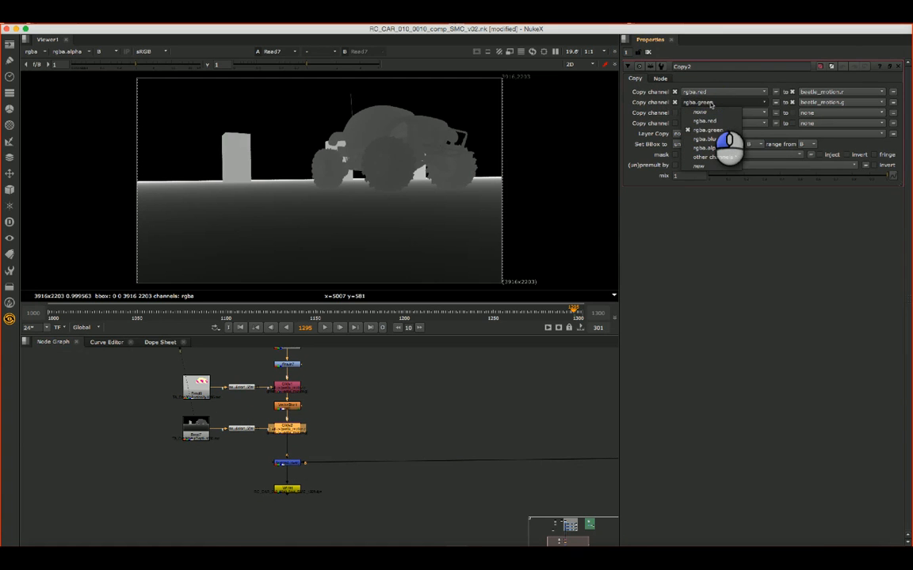
left_click(702, 113)
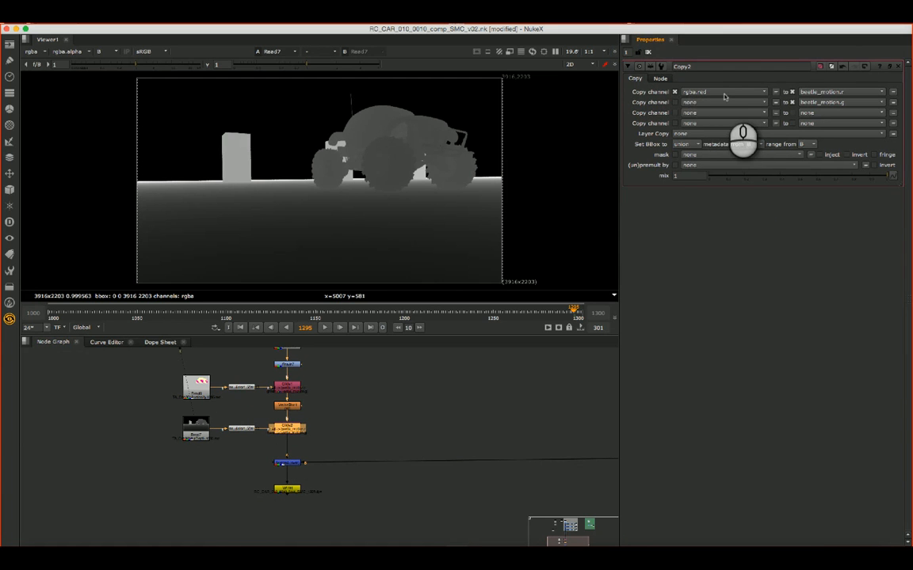
- Compare the individual colour channels of the Read7 depth pass and return the viewer to RGB
left_click(99, 52)
left_click(104, 70)
left_click(104, 52)
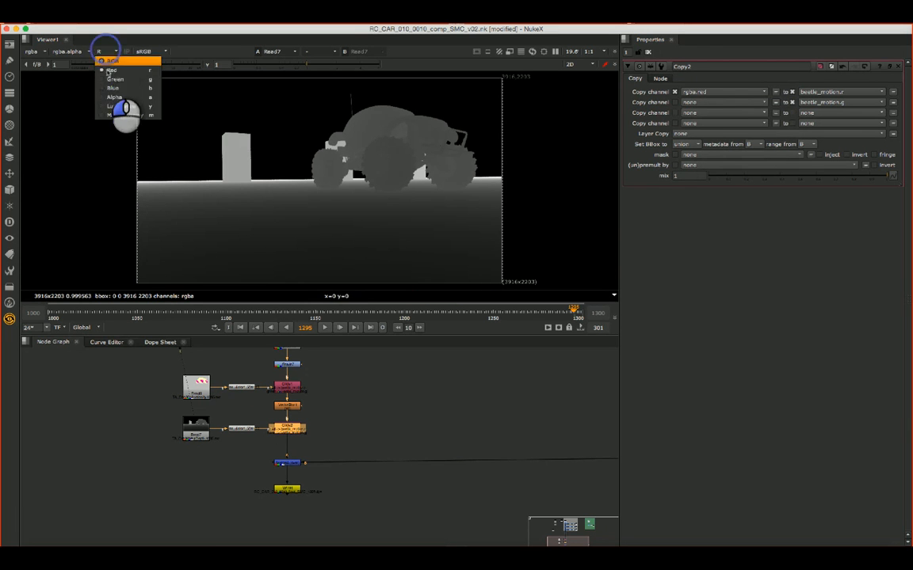
left_click(107, 79)
left_click(102, 52)
left_click(104, 60)
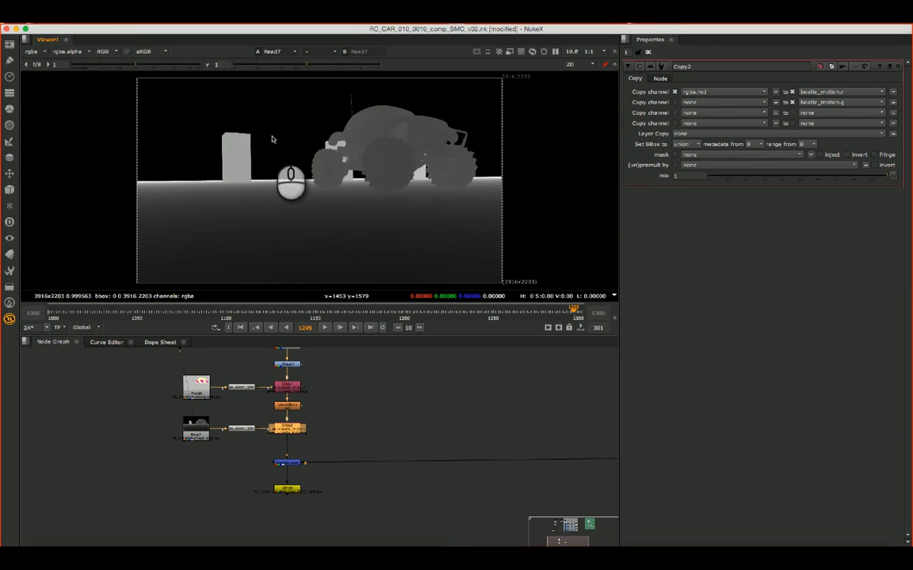
- Disable Copy2's beetle_motion.g target and send rgba.red to depth.Z instead of beetle_motion.r
left_click(291, 432)
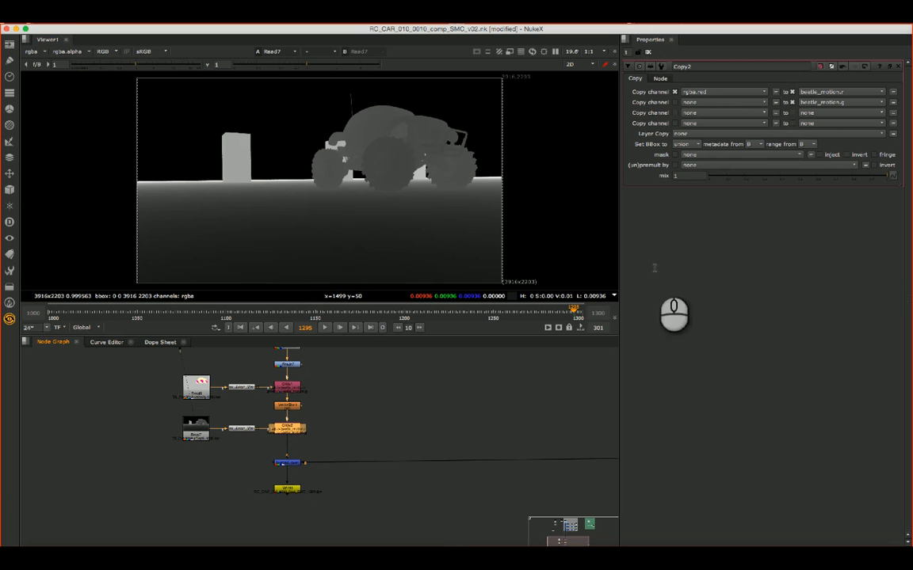
left_click(791, 102)
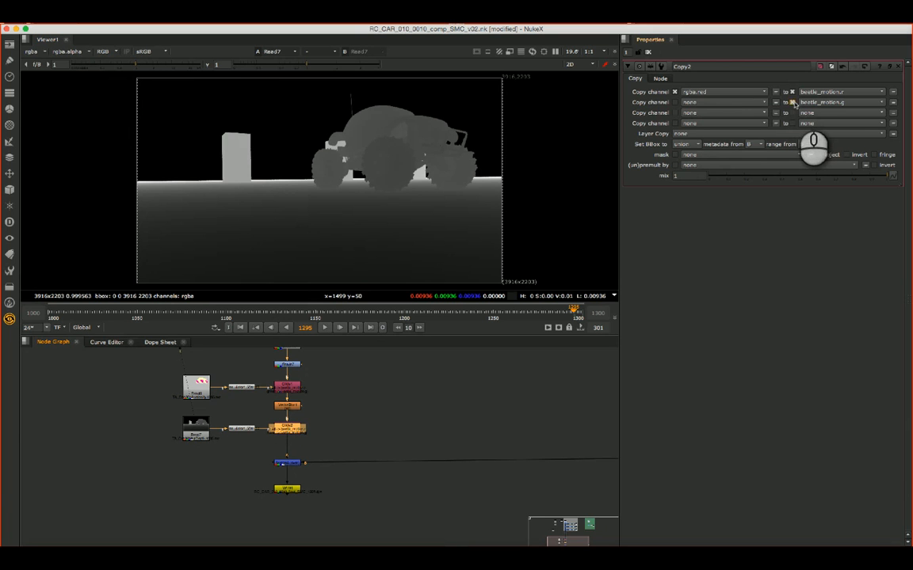
left_click(828, 93)
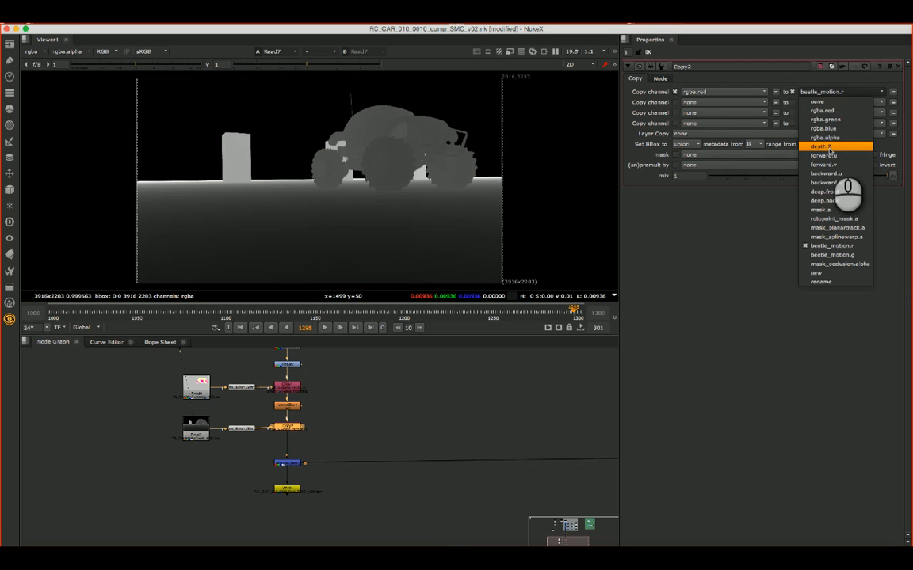
left_click(824, 147)
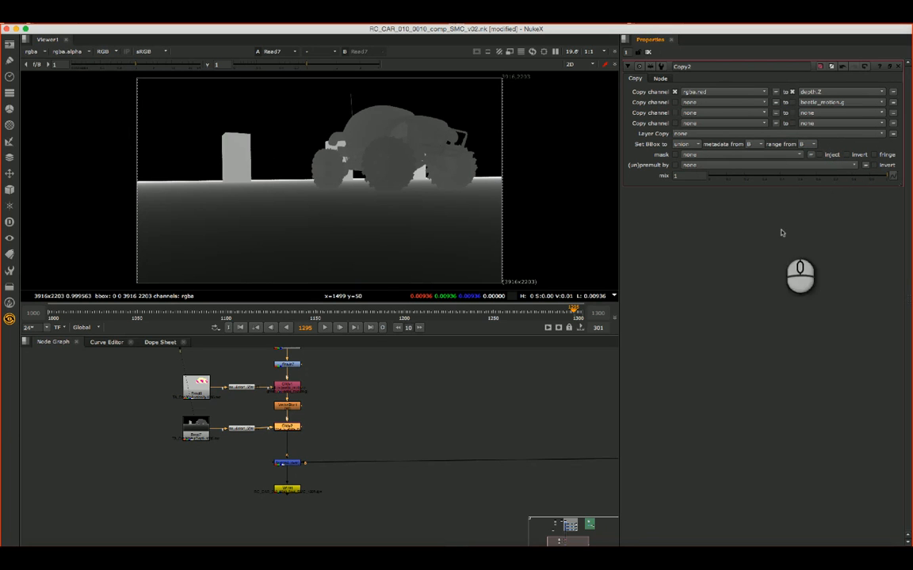
- View the output of Copy2, inspect its depth layer, and return the viewer to rgba
left_click(489, 426)
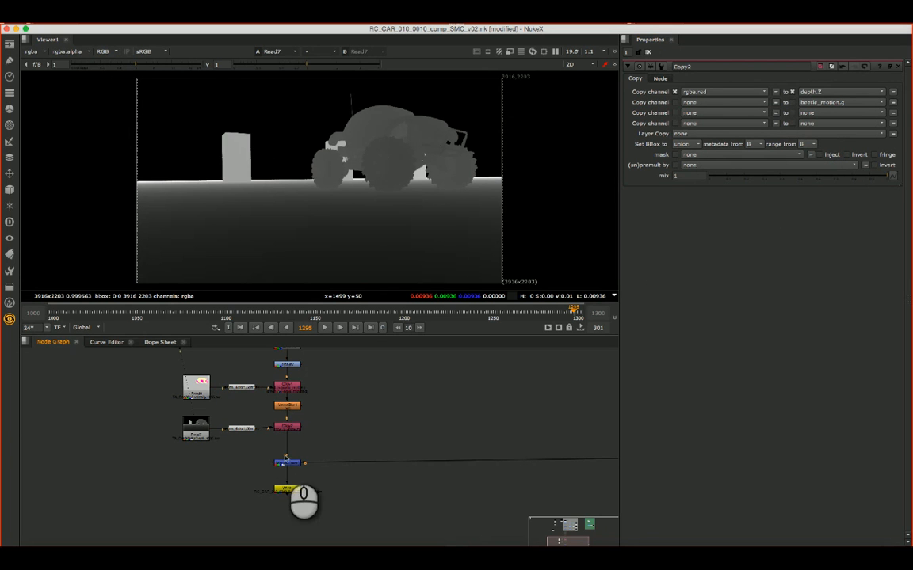
left_click(288, 428)
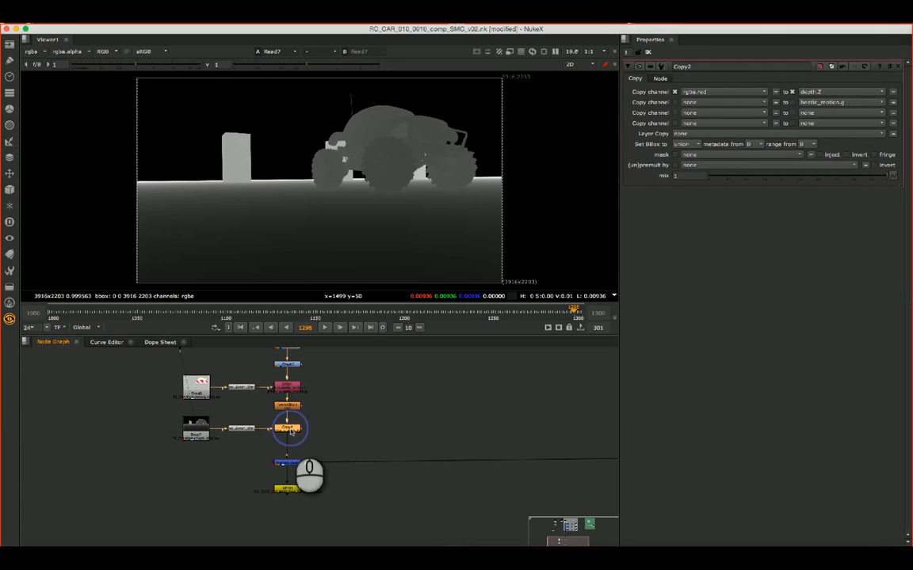
key("1")
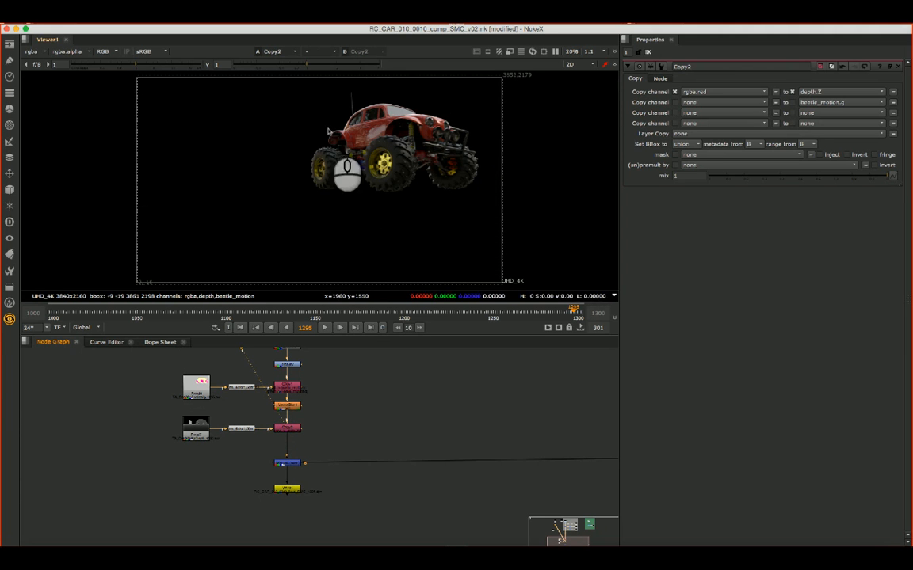
left_click(31, 51)
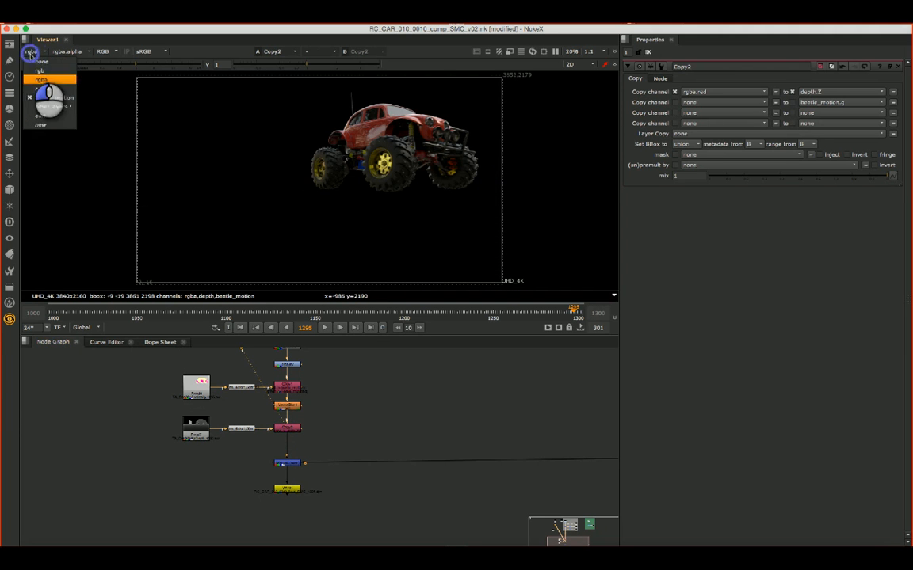
left_click(40, 93)
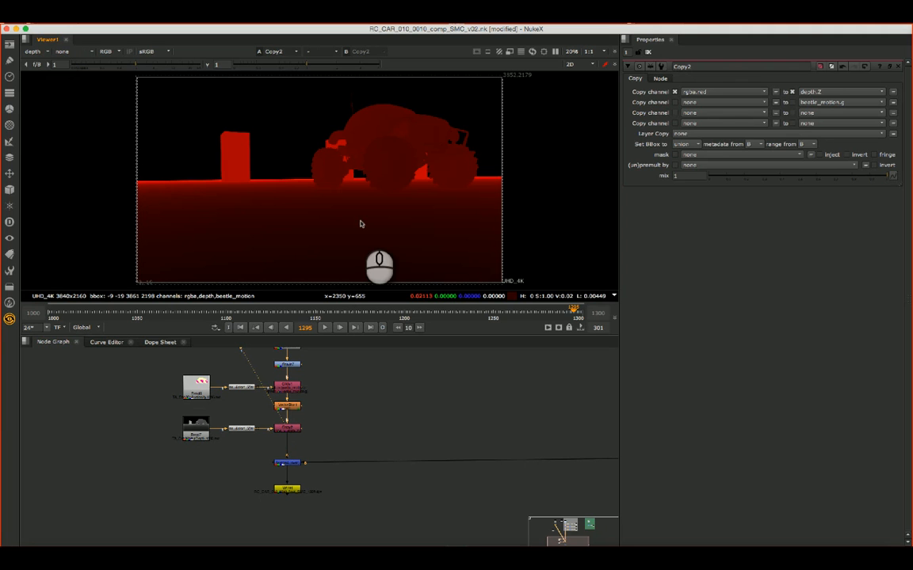
left_click(36, 52)
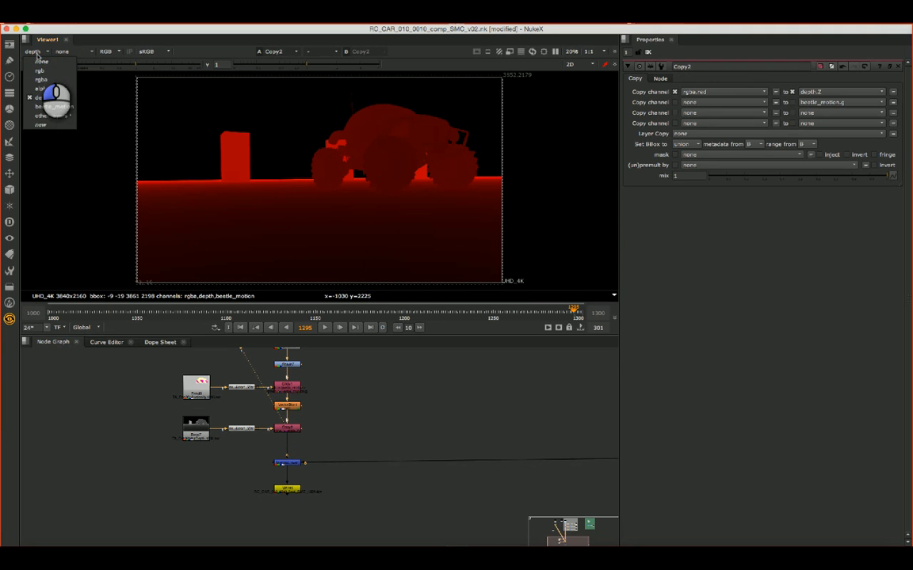
left_click(40, 79)
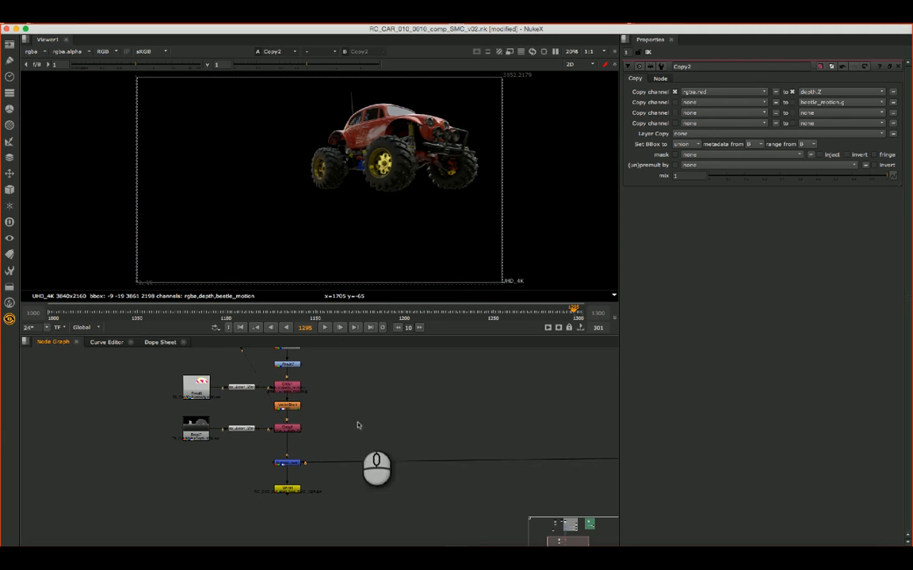
- Add a ZDefocus node and insert it into the chain between Copy2 and Merge4, aligned below Copy2
left_click(239, 482)
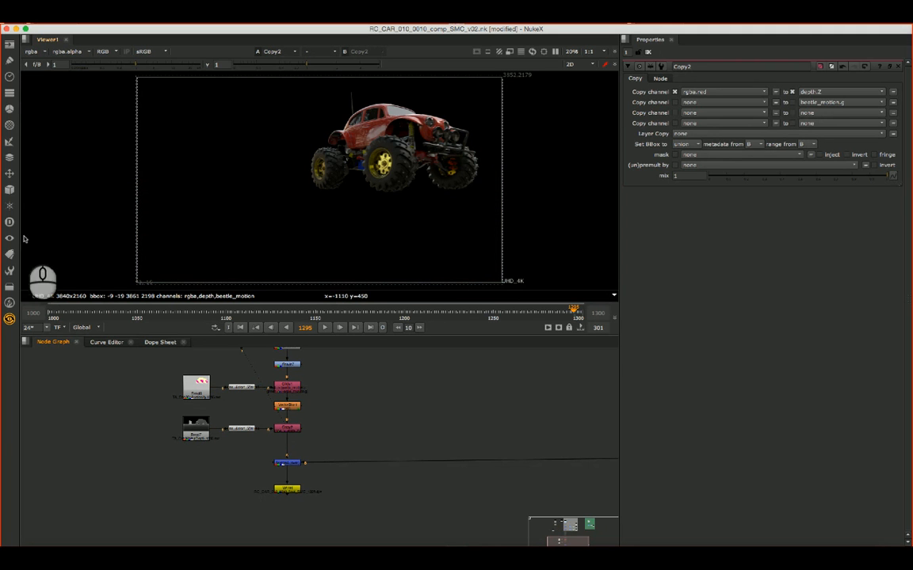
left_click(9, 191)
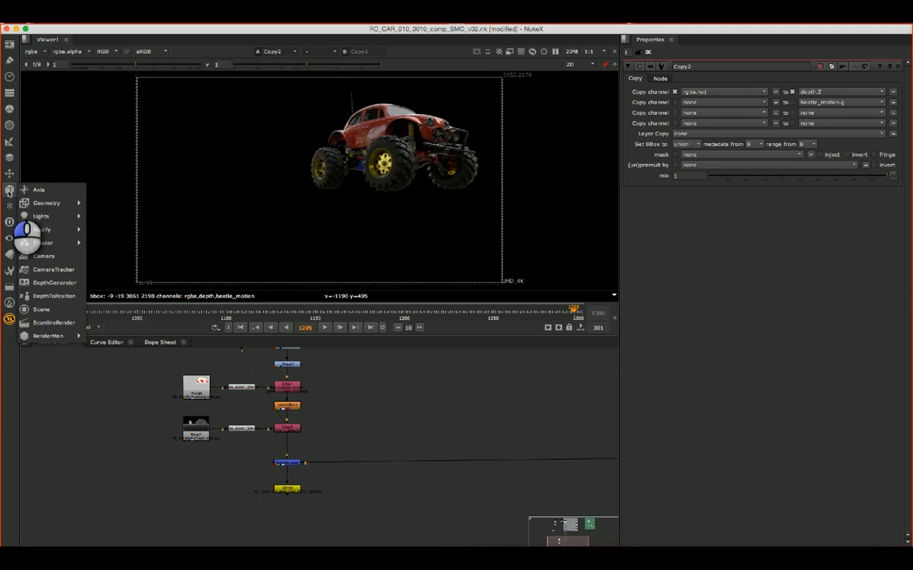
left_click(9, 125)
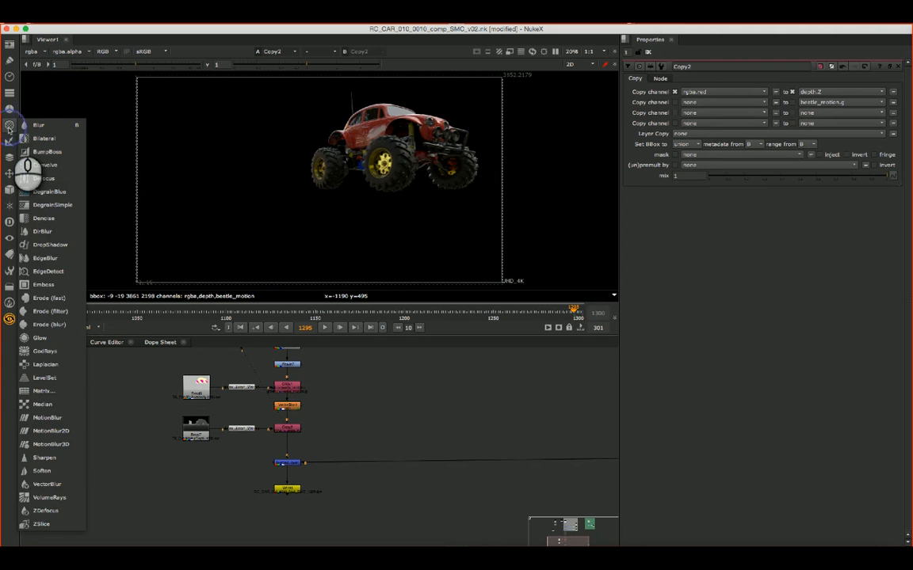
left_click(46, 512)
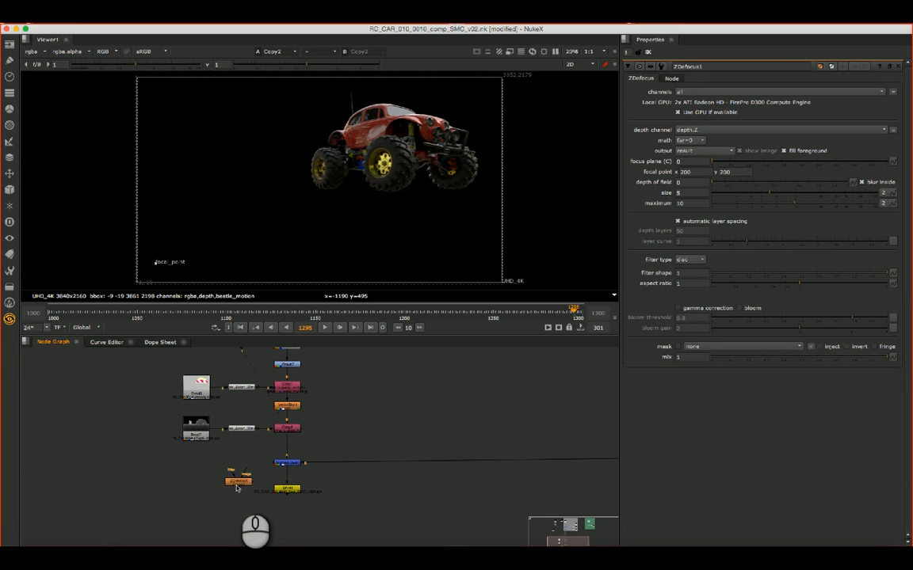
mouse_move(238, 485)
left_mouse_down()
mouse_move(369, 426)
mouse_move(268, 451)
mouse_move(288, 451)
left_mouse_up()
left_click(422, 442)
left_click(350, 446)
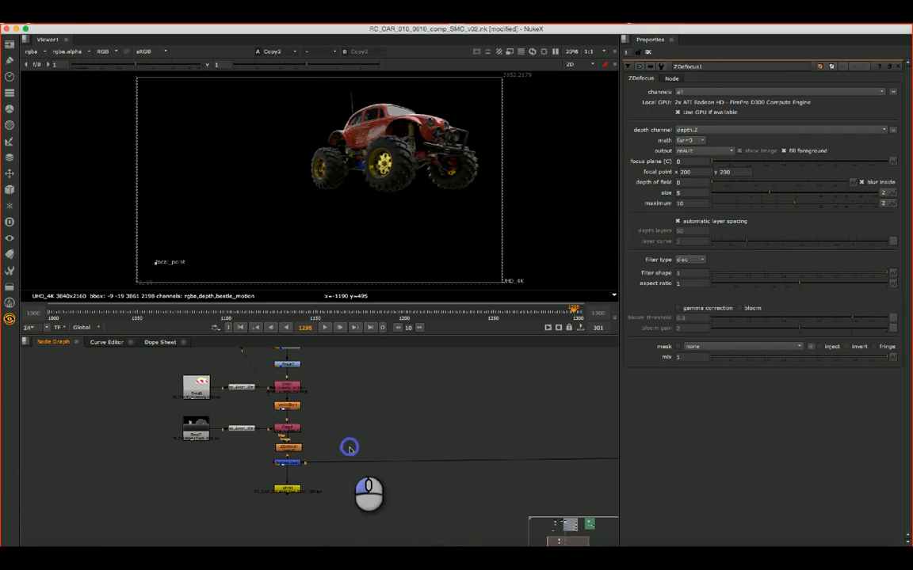
left_click(289, 450)
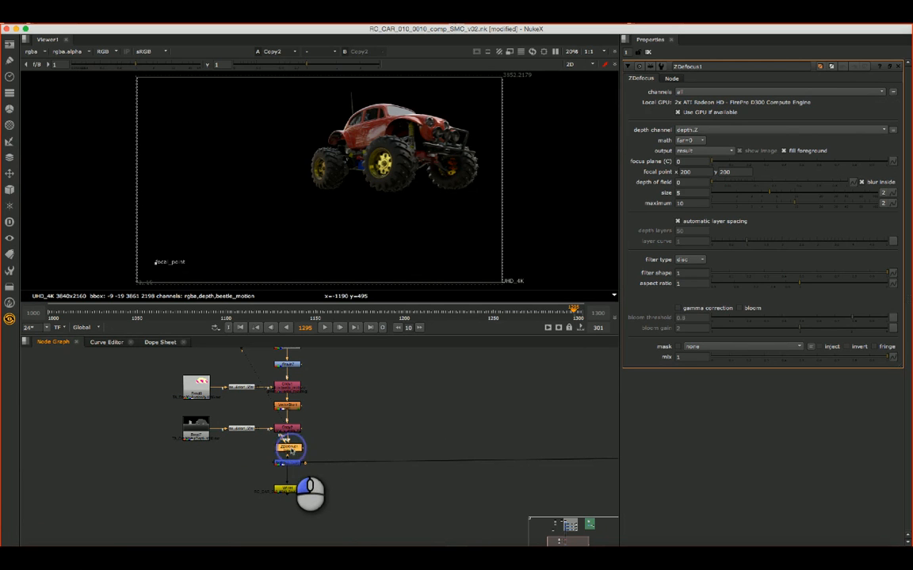
left_click_drag(292, 451, 296, 447)
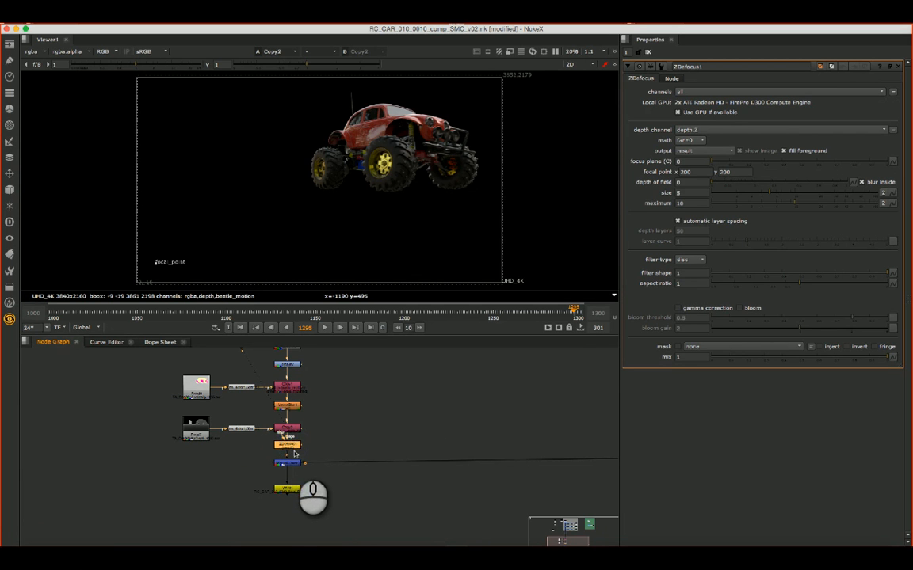
- View ZDefocus1 and place its focal point on the car's hood at about x 3015, y 1740
scroll(289, 448, "up", 5)
left_click(282, 438)
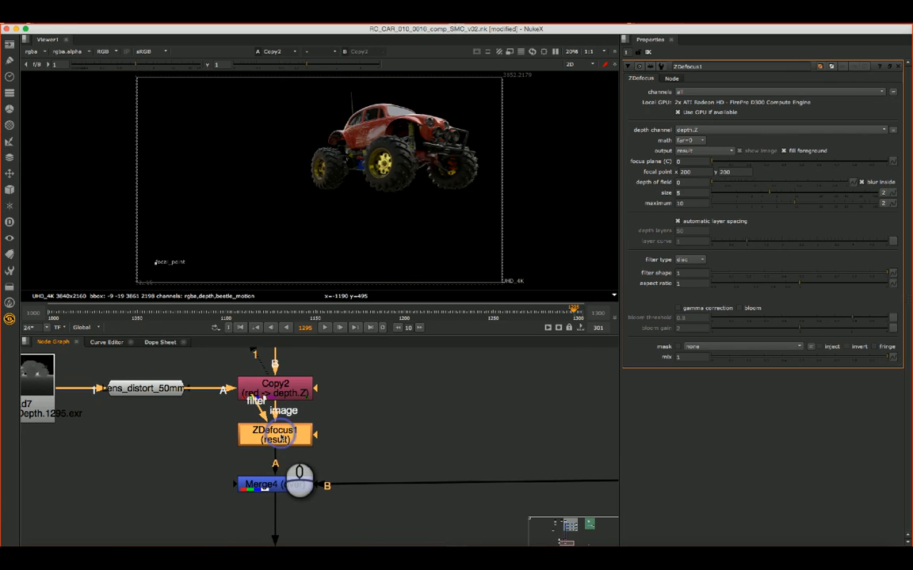
left_click(282, 438)
key("1")
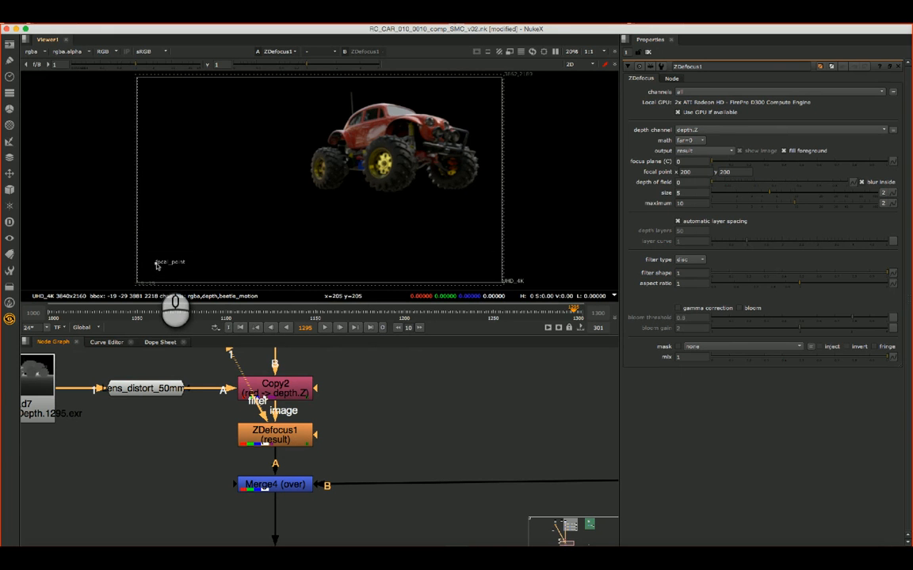
left_click_drag(156, 263, 425, 119)
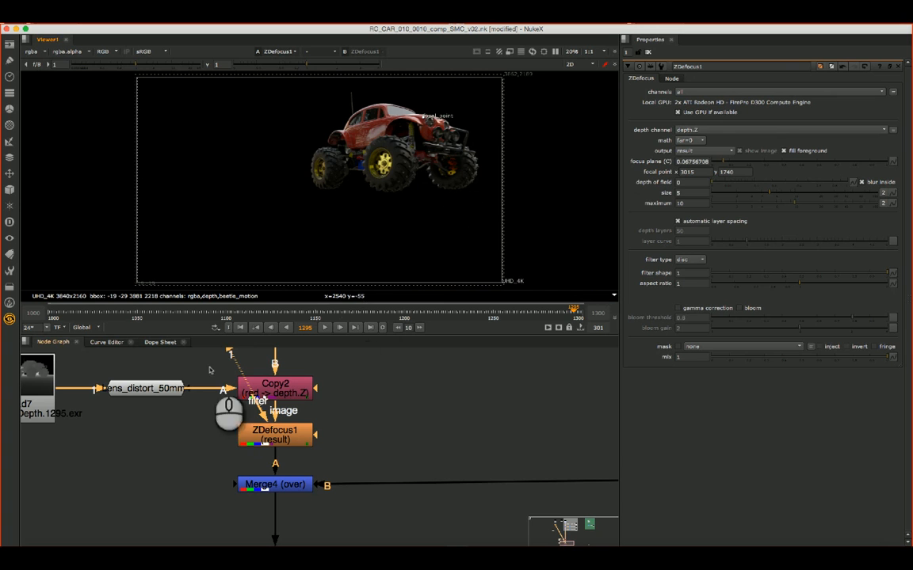
- View the Read7 depth pass for reference and set ZDefocus1's depth math to far=1
left_click(61, 410)
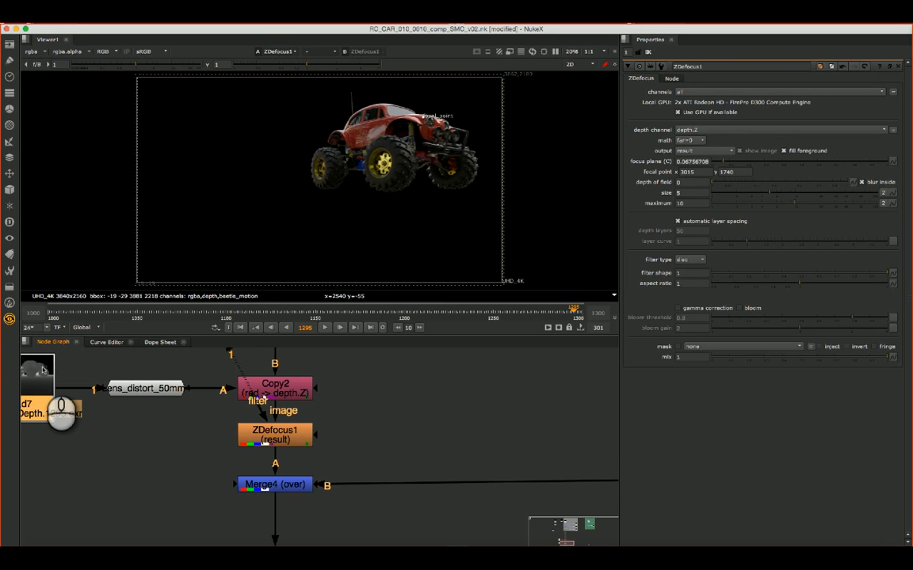
key("1")
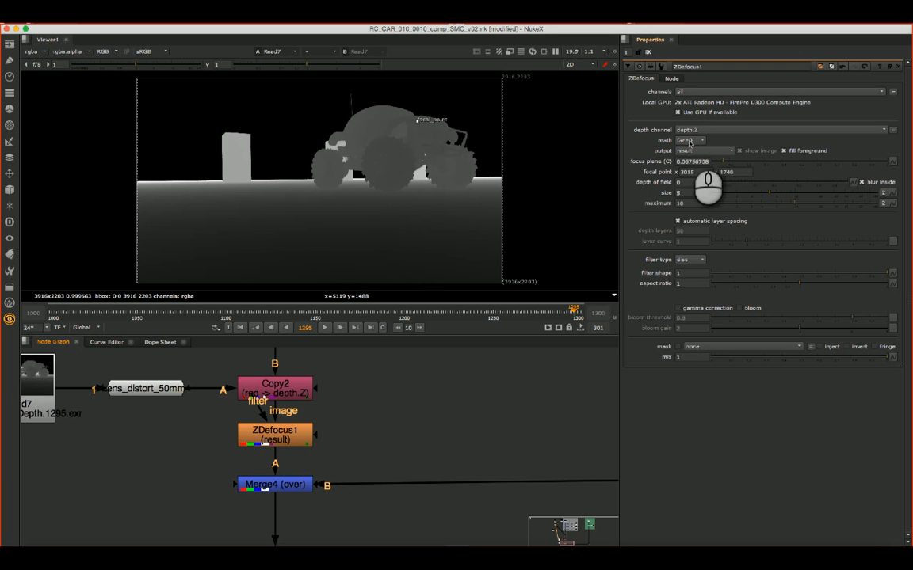
mouse_move(690, 143)
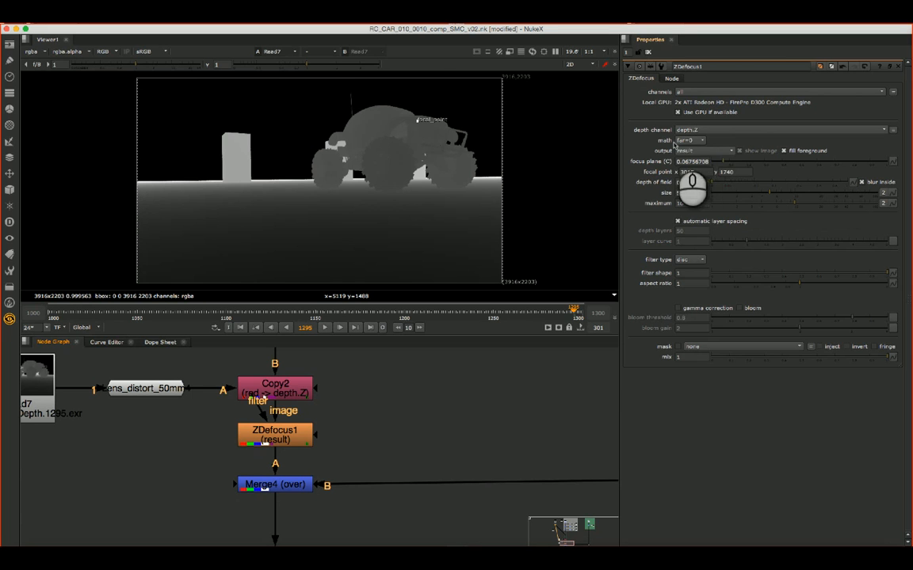
left_click(687, 141)
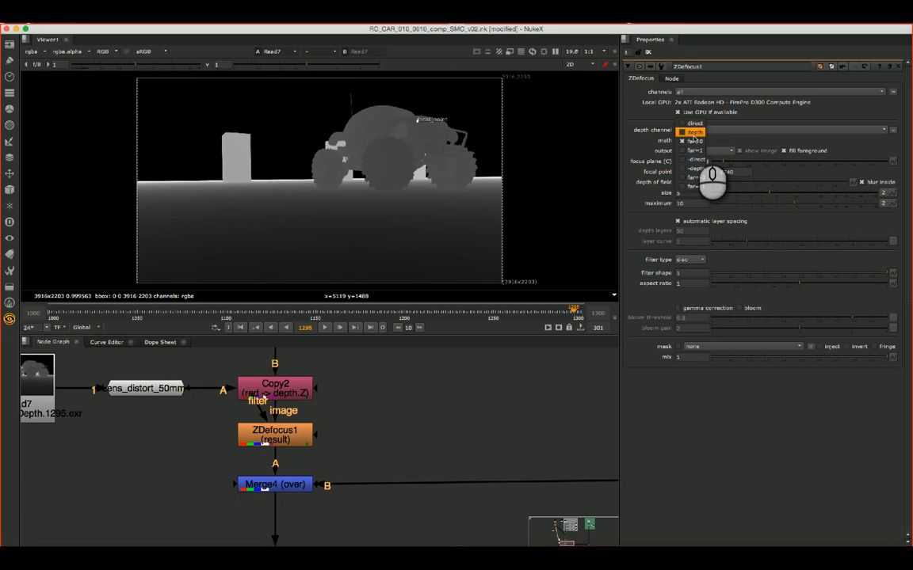
left_click(692, 133)
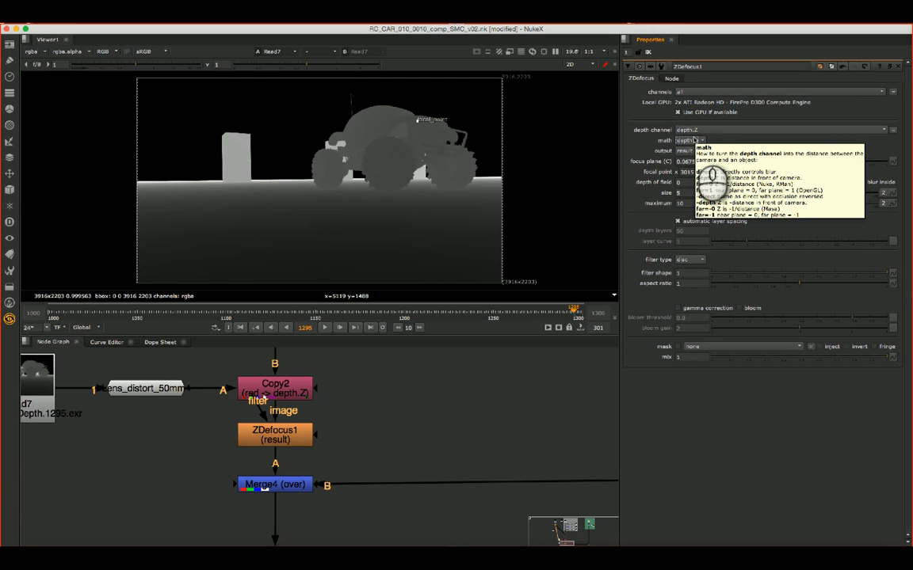
left_click(694, 140)
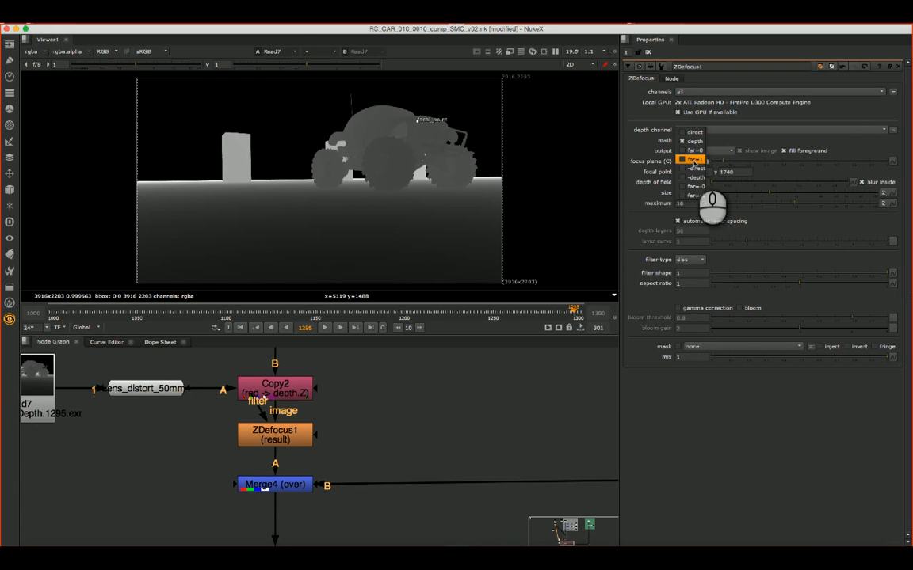
left_click(694, 161)
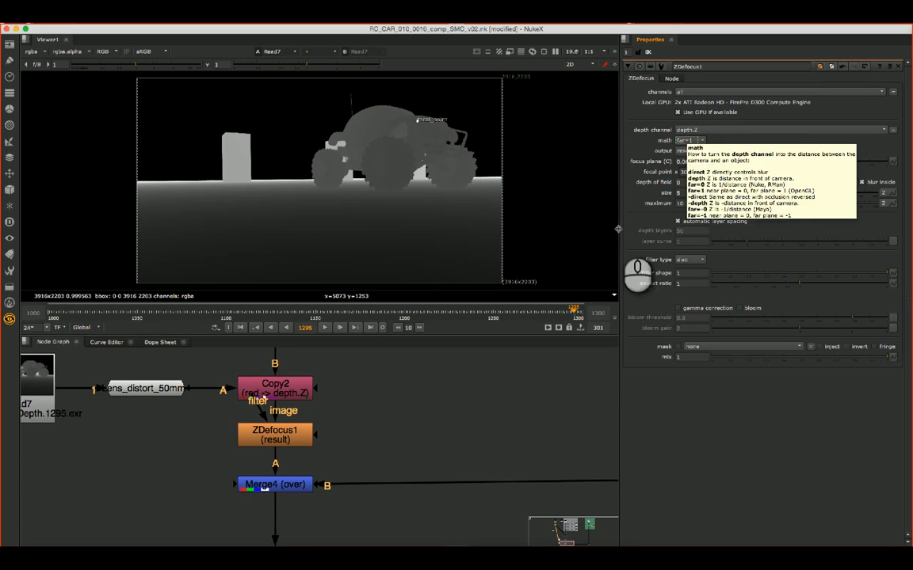
- View ZDefocus1 and move its focal point down between the car's wheels, at about x 2805, y 1355
left_click(289, 438)
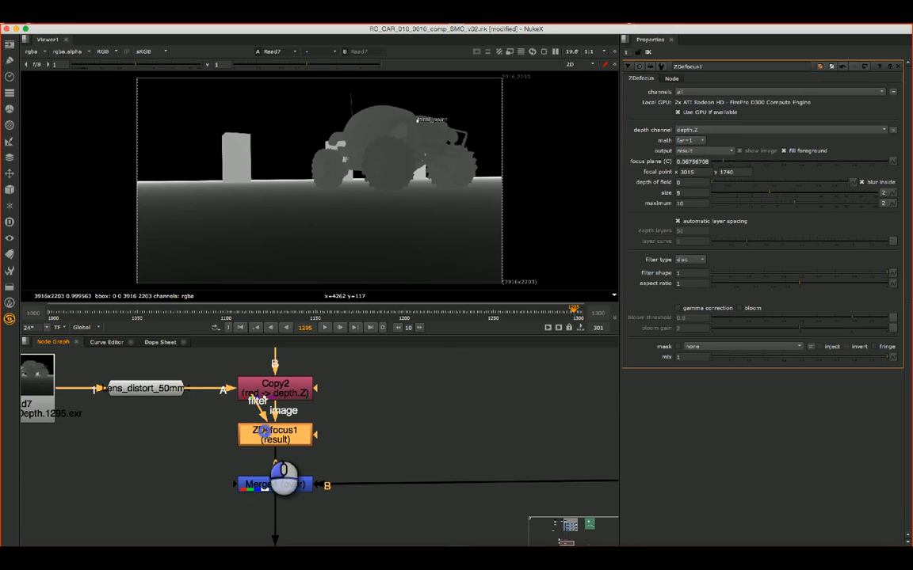
key("1")
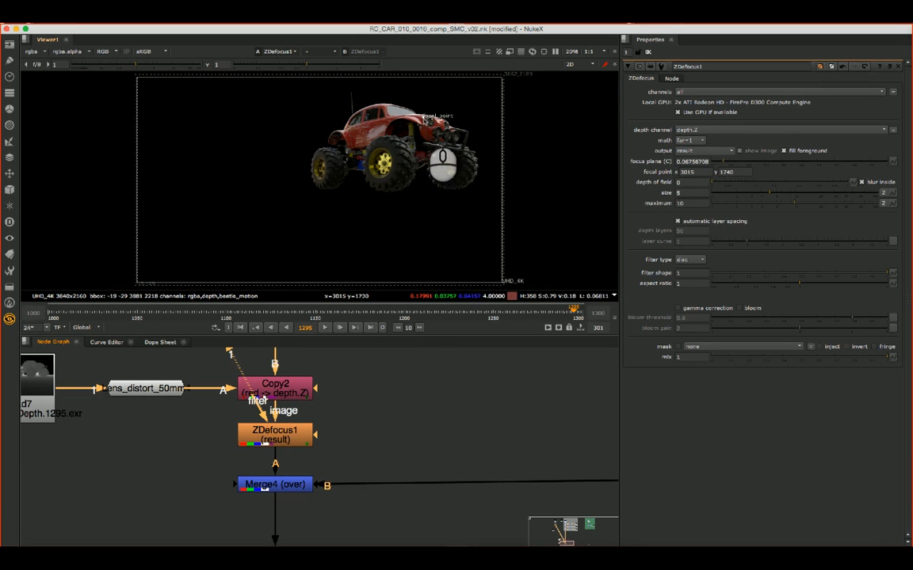
left_click_drag(424, 118, 400, 161)
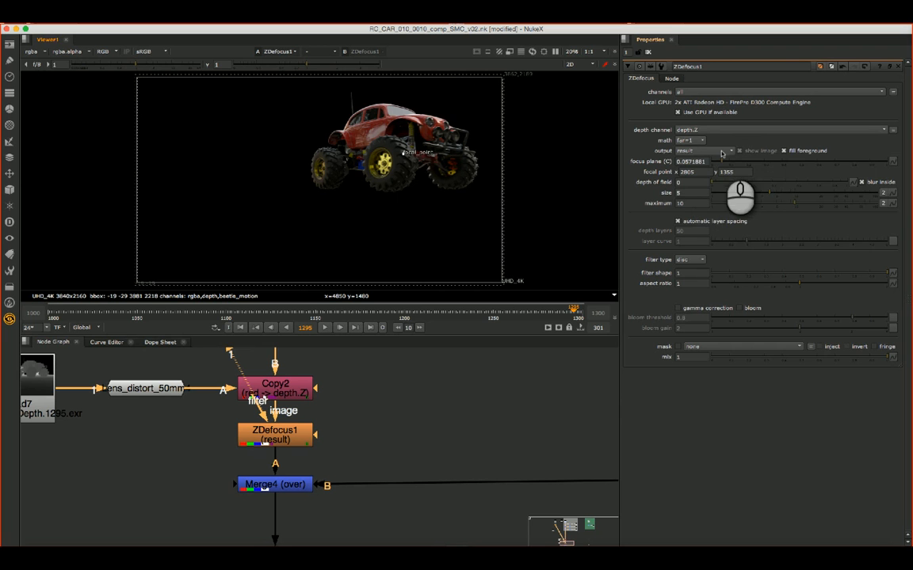
- Set ZDefocus1's output to focal plane setup and reposition the focal point on the nearest wheel's edge at about x 2745, y 1355
left_click(690, 150)
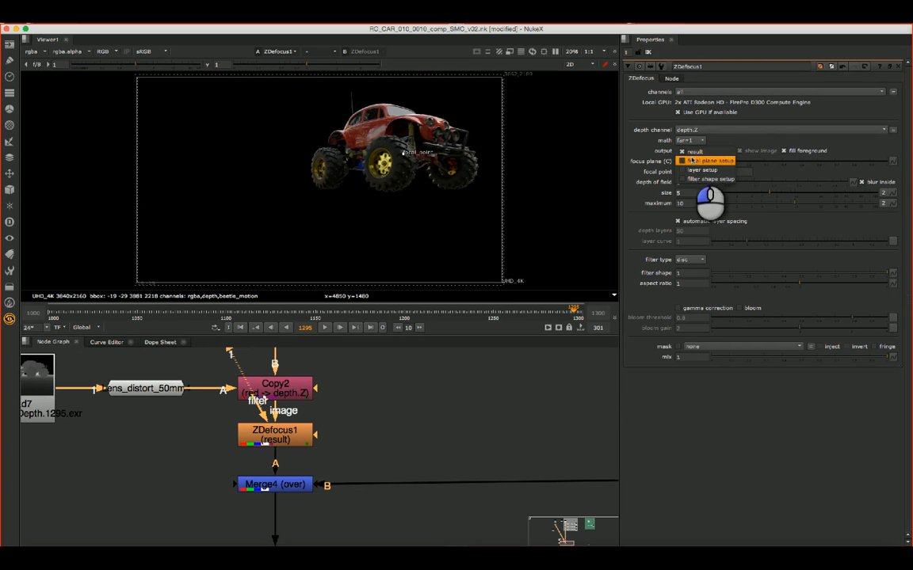
left_click(713, 161)
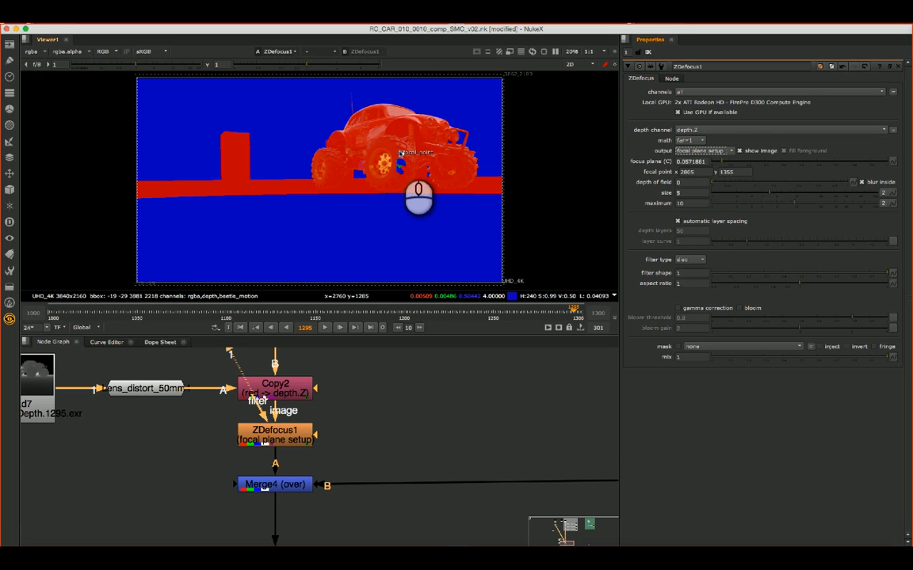
scroll(412, 175, "up", 4)
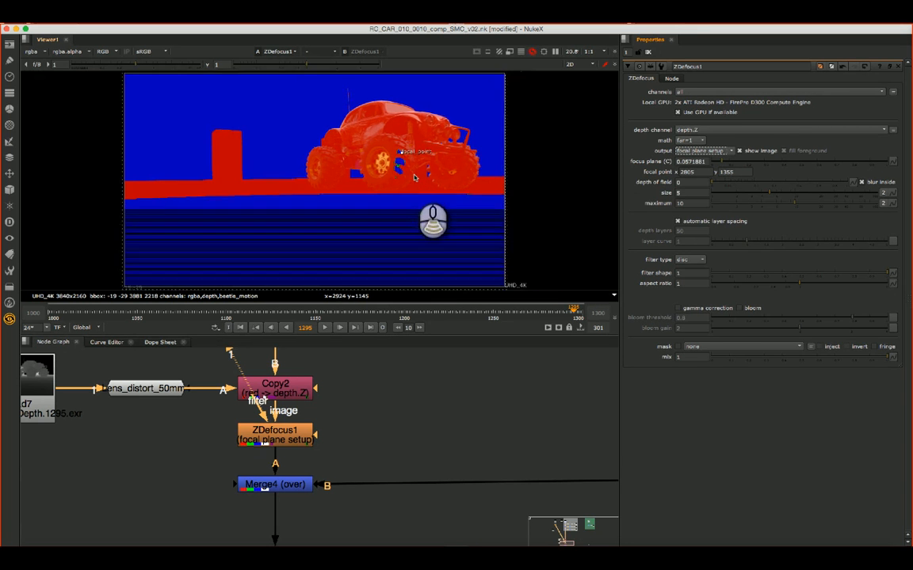
left_click_drag(391, 131, 375, 121)
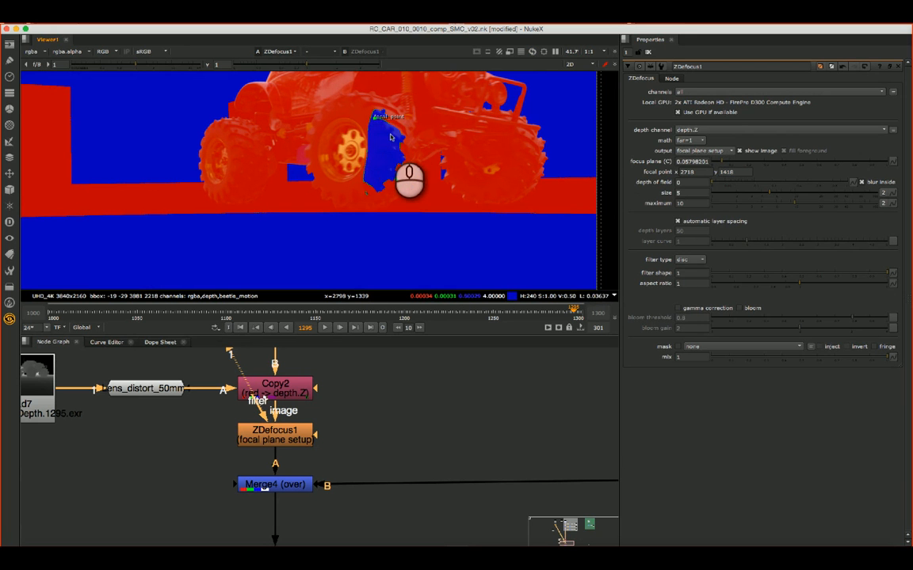
scroll(389, 142, "down", 5)
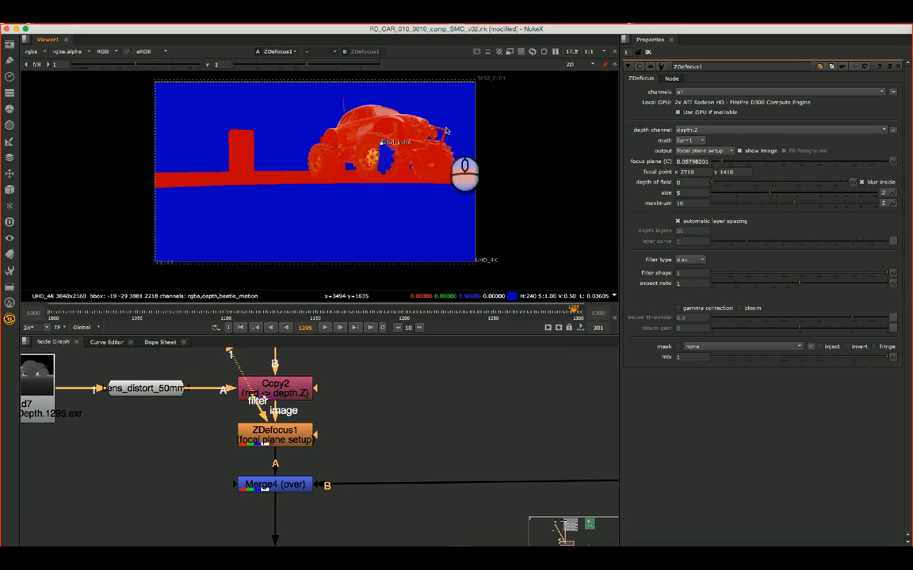
mouse_move(411, 141)
left_mouse_down()
mouse_move(384, 148)
mouse_move(403, 160)
mouse_move(384, 148)
left_mouse_up()
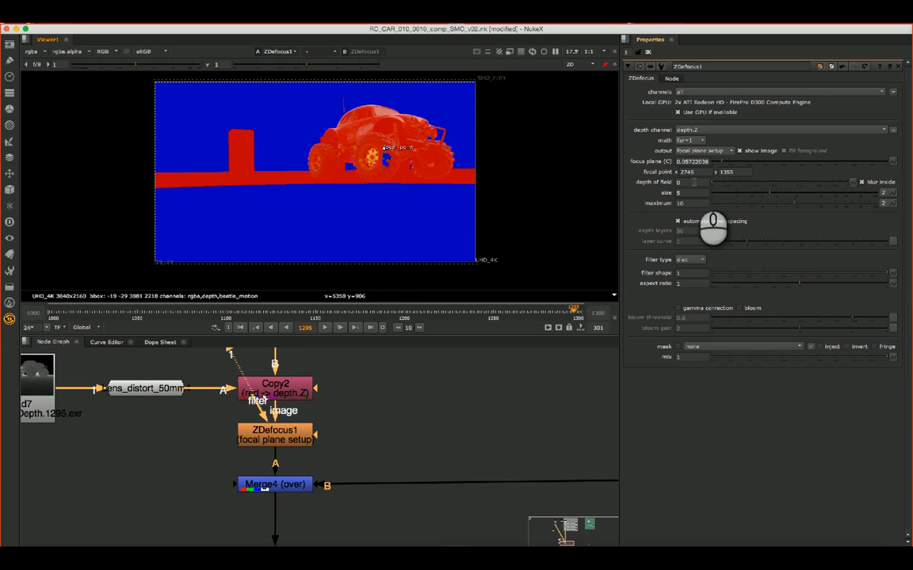
- Adjust ZDefocus1's depth of field to about 0.028
left_click(709, 183)
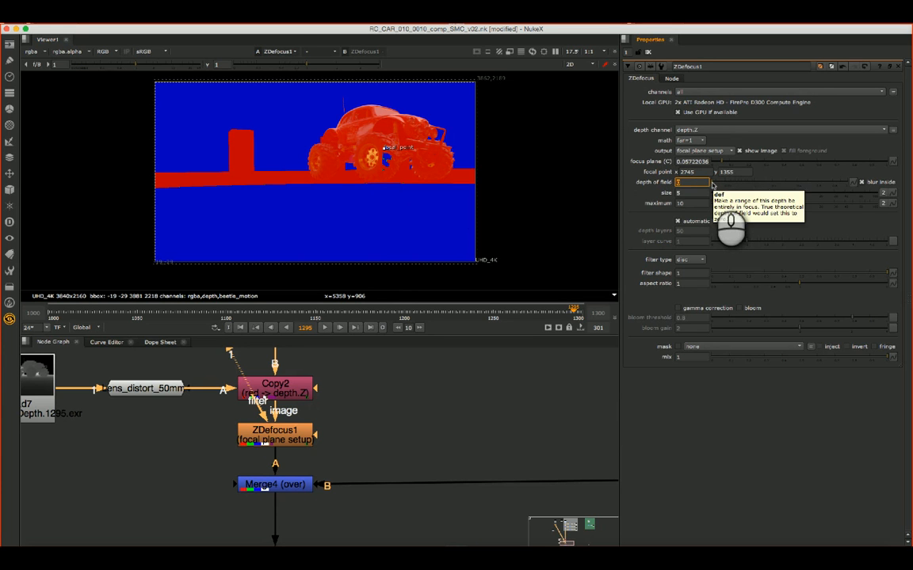
left_click(711, 184)
left_click_drag(712, 186, 741, 185)
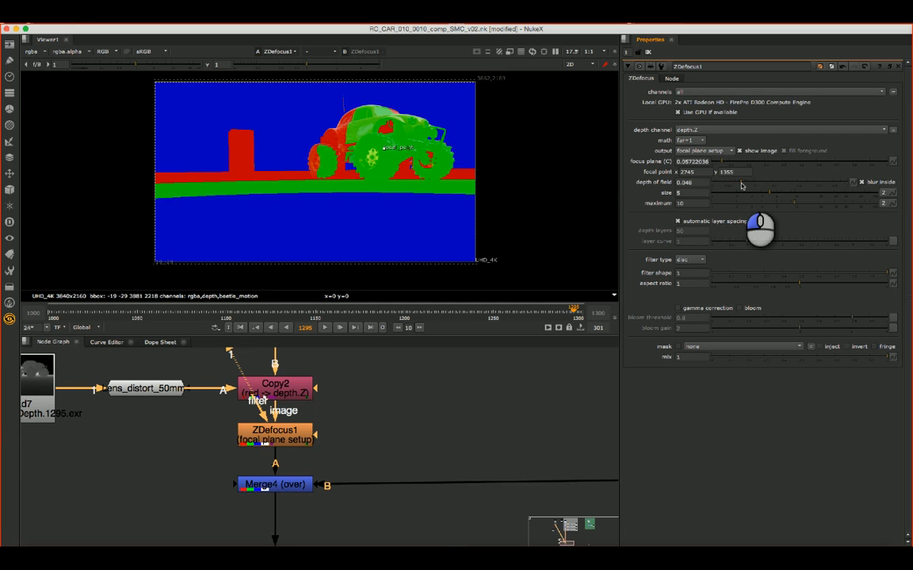
mouse_move(741, 185)
left_mouse_down()
mouse_move(750, 186)
mouse_move(734, 188)
left_mouse_up()
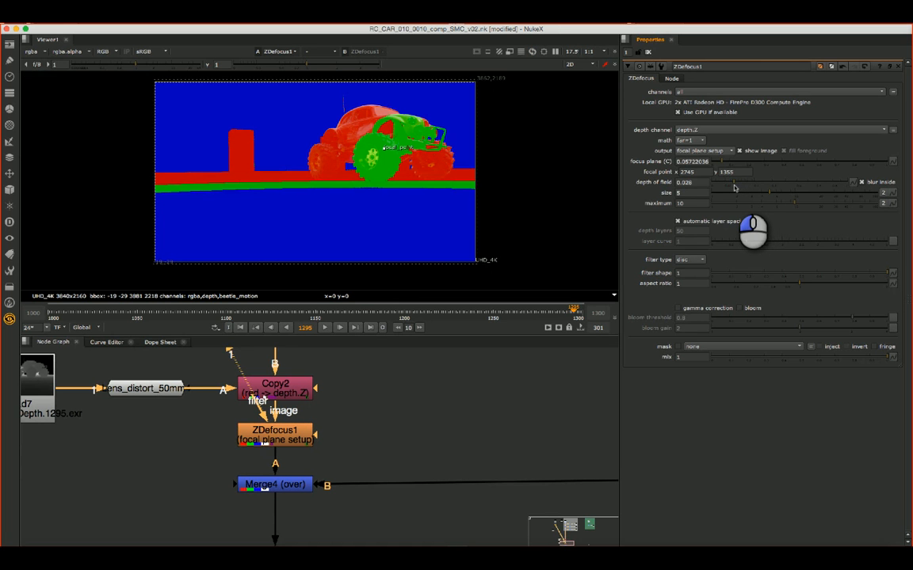
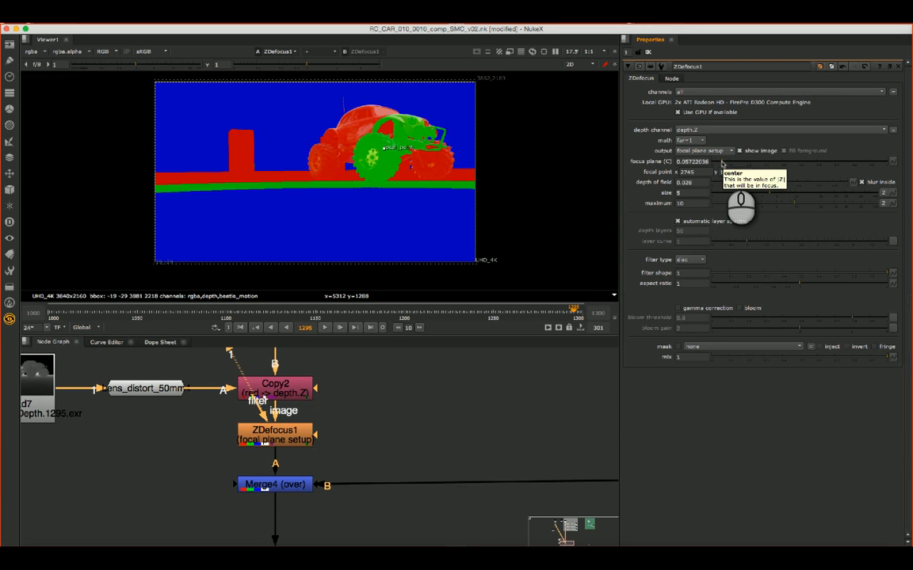
- Tune ZDefocus1's focus plane in the focal plane setup, ending at about 0.065
left_click(722, 162)
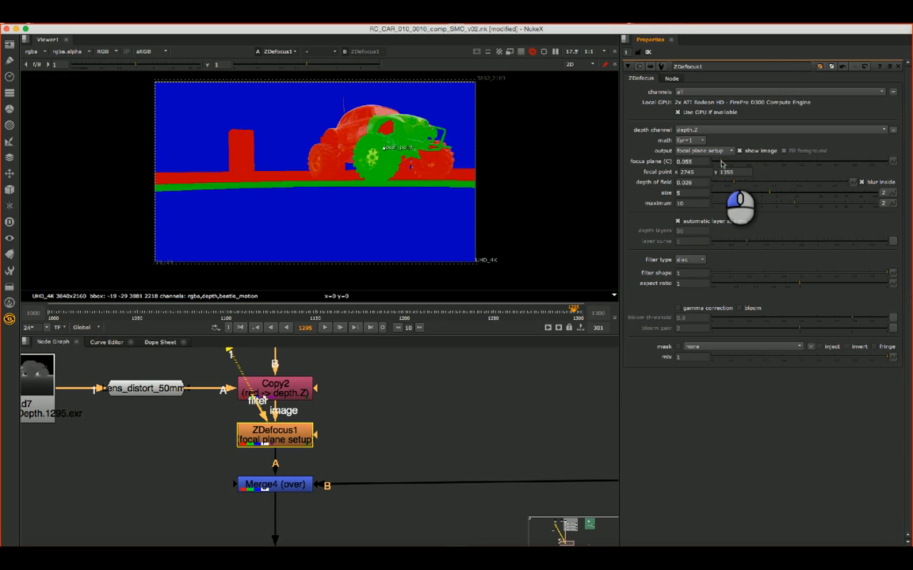
left_click(720, 163)
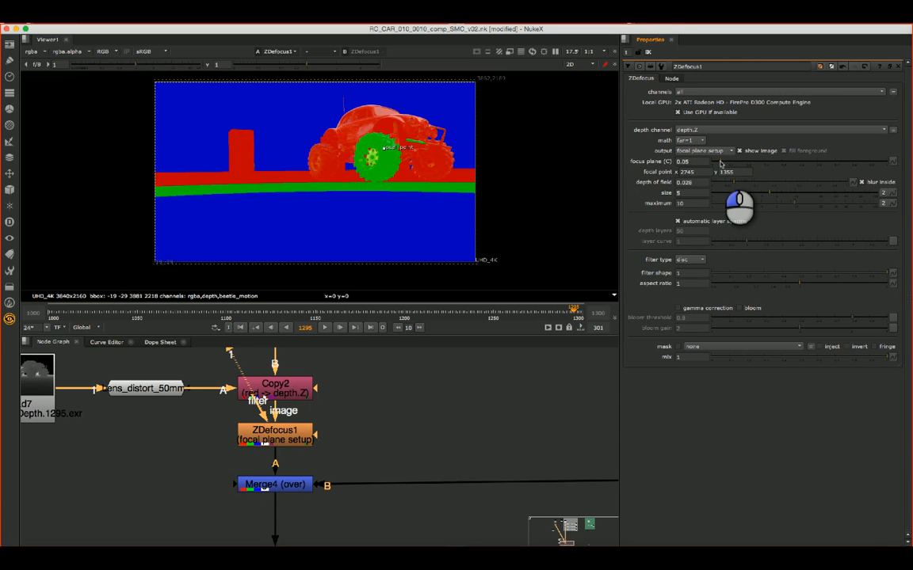
left_click(724, 163)
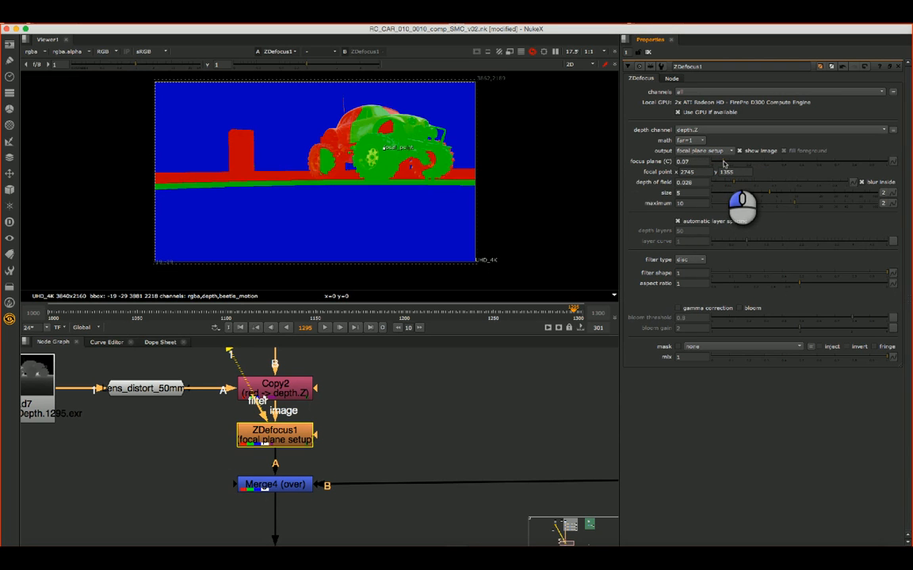
left_click_drag(724, 163, 727, 163)
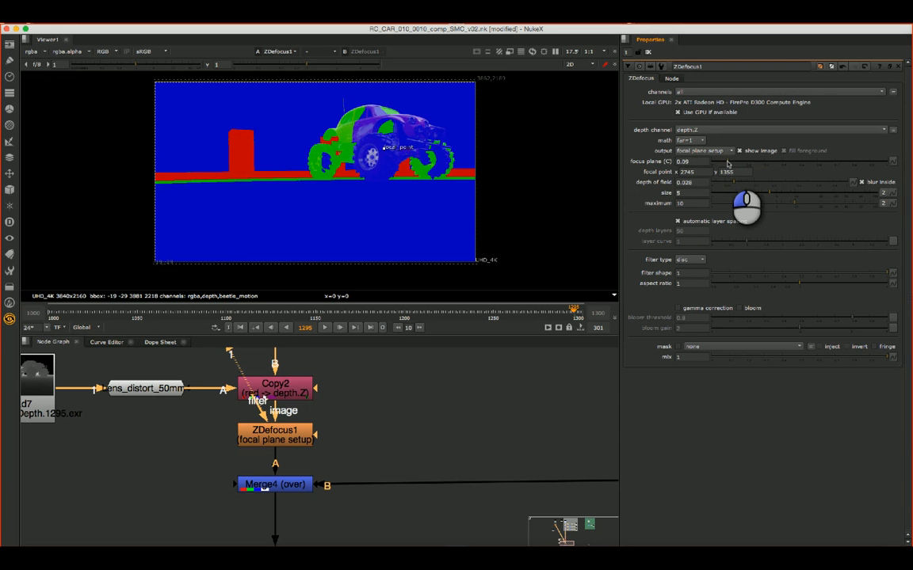
left_click_drag(727, 164, 728, 163)
left_click_drag(727, 163, 721, 164)
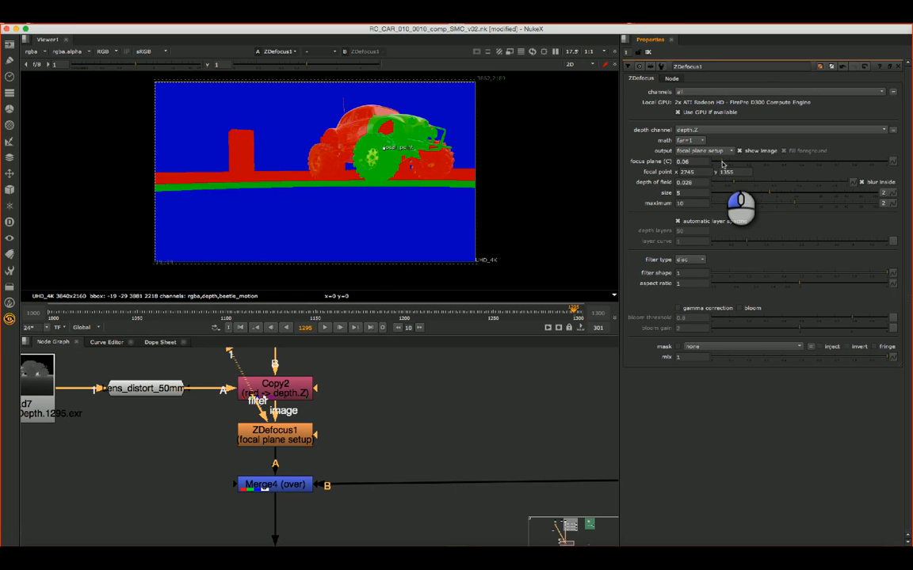
left_click_drag(722, 164, 723, 163)
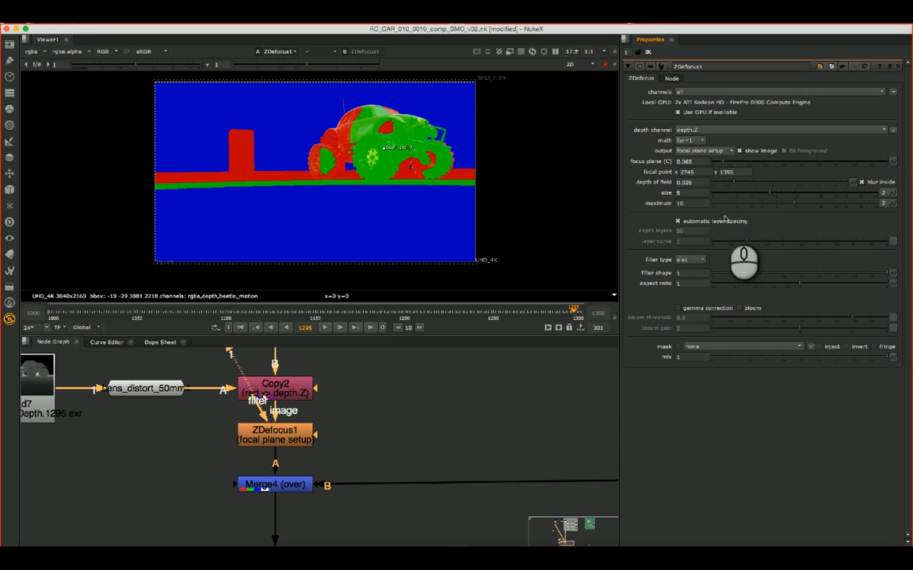
- Set ZDefocus1's output to result and check the defocused car on earlier frames, ending at frame 1261
left_click(702, 151)
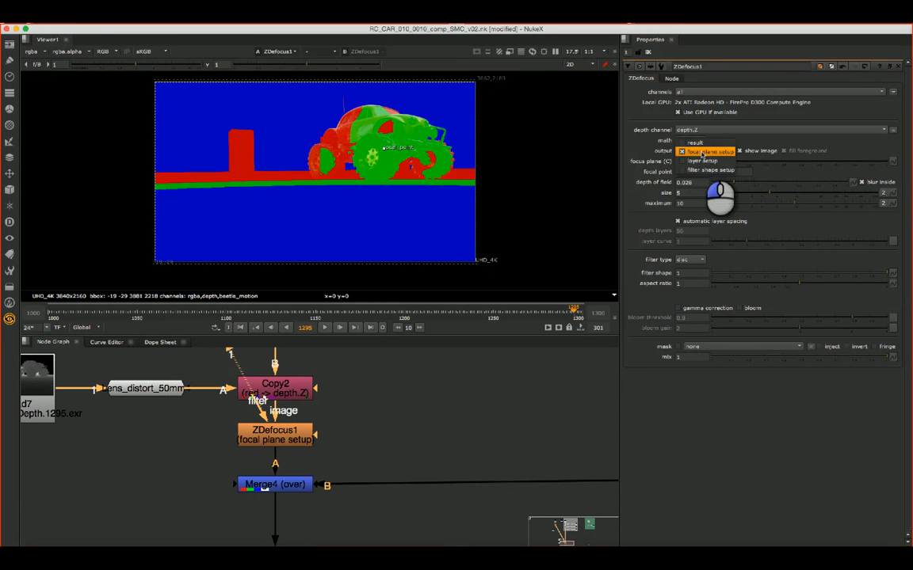
left_click(695, 142)
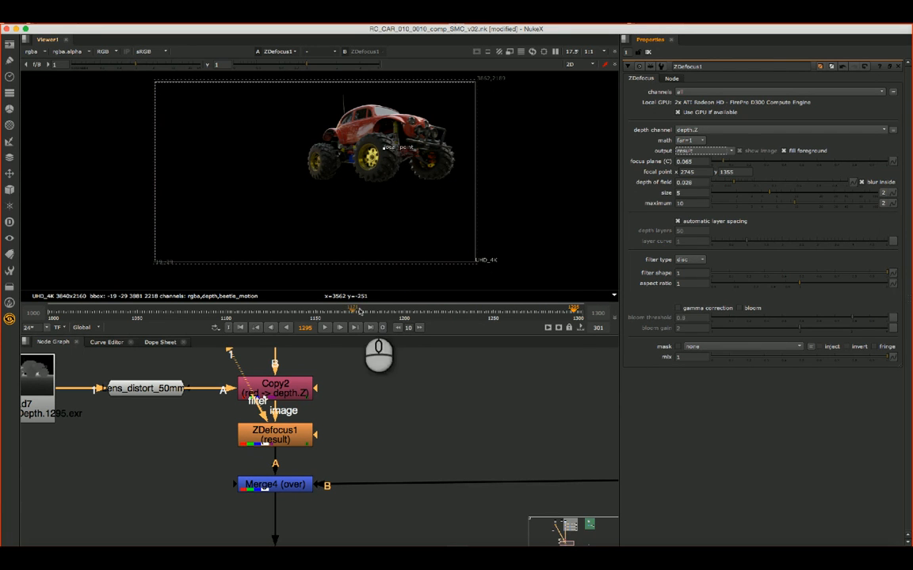
left_click(534, 308)
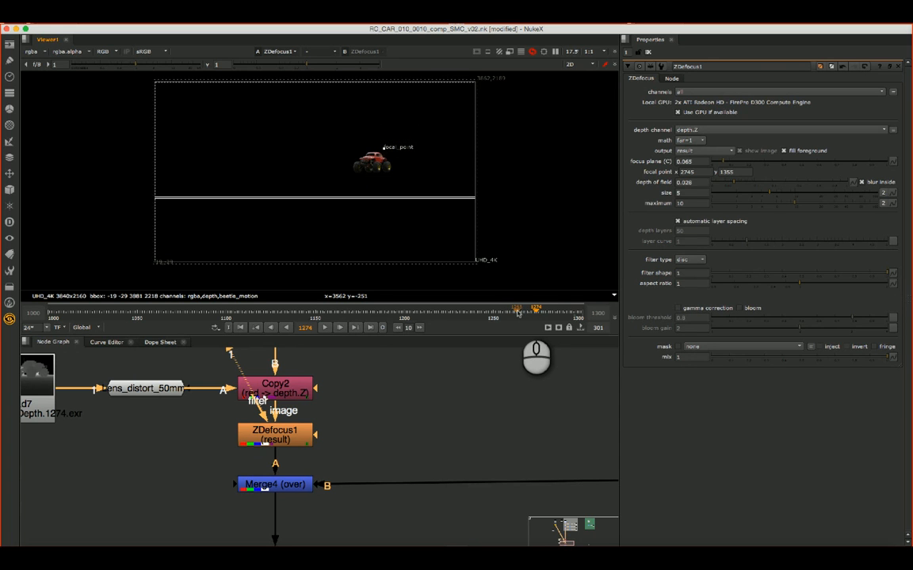
left_click_drag(517, 312, 500, 312)
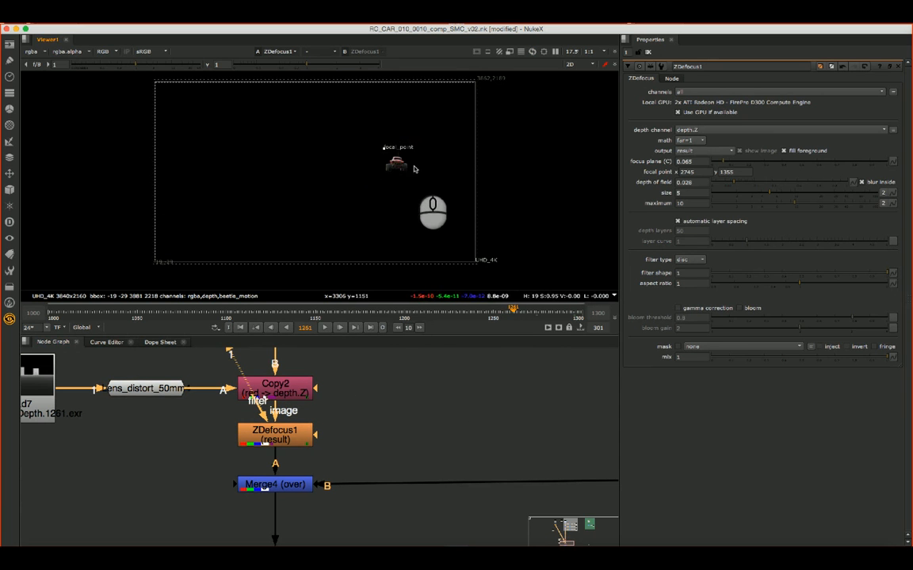
- Move the ZDefocus1 node from above Merge4 to between Merge4 and the Write node
left_click(457, 411)
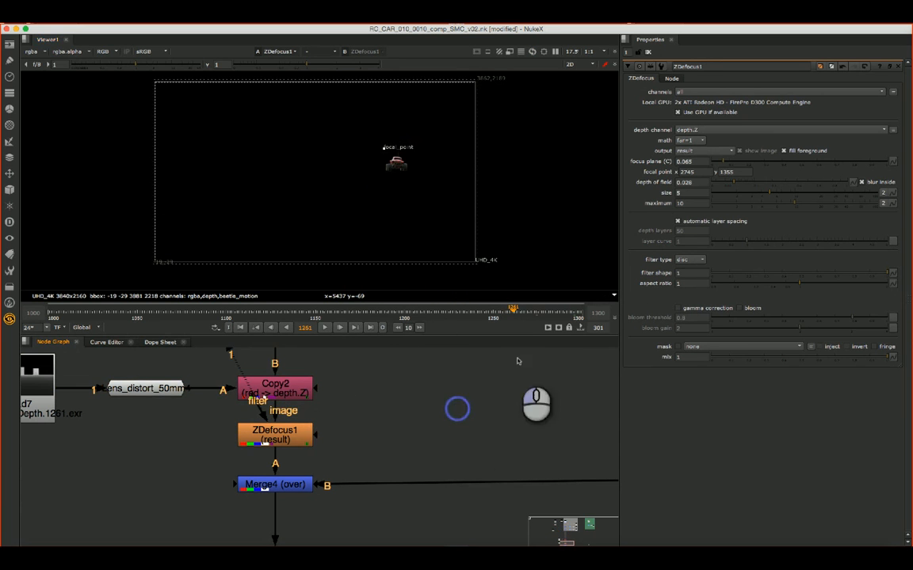
scroll(507, 404, "down", 5)
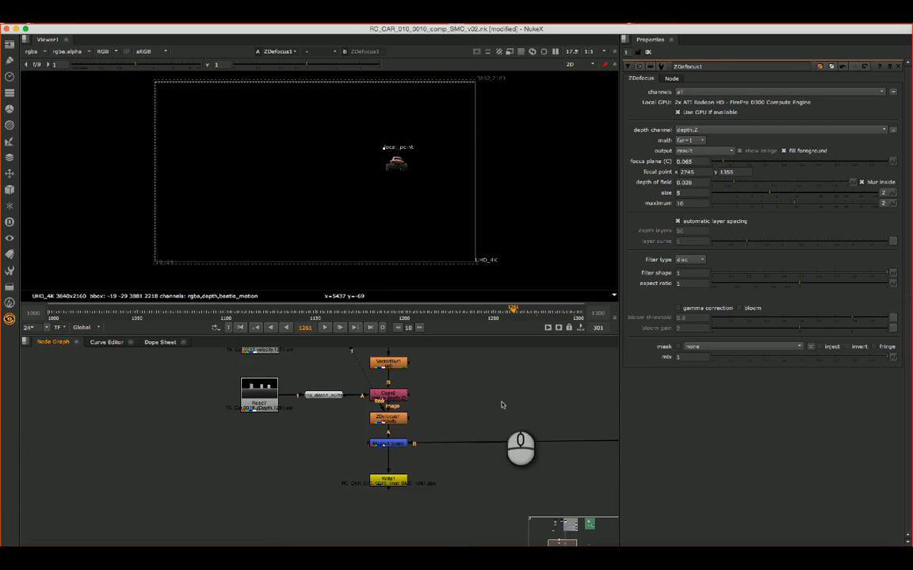
middle_click_drag(508, 398, 388, 401)
left_click(268, 422)
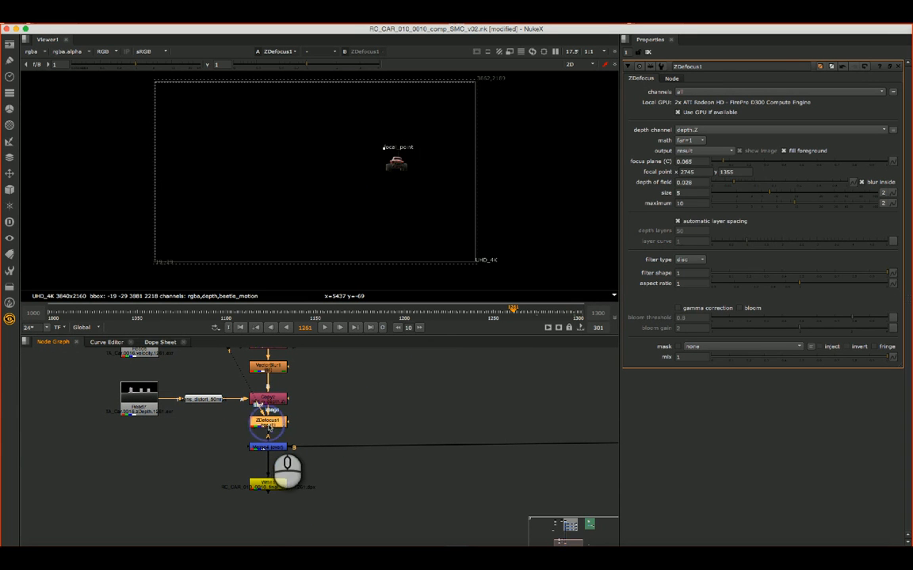
left_click(276, 421)
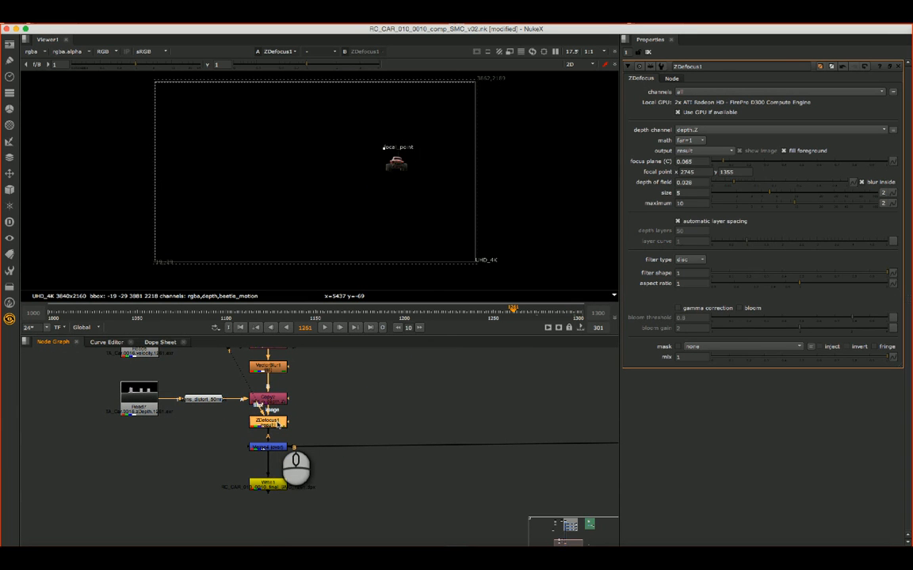
key("Delete")
left_click(280, 466)
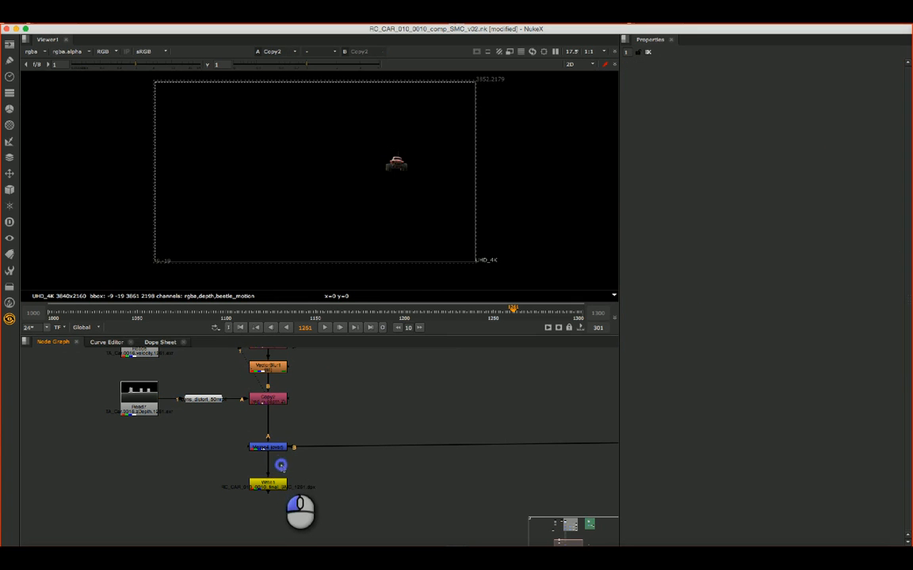
key("super+z")
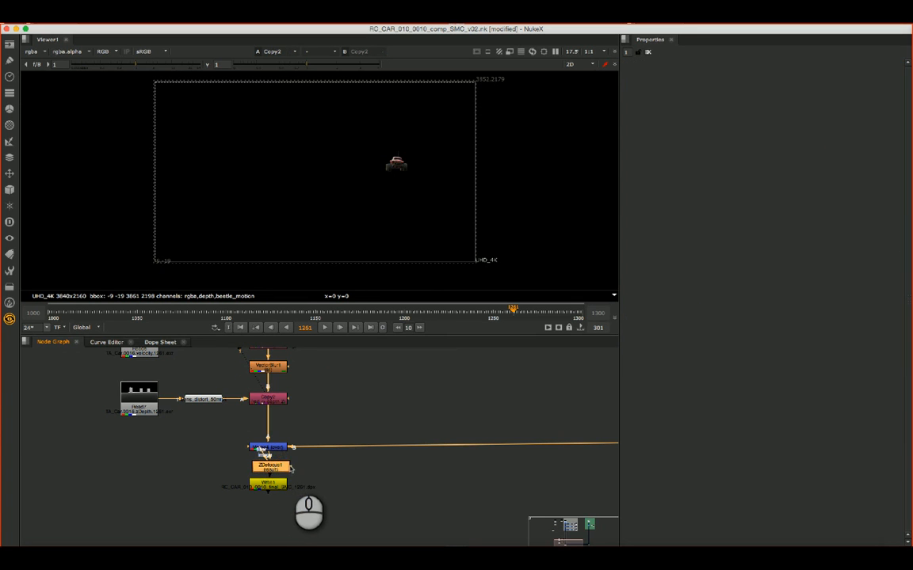
left_click_drag(281, 471, 278, 468)
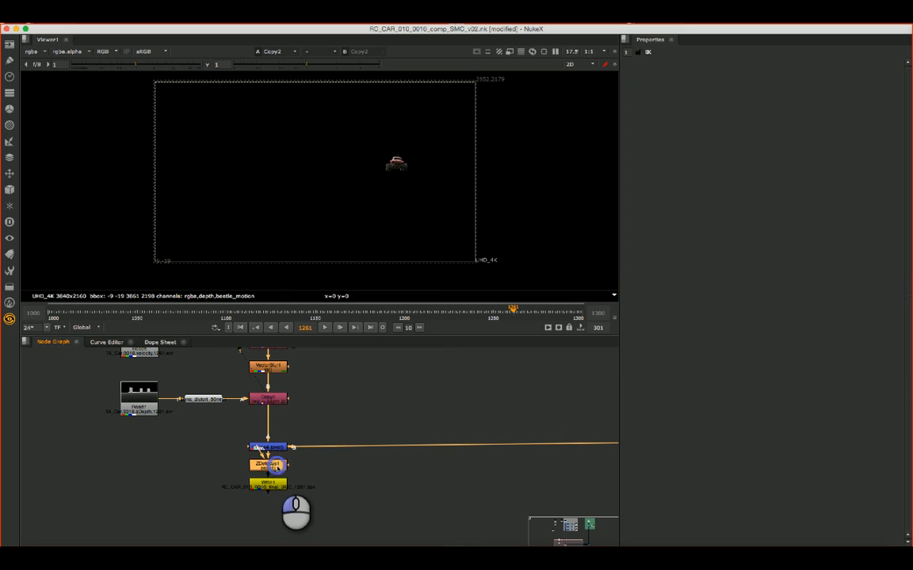
- View Merge4 at frame 1286 and compare it with ZDefocus1's output on the same frame
left_click(282, 447)
key("1")
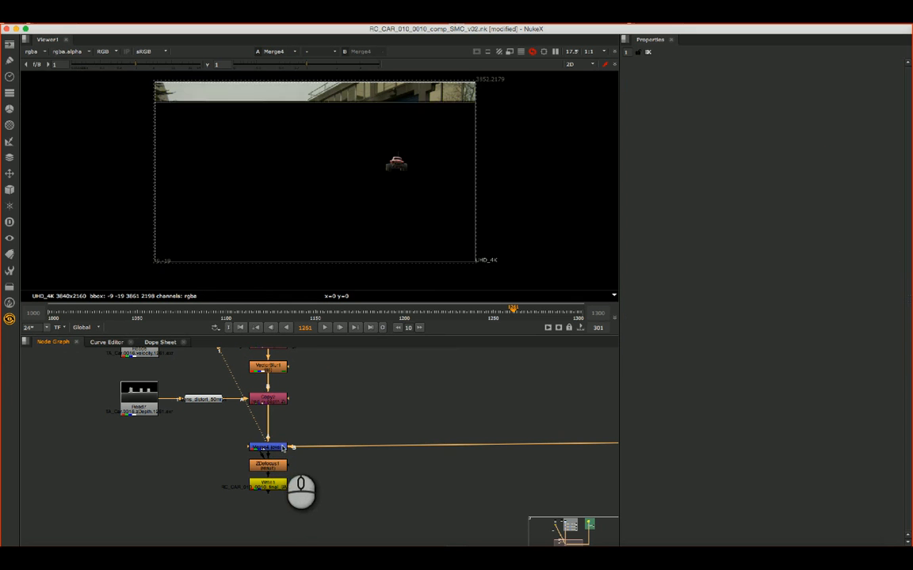
left_click(558, 311)
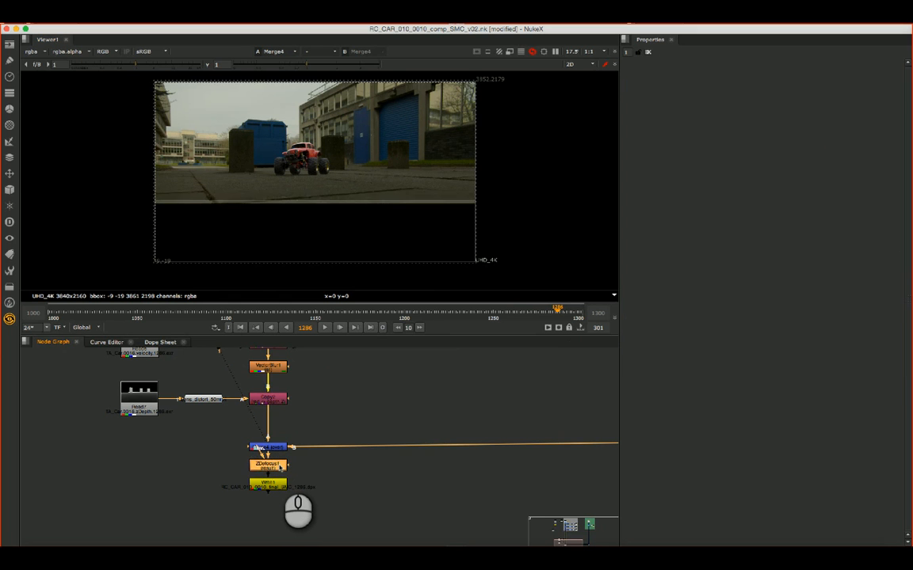
key("1")
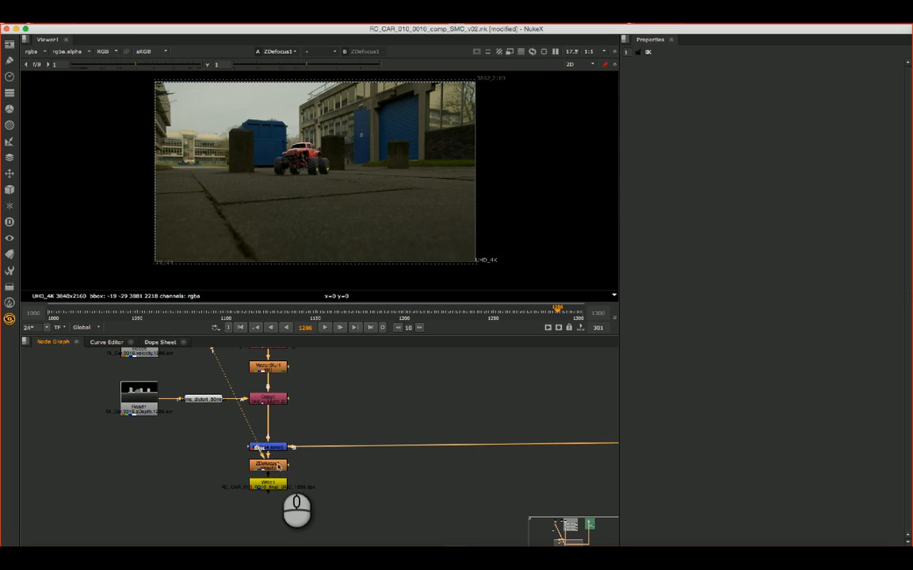
left_click(277, 467)
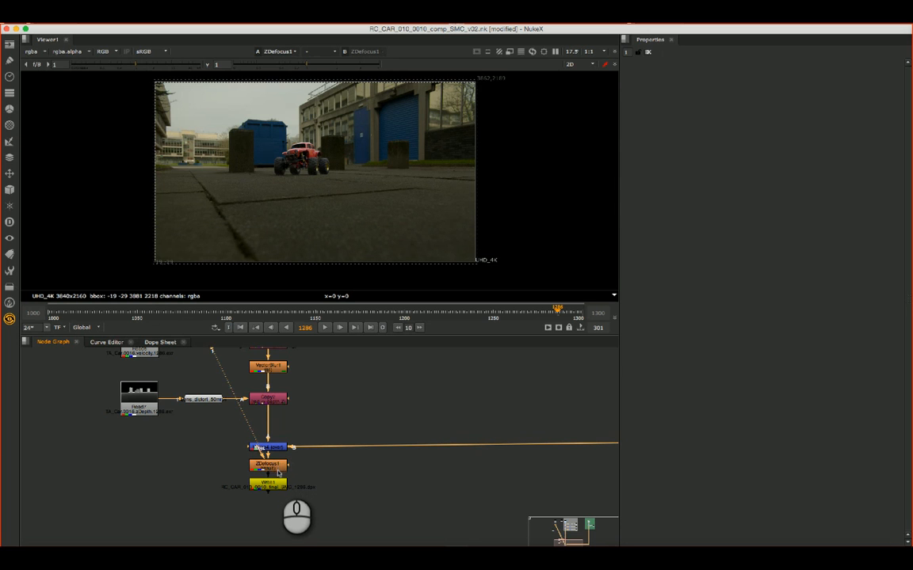
left_click(341, 358)
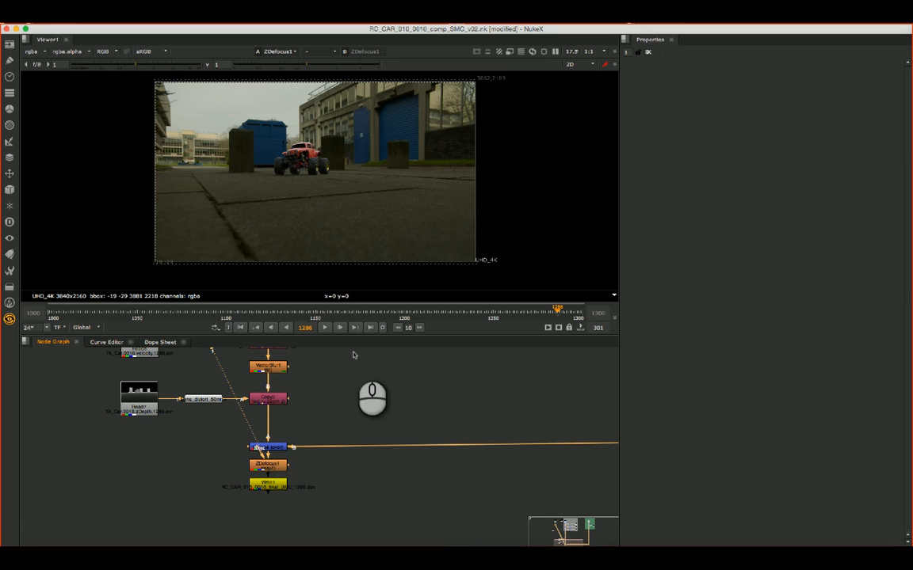
- Open ZDefocus1's properties and set its size to 8
double_click(273, 466)
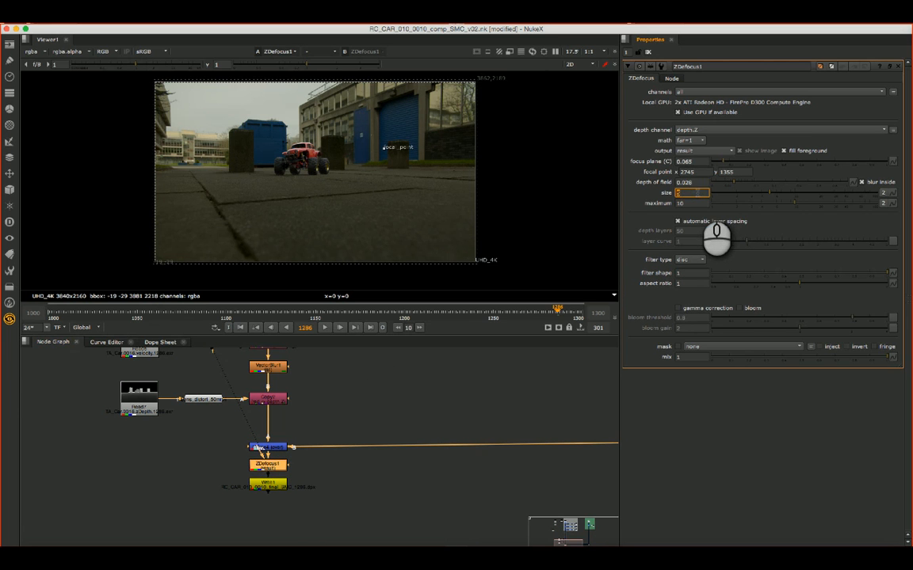
type("8")
key("Tab")
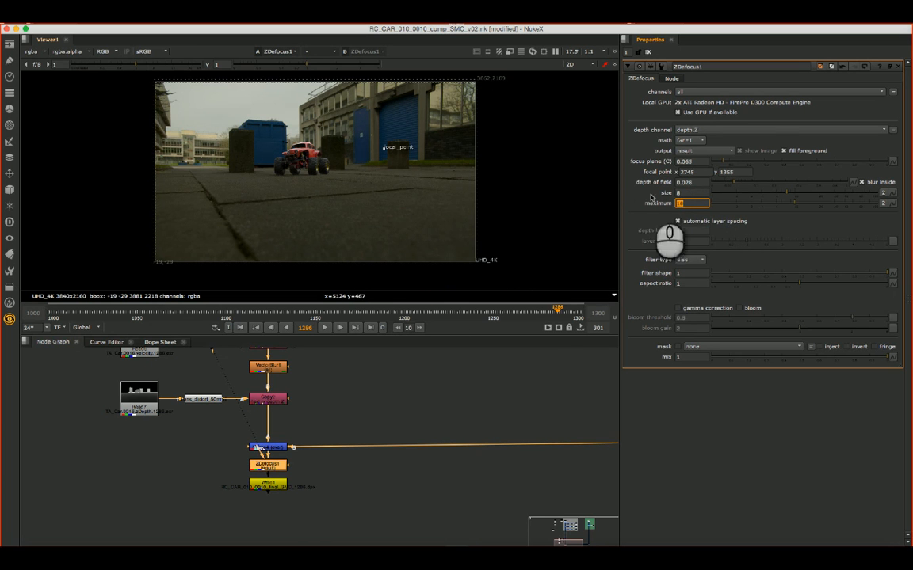
- At frame 1293, move ZDefocus1's focal point onto the car's wheel at about x 2120, y 1215 and reduce depth of field to 0.005
left_click(564, 309)
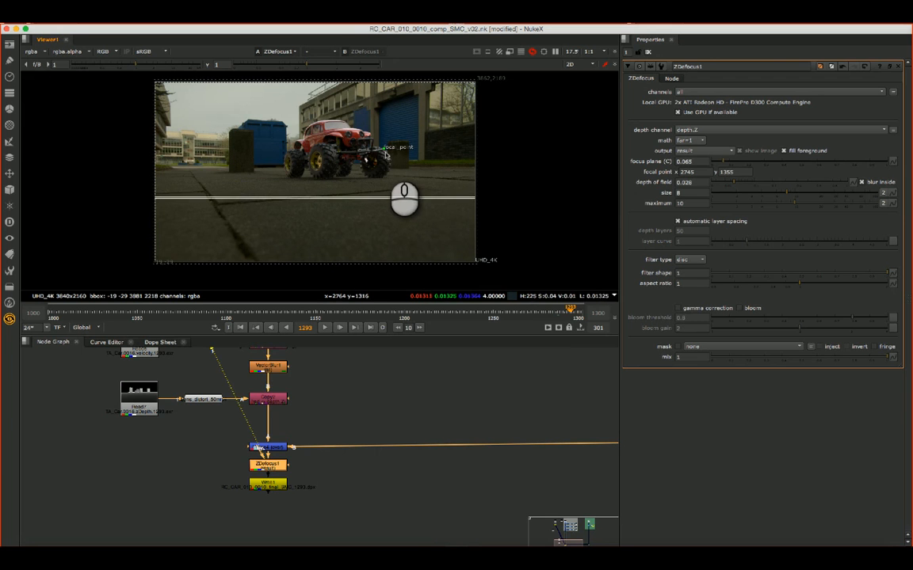
left_click_drag(384, 150, 334, 159)
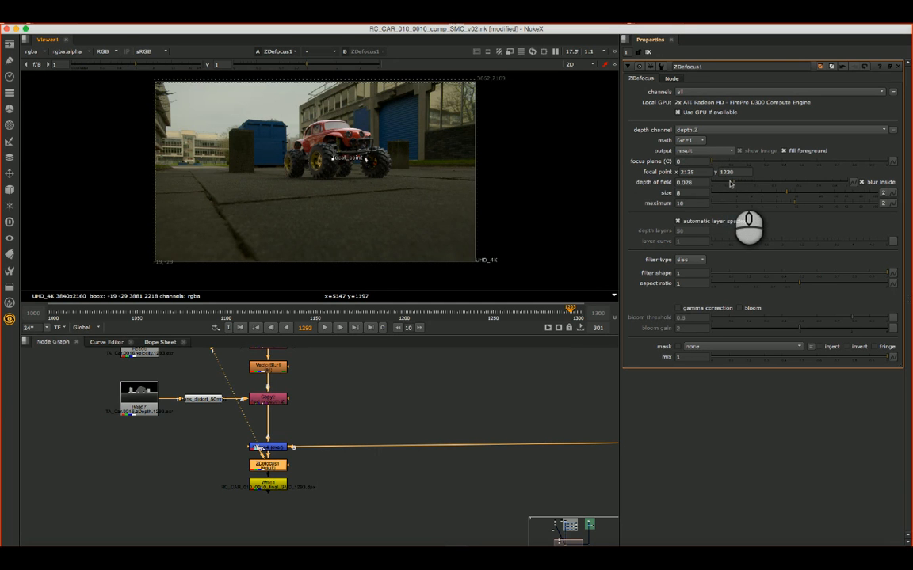
left_click_drag(734, 183, 732, 184)
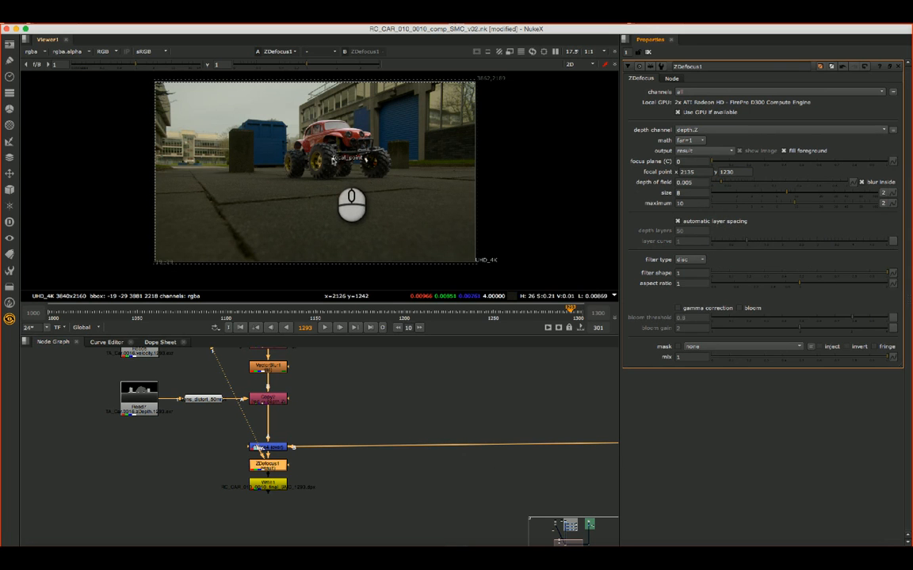
left_click_drag(333, 161, 331, 162)
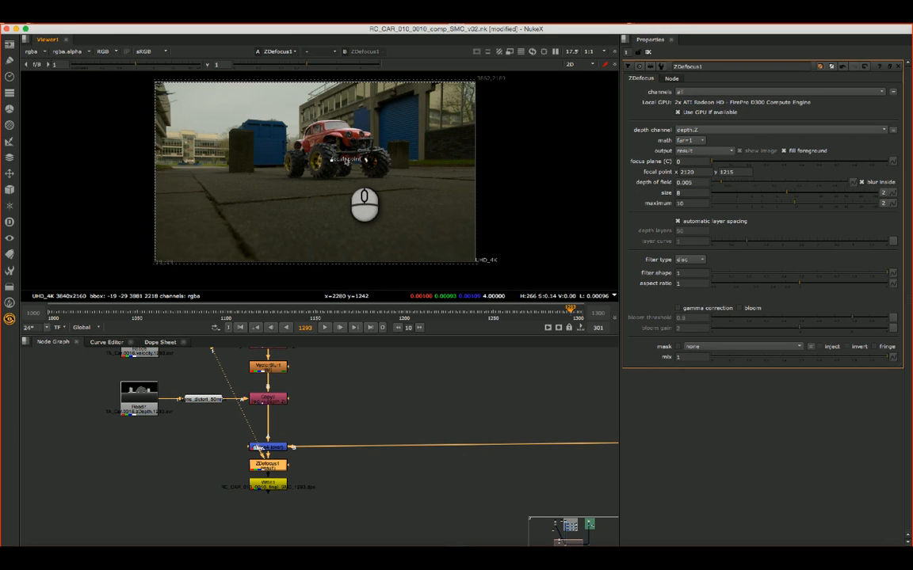
- Set ZDefocus1's depth math to depth and shift the focal point on the wheel to about x 2125, y 1250
left_click(689, 140)
left_click(694, 124)
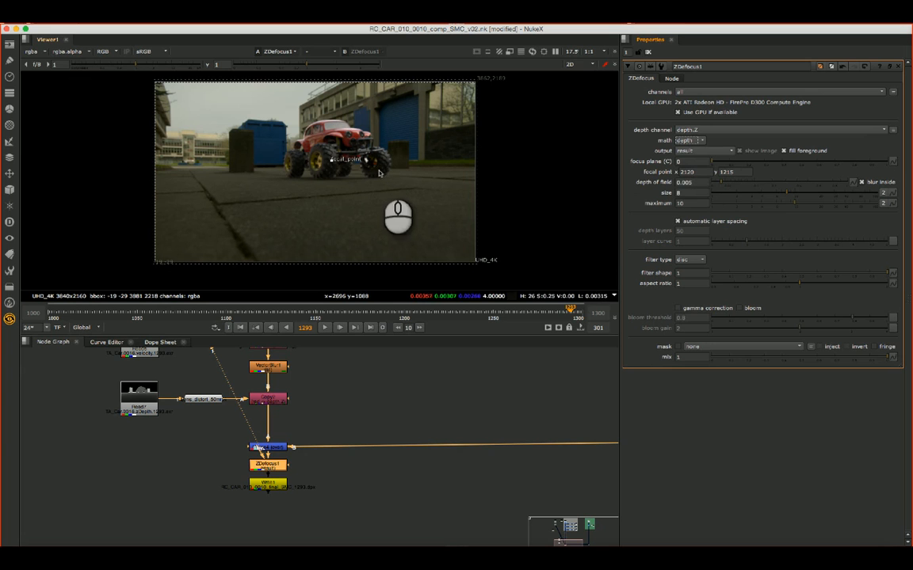
left_click_drag(333, 164, 333, 160)
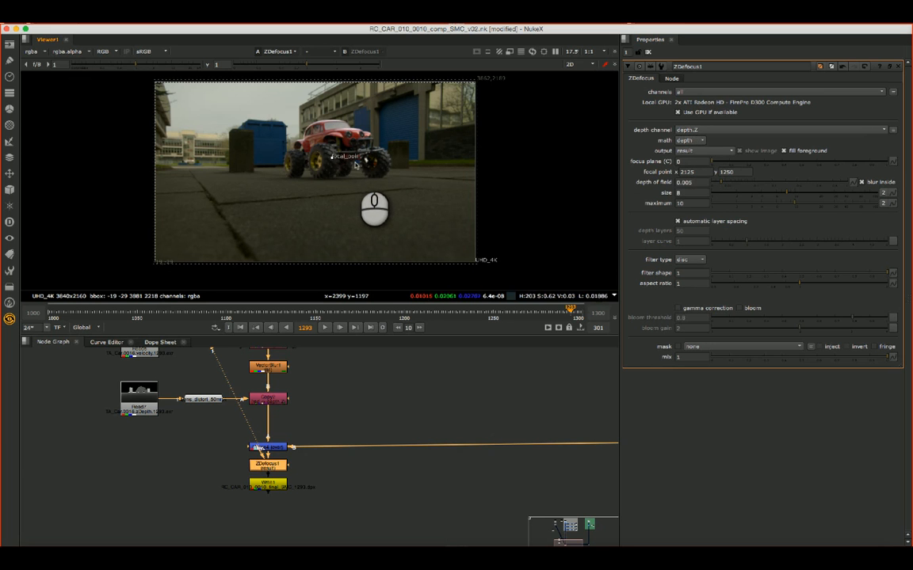
- Disable the ZDefocus1 node below Merge4
left_click(267, 455)
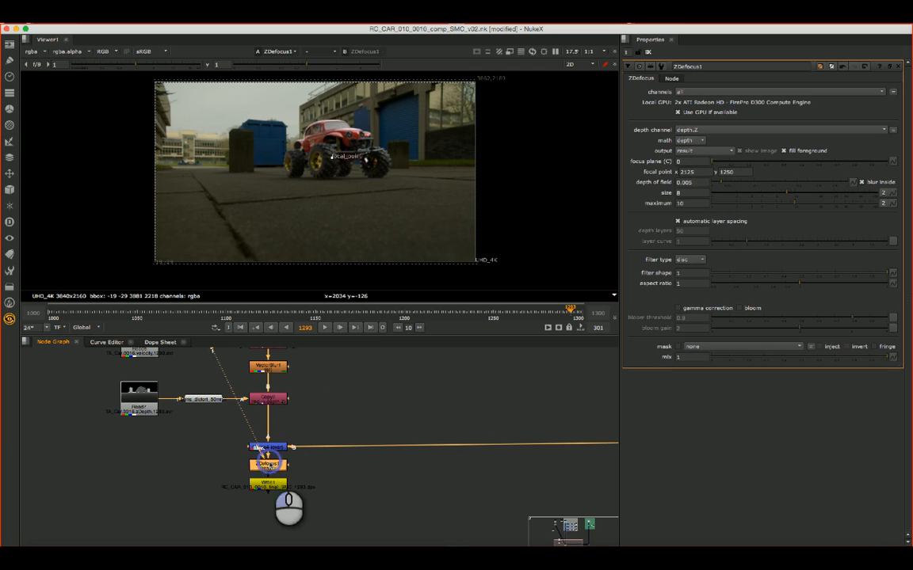
scroll(308, 422, "down", 5)
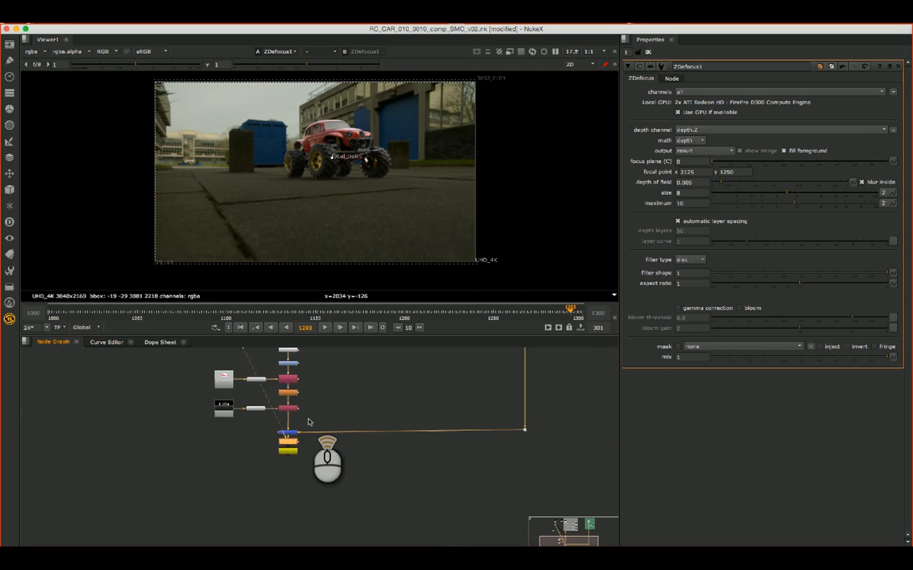
scroll(308, 422, "down", 3)
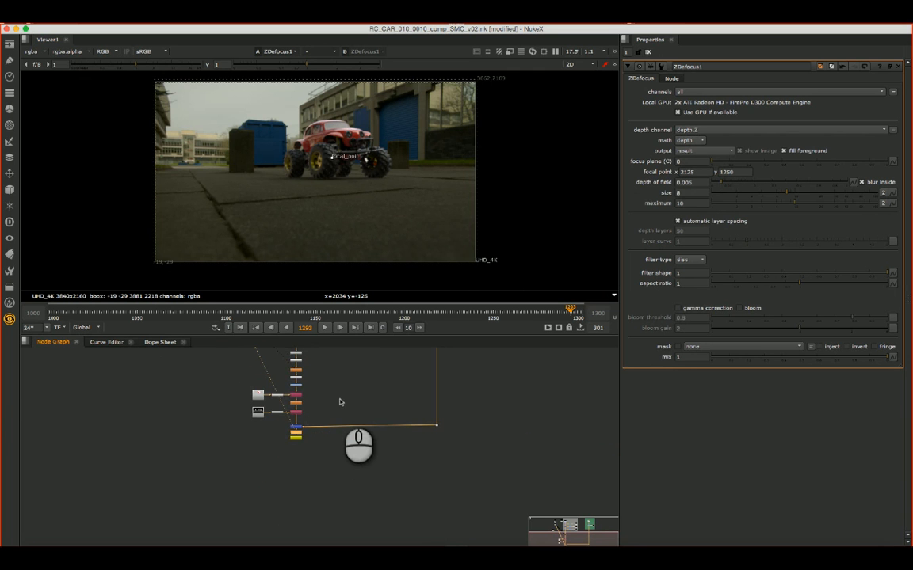
scroll(341, 401, "up", 5)
left_click(243, 482)
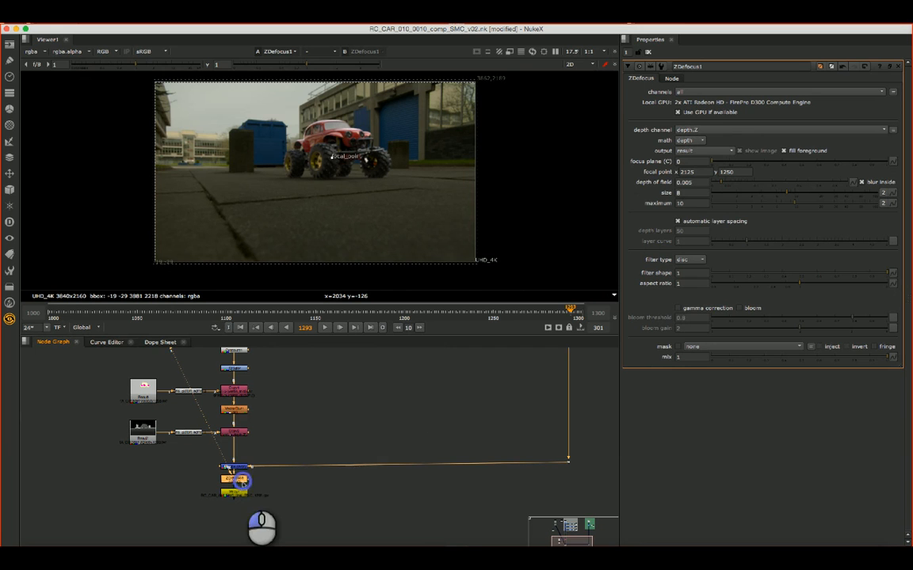
left_click(245, 482)
key("d")
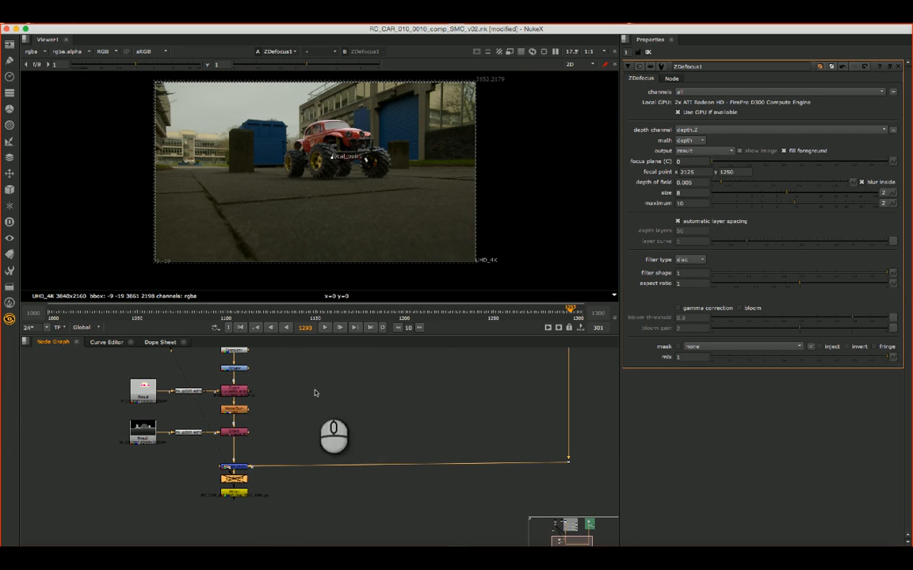
- Add a LightWrap node and insert it into the car branch between the depth Copy node and the Merge
left_click(313, 444)
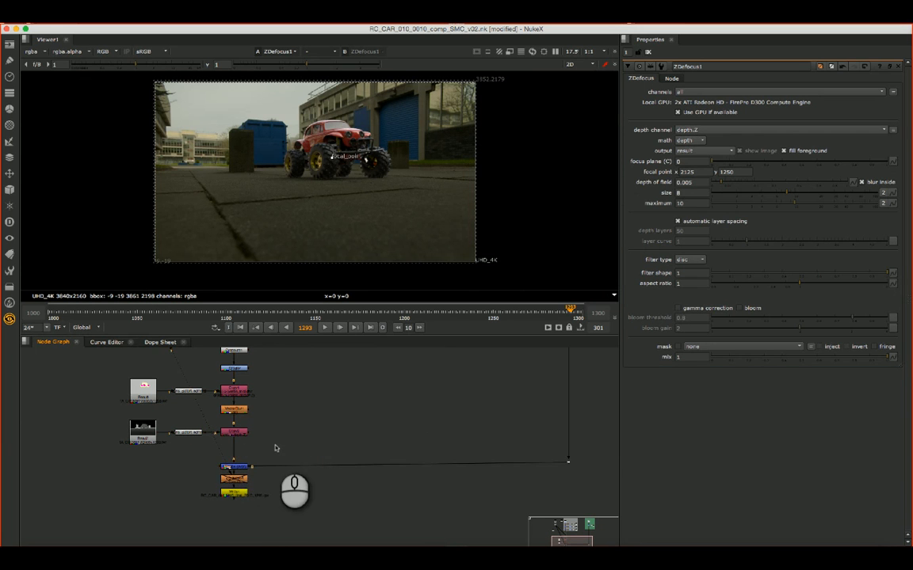
scroll(275, 443, "up", 2)
key("Tab")
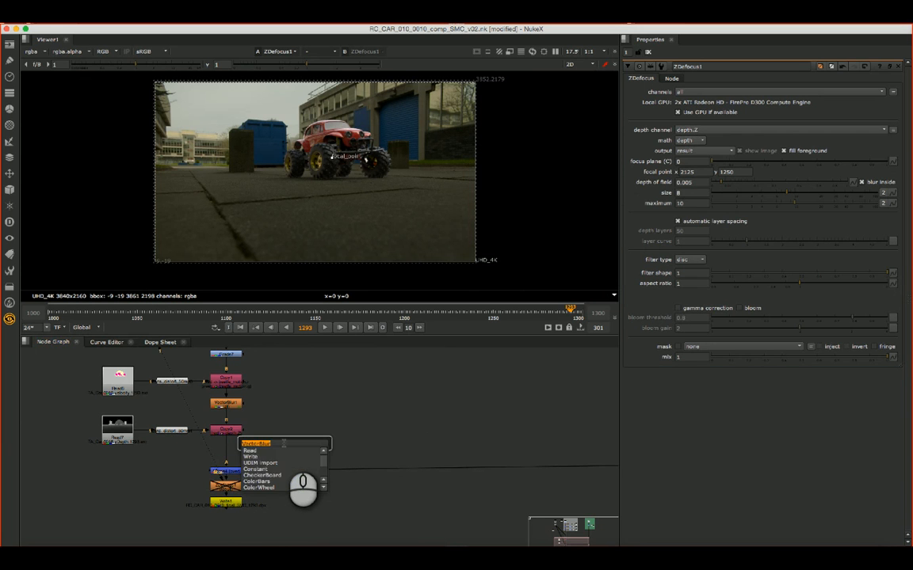
type("lightwrap")
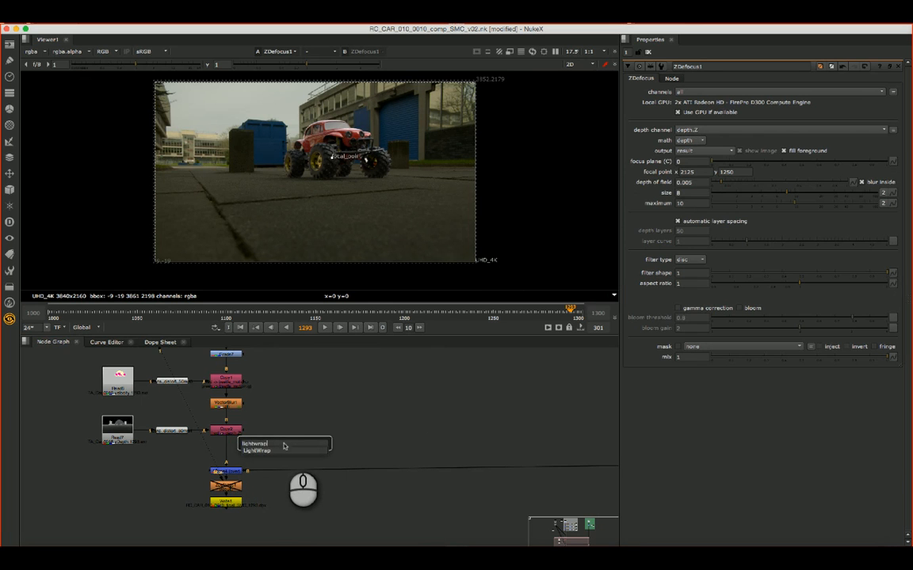
key("Return")
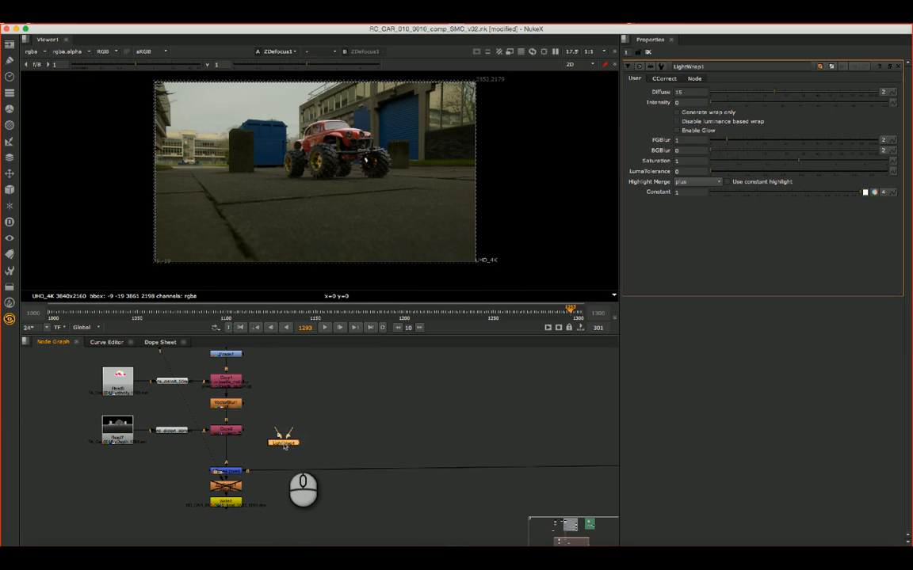
left_click_drag(286, 445, 229, 454)
left_click(225, 451)
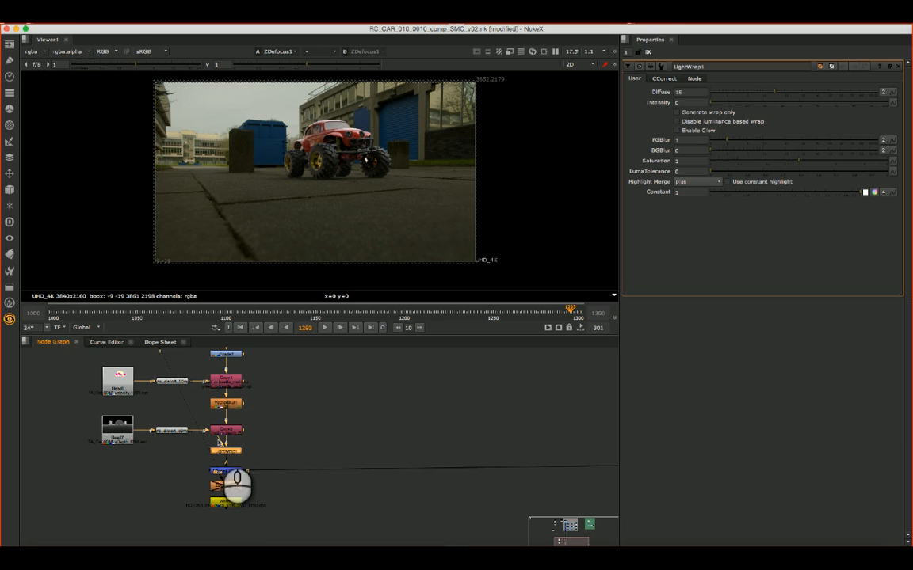
- Connect LightWrap1's B input to the background plate's dot, routing the connection through a new dot just above it
left_click_drag(252, 448, 453, 405)
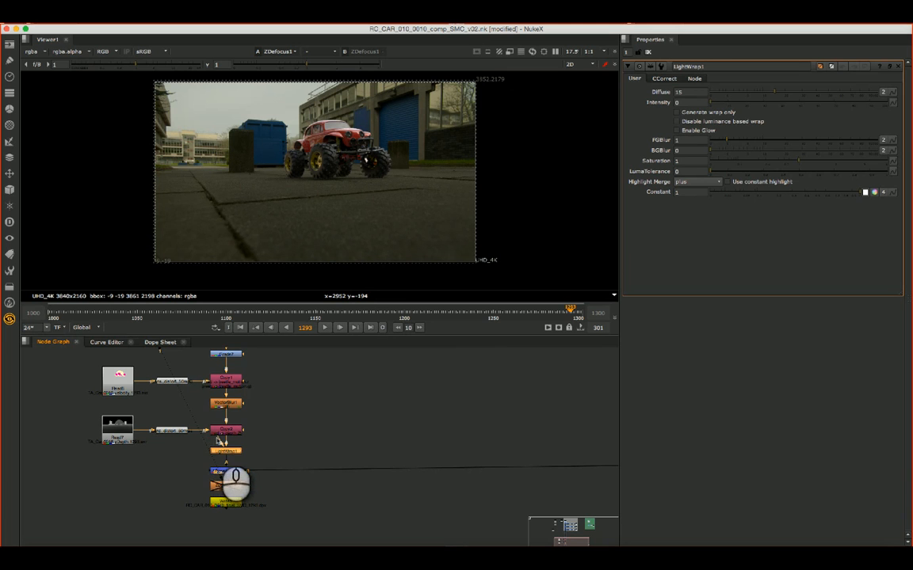
left_click_drag(219, 440, 556, 468)
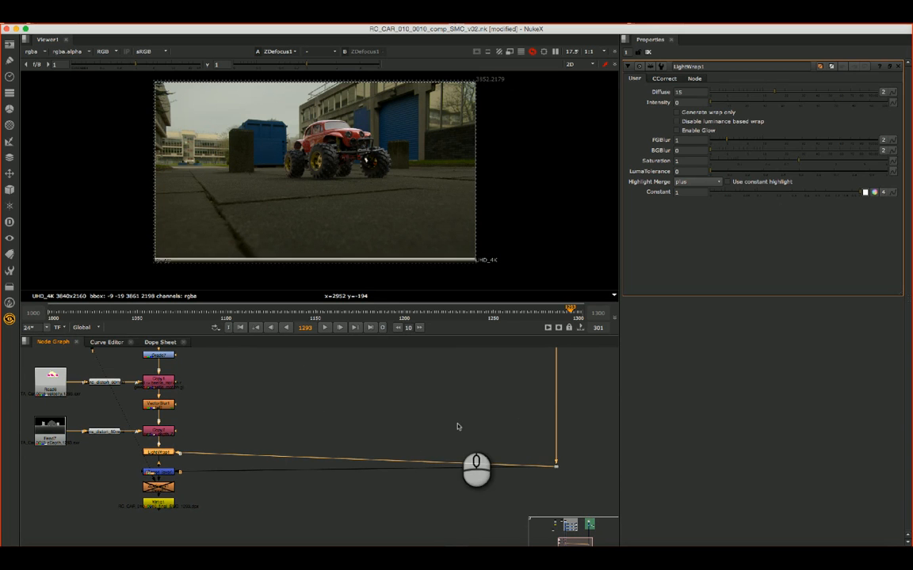
left_click_drag(364, 460, 546, 454)
left_click_drag(546, 455, 546, 451)
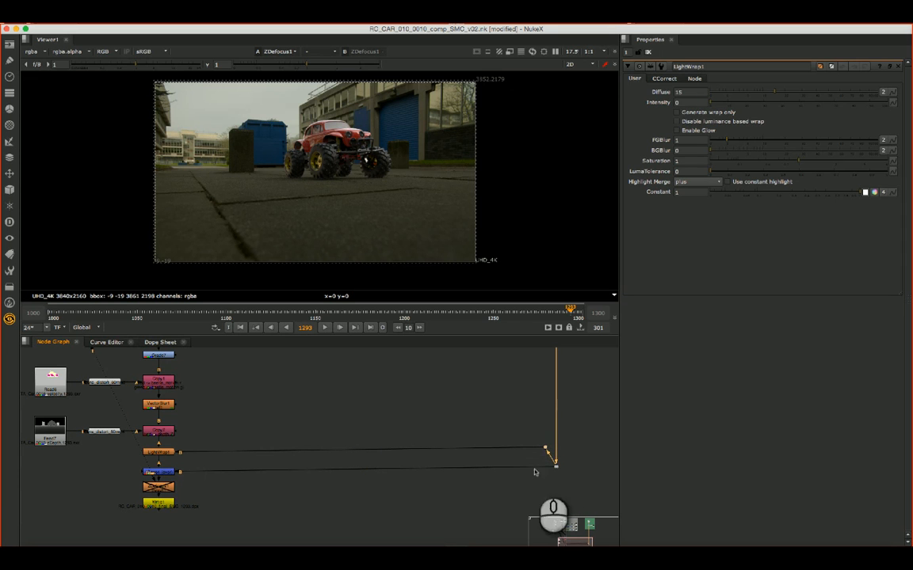
- View the LightWrap1 node and set its intensity to 7
left_click(170, 456)
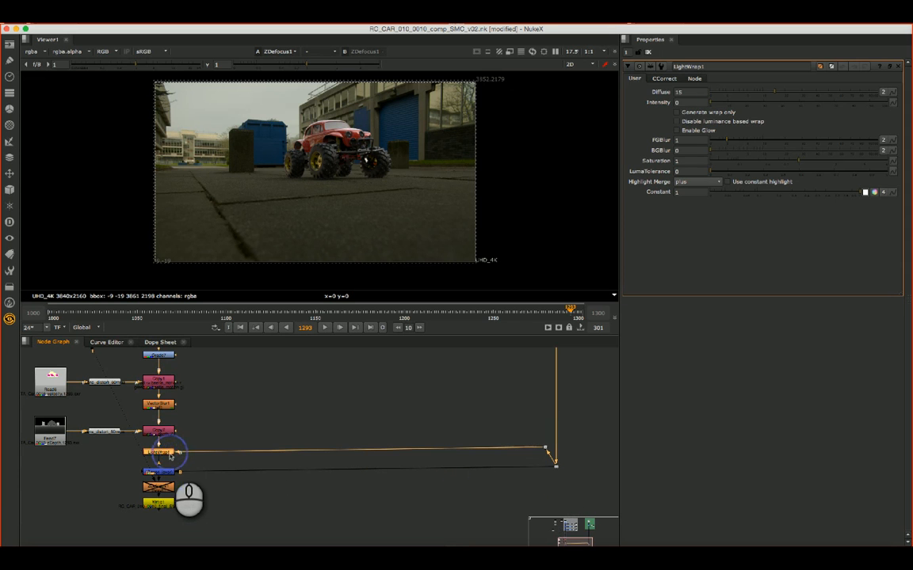
key("1")
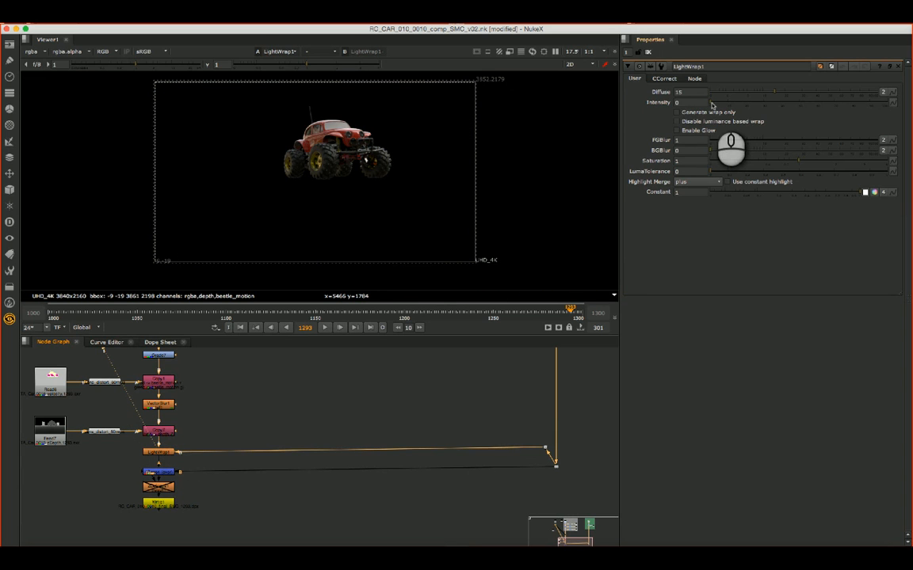
left_click(713, 104)
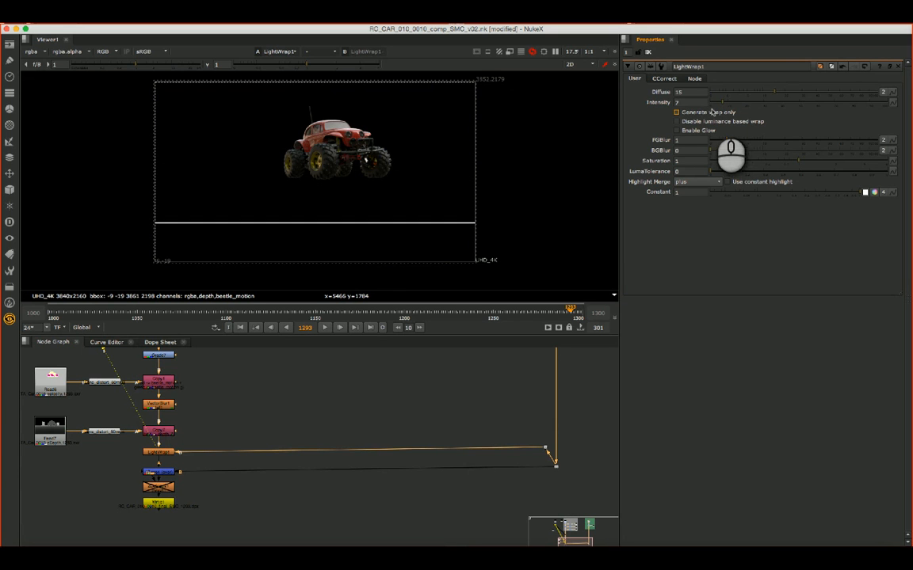
- Toggle LightWrap1 off and on and inspect its effect on the car's wheels up close
left_click(154, 452)
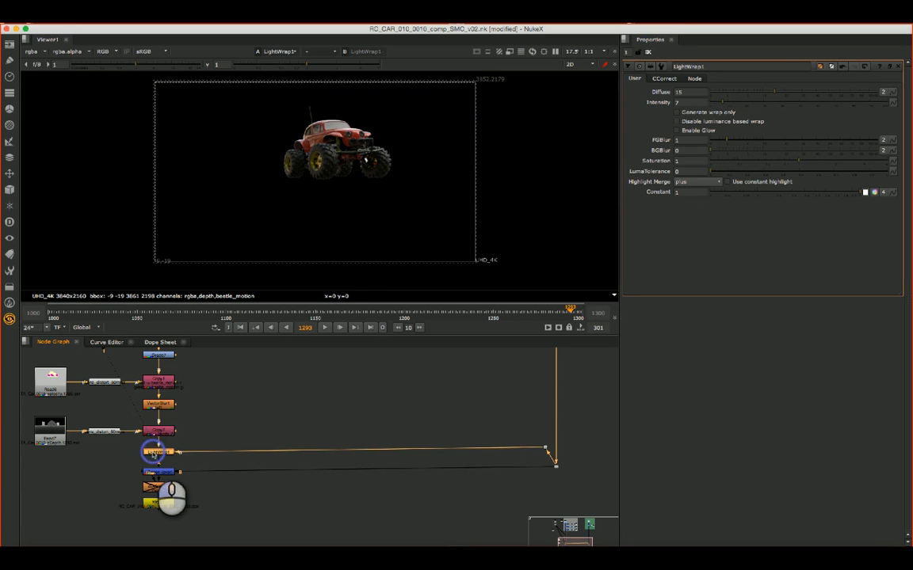
key("d")
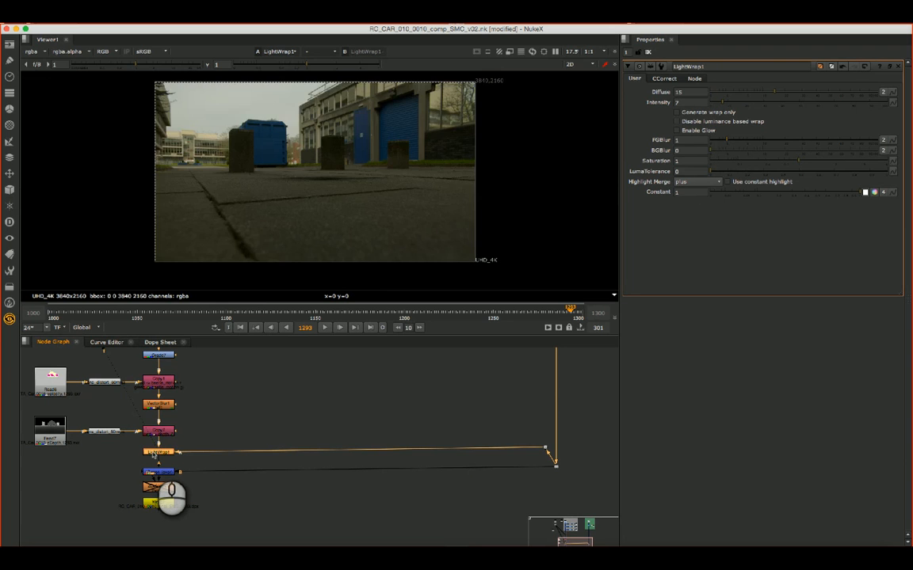
key("d")
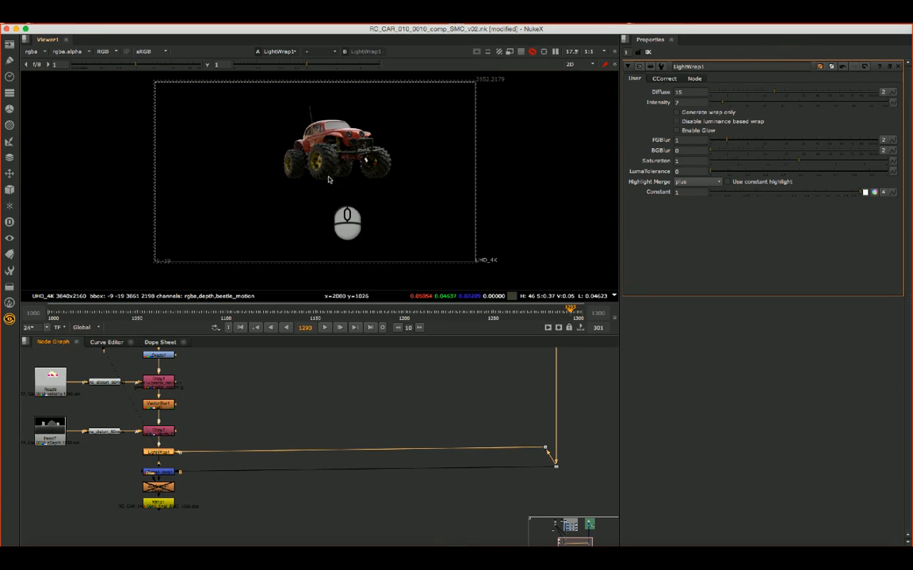
scroll(329, 179, "down", 2)
scroll(337, 180, "up", 6)
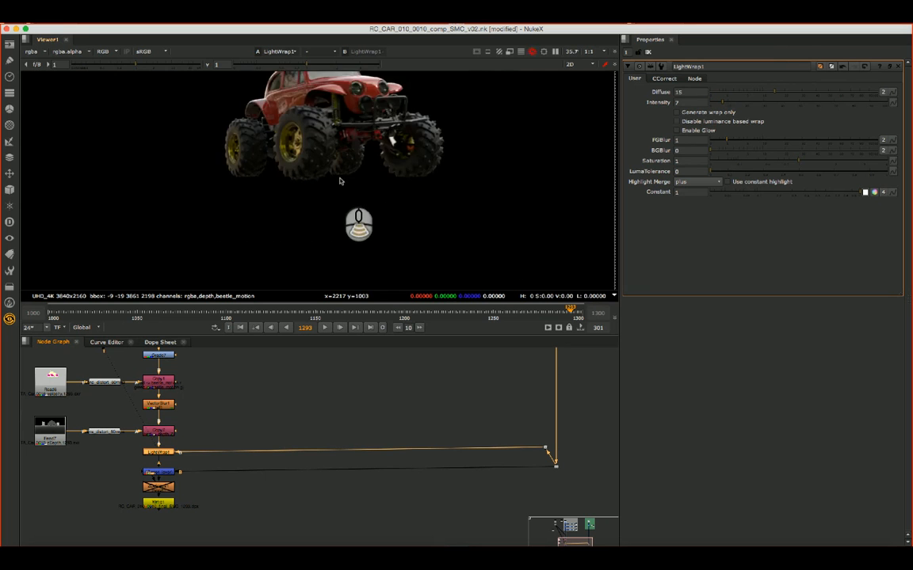
scroll(336, 181, "up", 2)
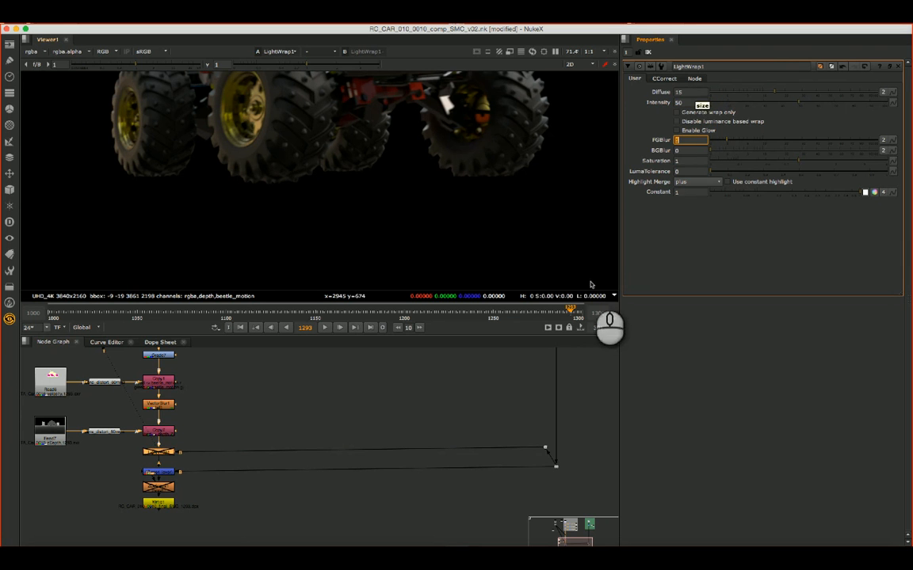
- Re-enable LightWrap1, set its diffuse to 5 and check the effect on the car's tyres
left_click(151, 454)
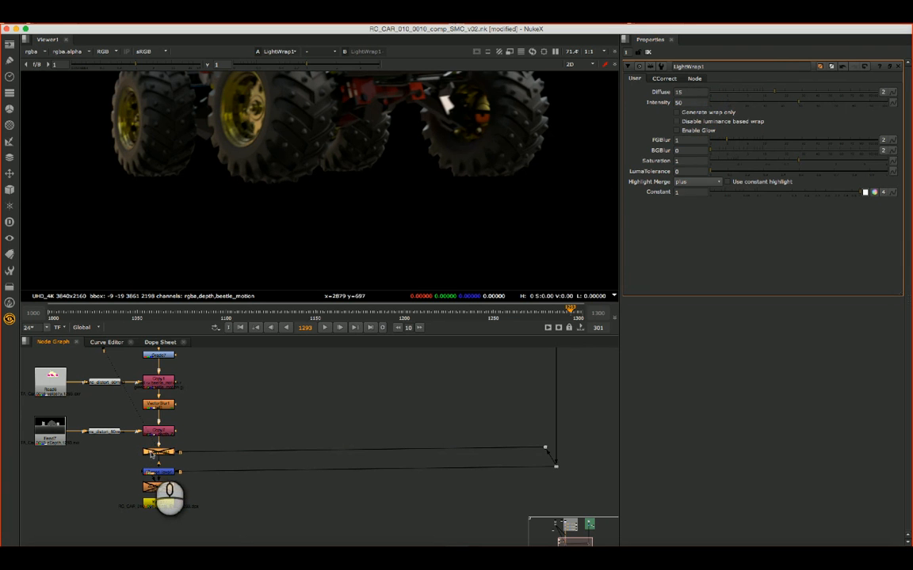
key("d")
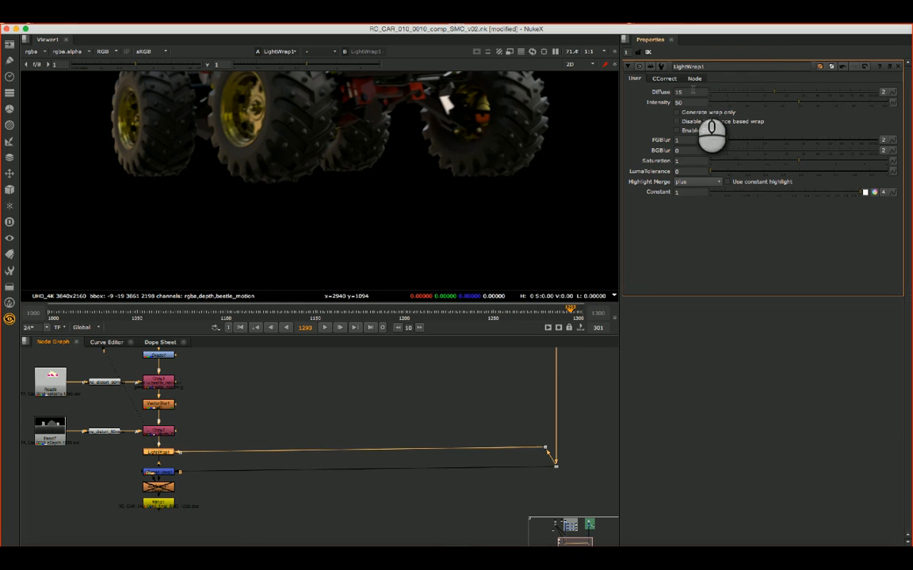
left_click(692, 93)
key("Tab")
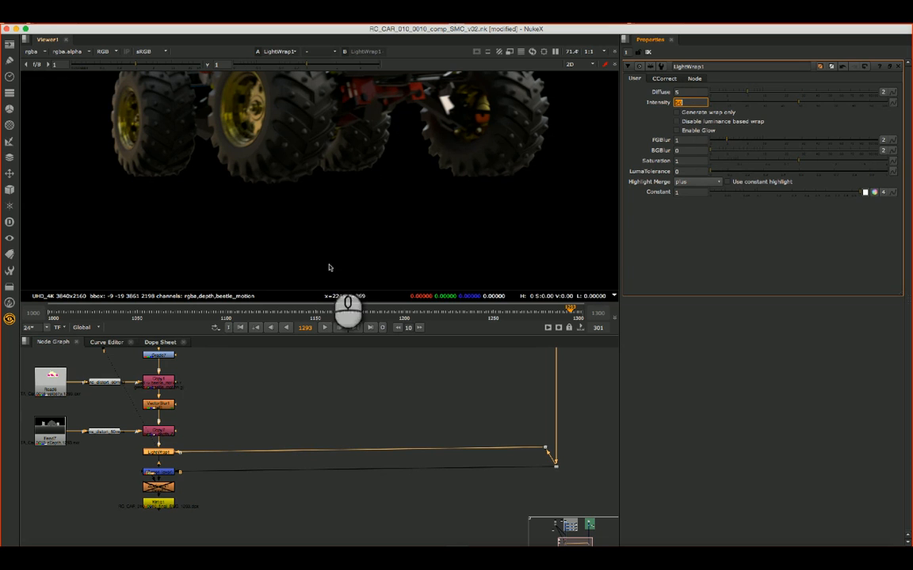
left_click(156, 455)
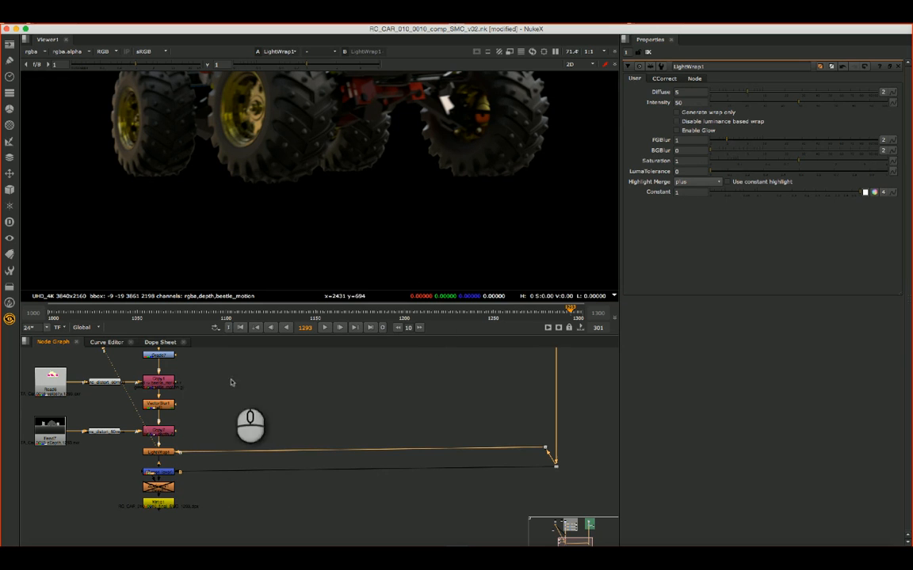
left_click(169, 451)
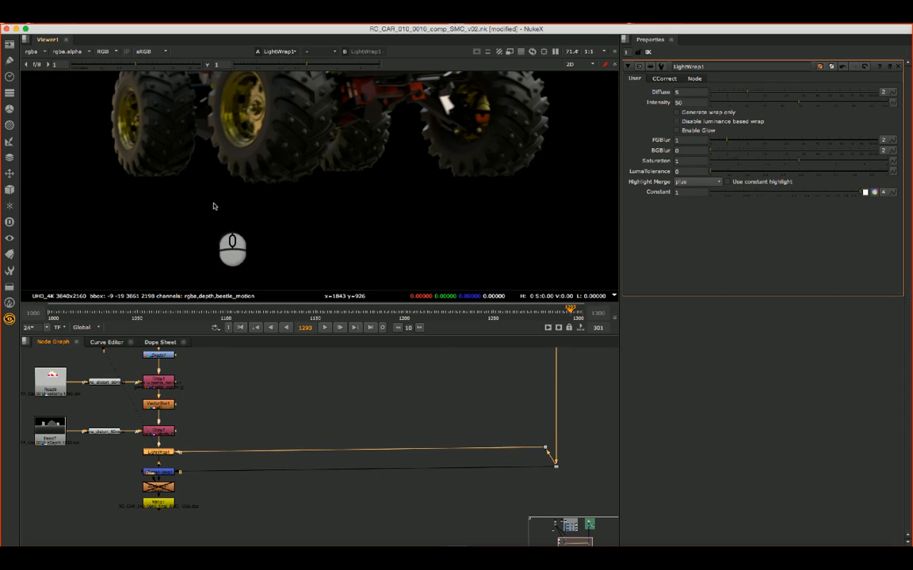
- Try diffuse values of 30 and 1 on LightWrap1 and raise its intensity to 100
scroll(198, 182, "up", 5)
scroll(261, 189, "down", 3)
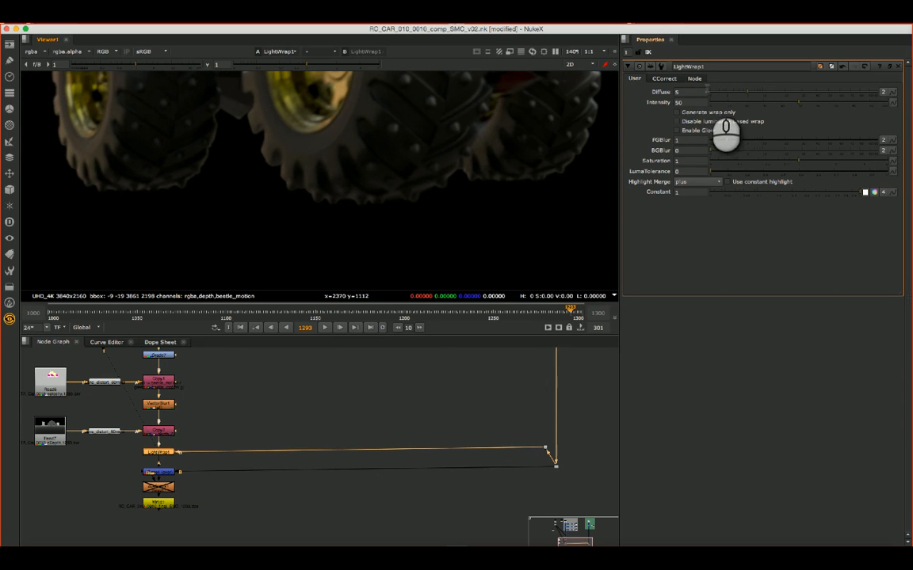
left_click(700, 92)
type("30")
key("Tab")
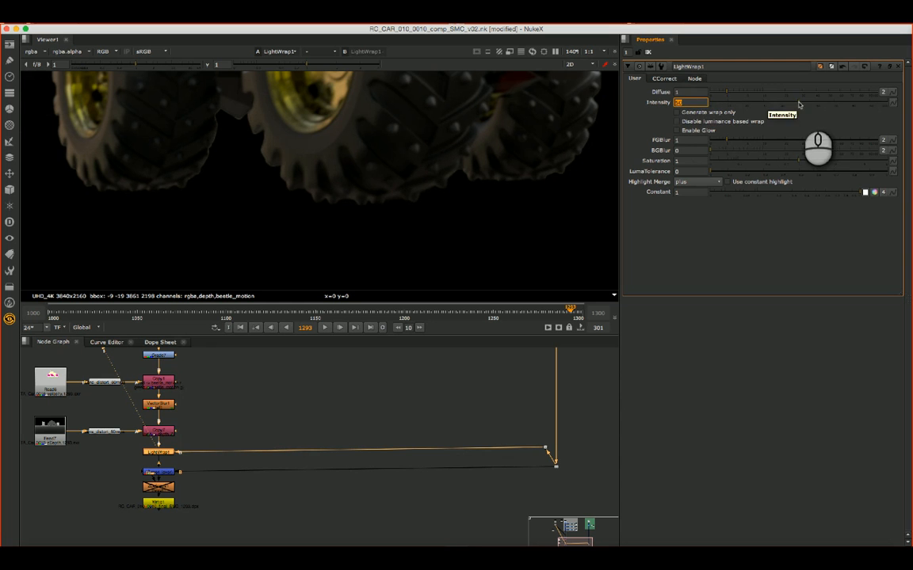
left_click_drag(799, 101, 838, 102)
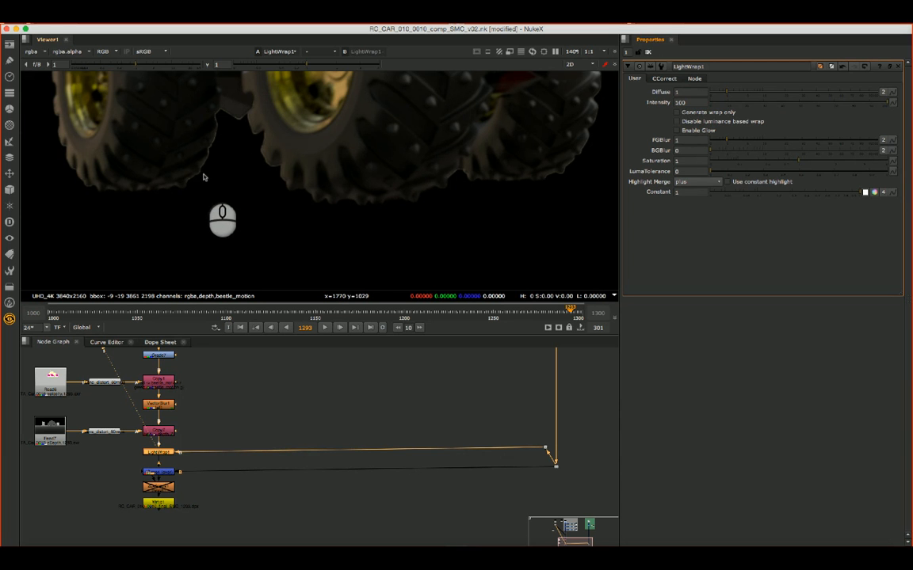
- Set LightWrap1's diffuse to 20 and check the tyre edges up close
scroll(203, 178, "up", 5)
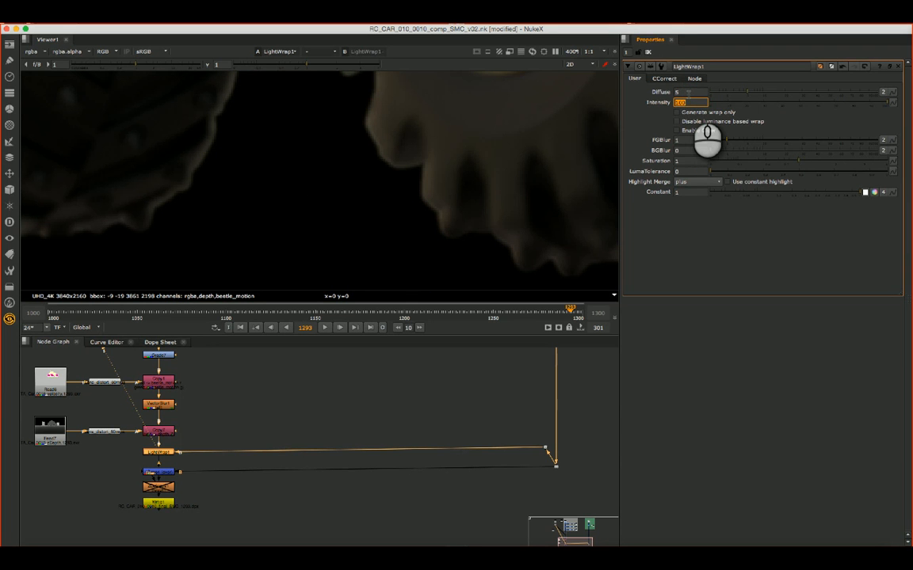
left_click(689, 92)
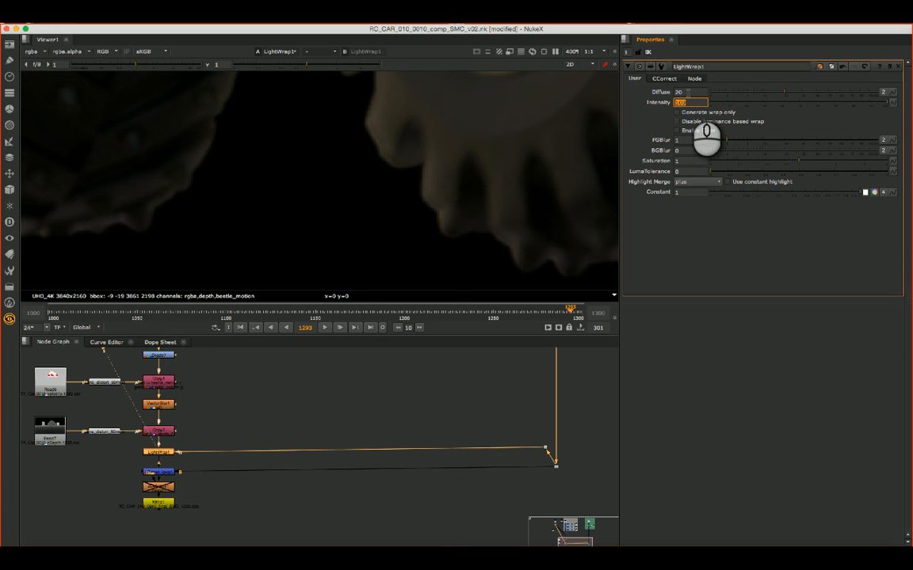
scroll(444, 144, "down", 3)
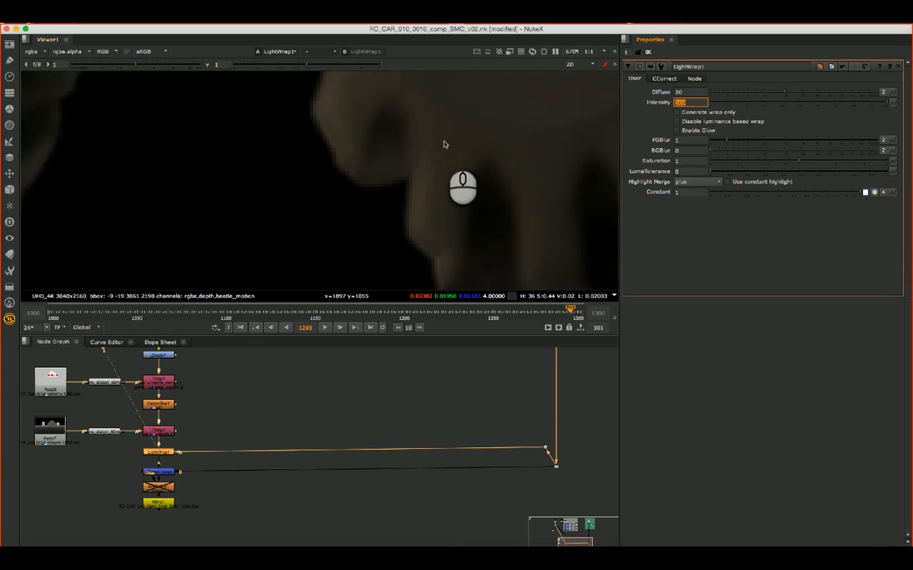
scroll(444, 144, "down", 6)
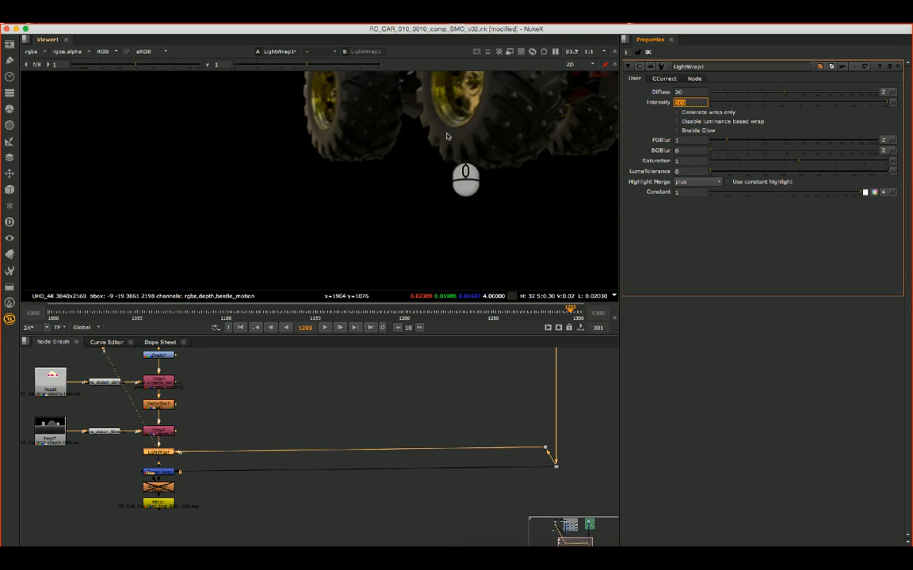
- Toggle LightWrap1 off and on repeatedly to compare the edges of the car's wheels and body with and without the wrap
left_click_drag(459, 121, 285, 200, "alt")
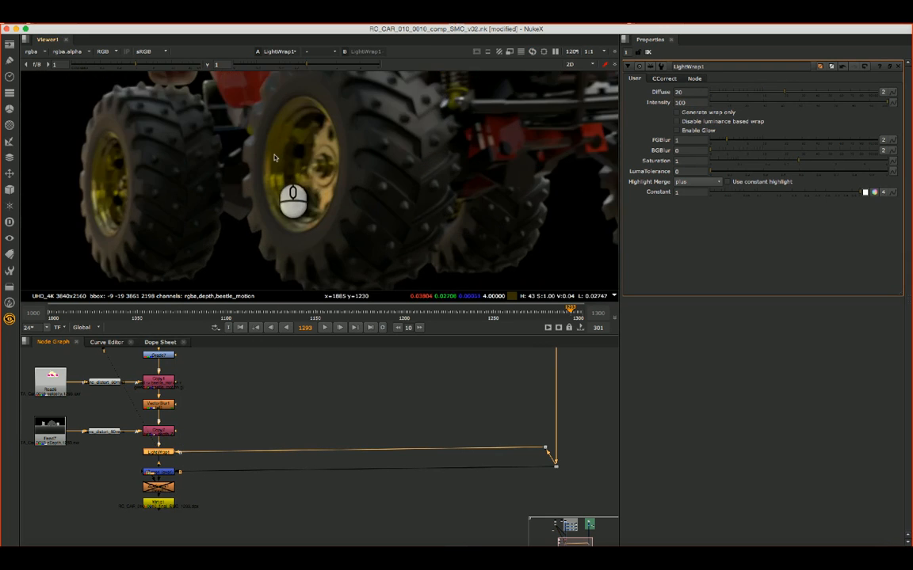
scroll(269, 156, "down", 3)
left_click_drag(277, 164, 195, 127, "alt")
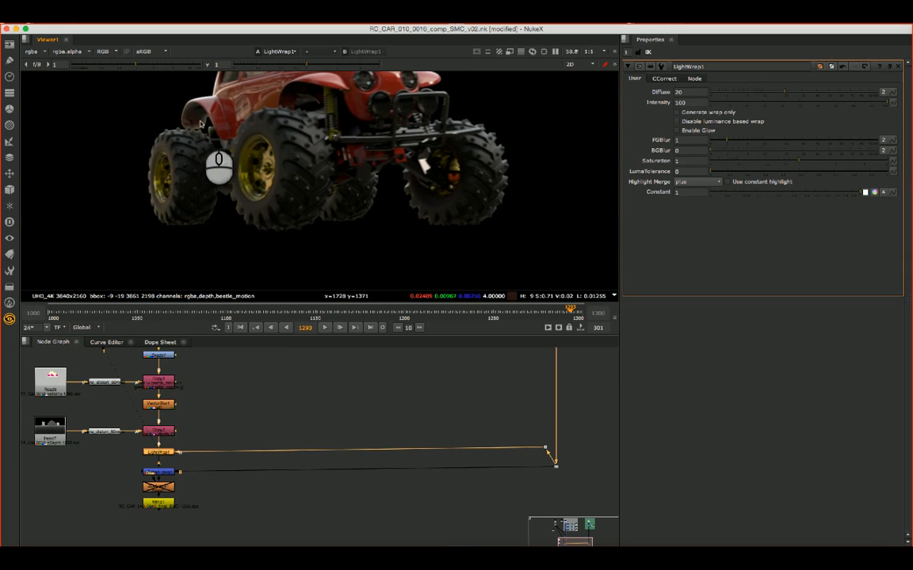
key("d")
key("d")
key("d")
key("d")
key("d")
key("d")
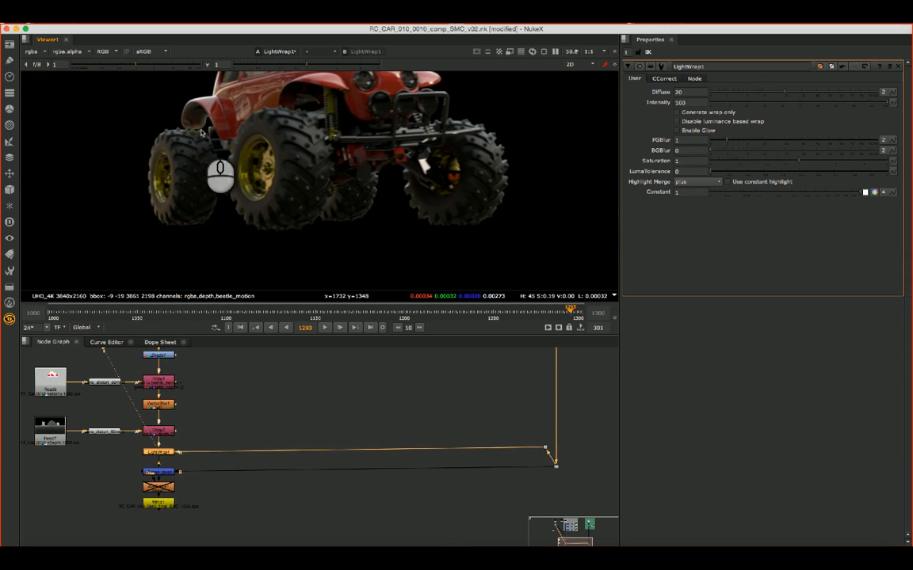
key("d")
key("d")
key("d")
key("d")
key("d")
key("d")
key("d")
key("d")
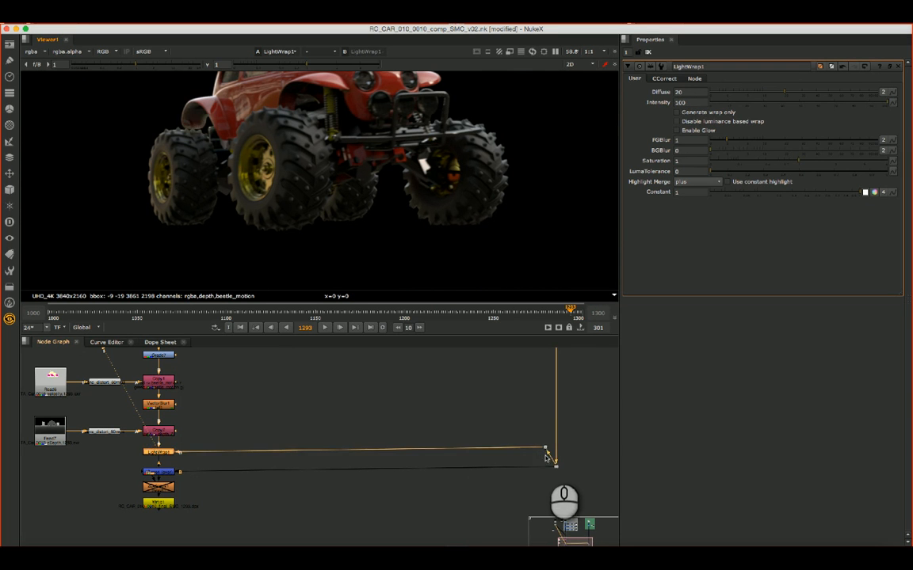
key("d")
key("d")
key("d")
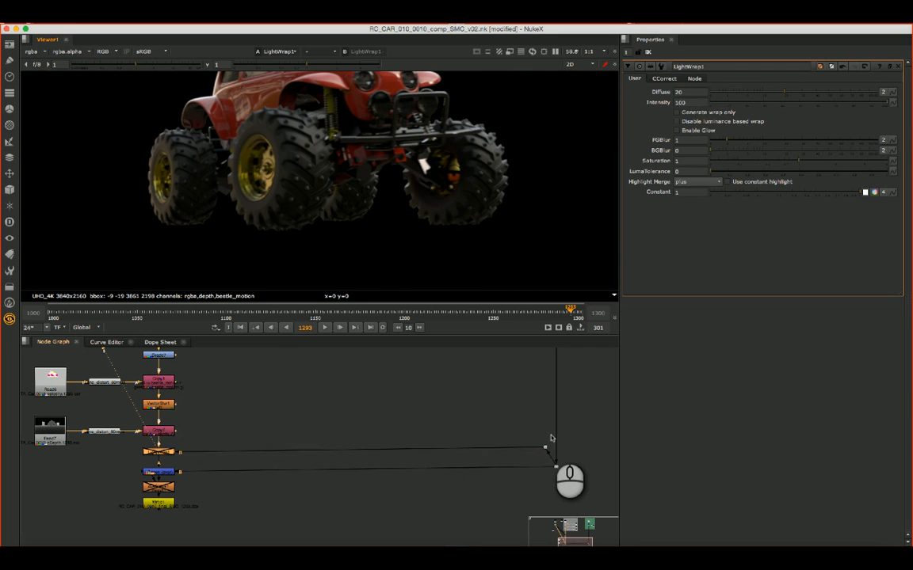
key("d")
key("d")
key("d")
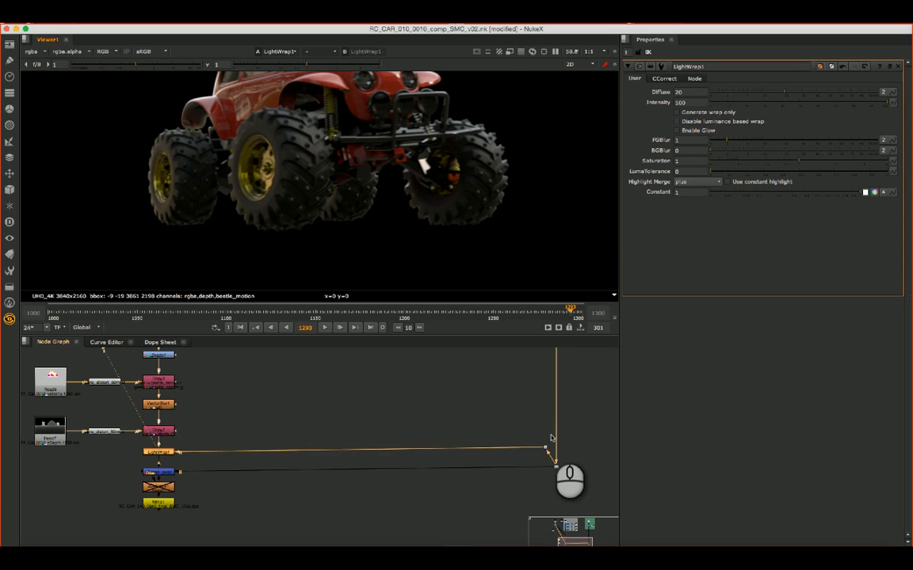
key("d")
key("d")
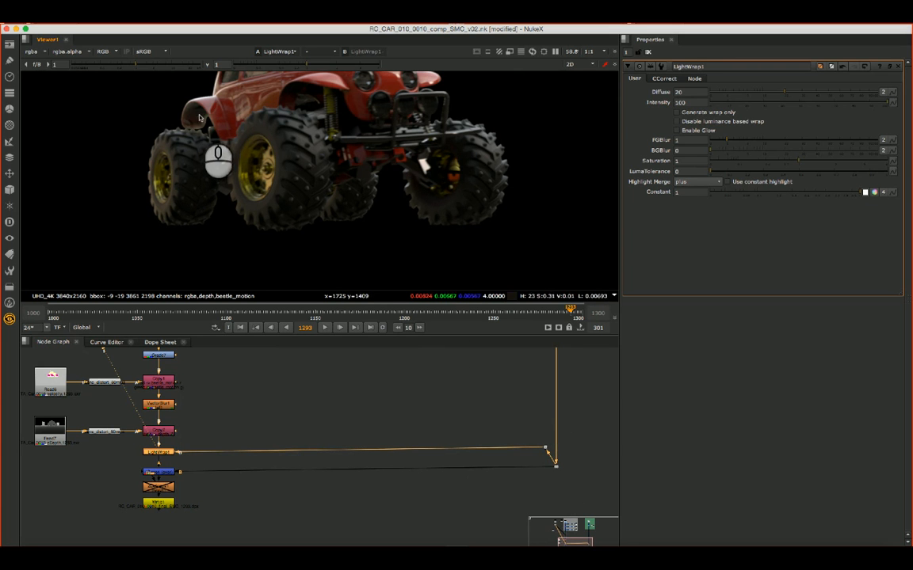
- Try LightWrap1 at intensity 20 with diffuse 15, raise the diffuse to 30 and compare the car with the wrap off and on
left_click(681, 103)
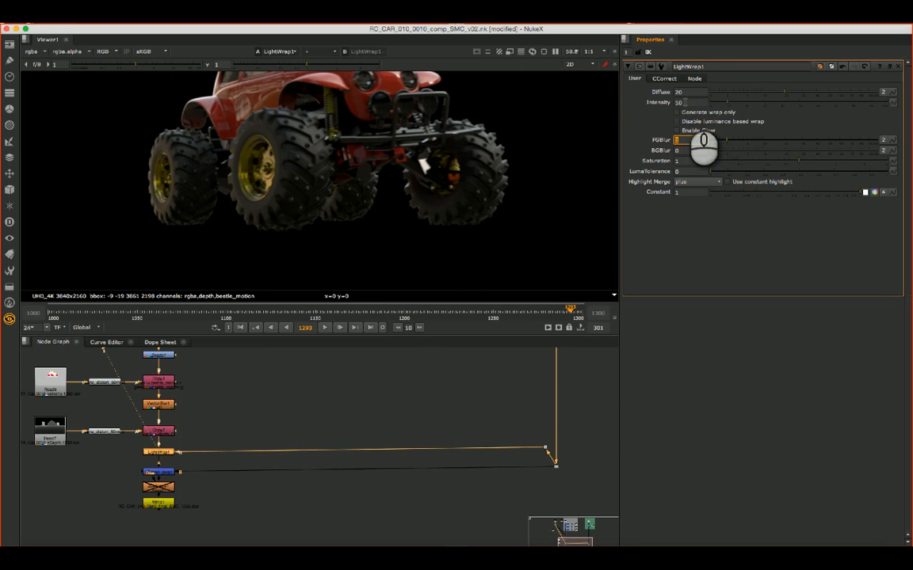
left_click(683, 93)
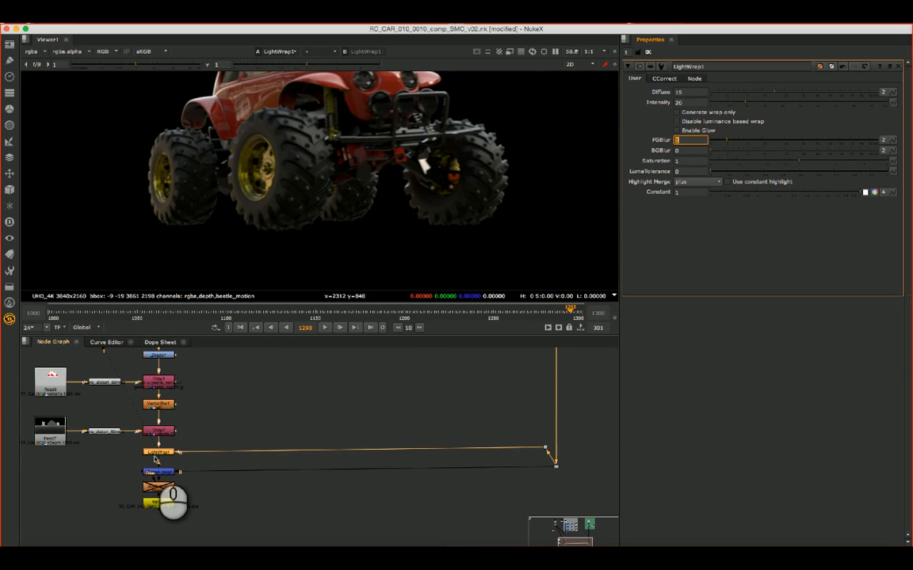
left_click(158, 452)
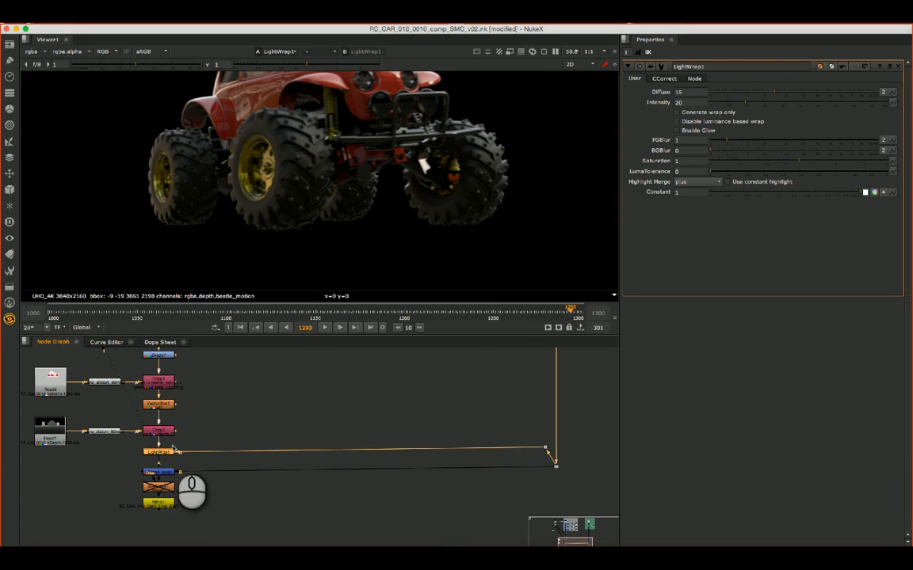
key("d")
key("d")
key("d")
key("d")
key("d")
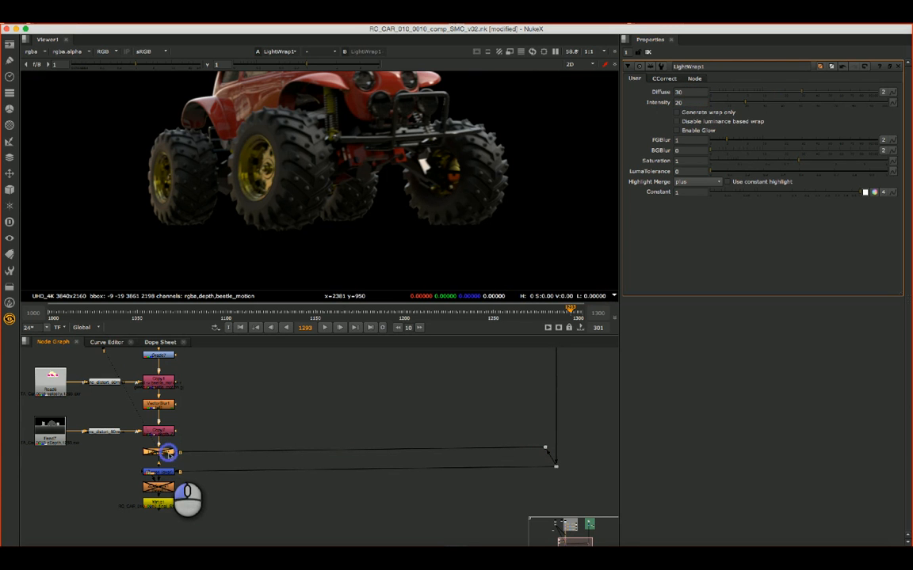
- Set LightWrap1's intensity to 10 and compare the car's edges with the wrap off and on
key("d")
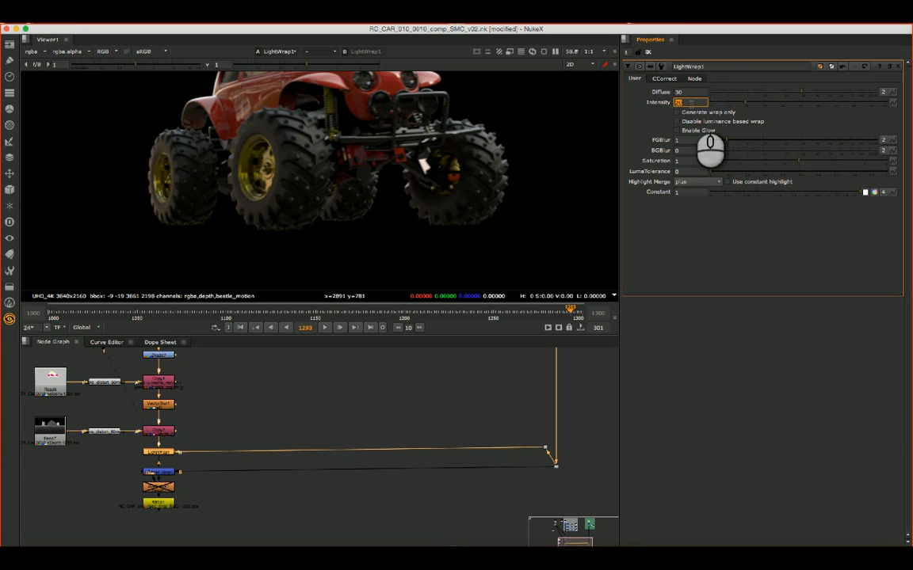
type("10")
key("Tab")
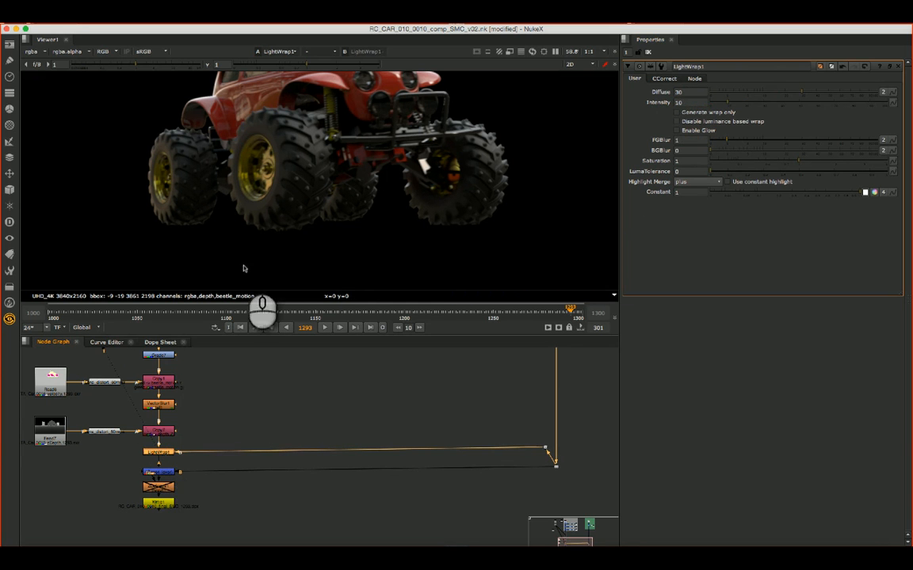
key("d")
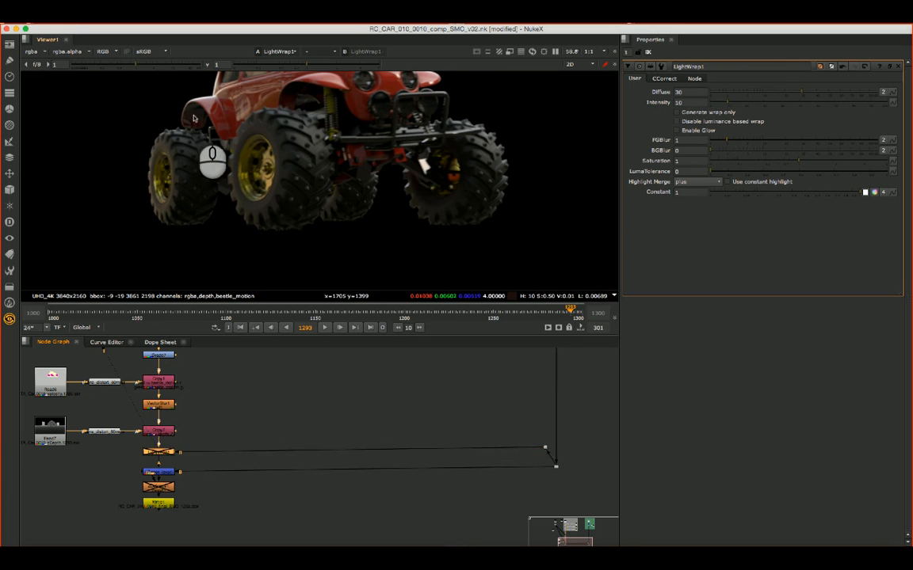
key("d")
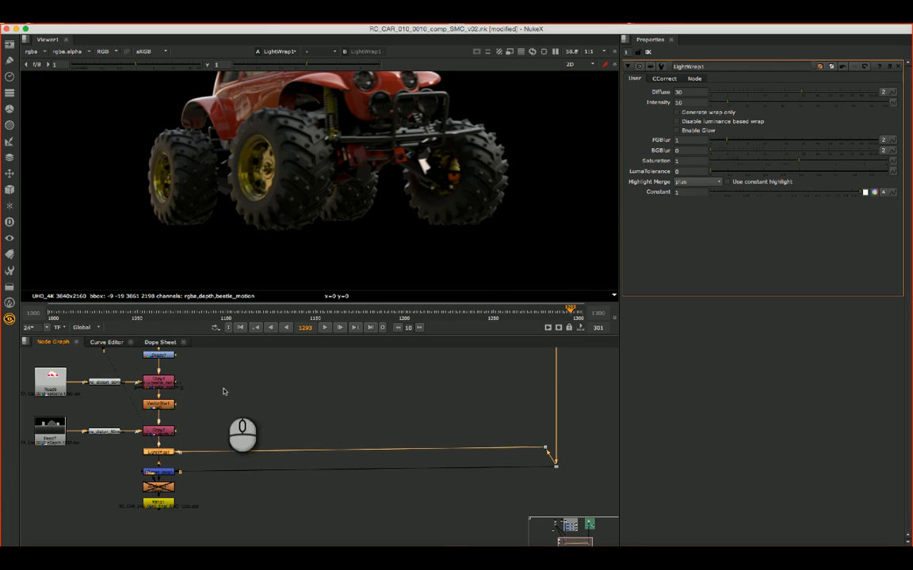
- View the Merge4 output and examine how the car sits on the background plate in the full frame
left_click(160, 472)
key("1")
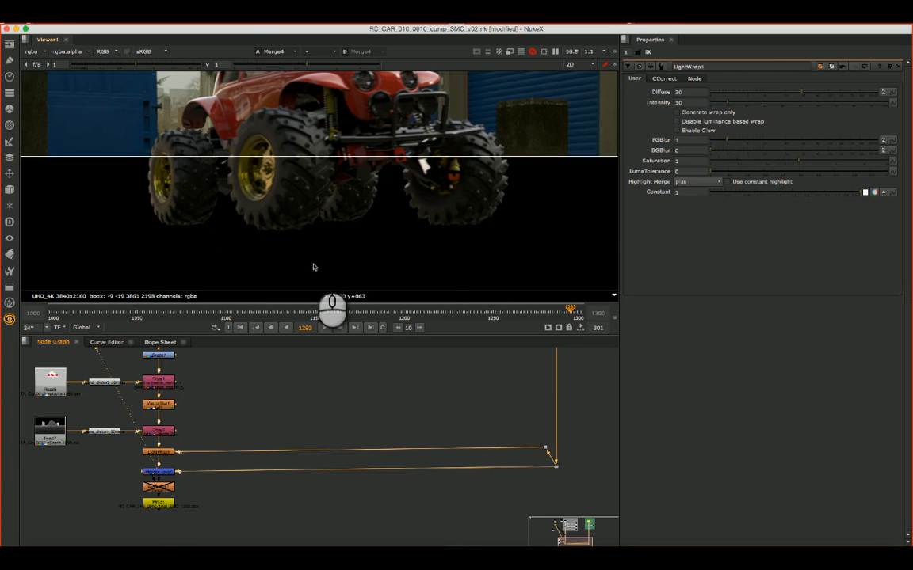
scroll(328, 212, "down", 2)
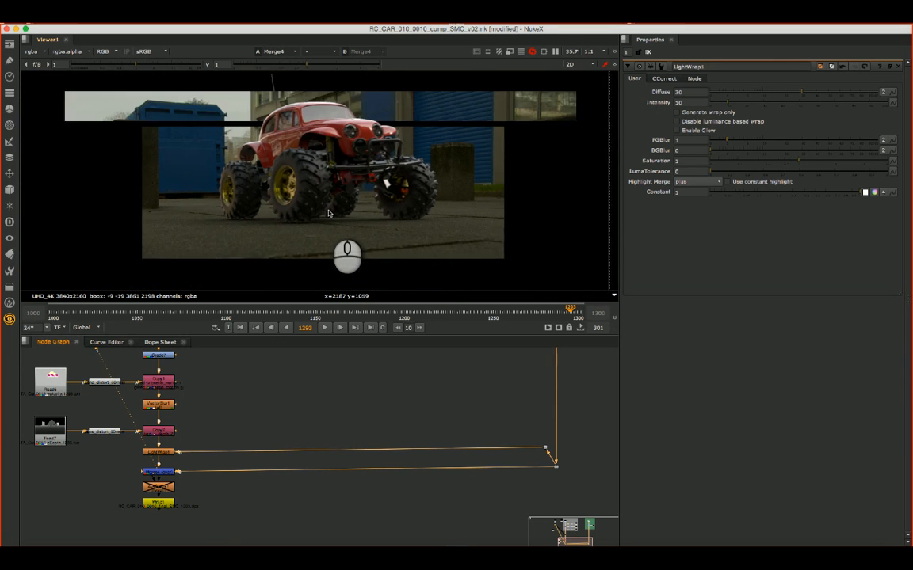
scroll(329, 212, "down", 2)
scroll(328, 213, "up", 1)
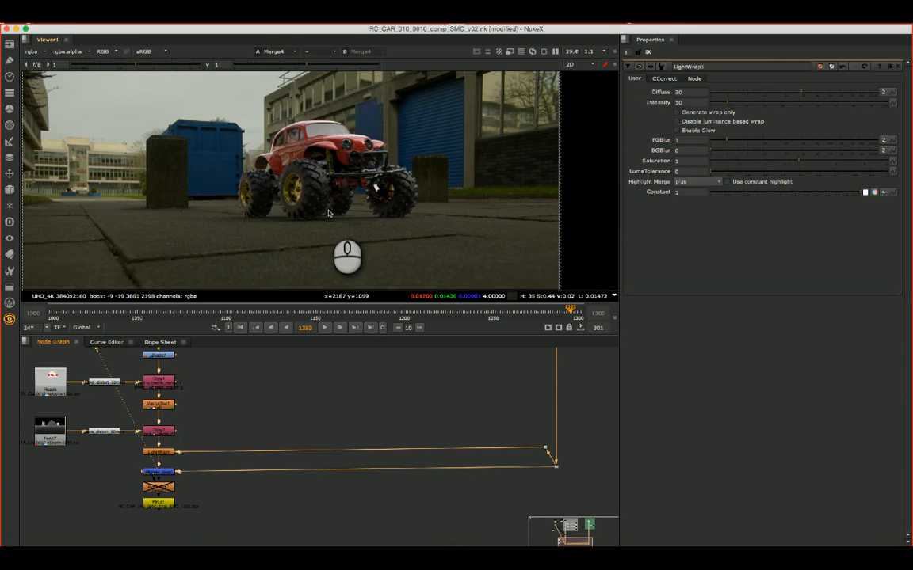
scroll(329, 212, "down", 1)
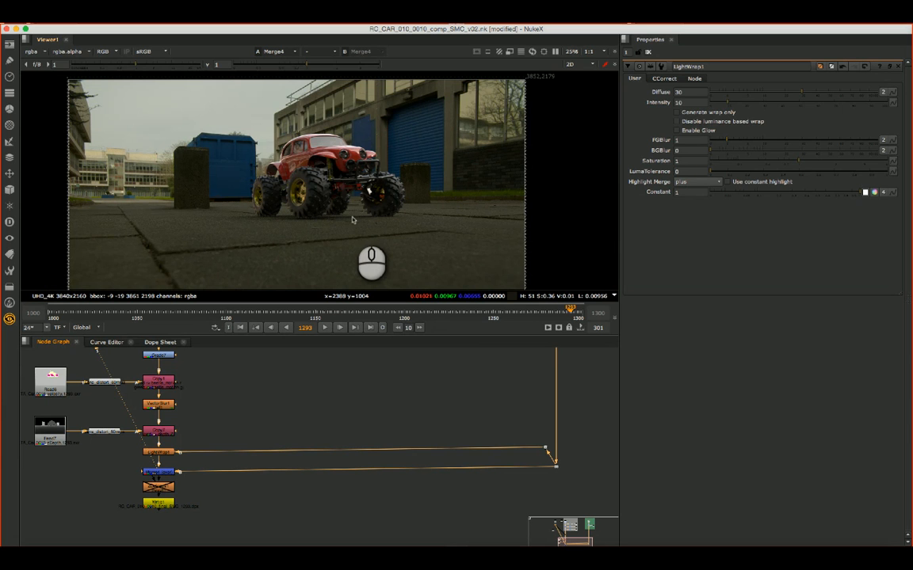
scroll(350, 189, "down", 1)
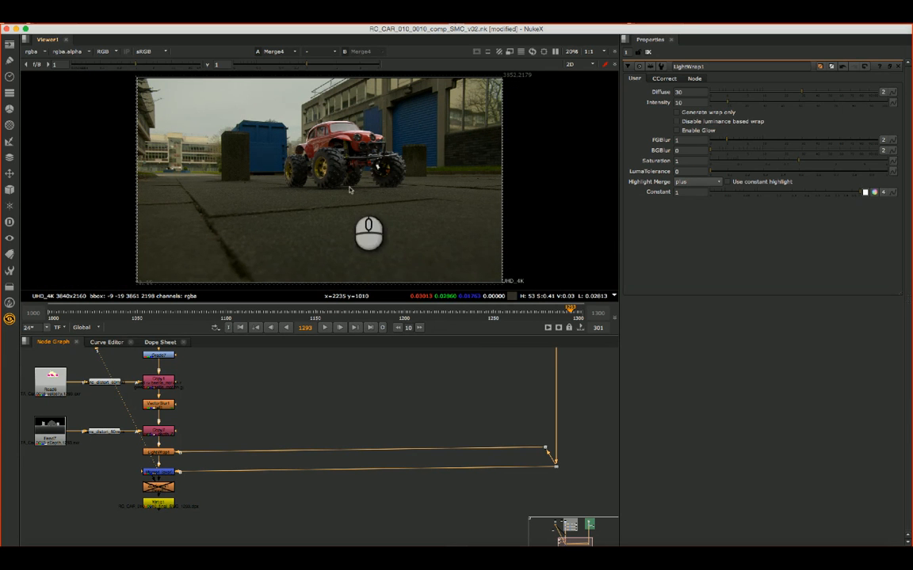
- Move the Write1 node slightly lower, leaving a little more space beneath the disabled ZDefocus node
left_click(447, 393)
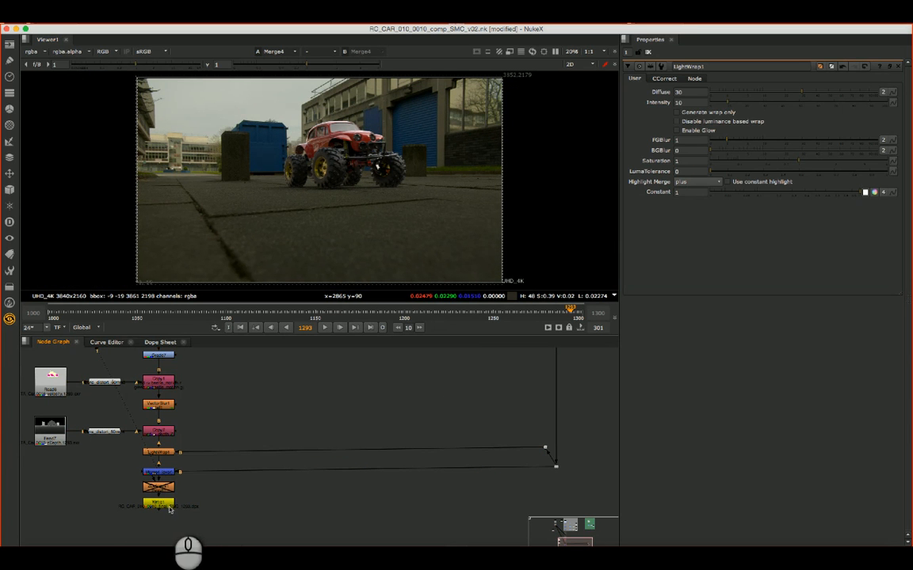
left_click_drag(168, 508, 168, 513)
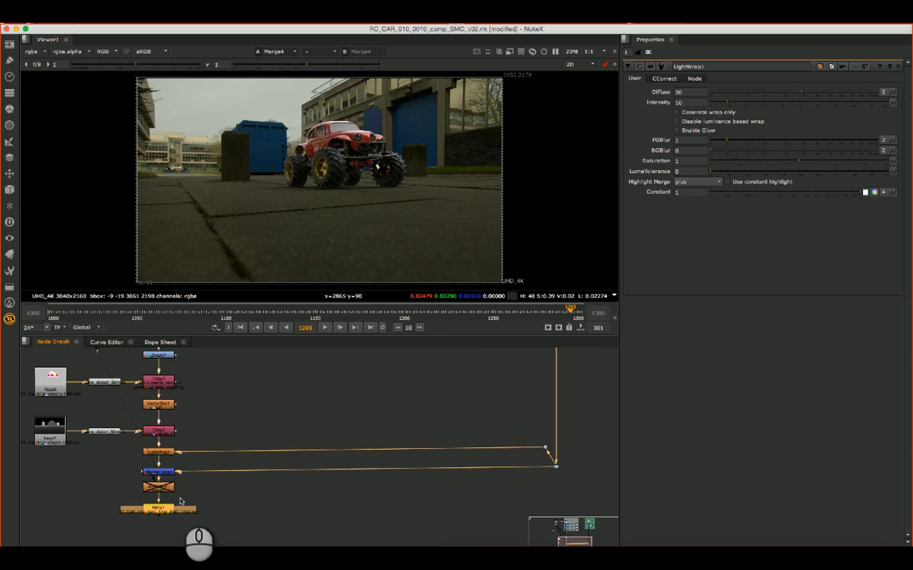
left_click(169, 492)
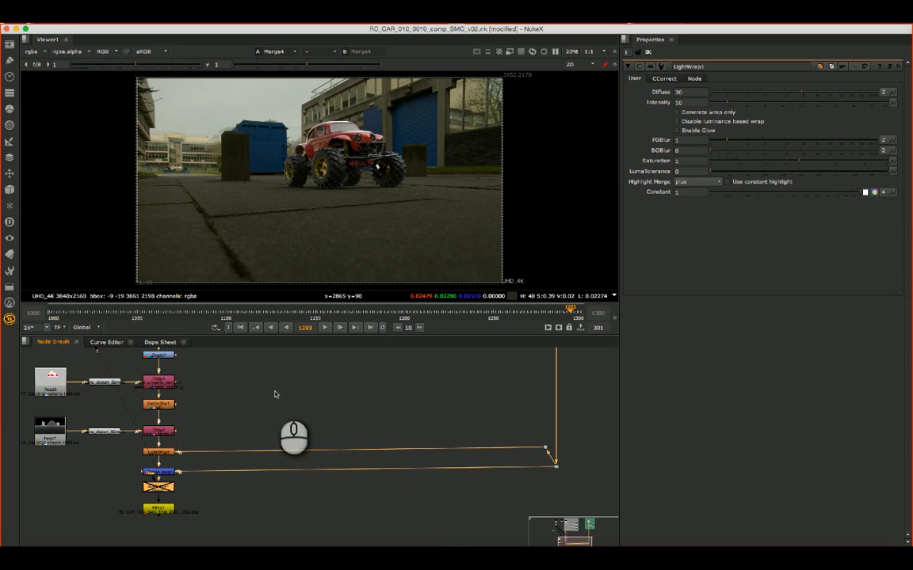
- Review the car's correction nodes, examining the settings of Blur1 and Exposure1 and locating the Grade node beneath them
scroll(278, 396, "down", 4)
middle_click_drag(309, 377, 310, 432)
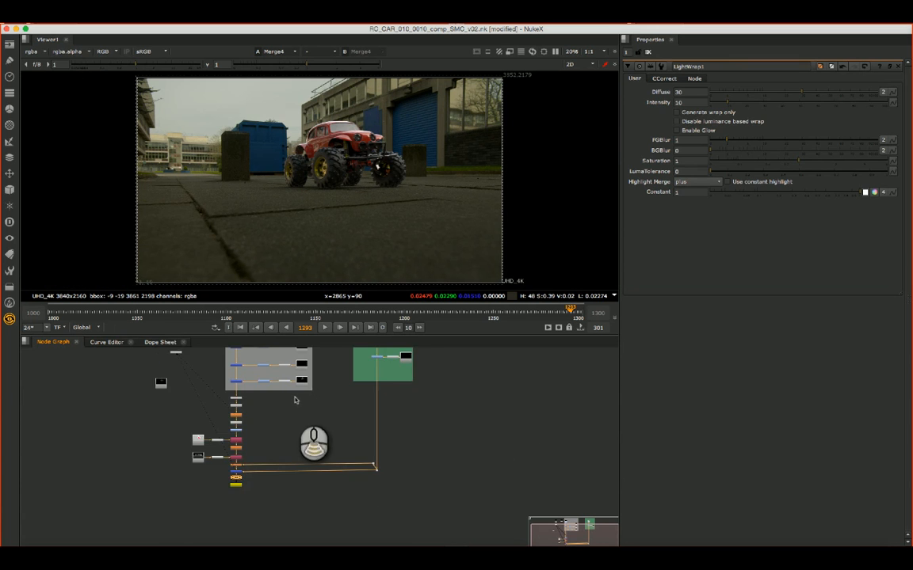
scroll(295, 403, "up", 1)
scroll(295, 403, "up", 2)
scroll(213, 404, "up", 2)
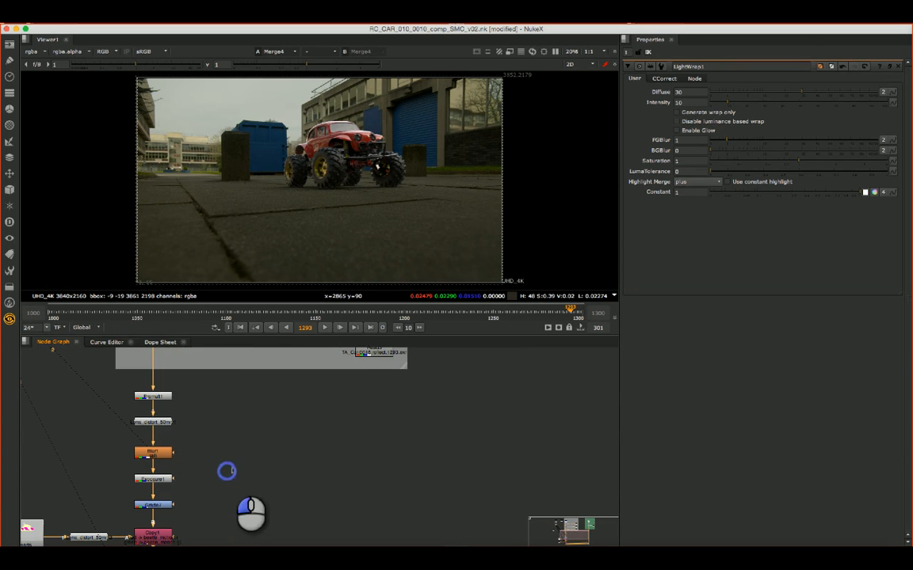
middle_click_drag(229, 470, 326, 408)
double_click(243, 390)
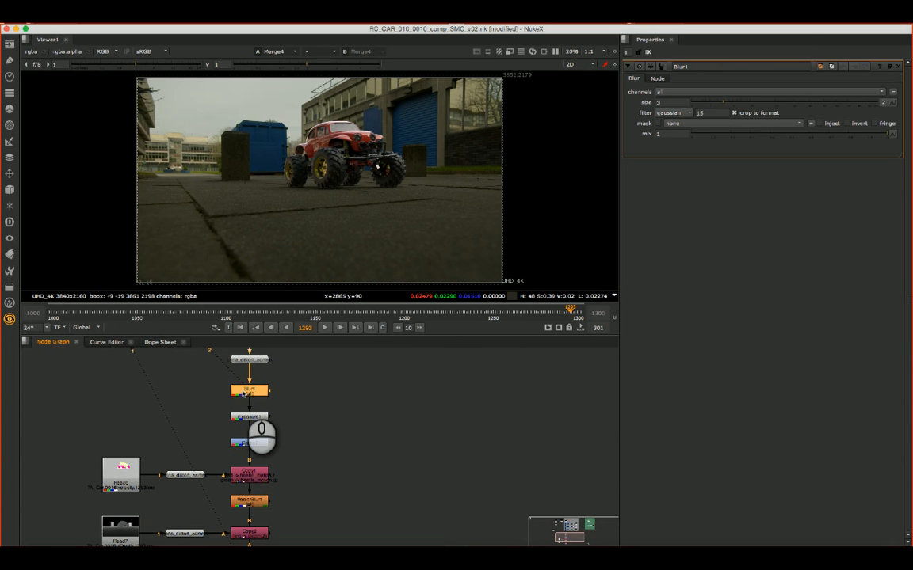
double_click(256, 416)
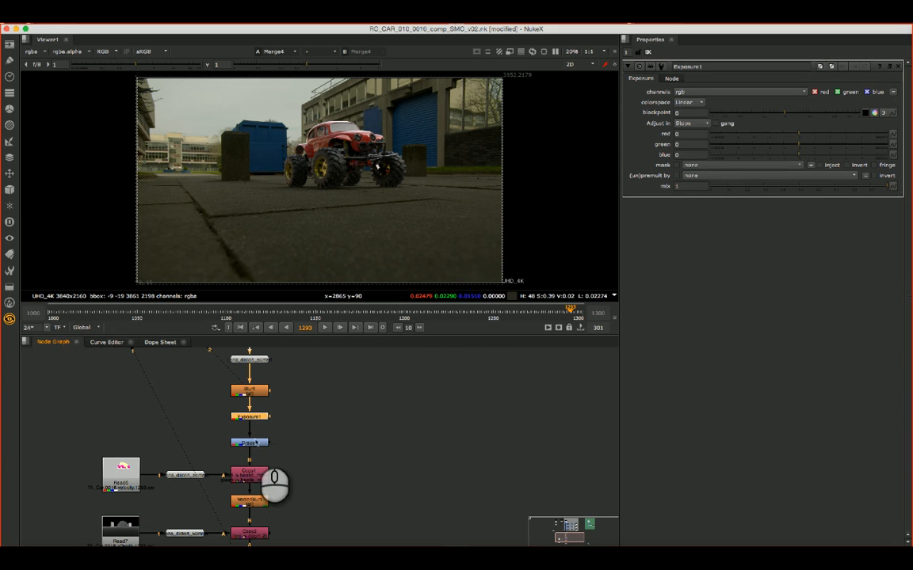
left_click(251, 444)
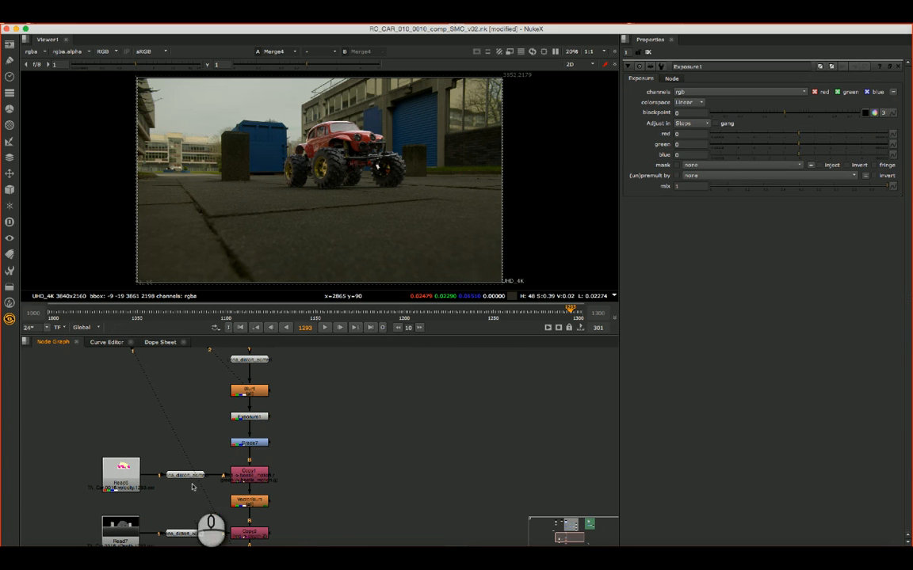
- Trace the velocity pass into VectorBlur1, the depth pass into its Copy node, then LightWrap1, Merge4 and Write1
left_click_drag(95, 452, 269, 493)
left_click(257, 501)
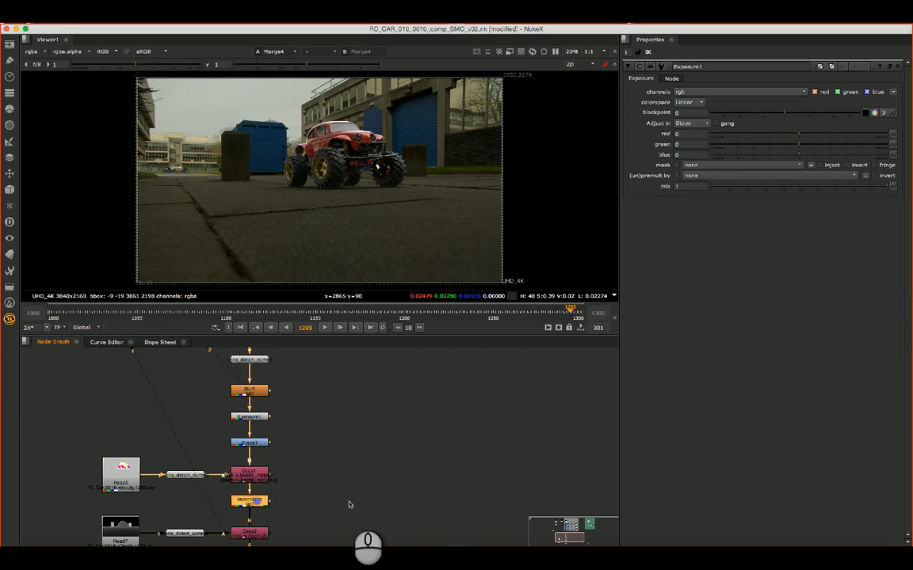
left_click_drag(417, 490, 409, 409, "alt")
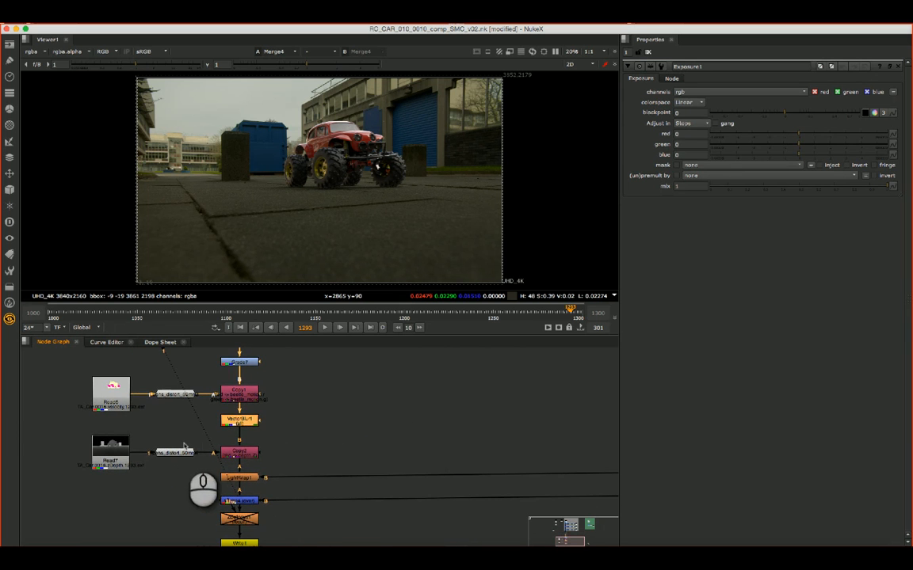
left_click_drag(75, 436, 202, 466)
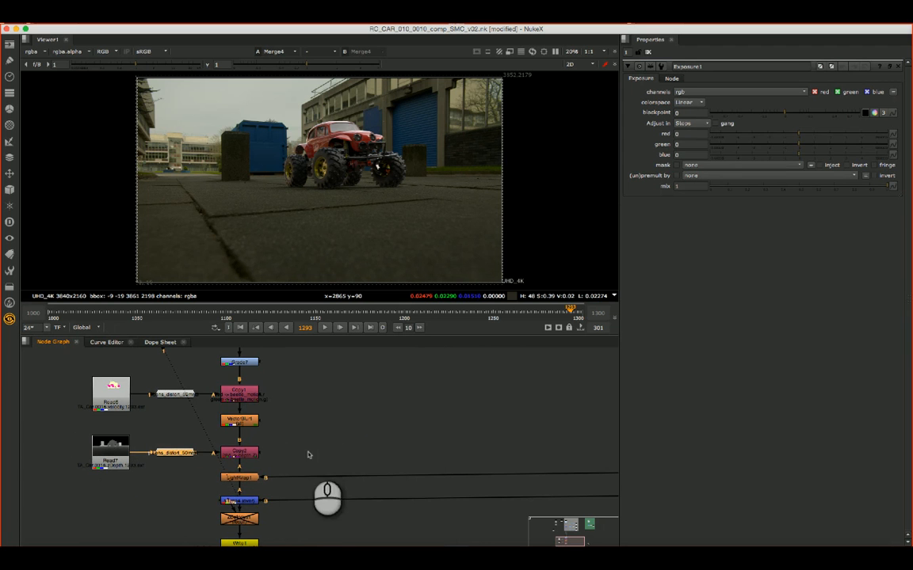
left_click_drag(320, 453, 268, 407, "alt")
left_click(265, 502)
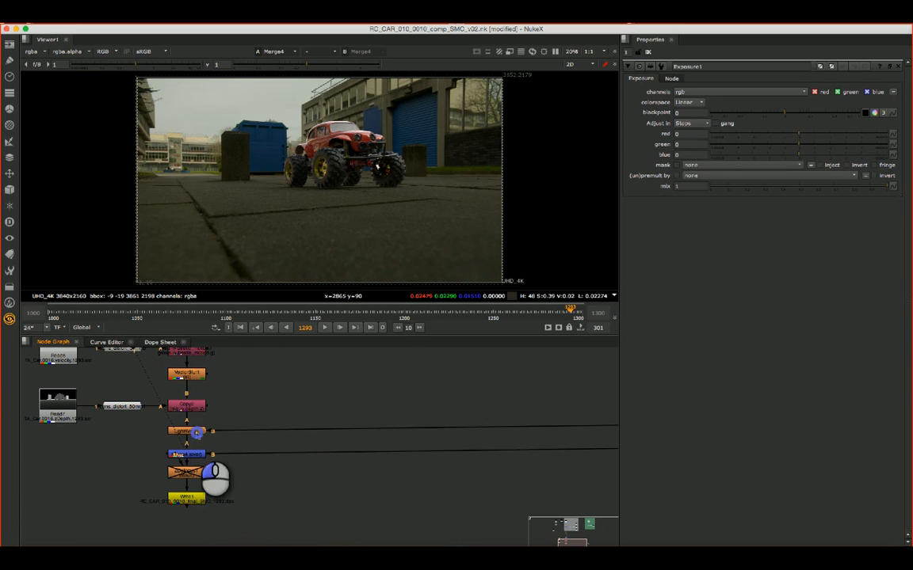
left_click(196, 433)
left_click(187, 453, "shift")
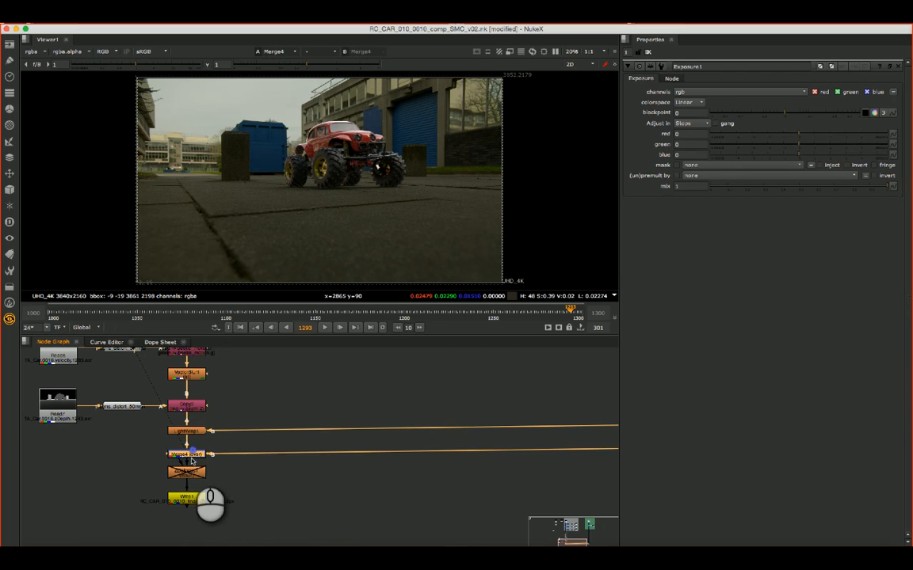
left_click(186, 497, "shift")
- Examine the overall node graph, including the unconnected Read10 car render, the render elements group and the back plate group
scroll(358, 374, "up", 2)
scroll(358, 374, "down", 7)
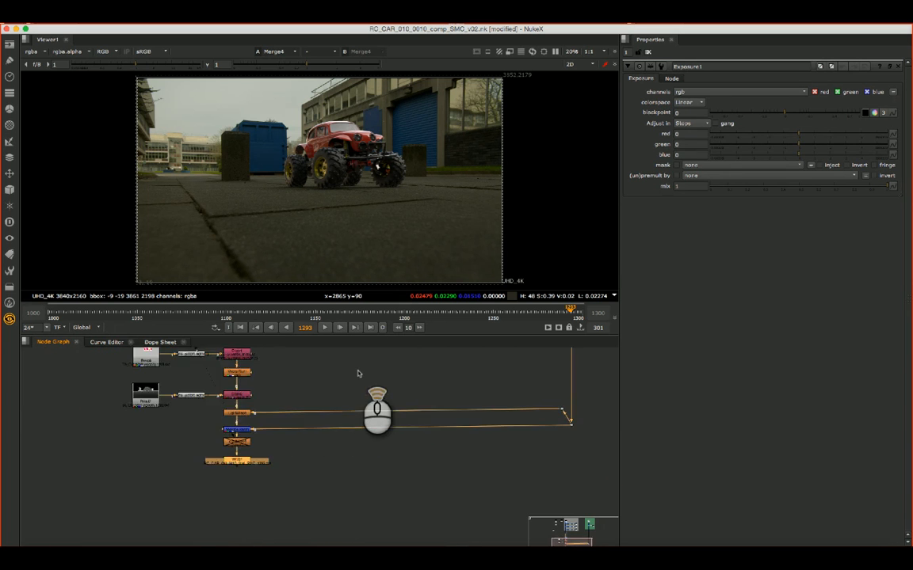
left_click_drag(435, 370, 343, 463, "alt")
scroll(411, 438, "down", 4)
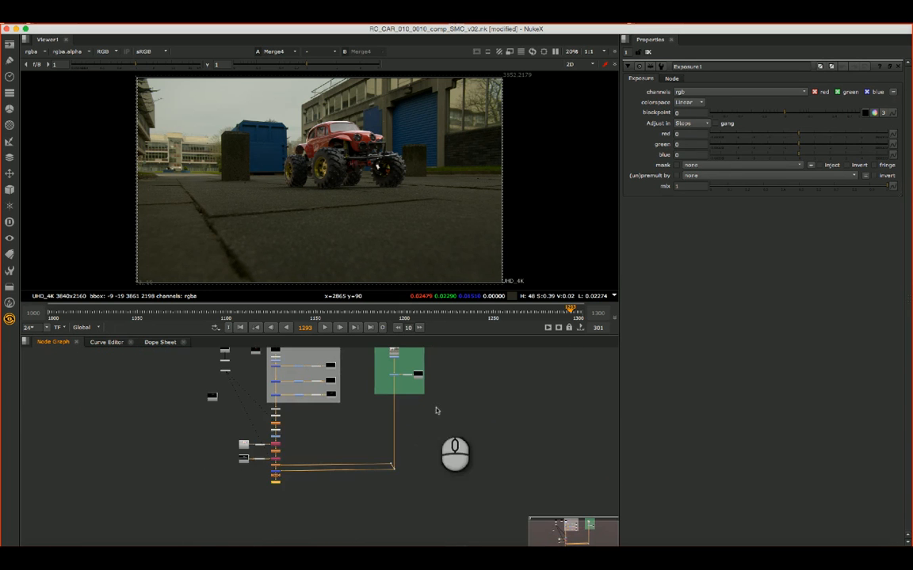
left_click_drag(437, 409, 447, 449, "alt")
left_click(249, 442)
left_click(224, 440)
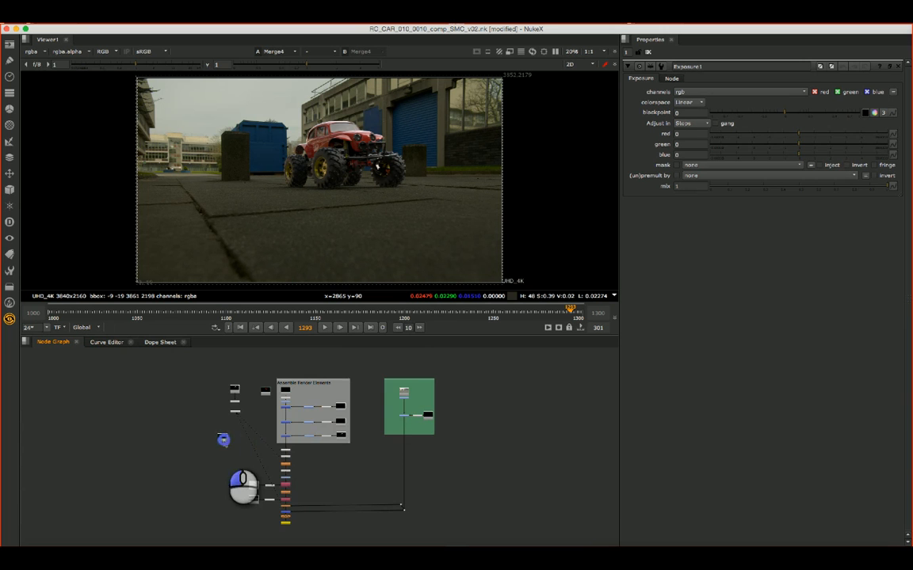
scroll(222, 440, "up", 8)
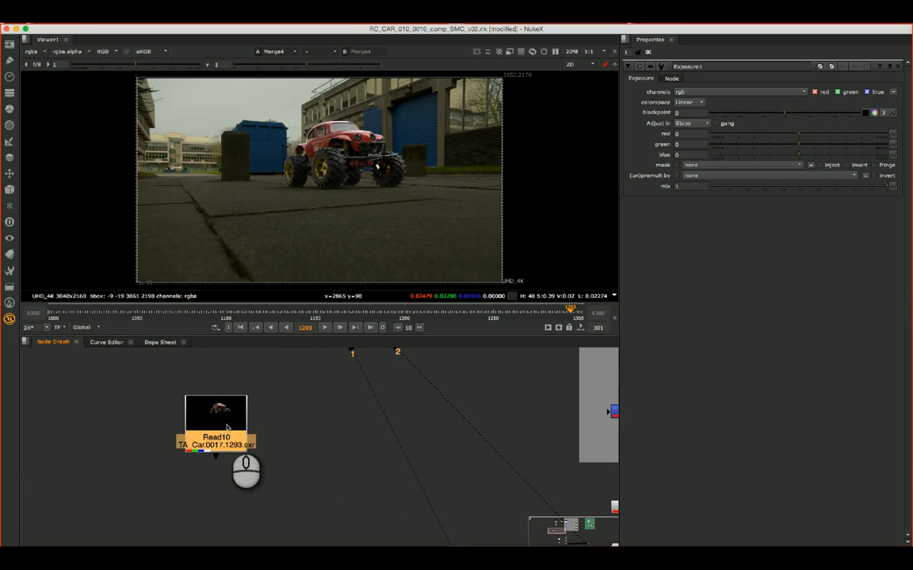
scroll(226, 428, "down", 10)
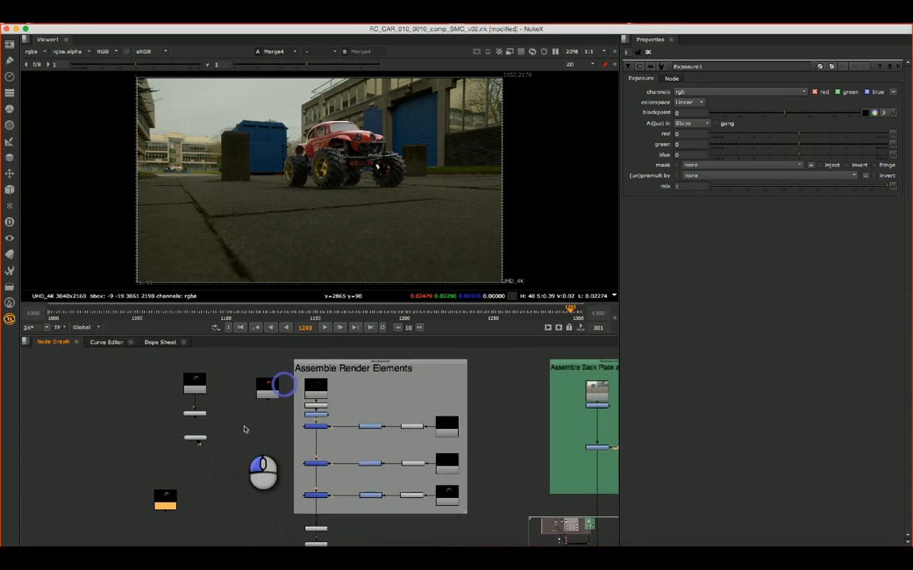
left_click_drag(245, 430, 241, 434, "alt")
left_click_drag(517, 445, 320, 334, "alt")
scroll(328, 396, "down", 5)
scroll(327, 398, "up", 2)
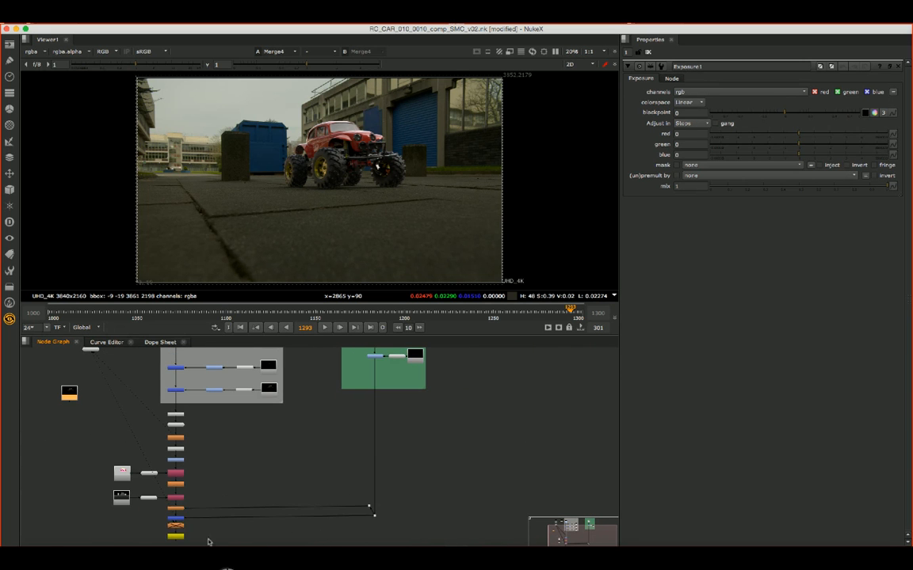
- Open Write1's settings to check the output file, DPX options and frame range against the complete node tree
double_click(176, 538)
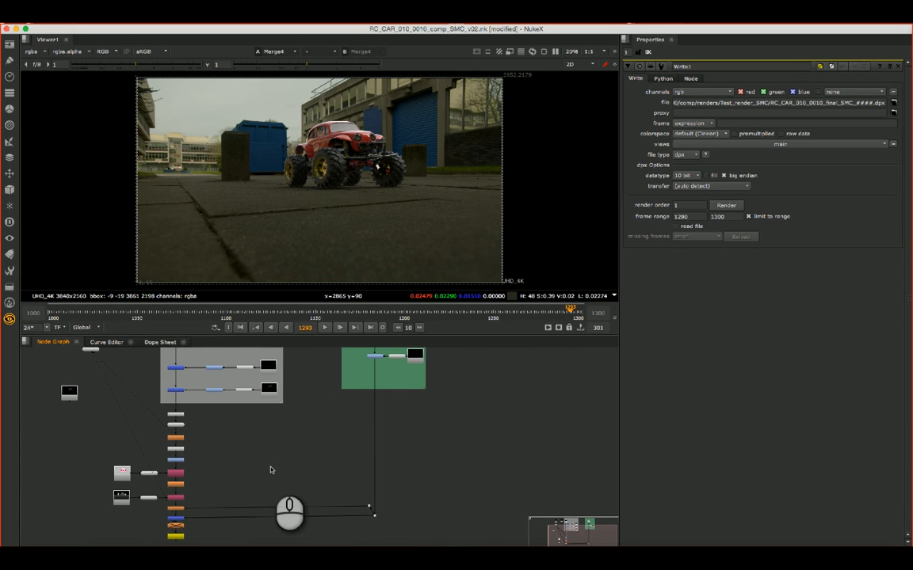
scroll(270, 470, "up", 1)
scroll(270, 470, "down", 3)
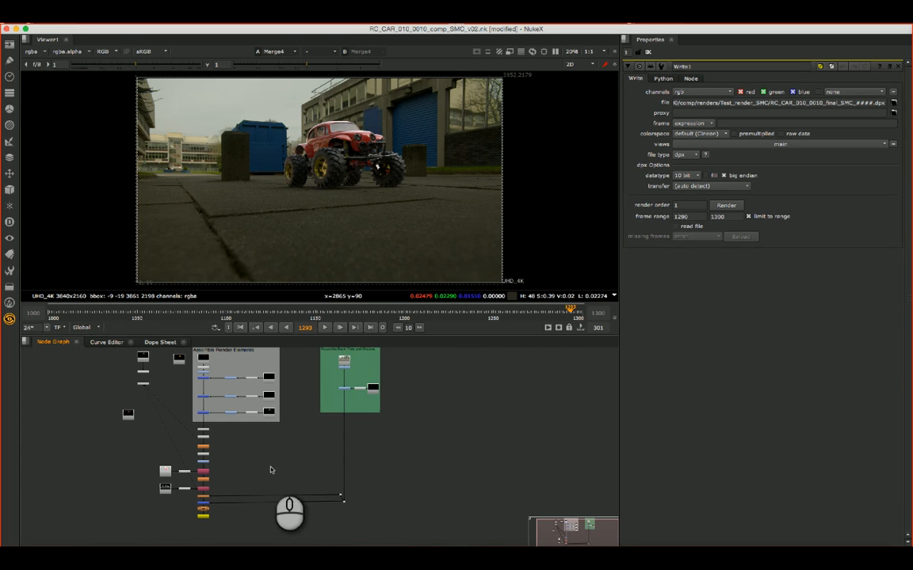